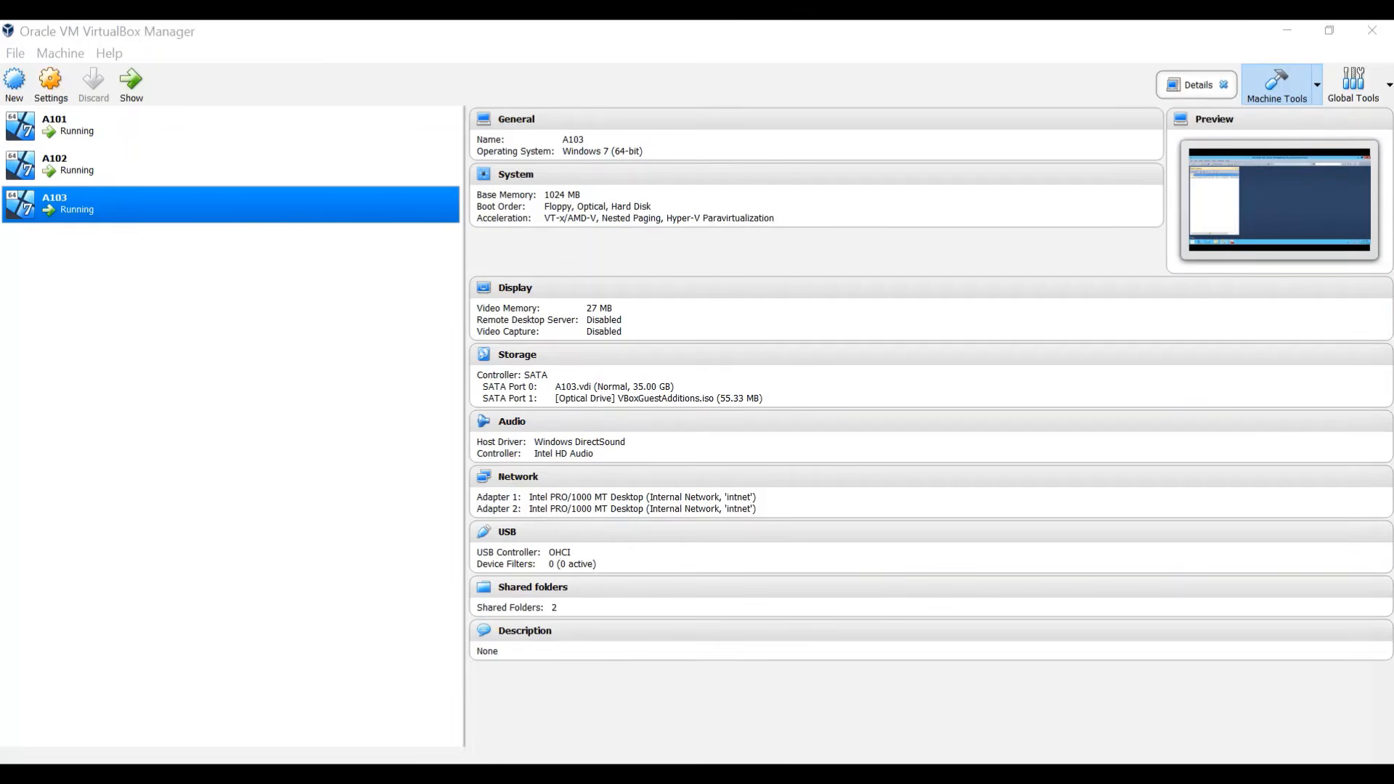
Step: Switch to the A103 virtual machine and try to expand AlwaysOn High Availability under the A102\INSTANCE1 server in Object Explorer
{"action": "left_click", "coordinate": [1237, 702]}
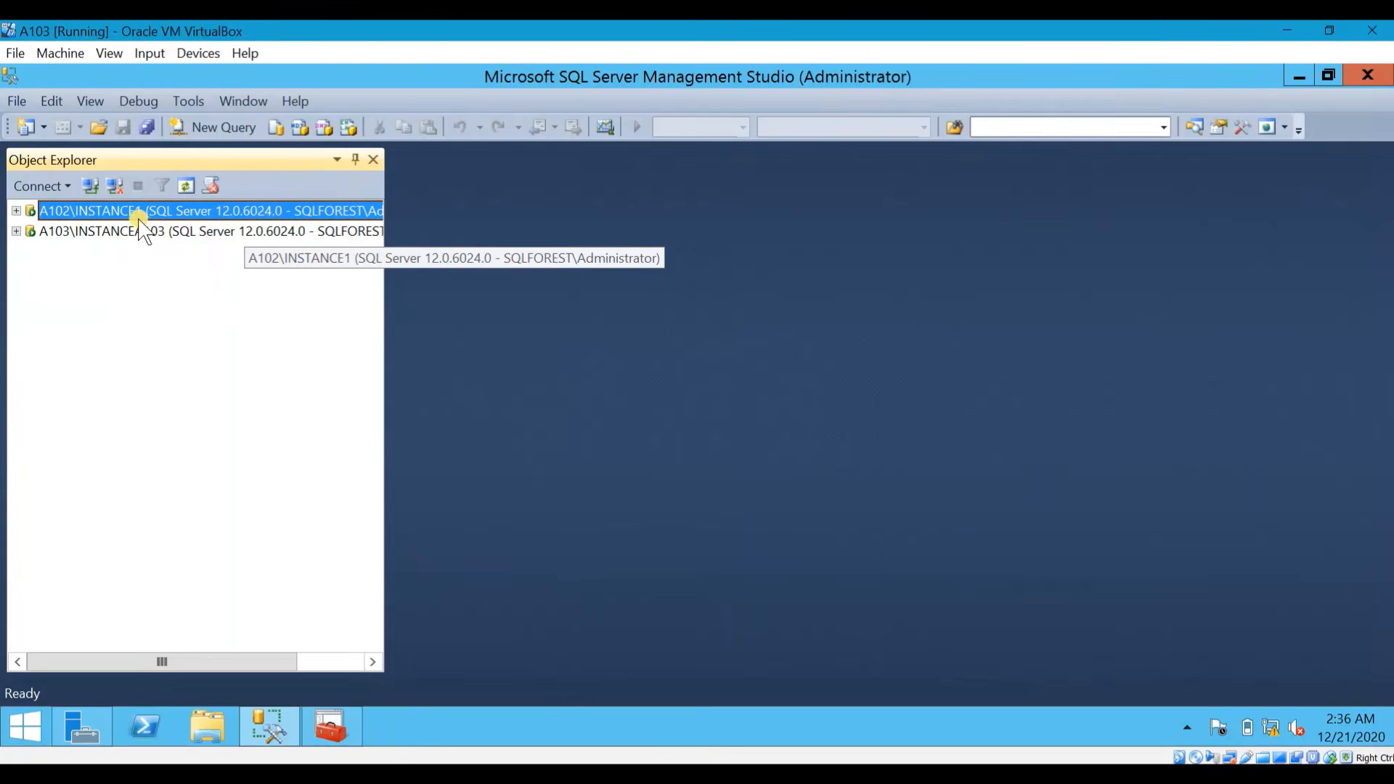
{"action": "left_click", "coordinate": [16, 211]}
{"action": "left_click", "coordinate": [102, 313]}
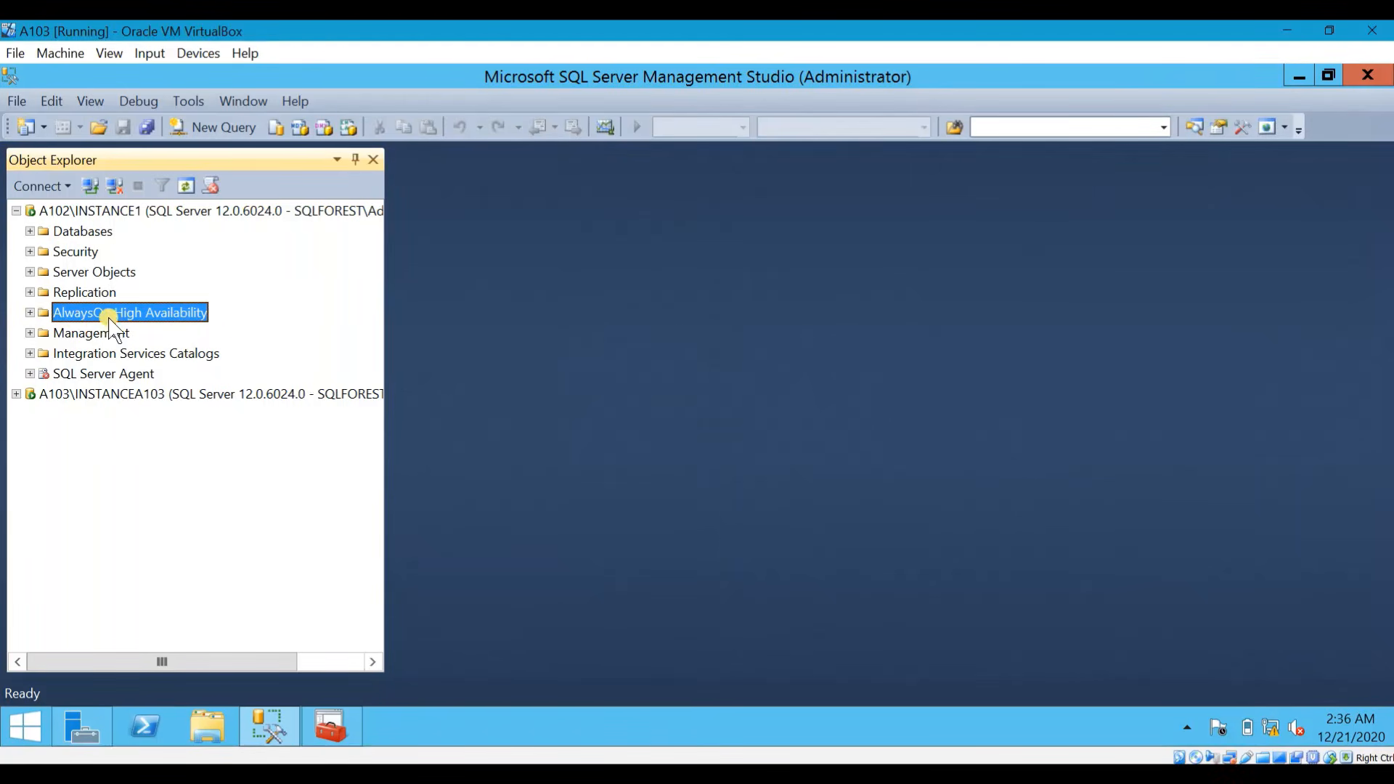
{"action": "left_click", "coordinate": [30, 313]}
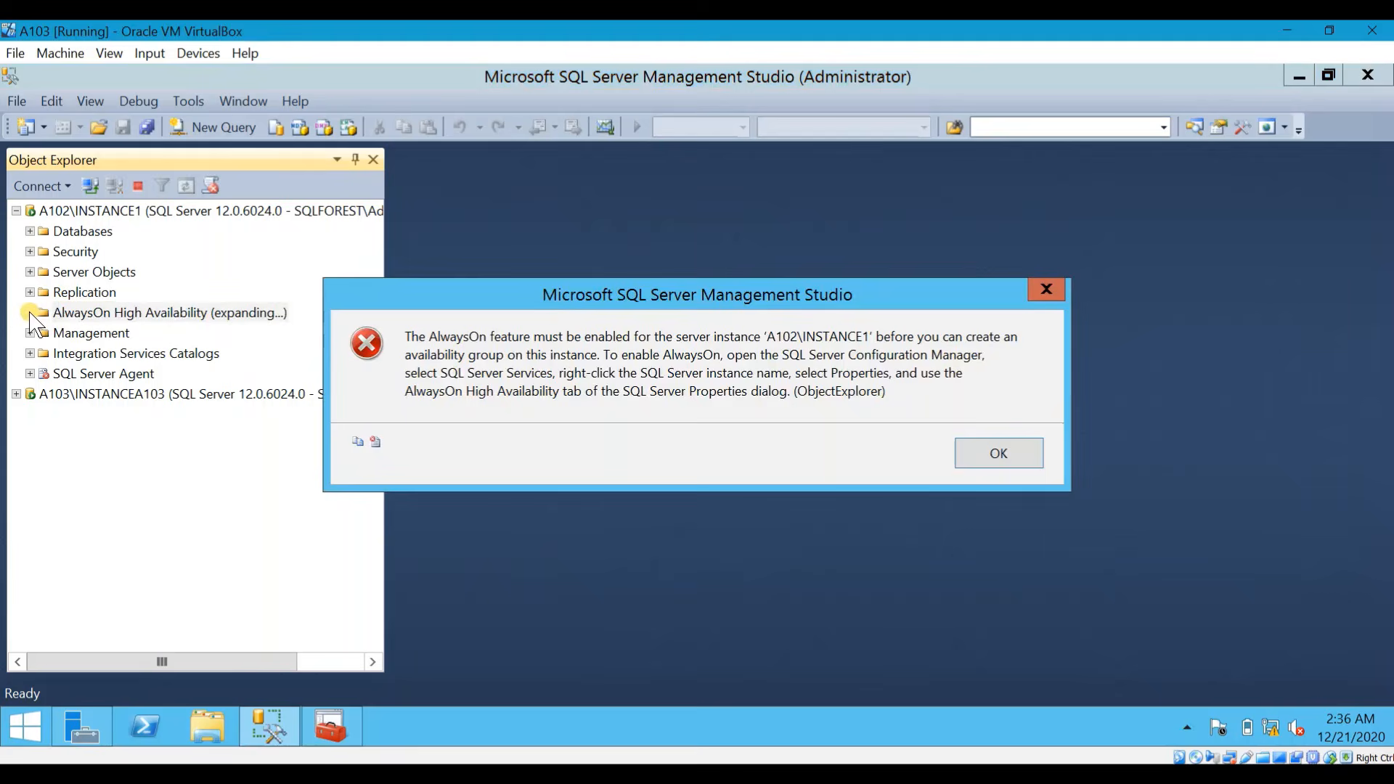
{"action": "left_click_drag", "start_coordinate": [684, 297], "coordinate": [748, 298]}
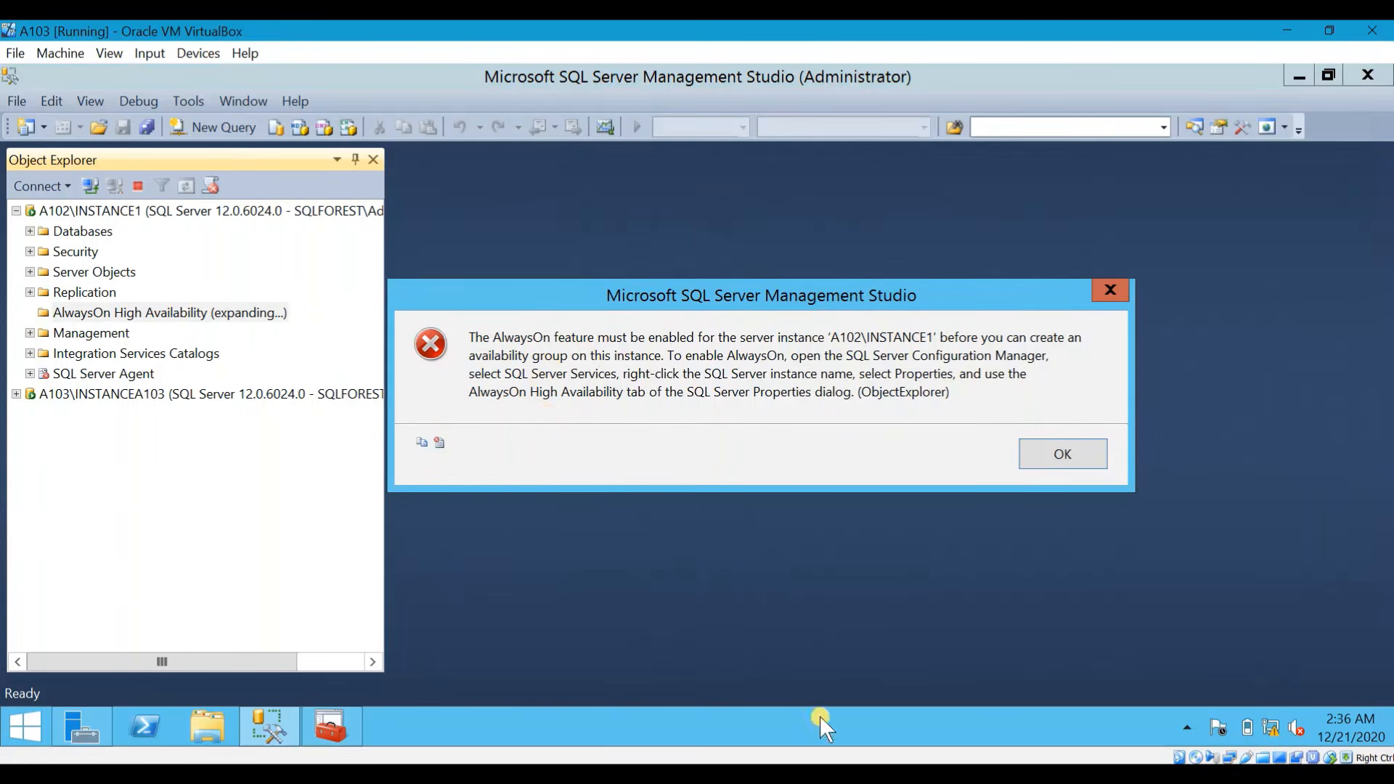
{"action": "left_click", "coordinate": [758, 774]}
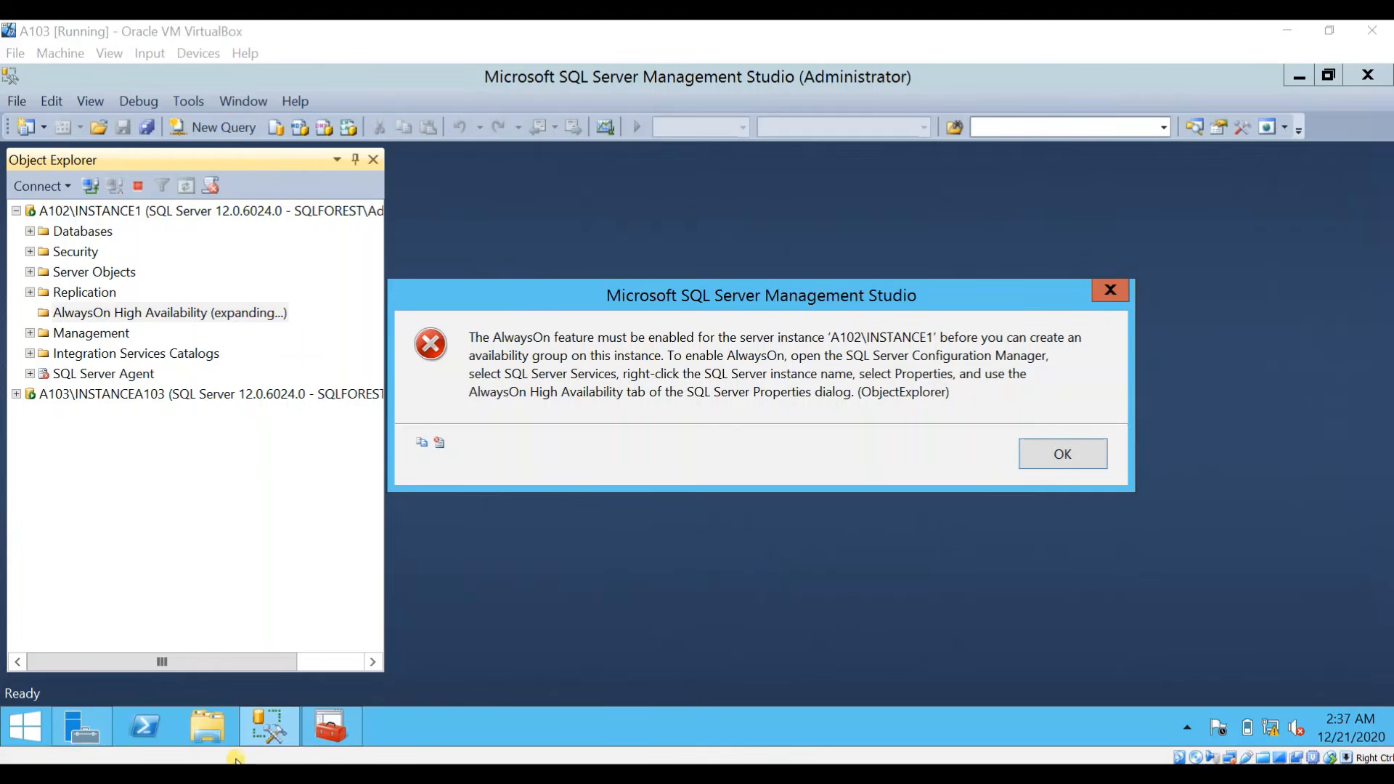
{"action": "left_click", "coordinate": [1070, 446]}
Step: Search for "confi" on A103 and open SQL Server Configuration Manager
{"action": "left_click", "coordinate": [22, 730]}
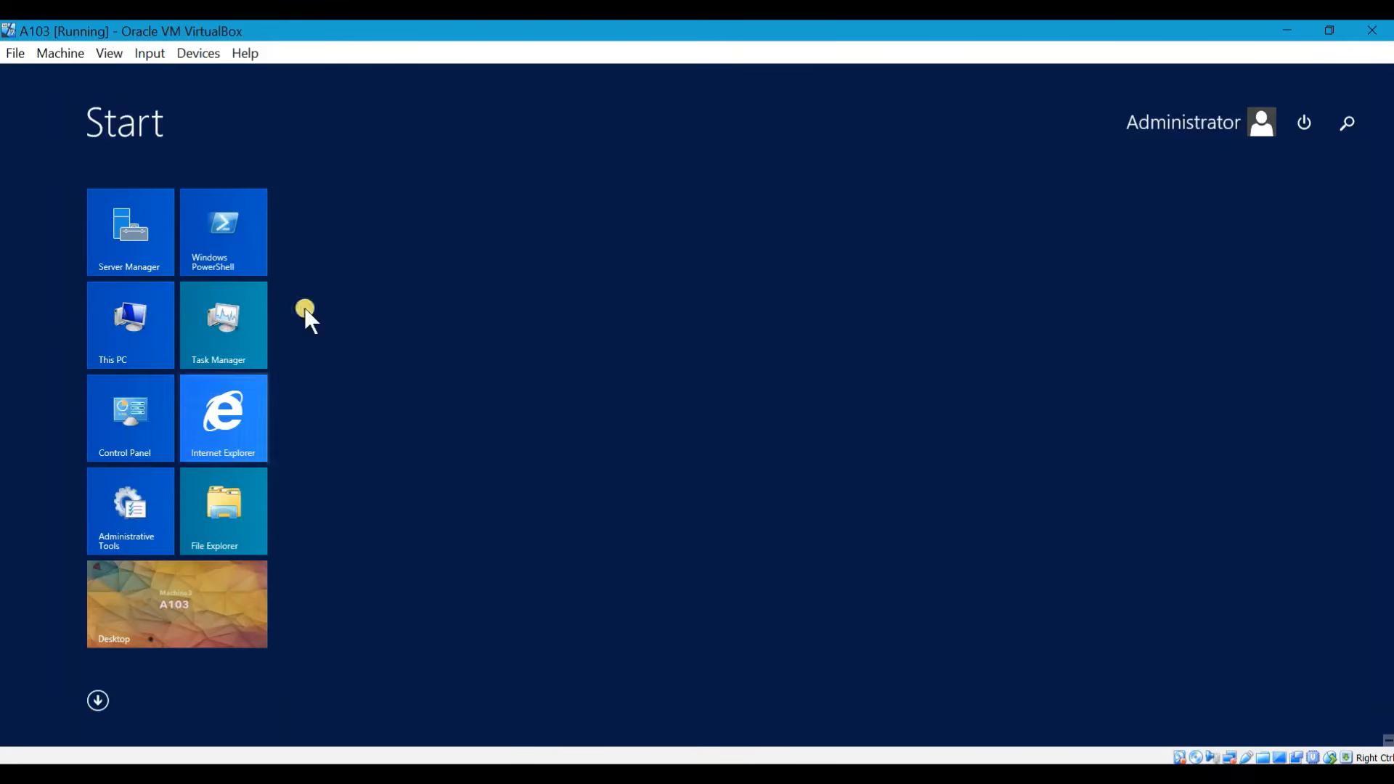
{"action": "left_click", "coordinate": [1345, 123]}
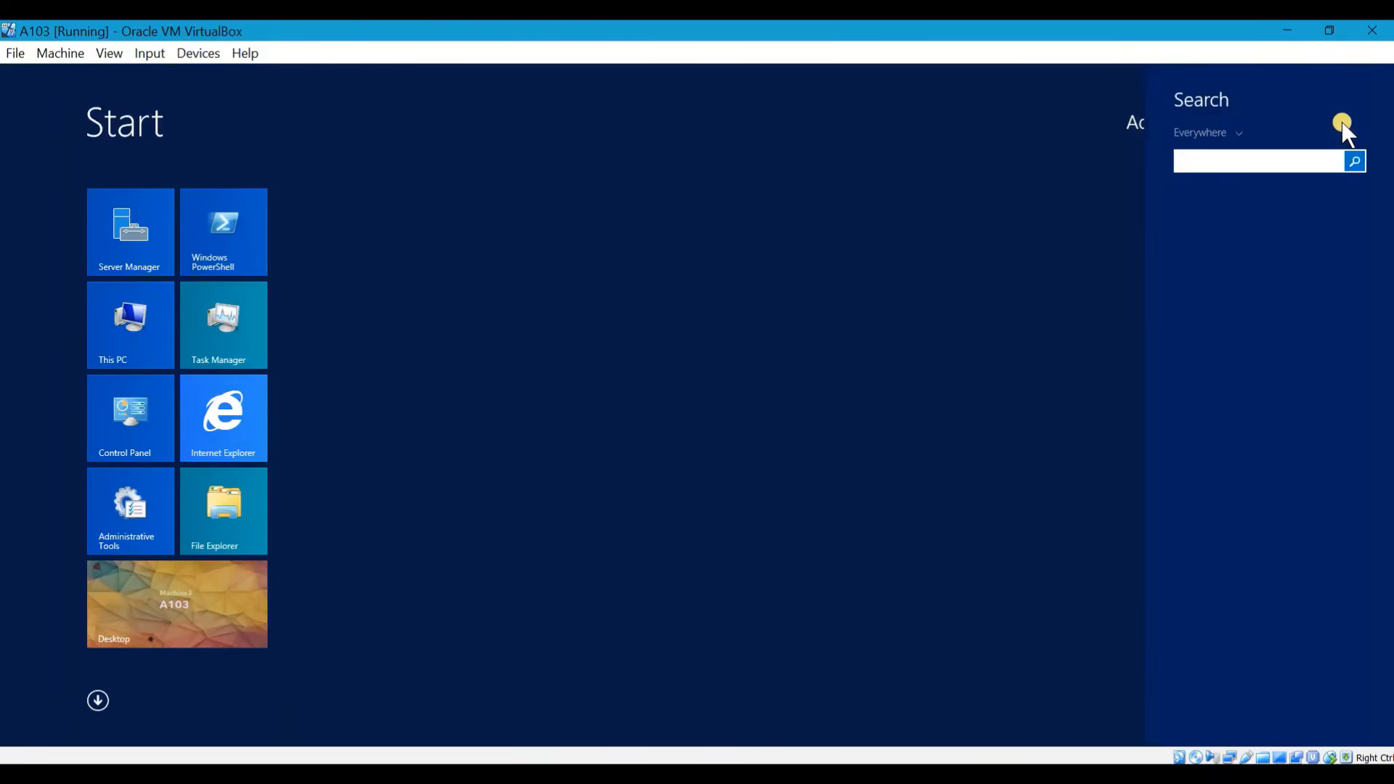
{"action": "type", "text": "confi"}
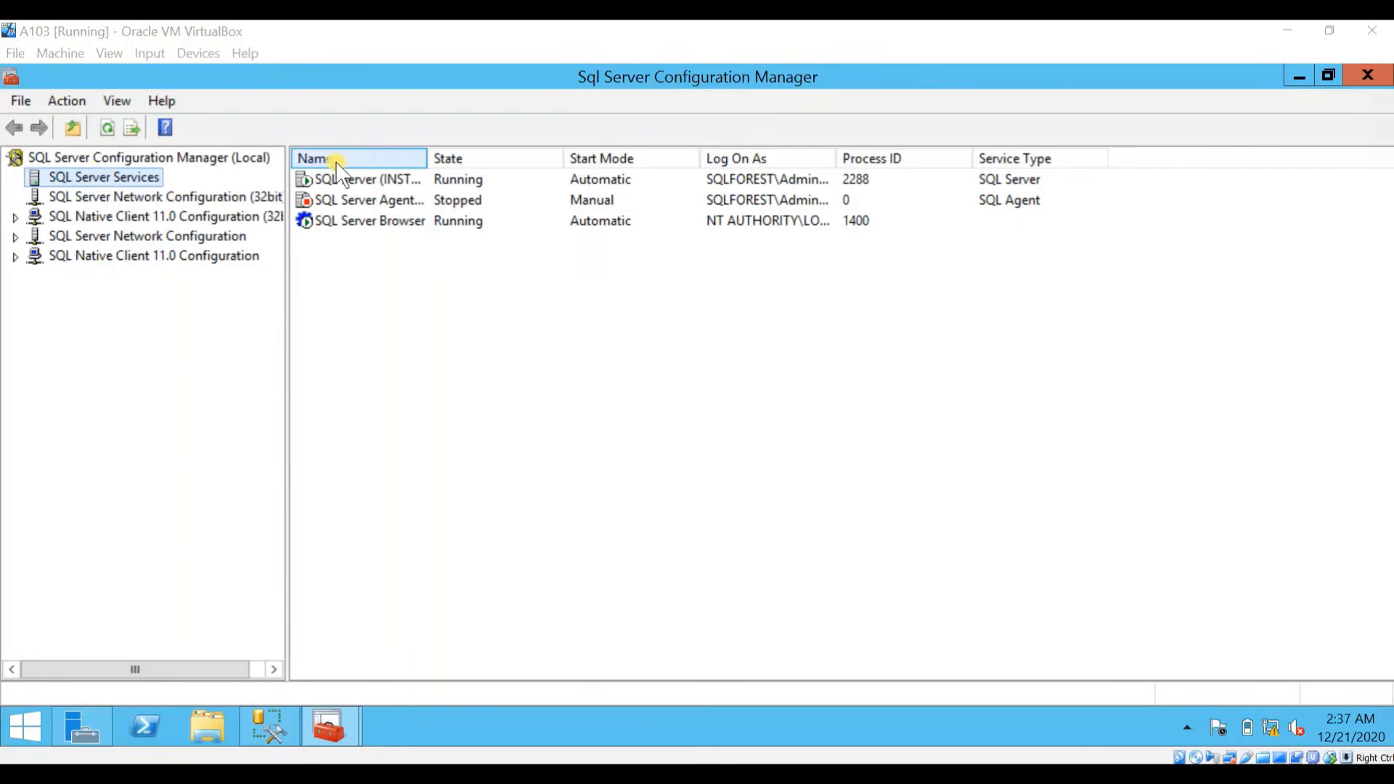
Step: Enable AlwaysOn Availability Groups in the properties of the SQL Server (INSTANCEA103) service and save the change
{"action": "left_click", "coordinate": [413, 179]}
{"action": "left_click_drag", "start_coordinate": [427, 163], "coordinate": [486, 163]}
{"action": "right_click", "coordinate": [453, 179]}
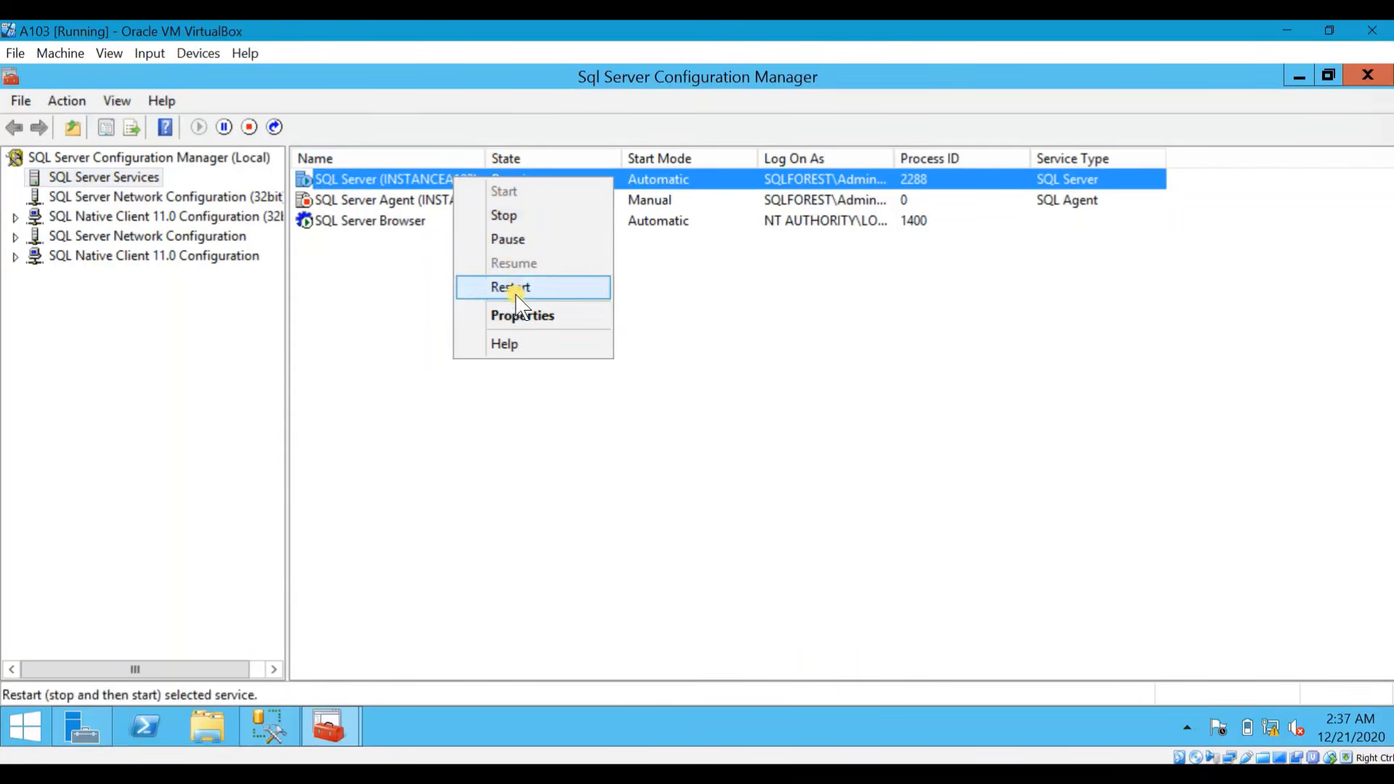
{"action": "left_click", "coordinate": [519, 315]}
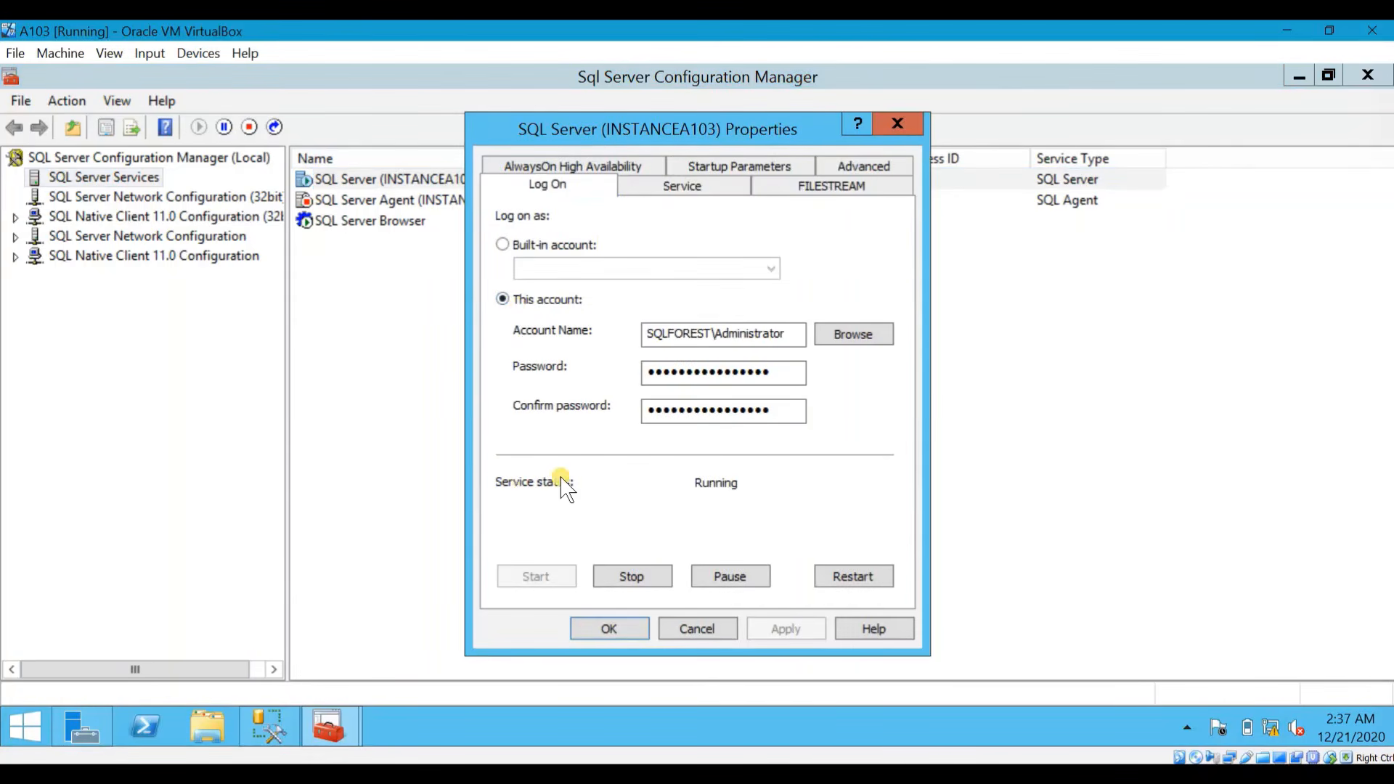
{"action": "left_click", "coordinate": [652, 164]}
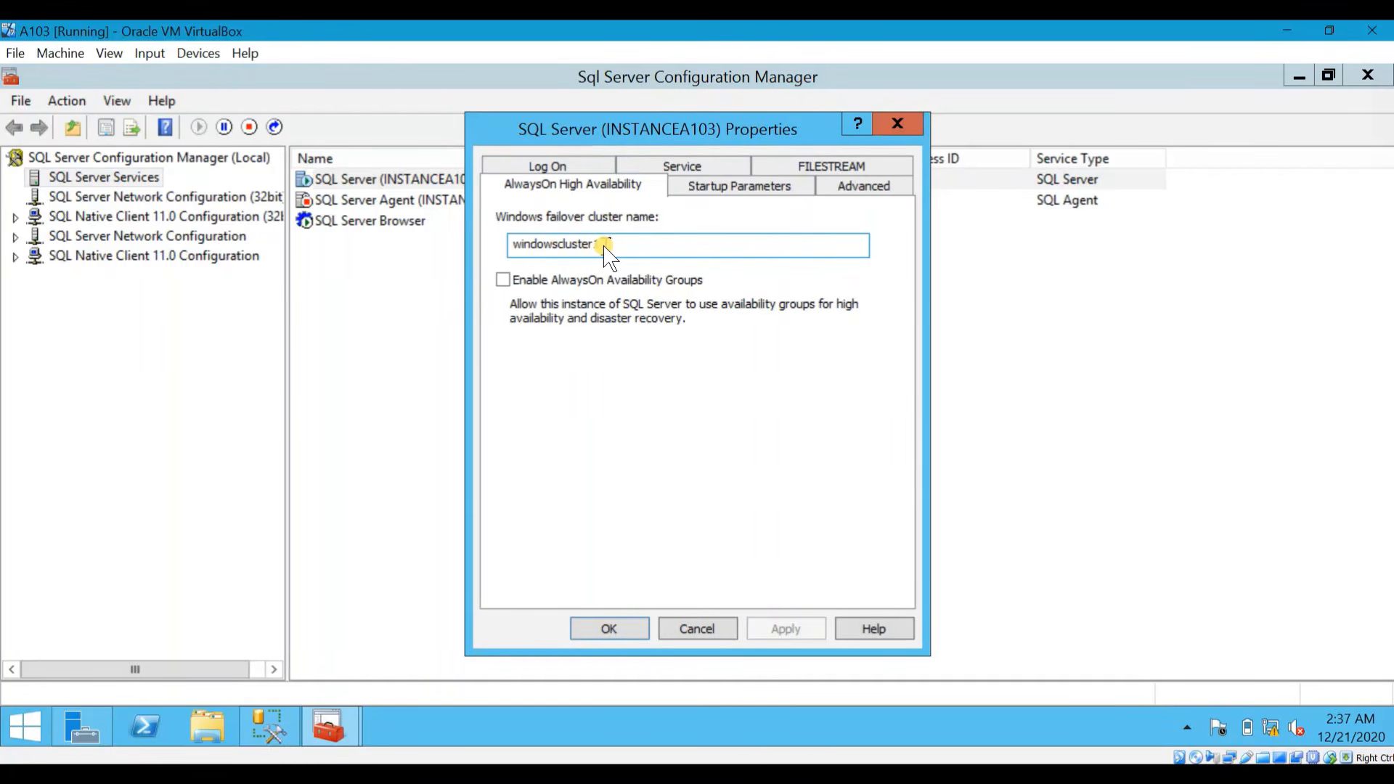
{"action": "left_click", "coordinate": [503, 280]}
{"action": "left_click", "coordinate": [771, 627]}
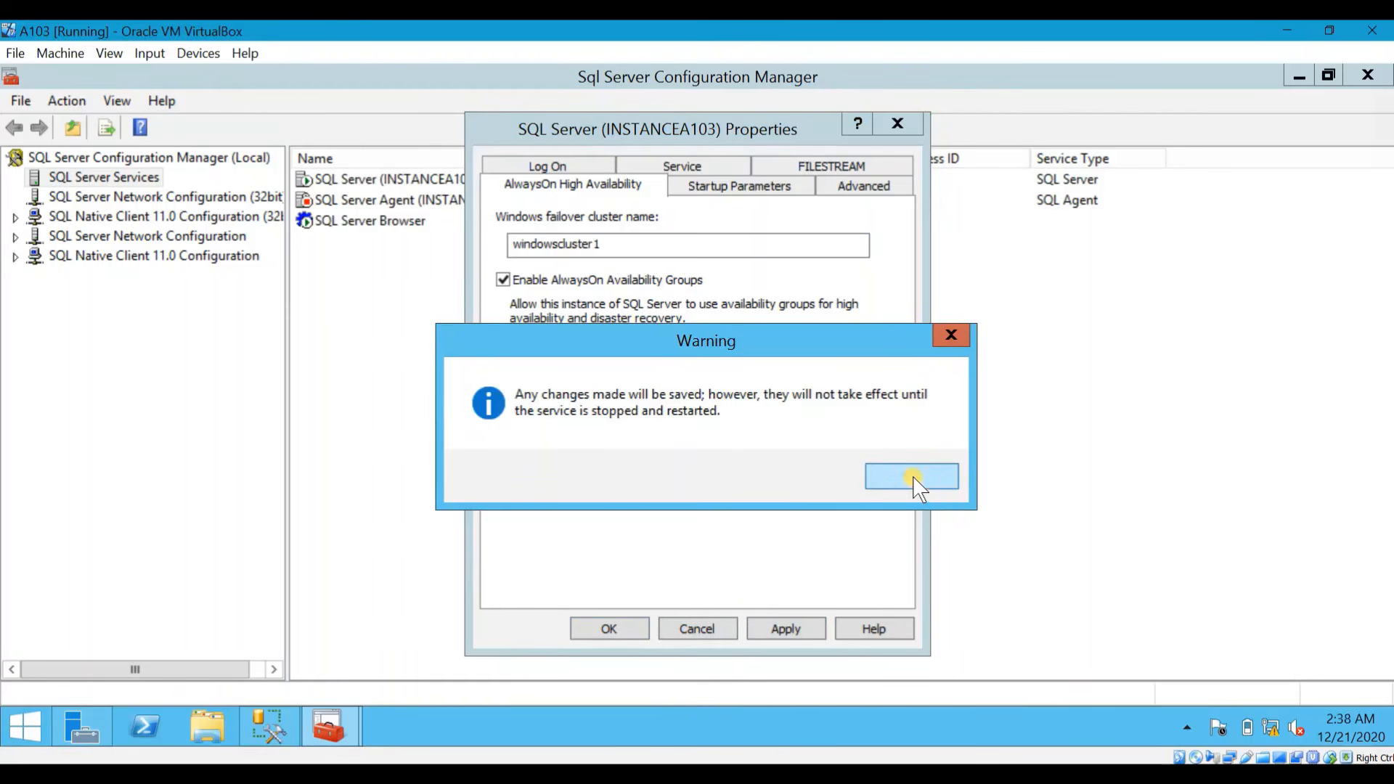
{"action": "left_click", "coordinate": [913, 477]}
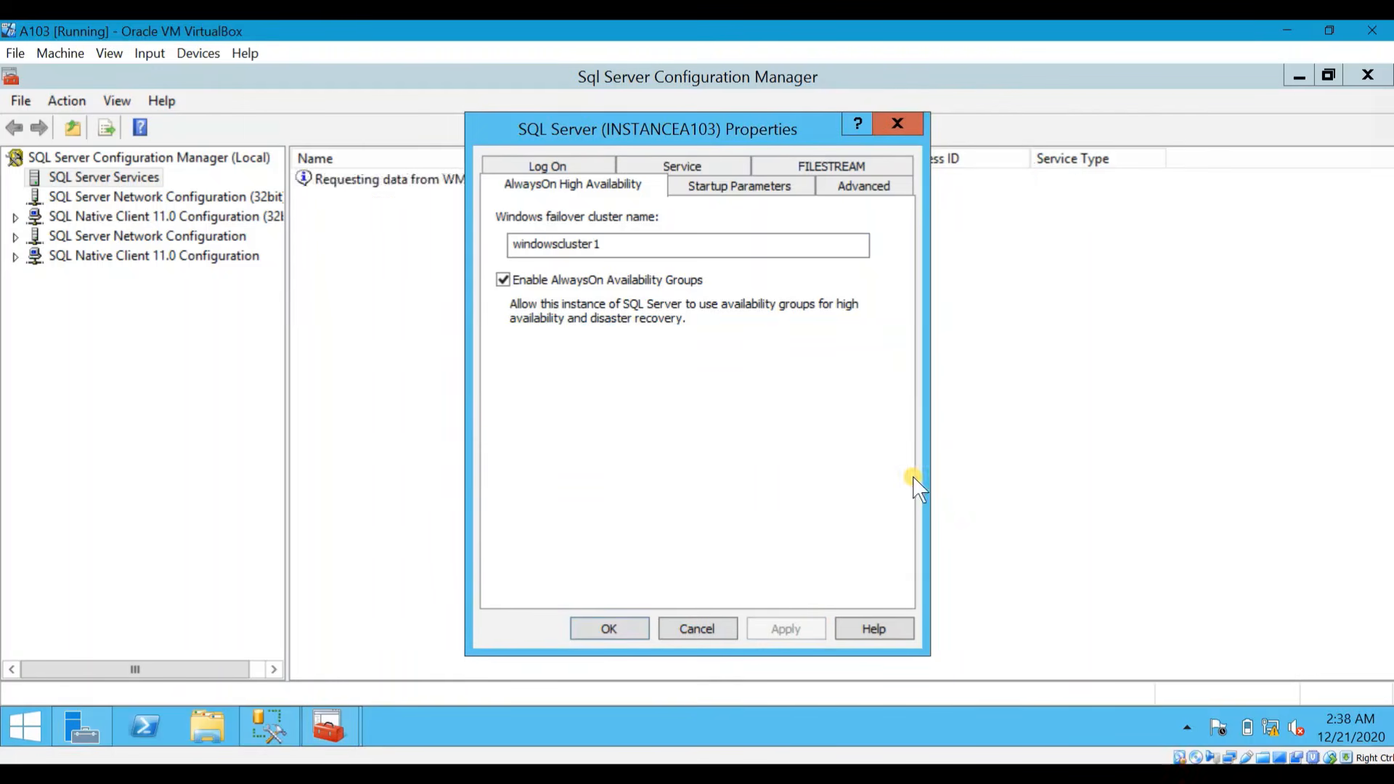
{"action": "left_click", "coordinate": [625, 629]}
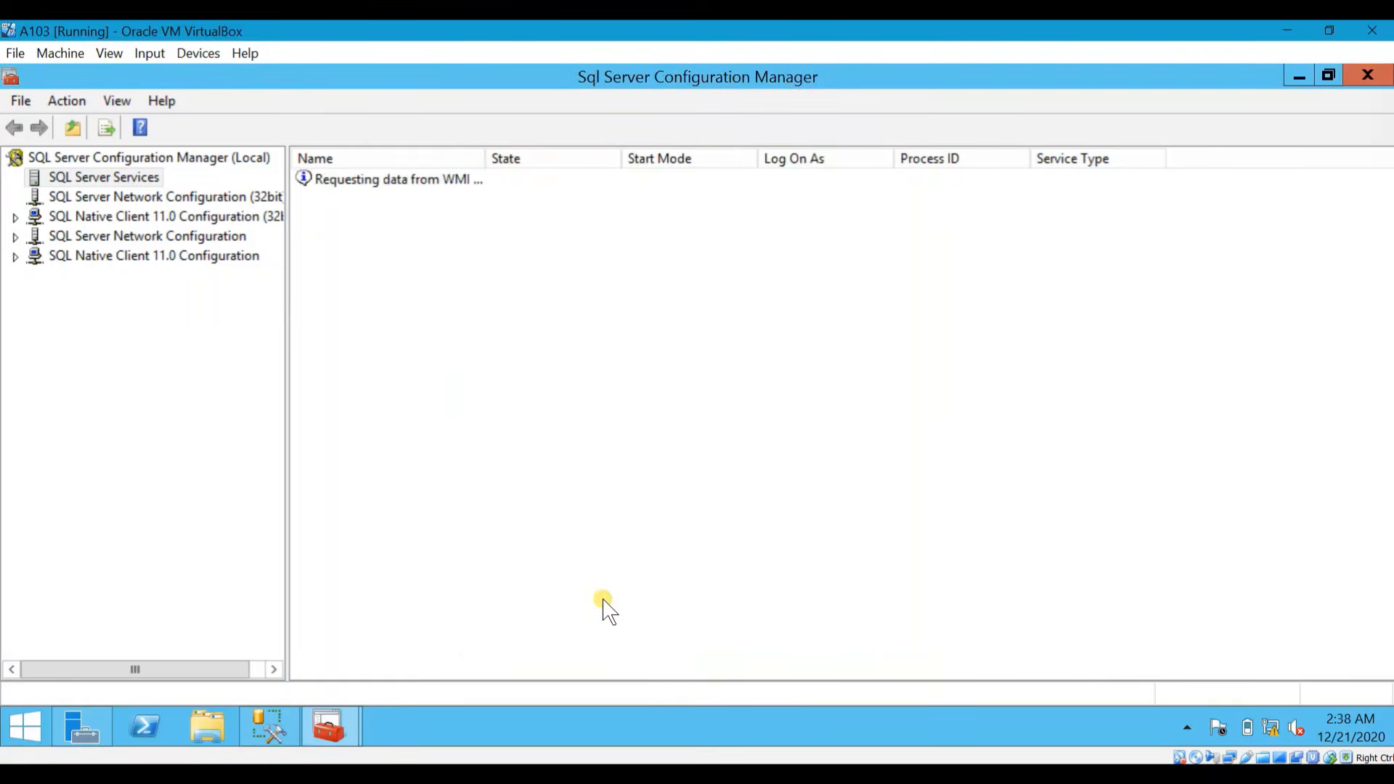
Step: Restart the SQL Server (INSTANCEA103) service
{"action": "left_click", "coordinate": [515, 183]}
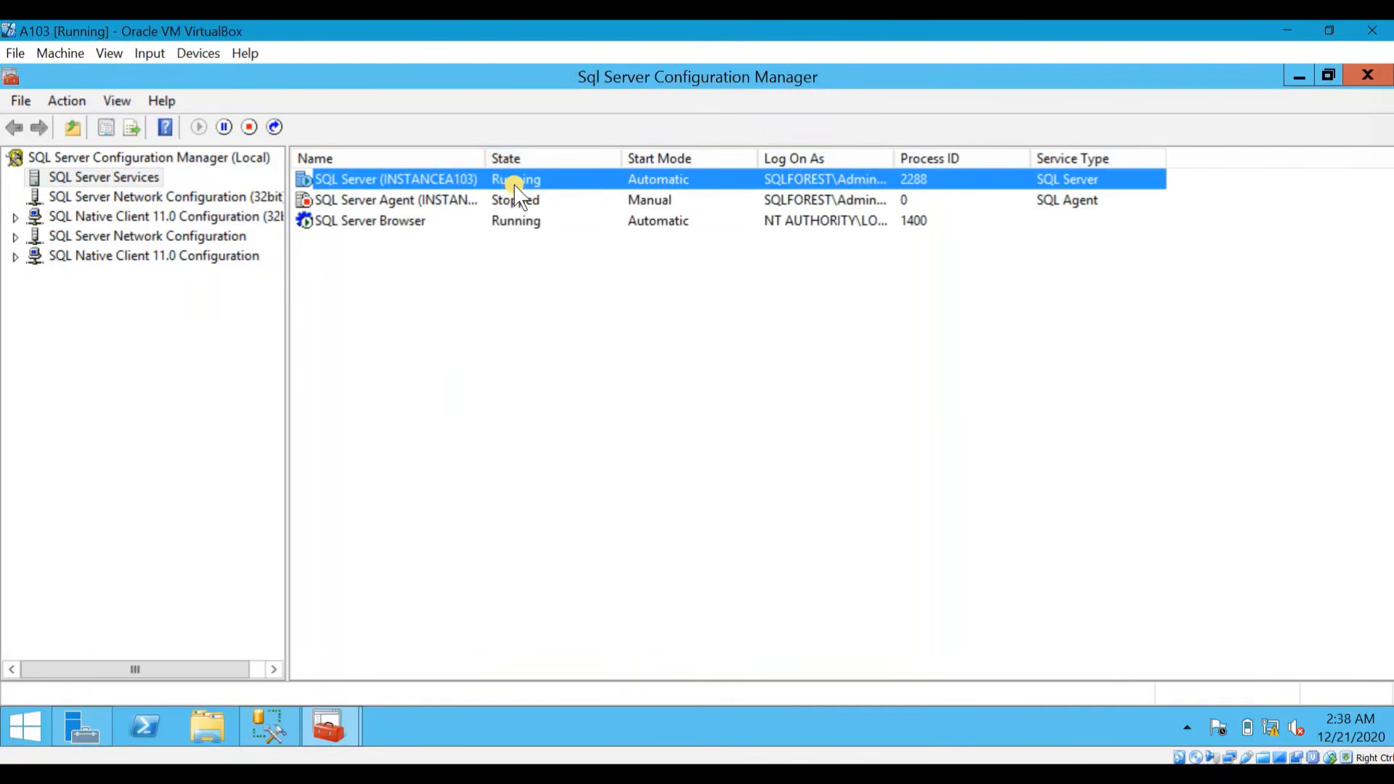
{"action": "right_click", "coordinate": [515, 186]}
{"action": "left_click", "coordinate": [596, 299]}
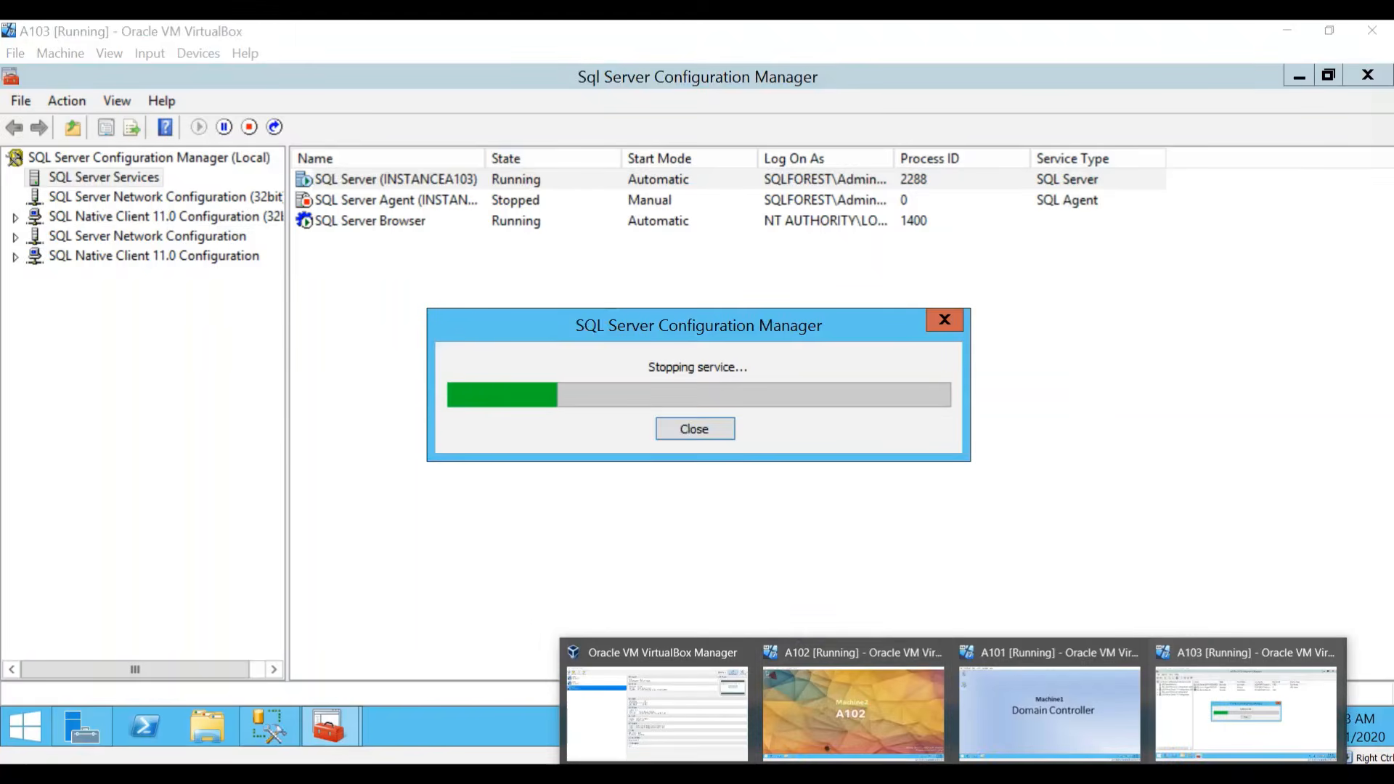
Step: Switch to the A102 virtual machine, search for "config" and open SQL Server 2014 Configuration Manager
{"action": "left_click", "coordinate": [893, 719]}
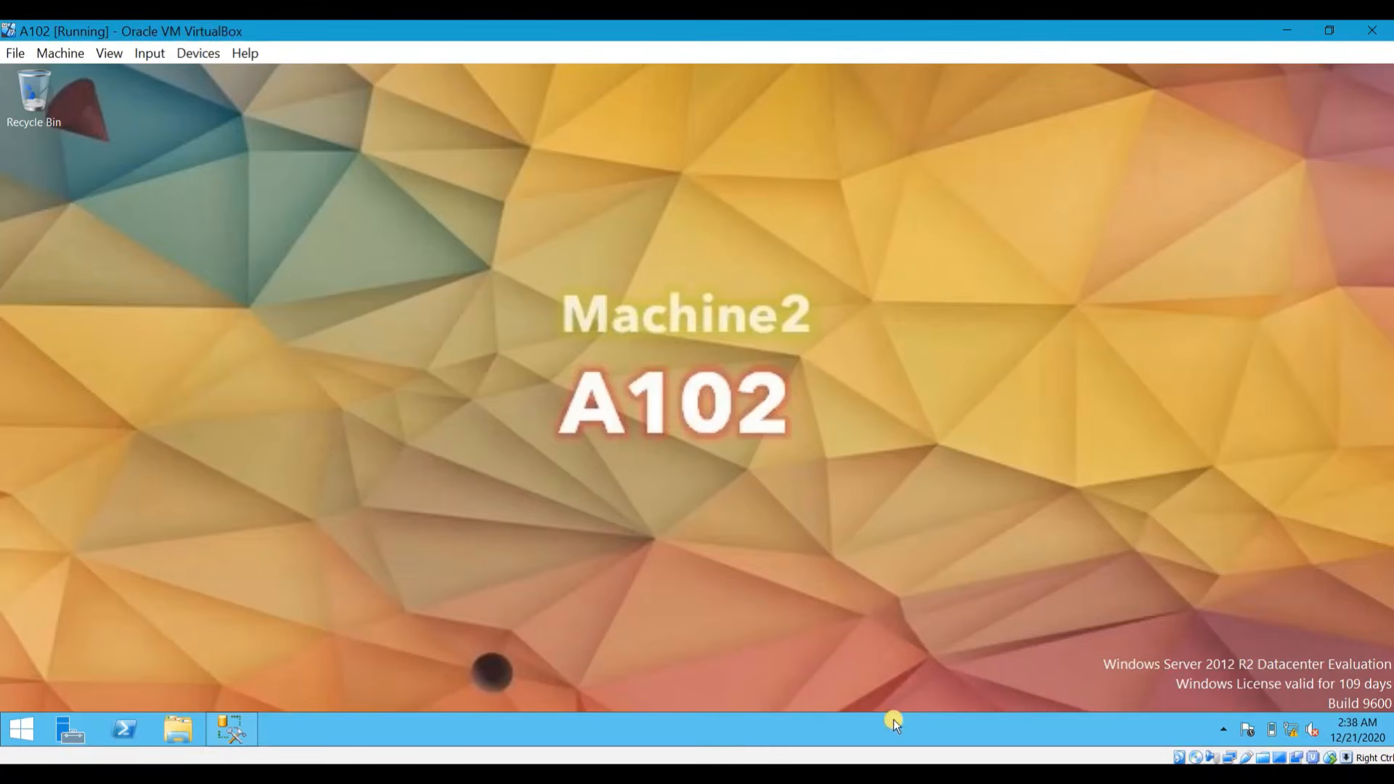
{"action": "left_click", "coordinate": [45, 729]}
{"action": "left_click", "coordinate": [1344, 119]}
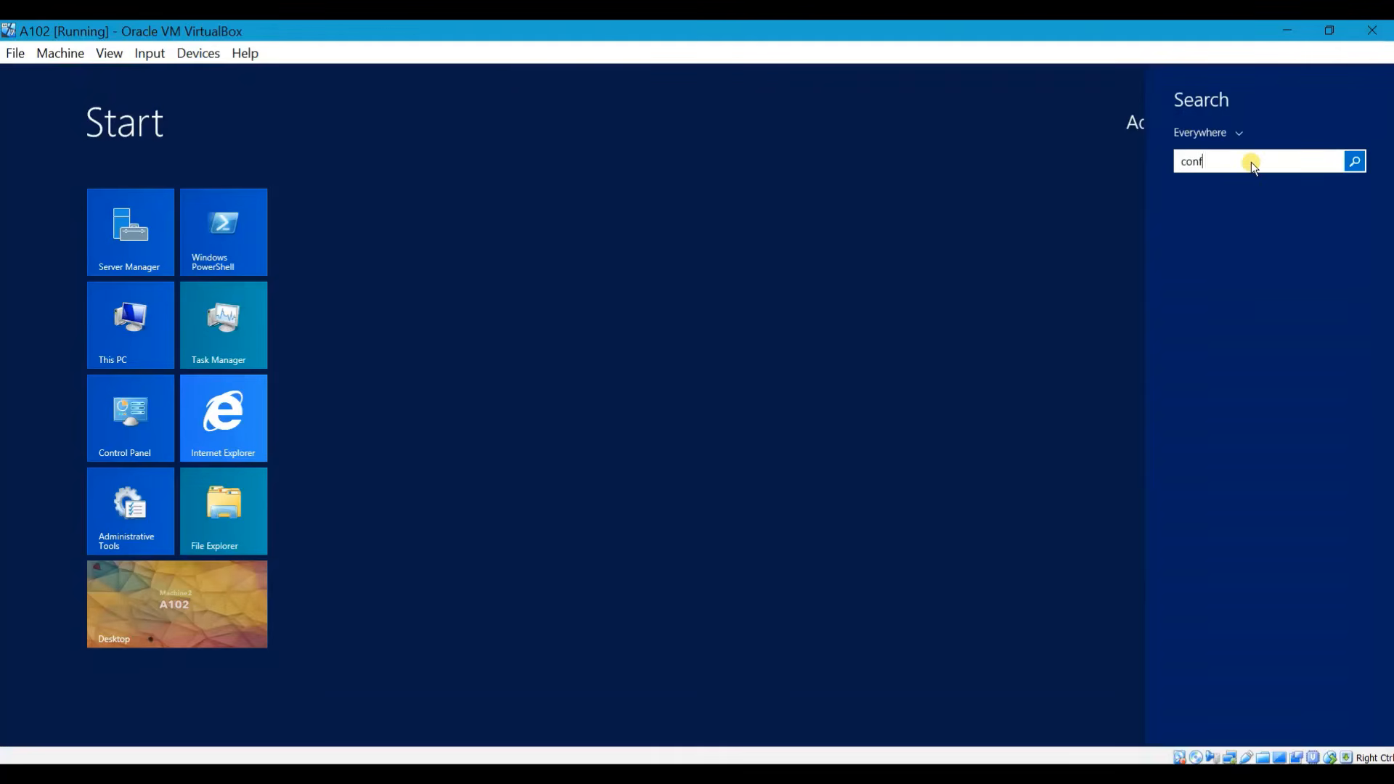
{"action": "type", "text": "confi"}
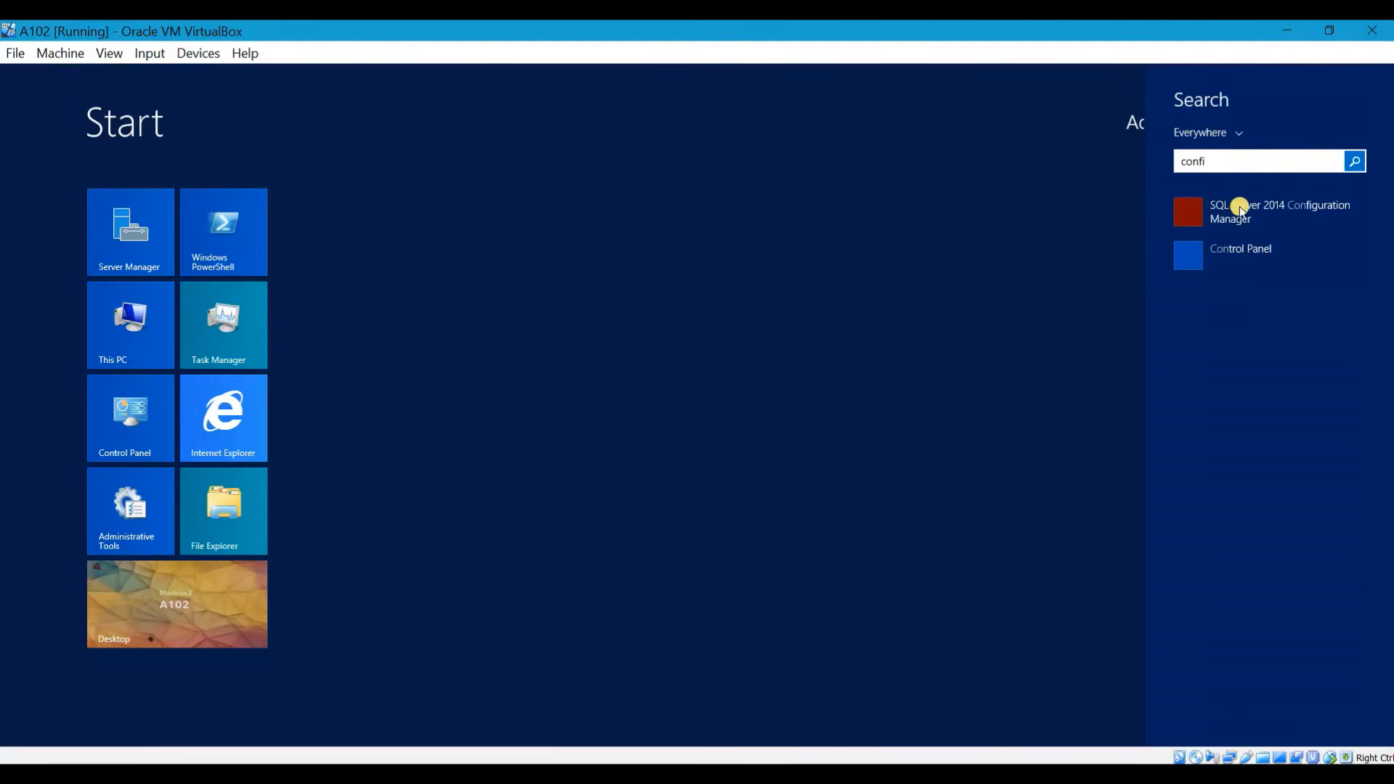
{"action": "type", "text": "g"}
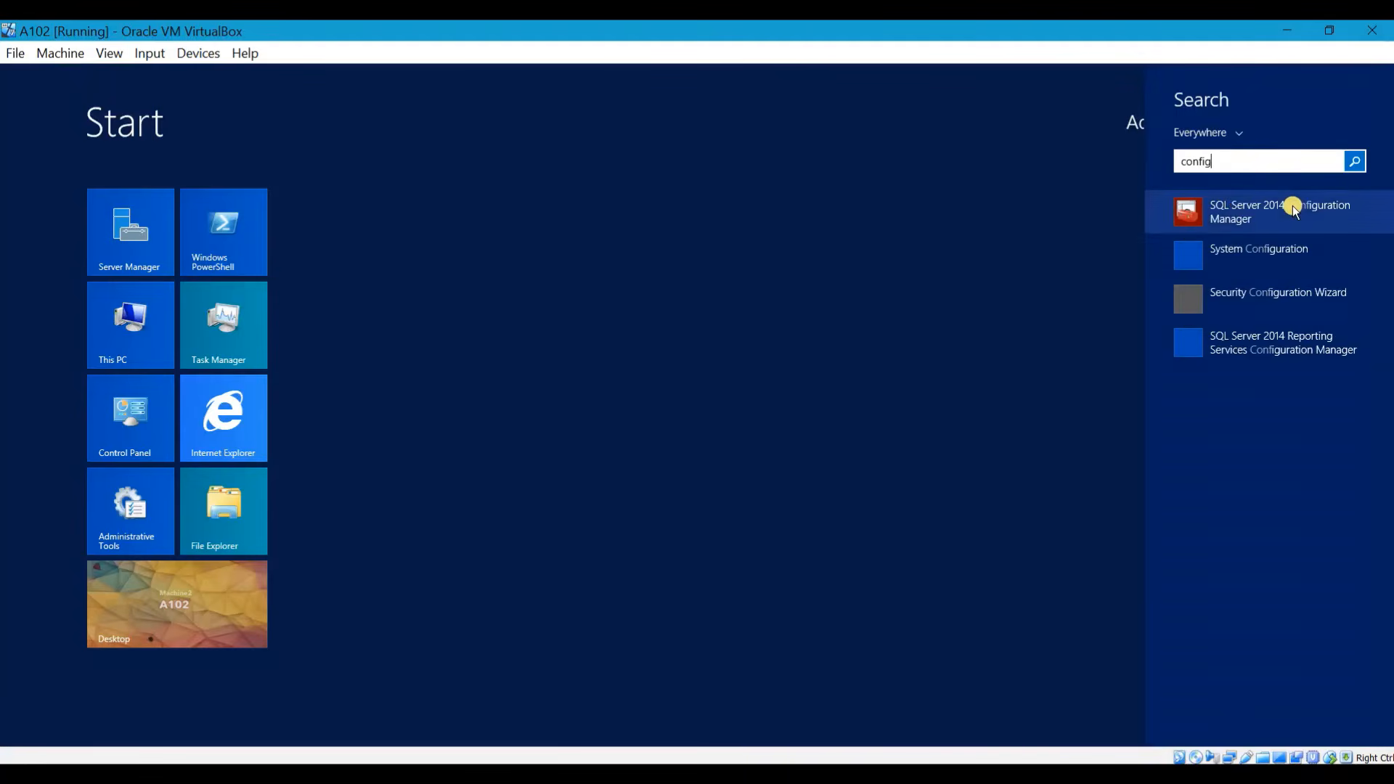
{"action": "left_click", "coordinate": [1294, 209]}
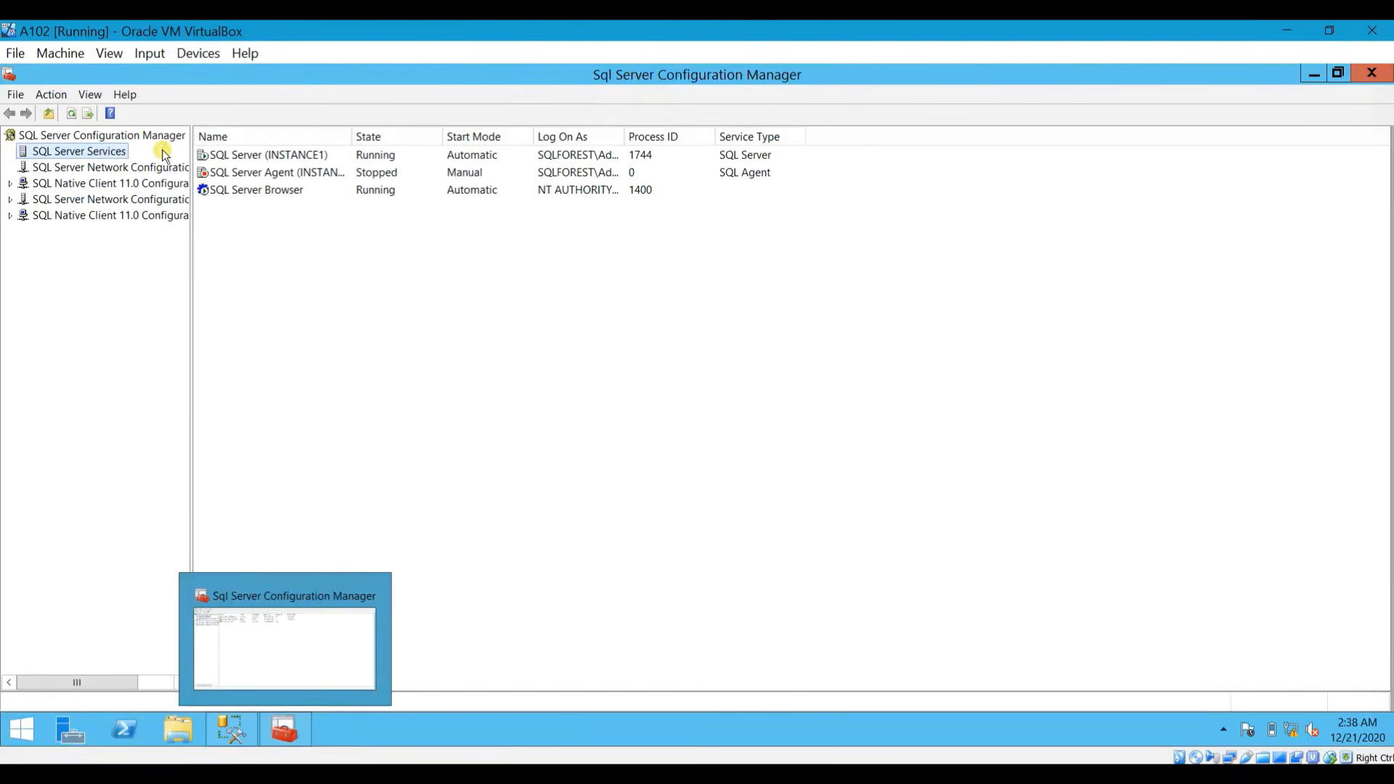
Step: Enable AlwaysOn Availability Groups in the properties of the SQL Server (INSTANCE1) service and save the change
{"action": "left_click", "coordinate": [244, 160]}
{"action": "right_click", "coordinate": [246, 155]}
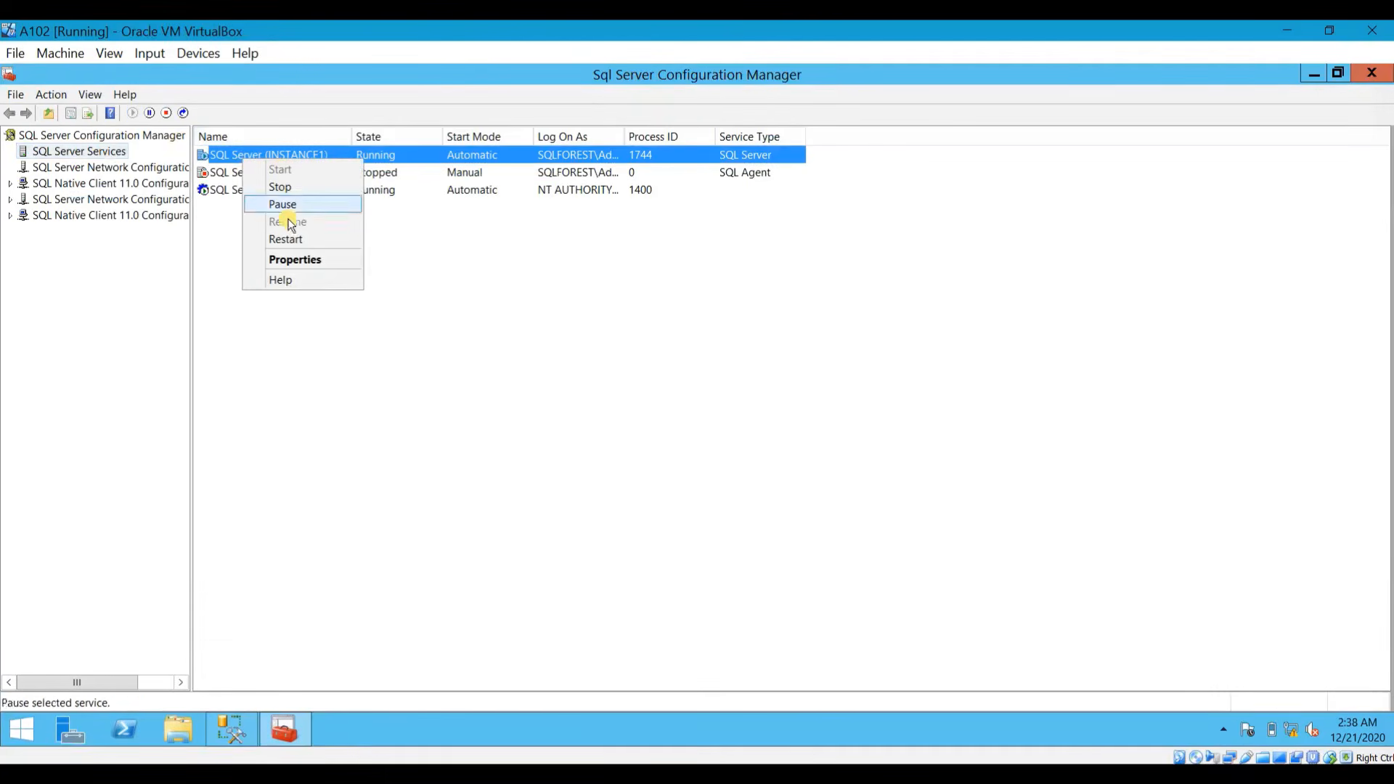
{"action": "left_click", "coordinate": [291, 260]}
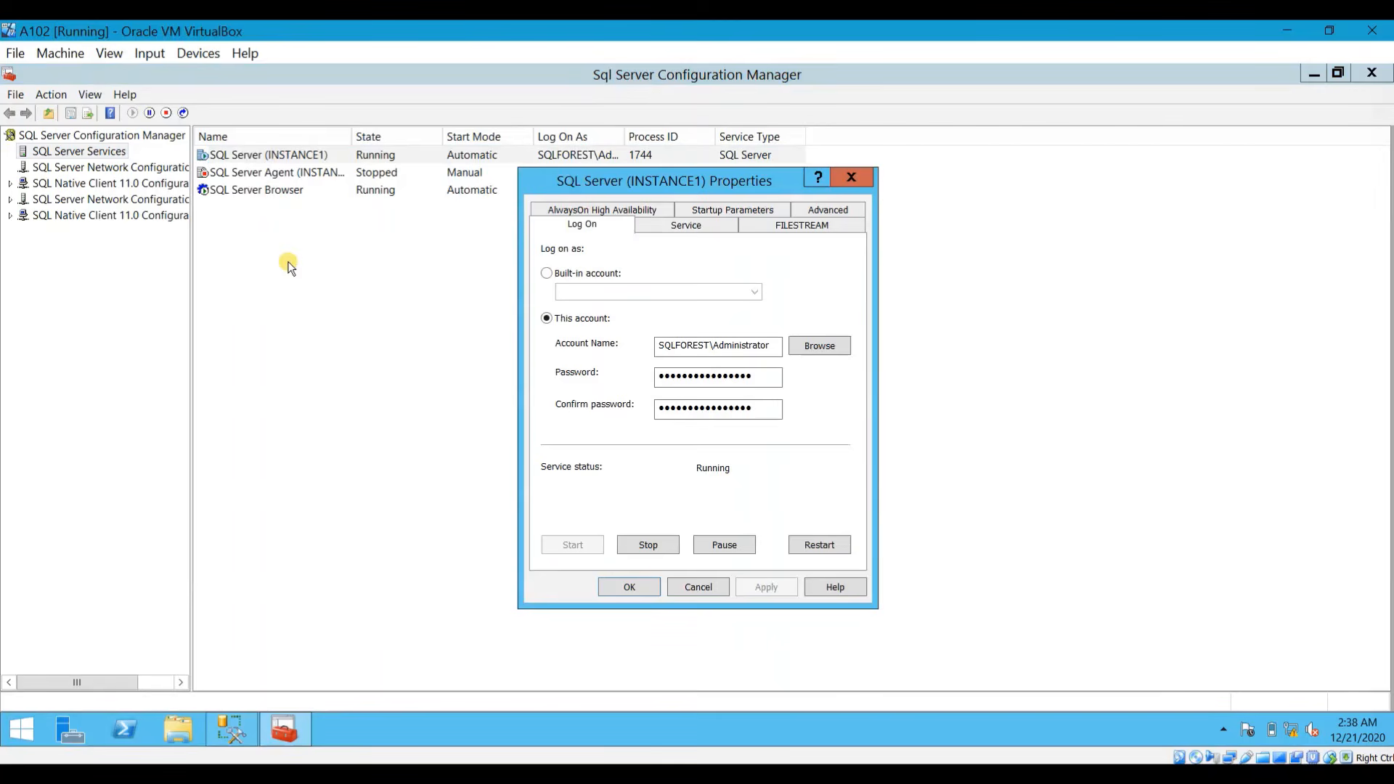
{"action": "left_click", "coordinate": [653, 209]}
{"action": "left_click", "coordinate": [546, 302]}
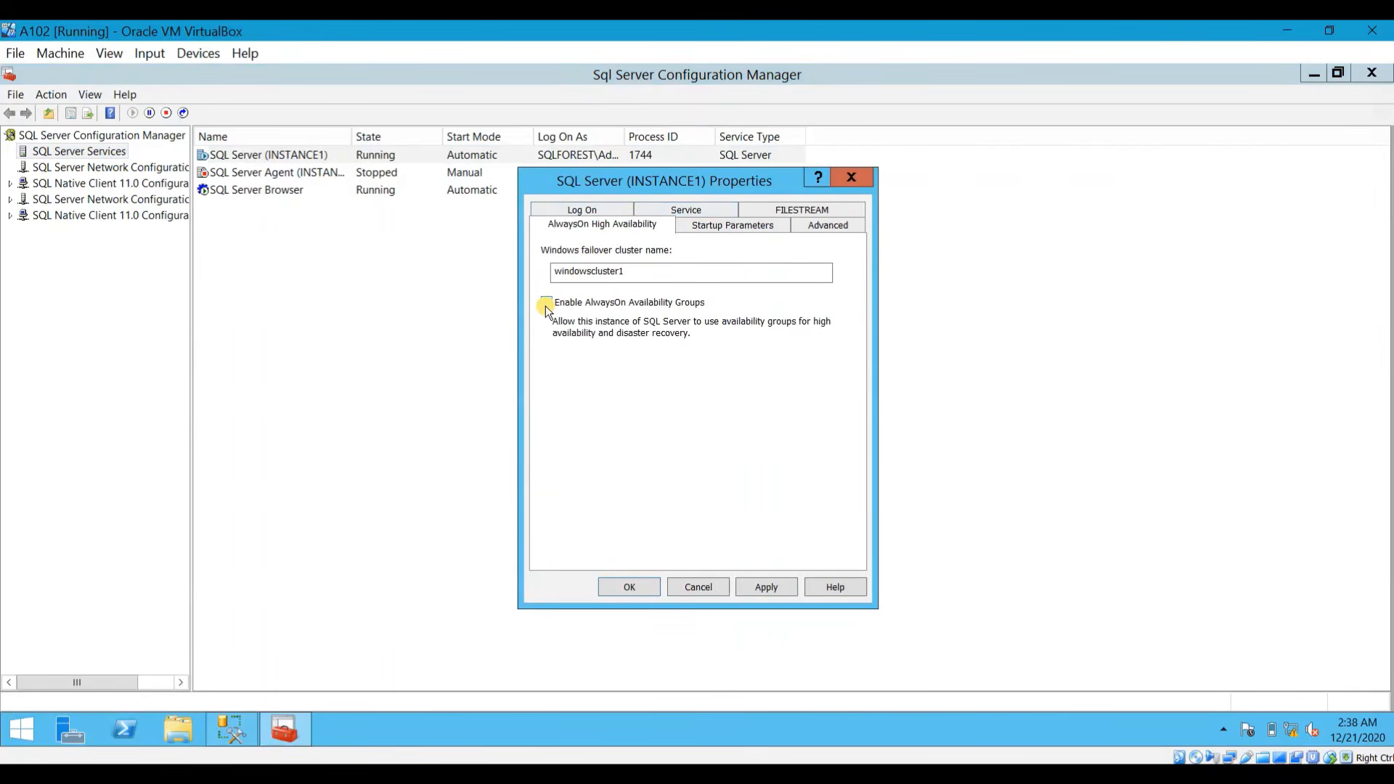
{"action": "left_click", "coordinate": [758, 590]}
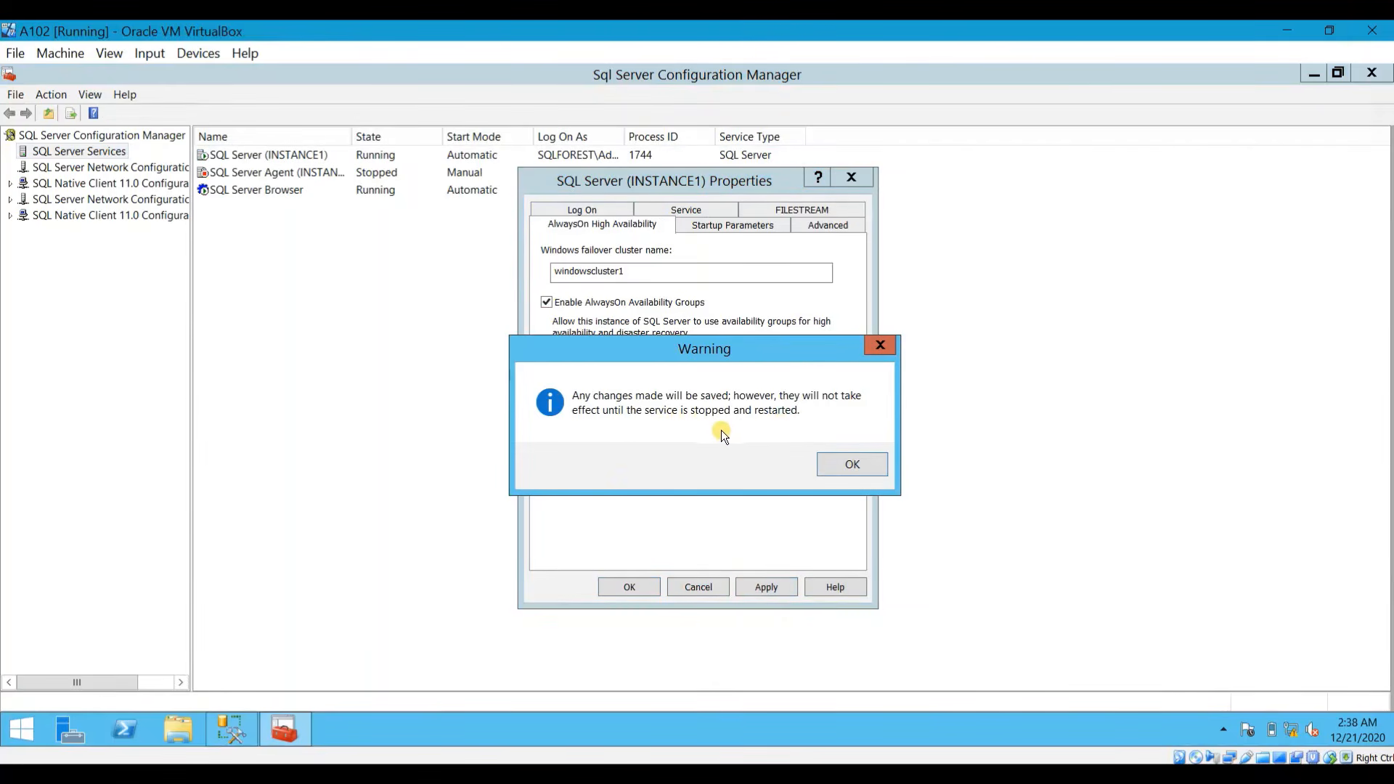
{"action": "left_click", "coordinate": [855, 464]}
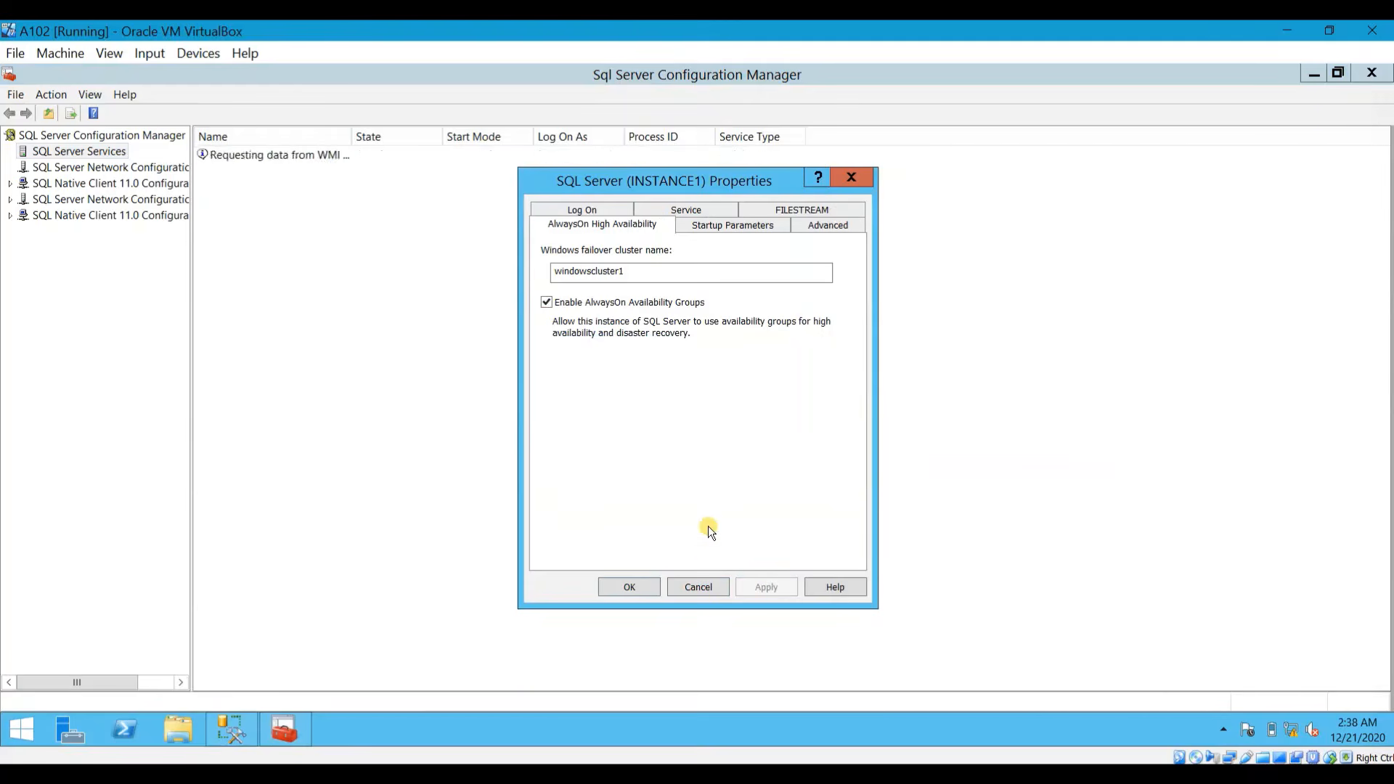
{"action": "left_click", "coordinate": [642, 591]}
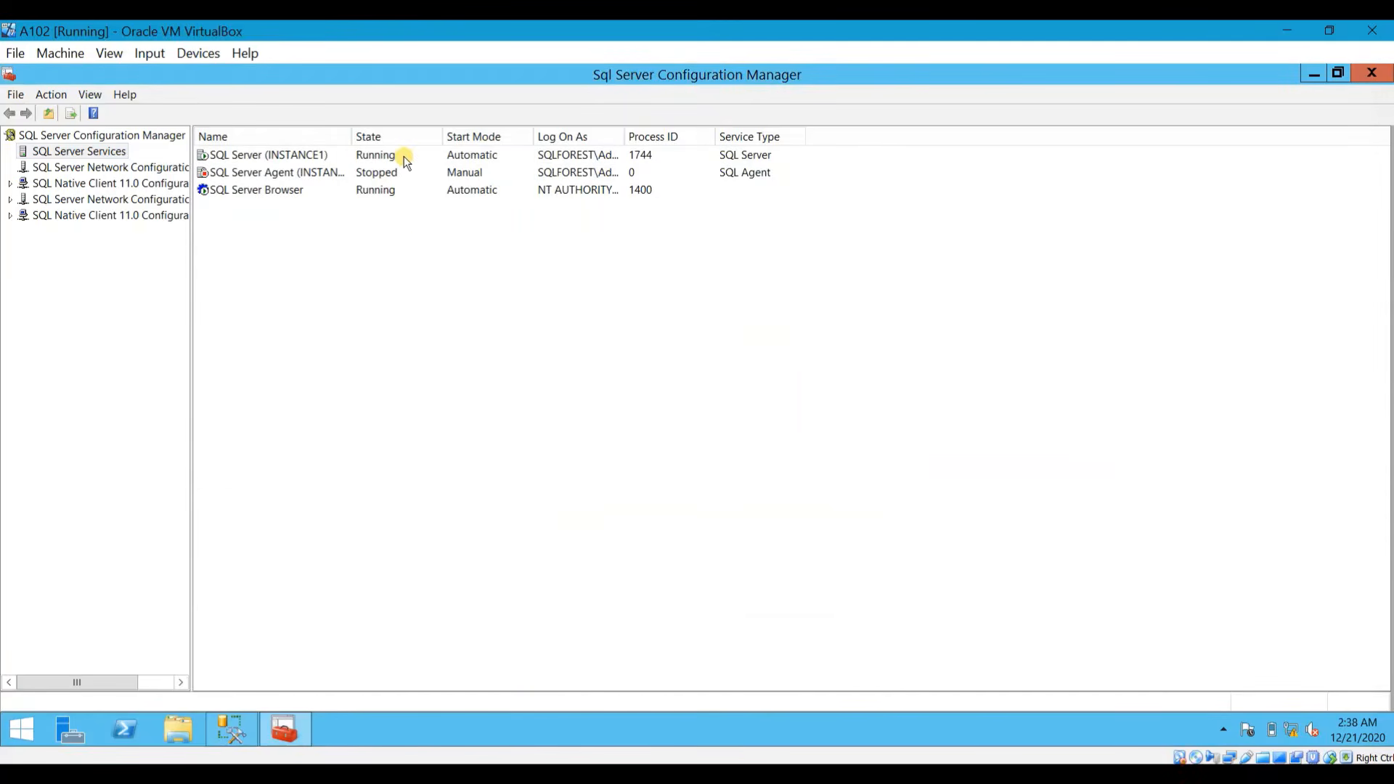
Step: Restart the SQL Server (INSTANCE1) service on A102
{"action": "left_click", "coordinate": [404, 156]}
{"action": "right_click", "coordinate": [403, 156]}
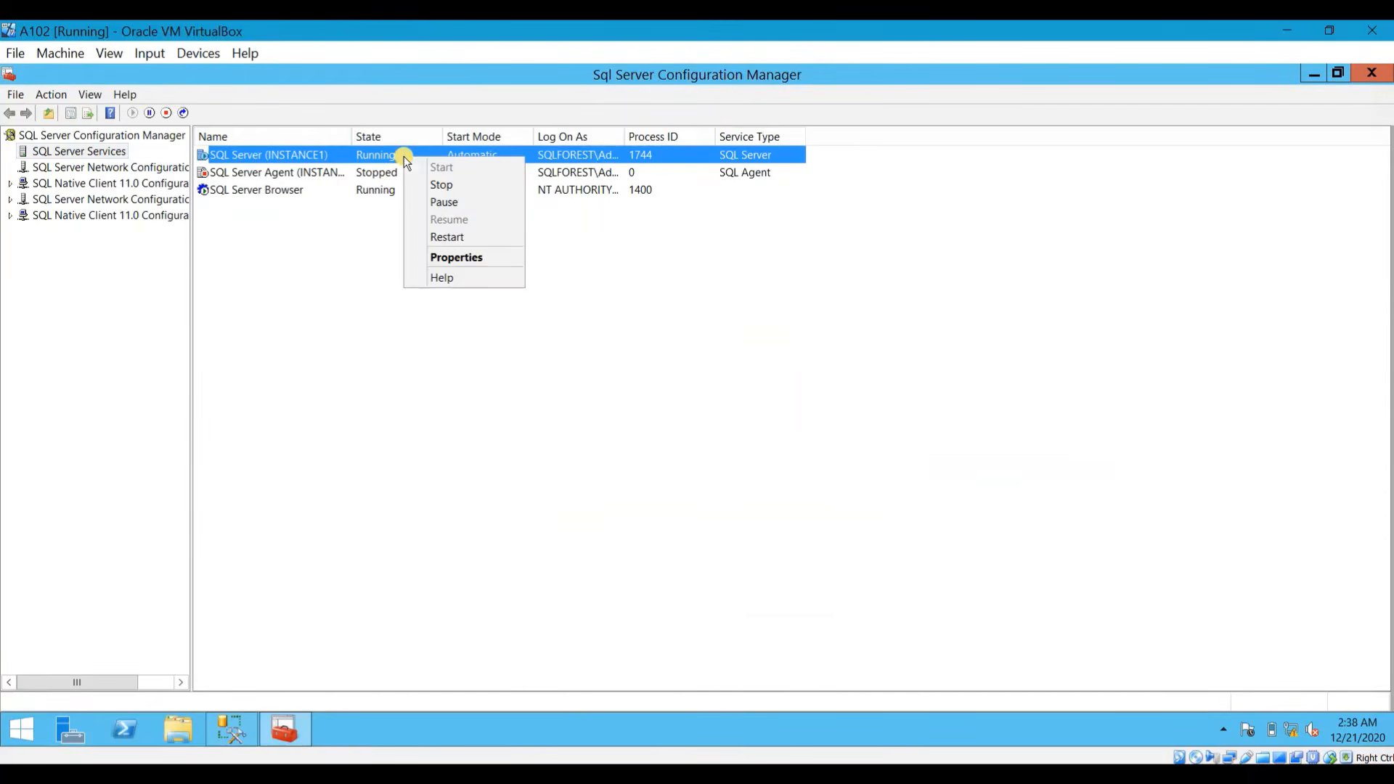
{"action": "left_click", "coordinate": [469, 239]}
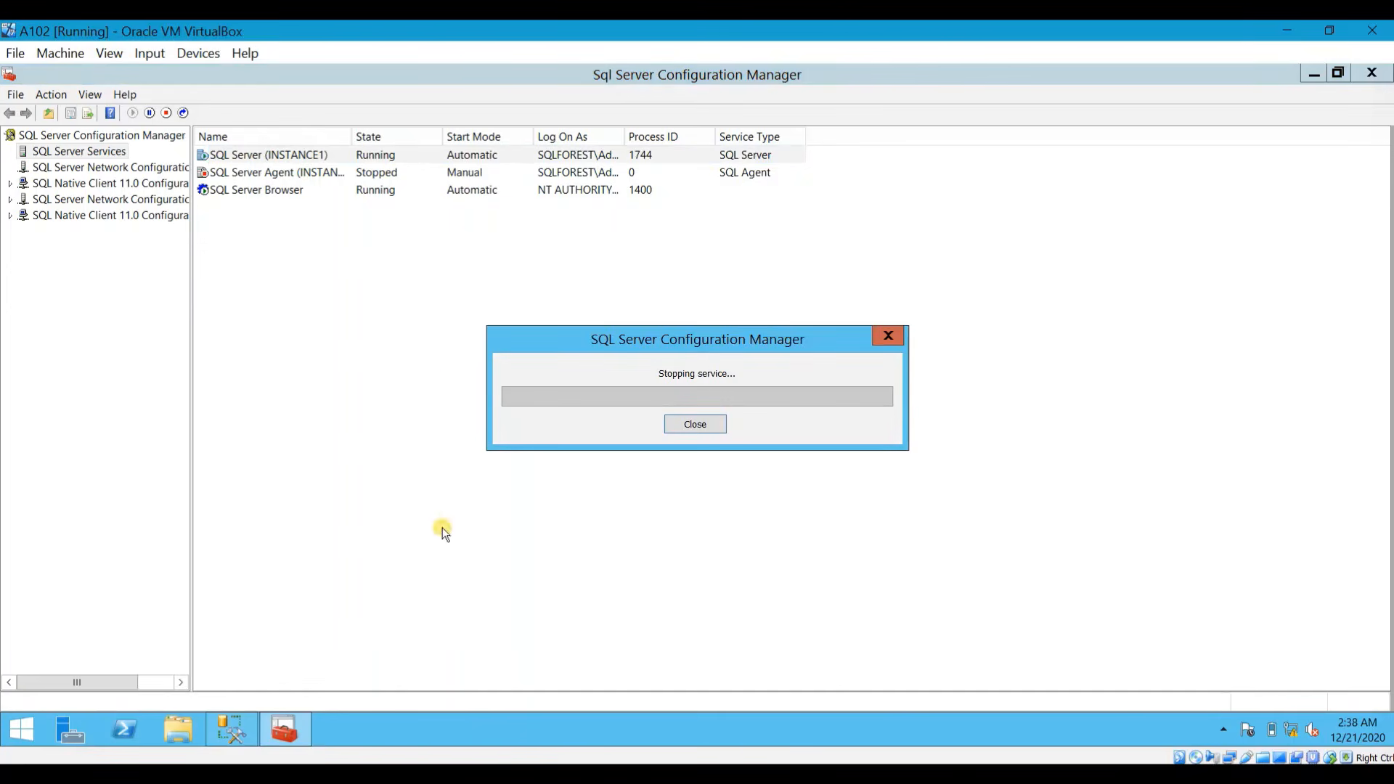
Step: Switch back to SQL Server Management Studio on A103 and refresh the A102\INSTANCE1 server in Object Explorer
{"action": "left_click", "coordinate": [955, 779]}
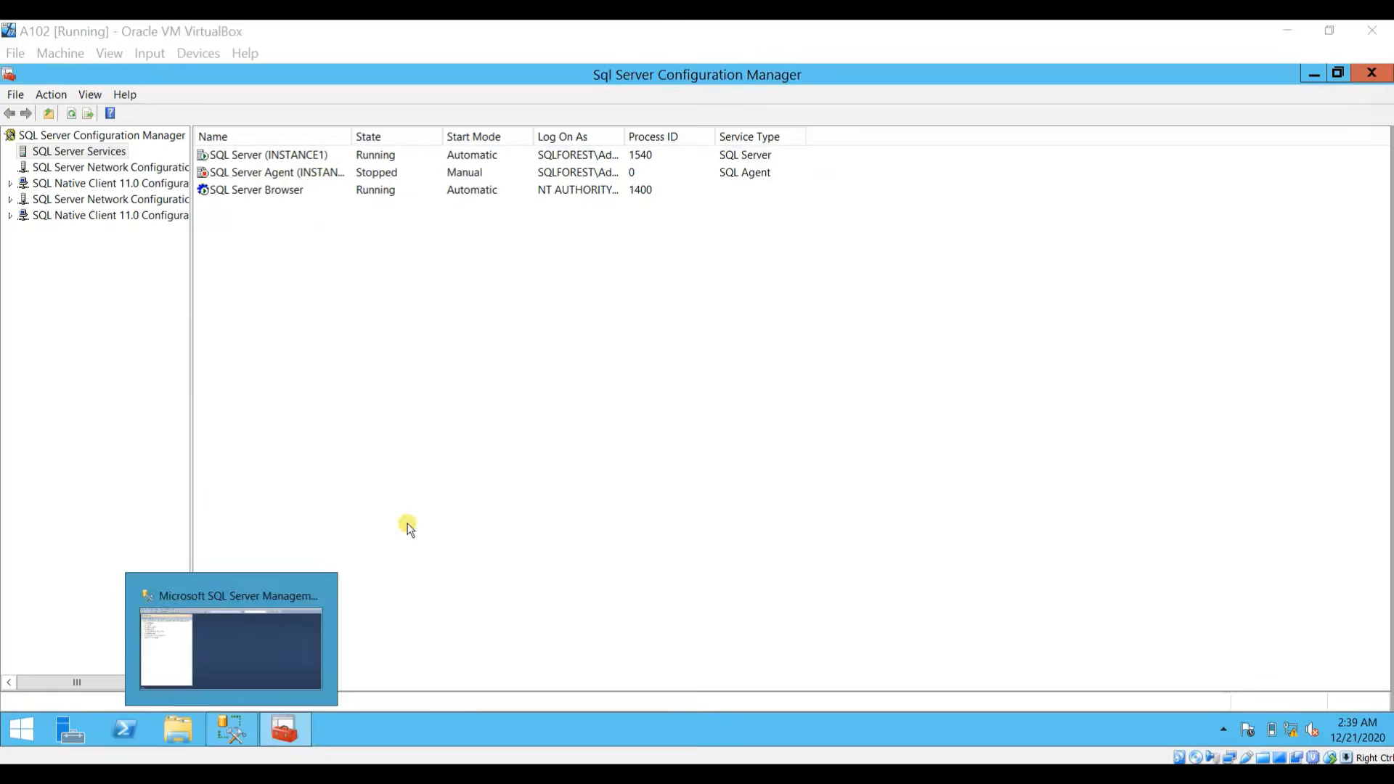
{"action": "mouse_move", "coordinate": [943, 758]}
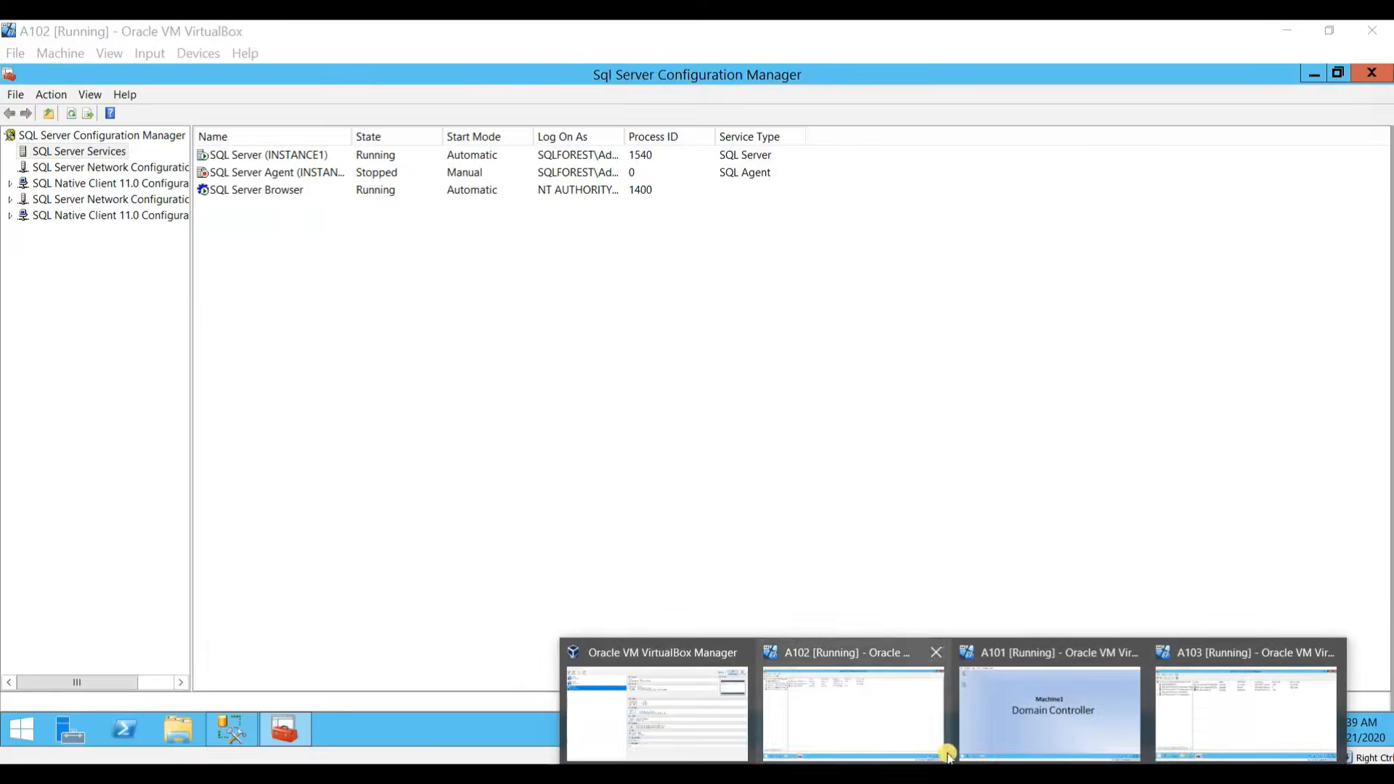
{"action": "left_click", "coordinate": [1239, 709]}
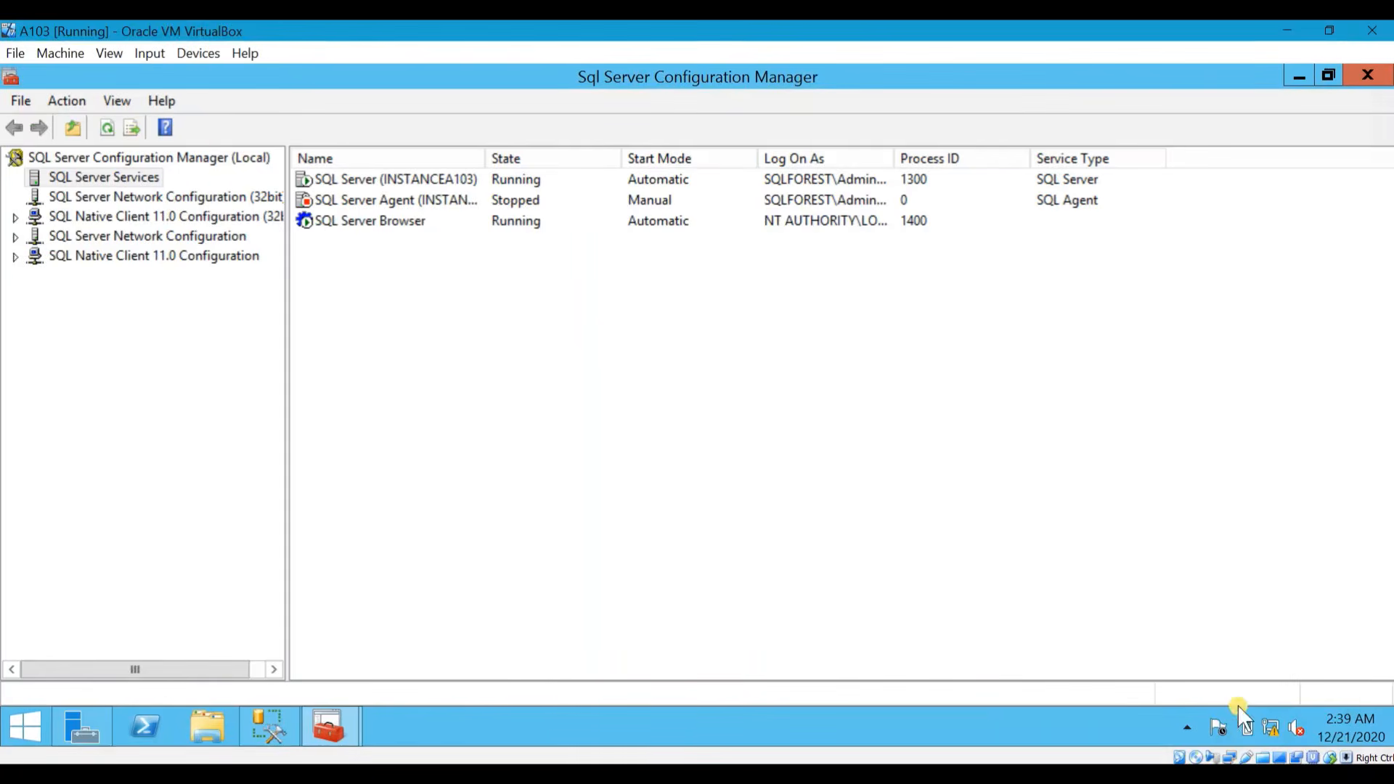
{"action": "left_click", "coordinate": [263, 729]}
{"action": "left_click", "coordinate": [48, 294]}
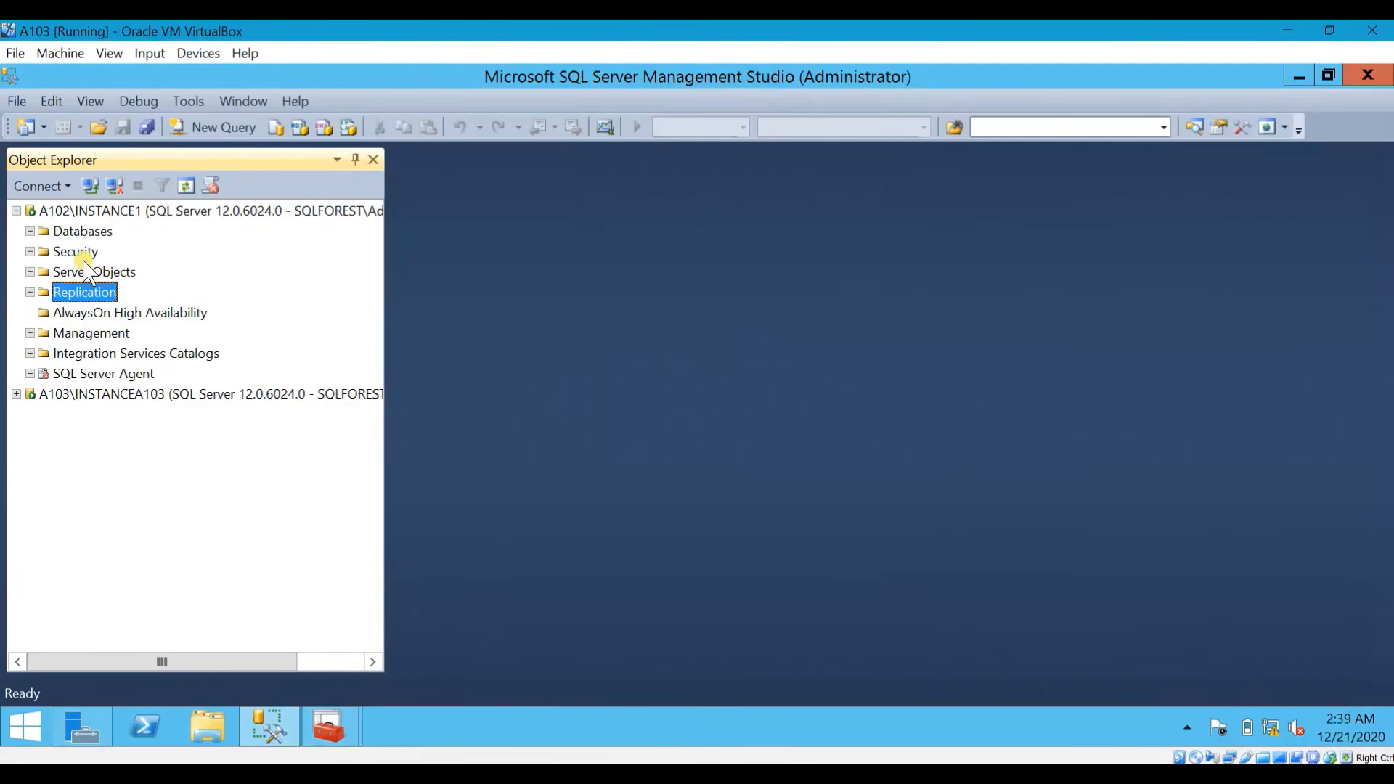
{"action": "left_click", "coordinate": [186, 190]}
{"action": "left_click", "coordinate": [124, 210]}
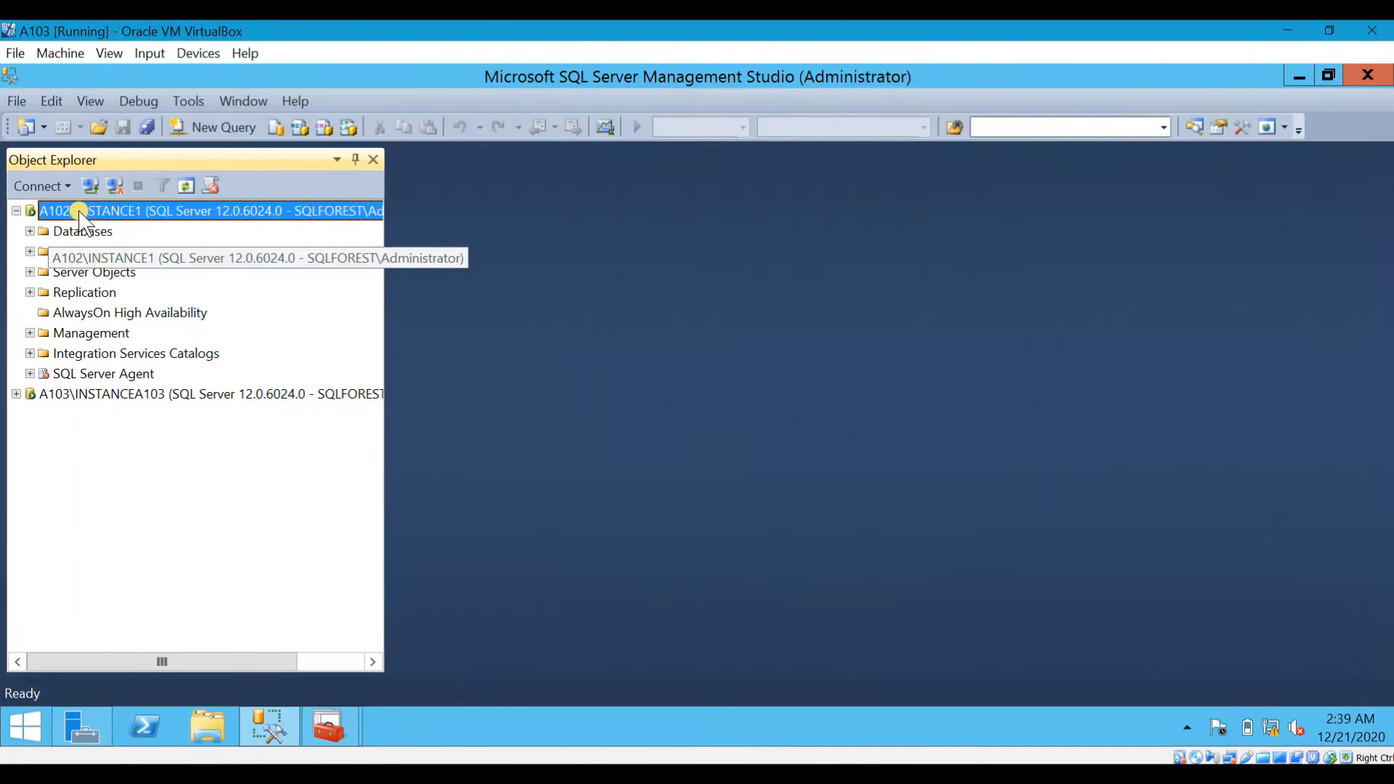
{"action": "left_click", "coordinate": [186, 187]}
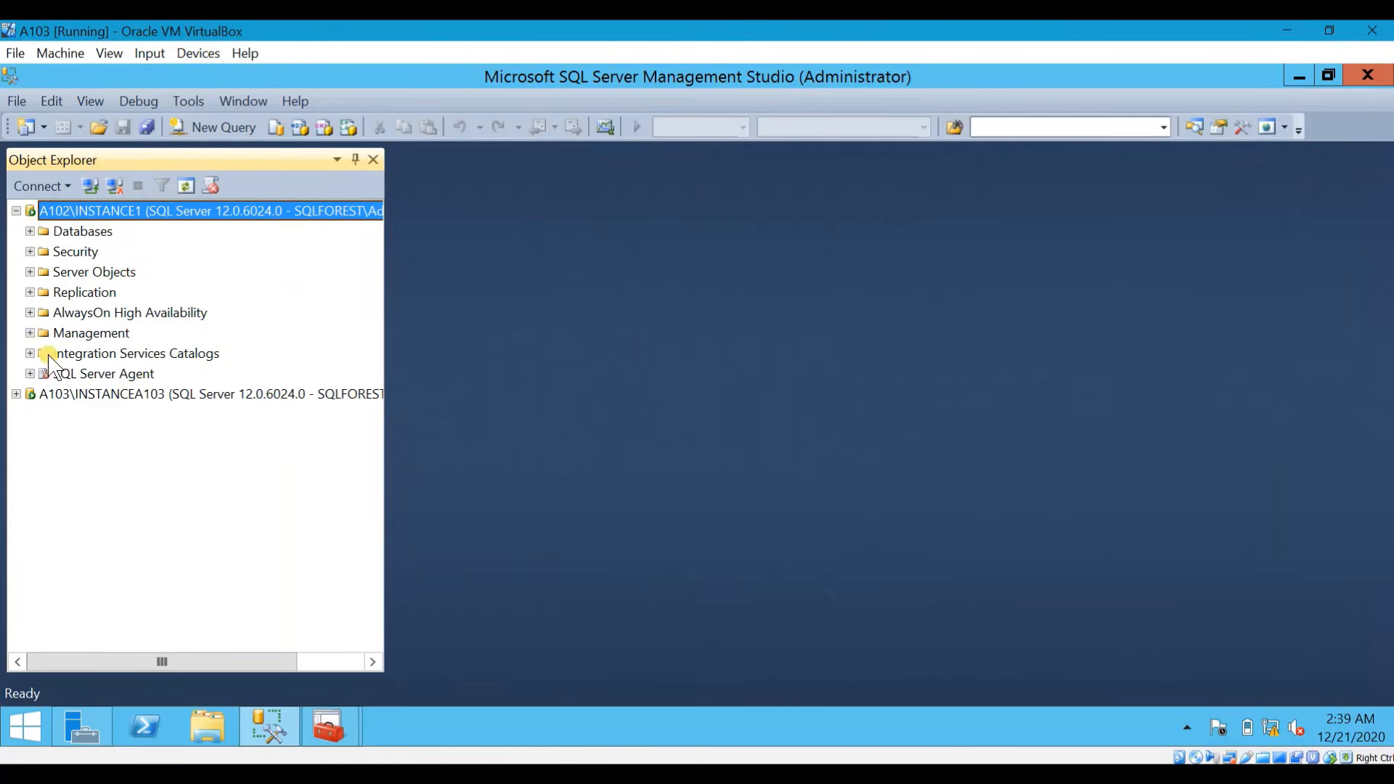
Step: Inspect the Availability Groups folder and its commands under AlwaysOn High Availability on A102\INSTANCE1
{"action": "left_click", "coordinate": [29, 313]}
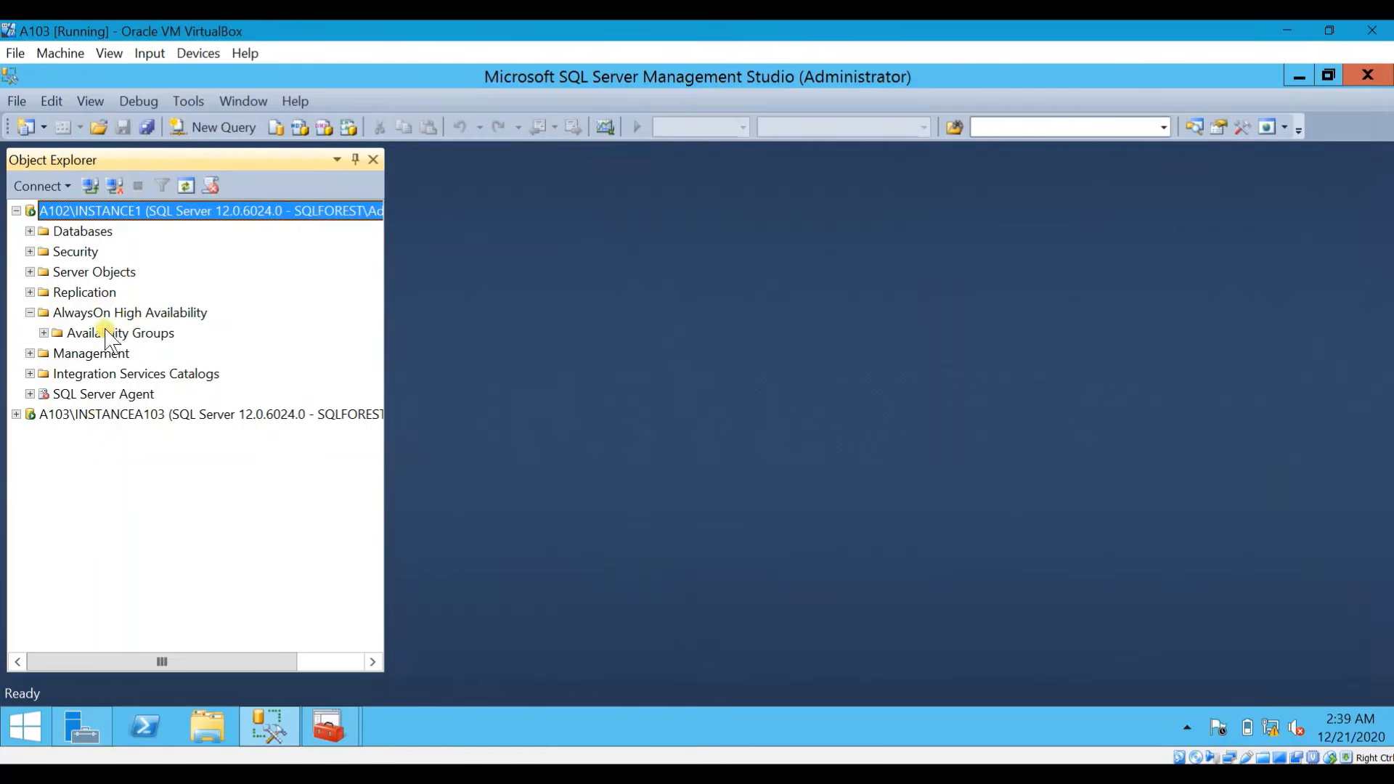
{"action": "left_click", "coordinate": [43, 332]}
{"action": "left_click", "coordinate": [138, 334]}
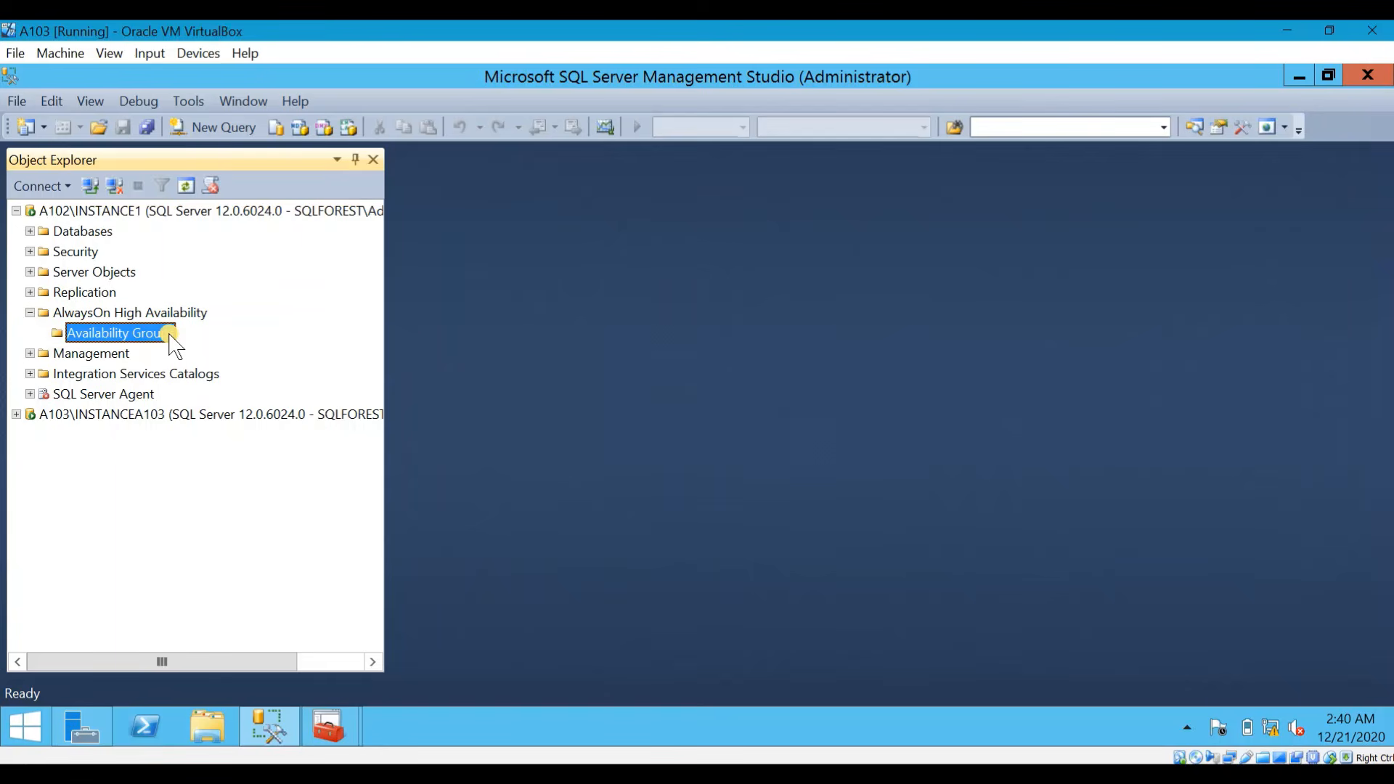
{"action": "right_click", "coordinate": [169, 335]}
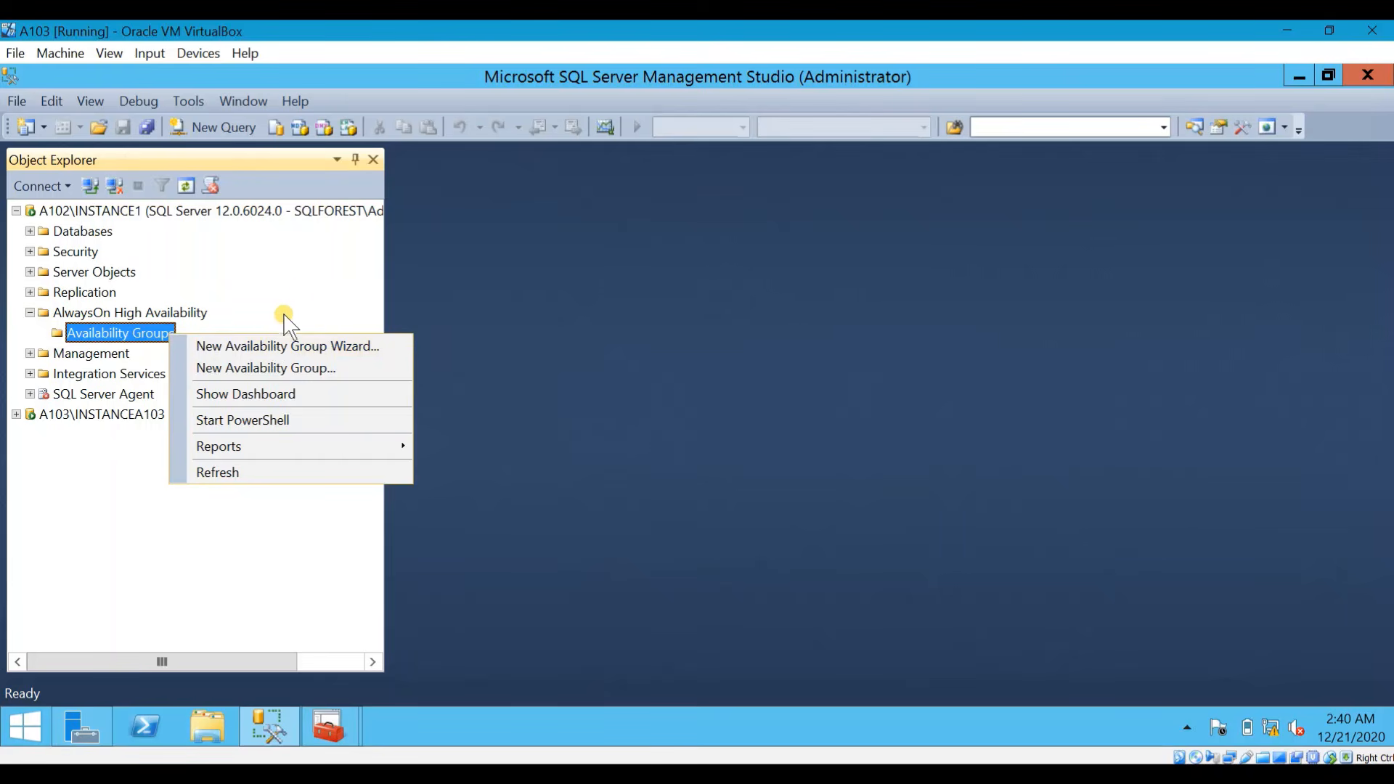
{"action": "left_click", "coordinate": [304, 295]}
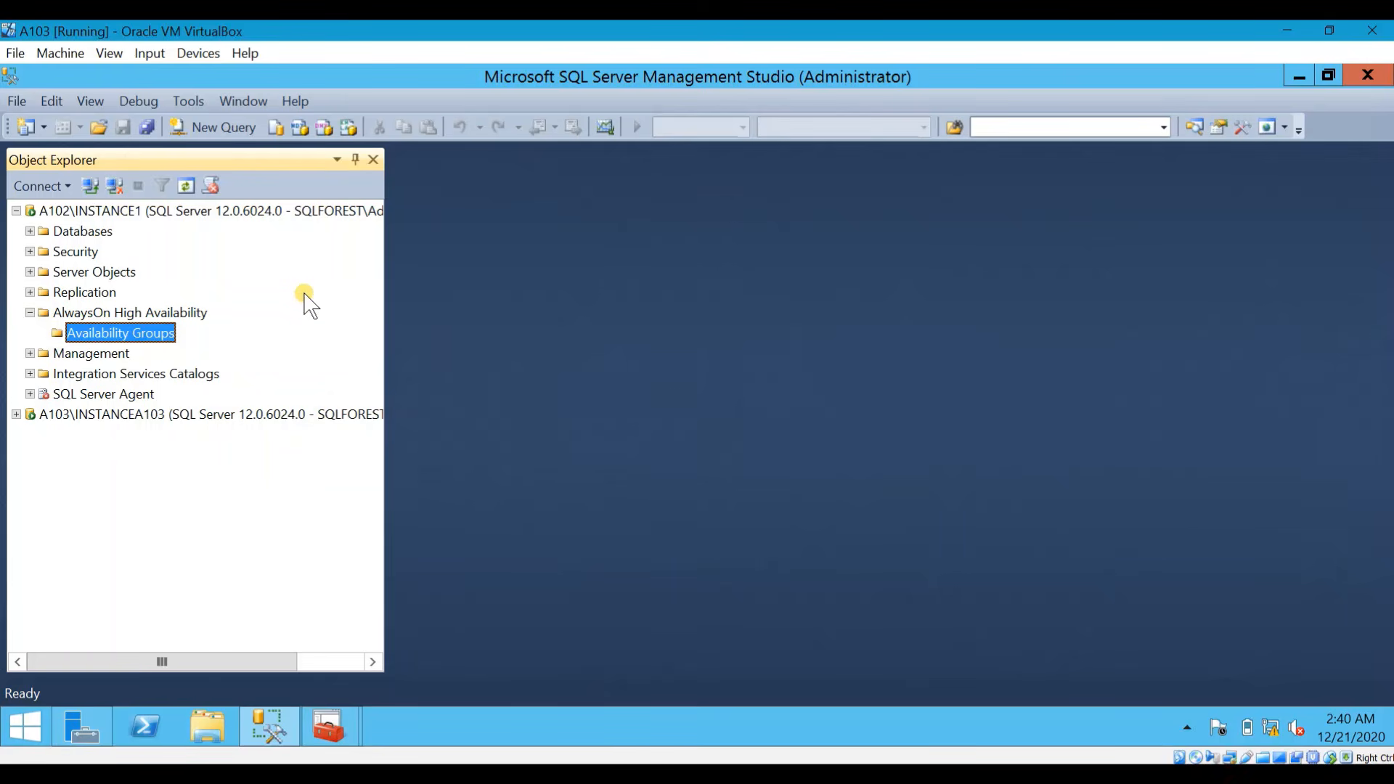
{"action": "left_click", "coordinate": [30, 312]}
Step: Expand the databases of A102\INSTANCE1 and check the school database
{"action": "left_click", "coordinate": [30, 231]}
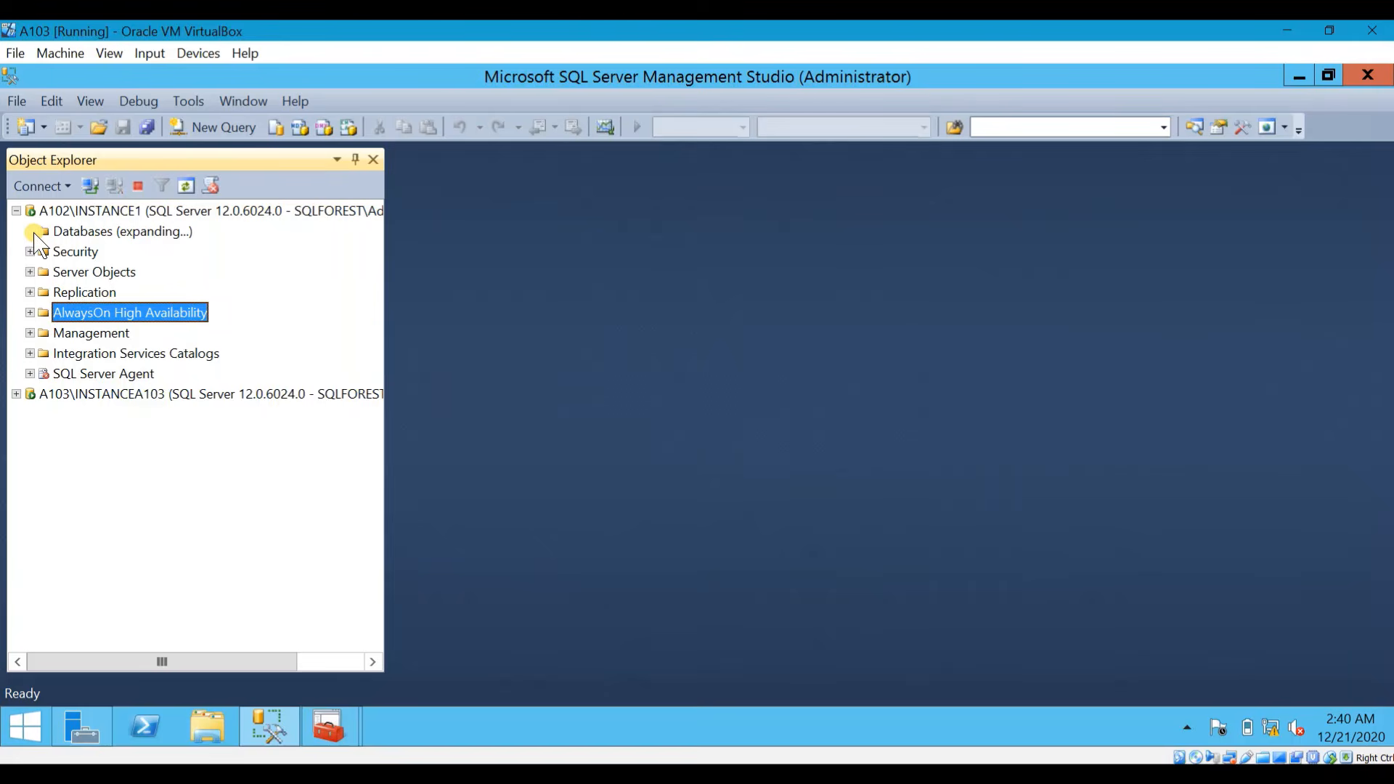
{"action": "left_click", "coordinate": [127, 294]}
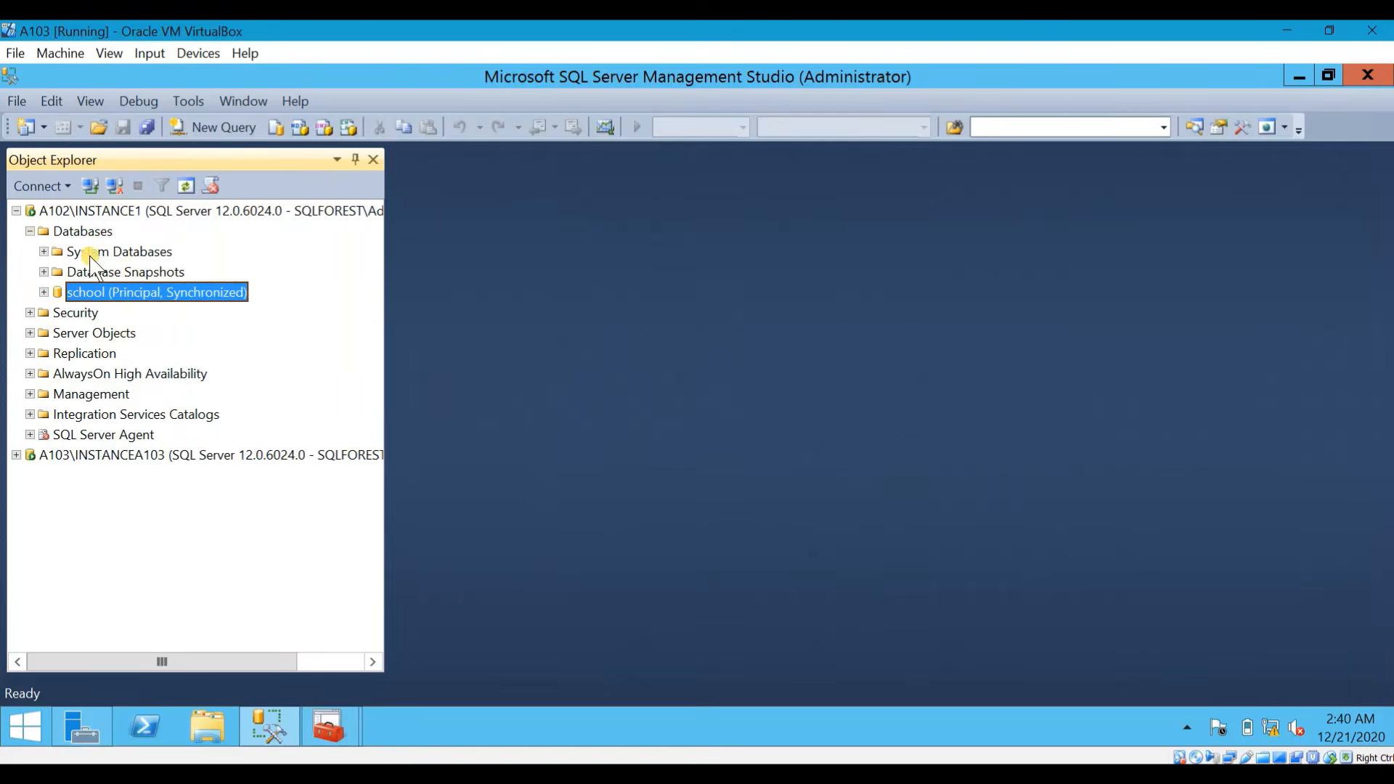
{"action": "key", "text": "alt+Tab"}
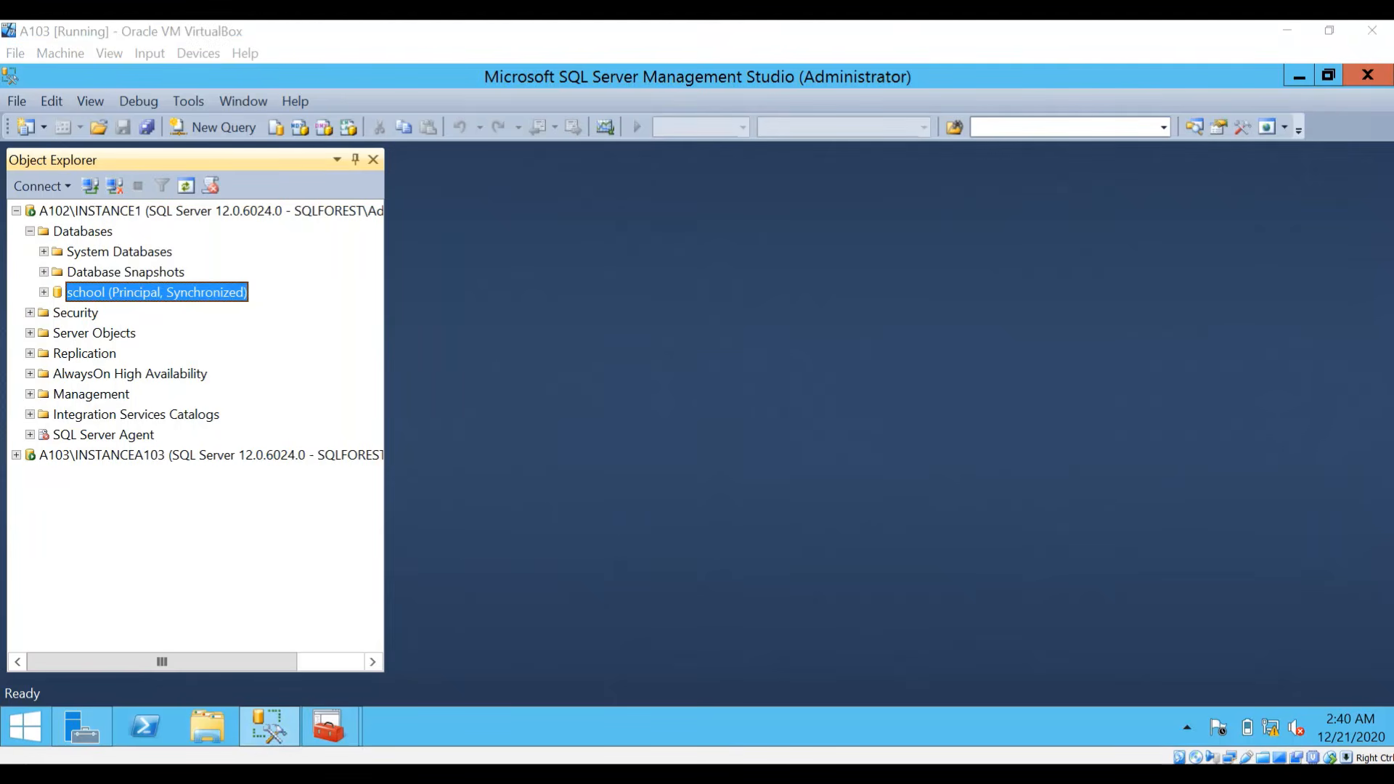
Step: Create the databases db1, db2 and db3 on A102\INSTANCE1 by running create database statements in a new query
{"action": "left_click", "coordinate": [145, 211]}
{"action": "left_click", "coordinate": [214, 127]}
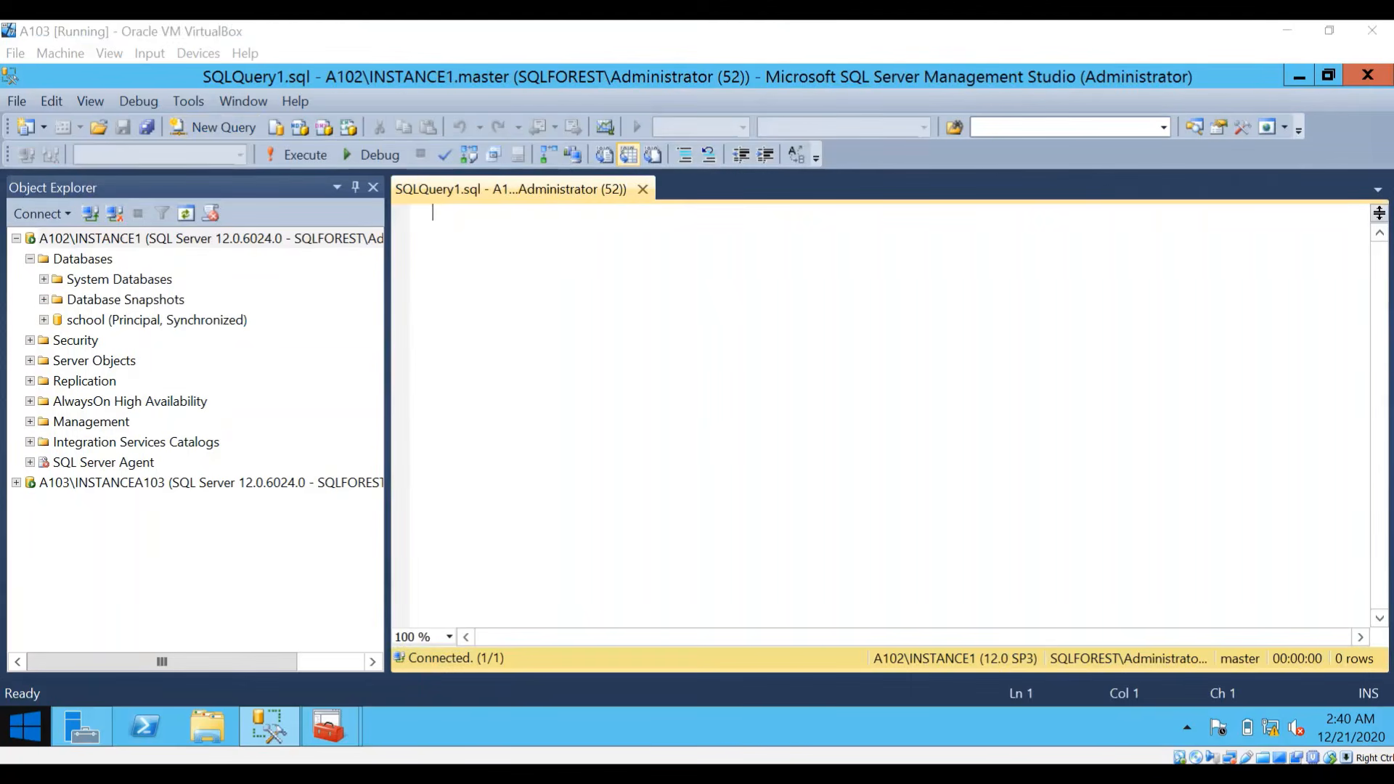
{"action": "type", "text": "create database db1 create database db2 create database db3"}
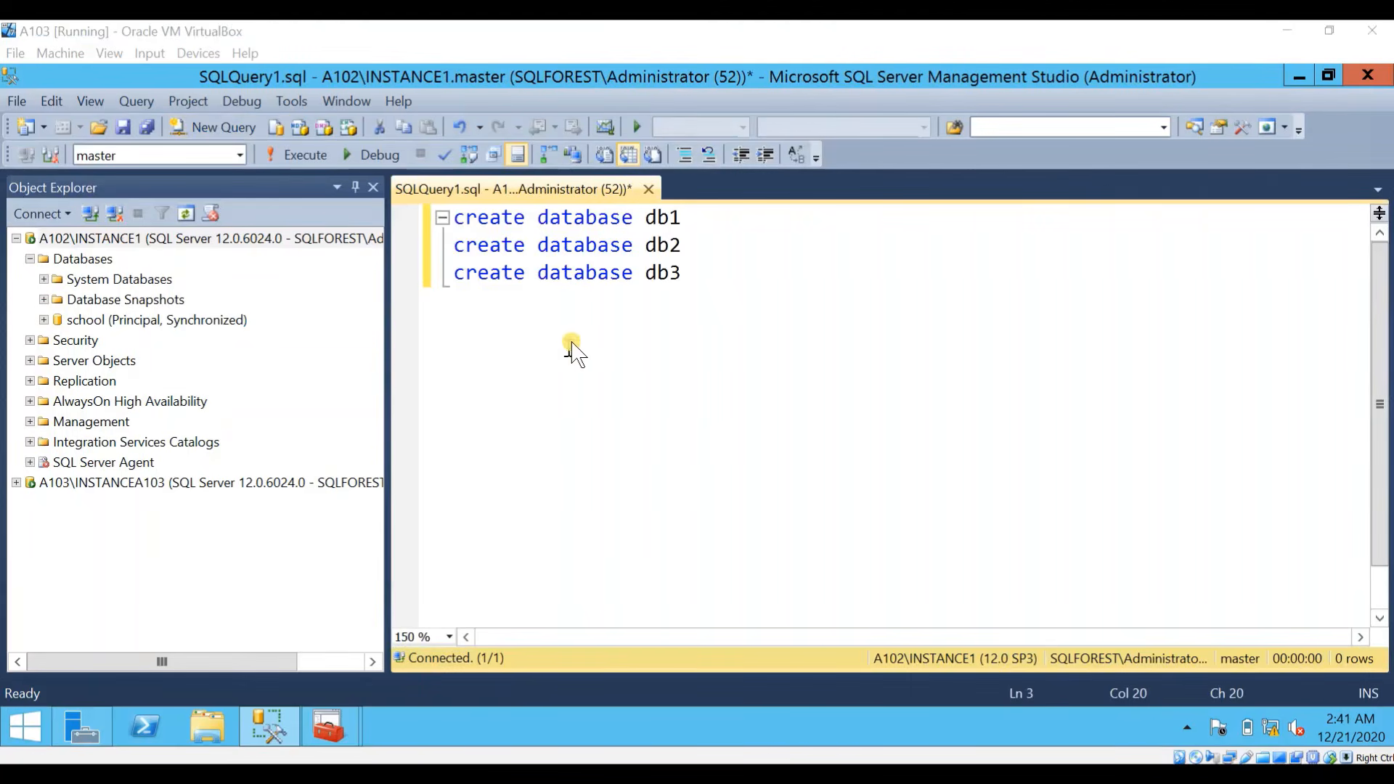
{"action": "left_click", "coordinate": [319, 154]}
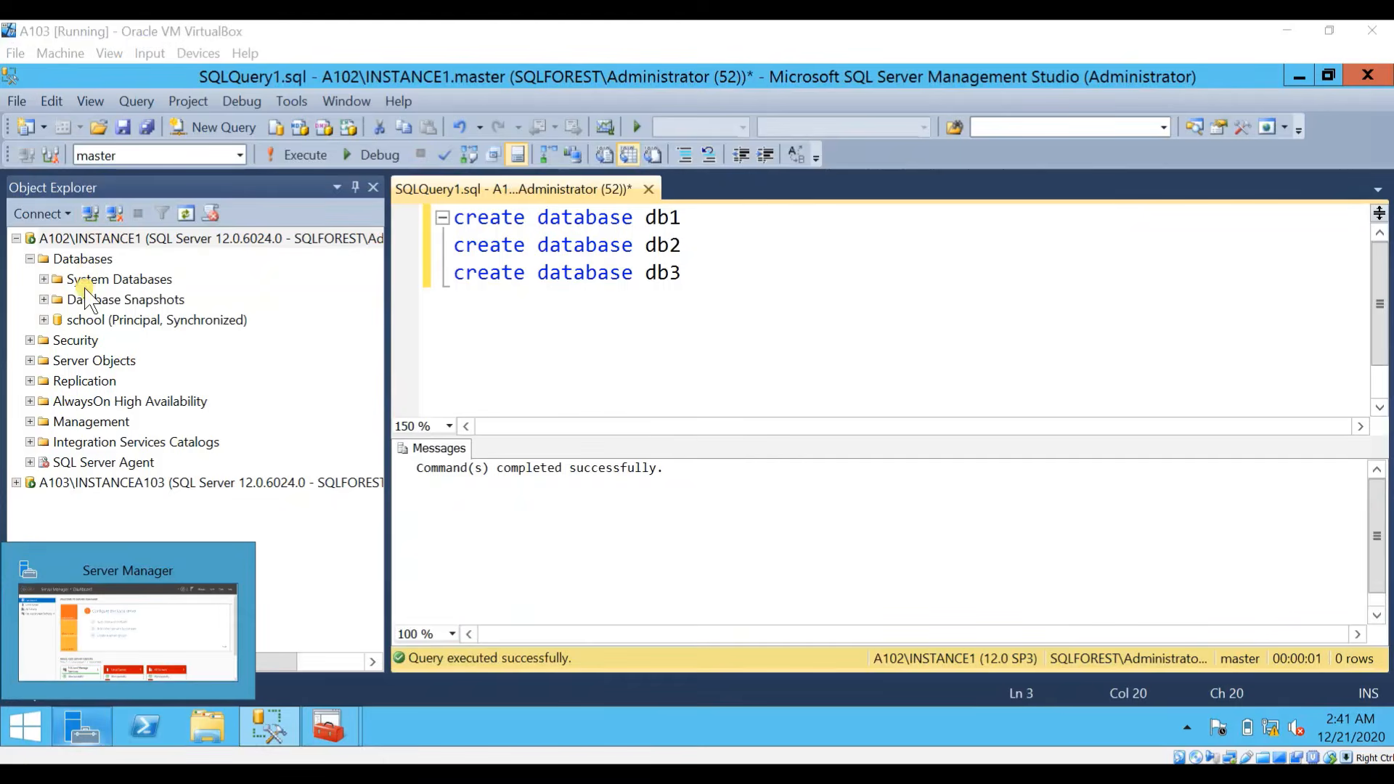
Step: Refresh the databases list of A102\INSTANCE1 and check it for db1, db2 and db3
{"action": "left_click", "coordinate": [83, 260]}
{"action": "left_click", "coordinate": [186, 212]}
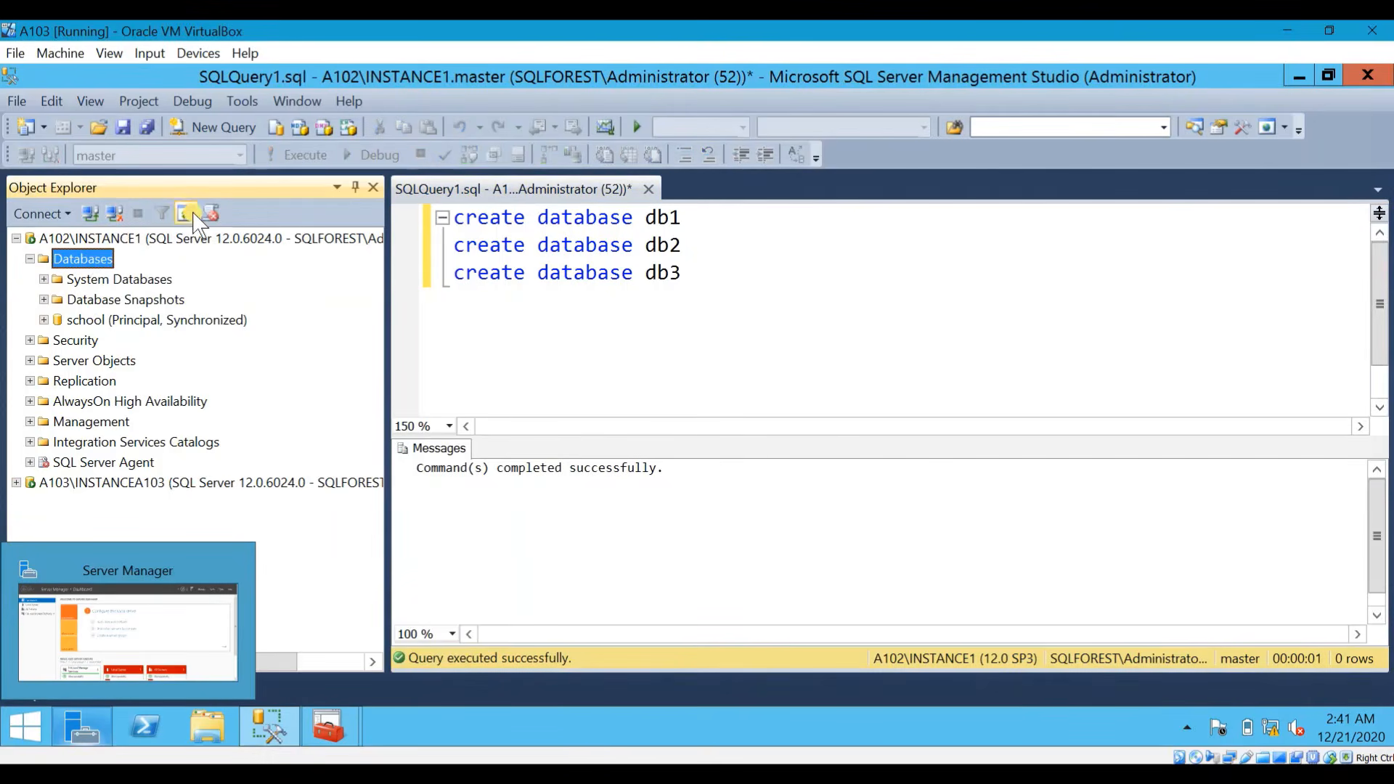
{"action": "left_click", "coordinate": [81, 305]}
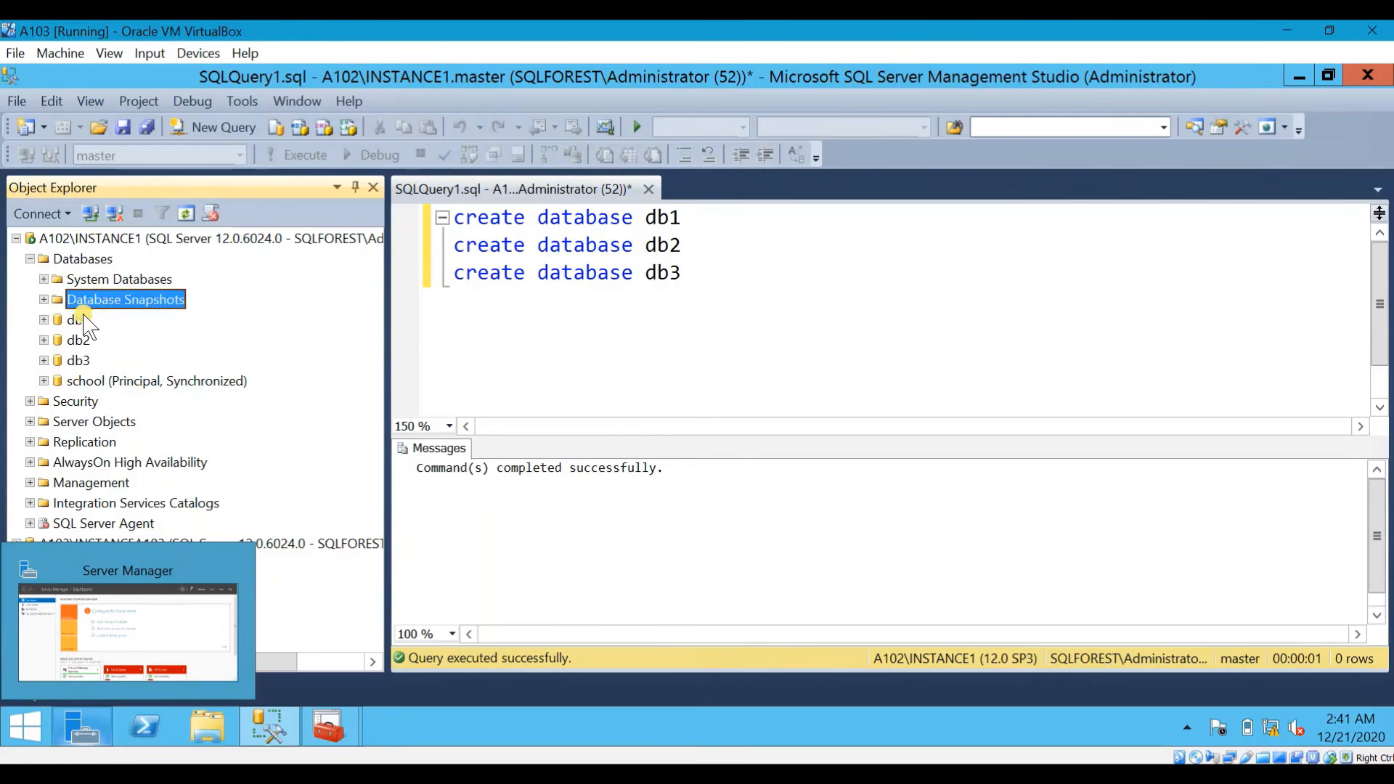
{"action": "left_click", "coordinate": [80, 318]}
{"action": "left_click", "coordinate": [80, 339]}
{"action": "left_click", "coordinate": [78, 360]}
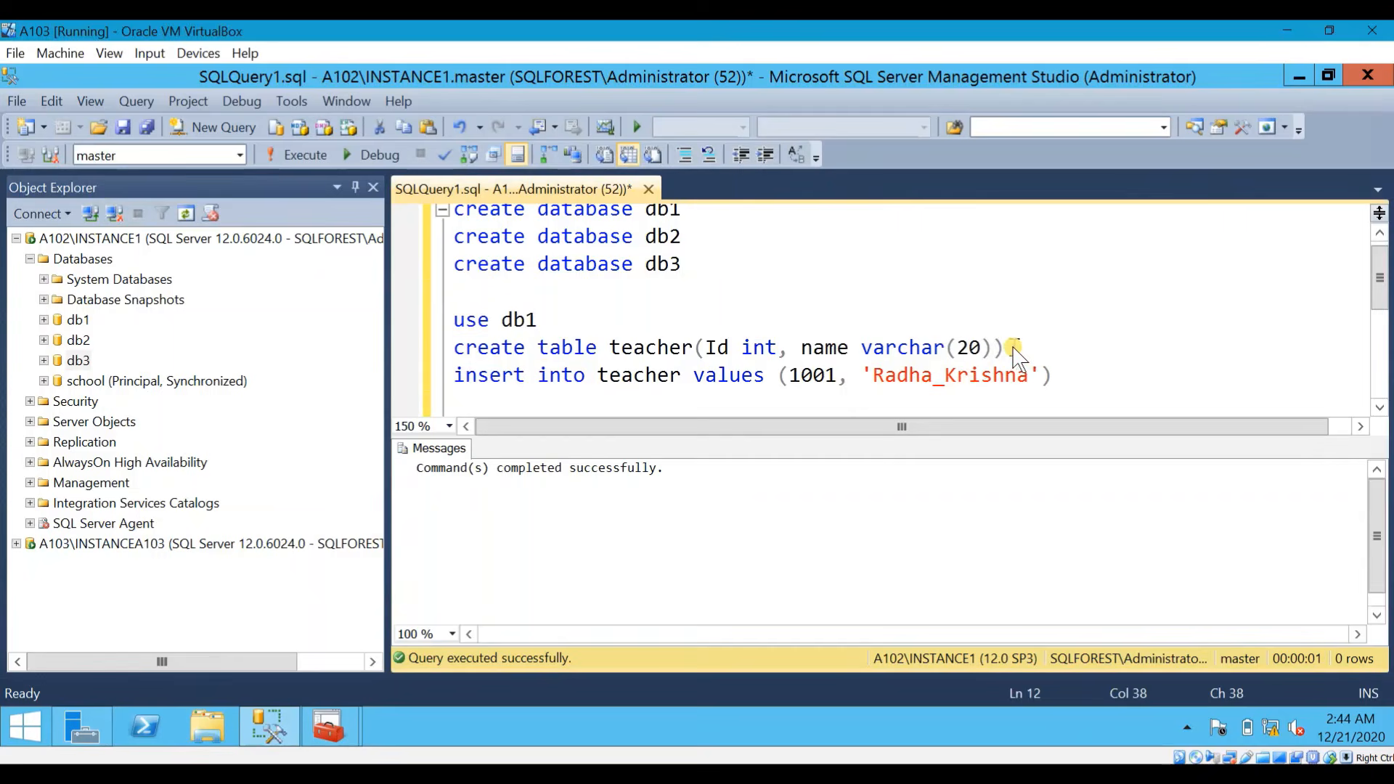
Step: Run the script statements that create the teacher table (Id int, name varchar(20)) in db1 and insert the row with Id 1001
{"action": "left_click_drag", "start_coordinate": [1006, 347], "coordinate": [451, 352]}
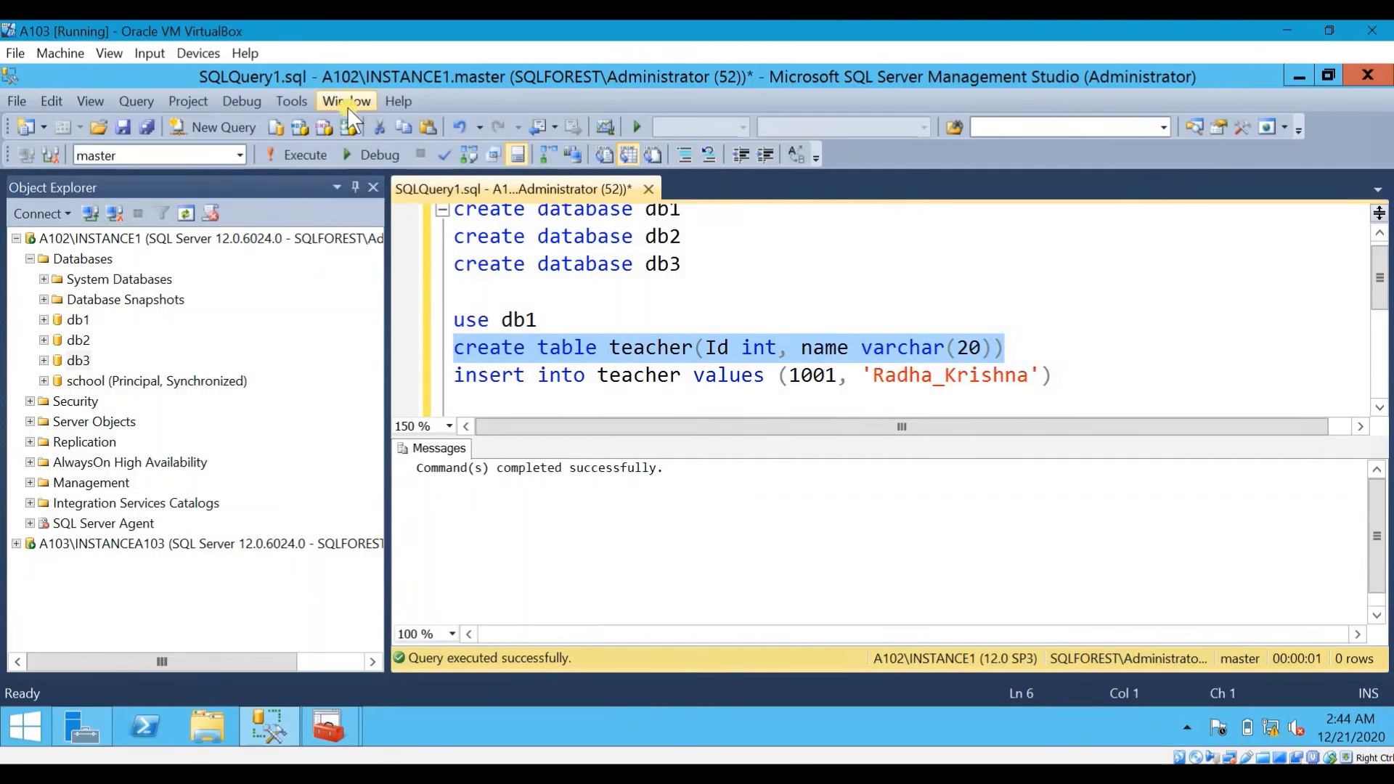
{"action": "left_click", "coordinate": [537, 320]}
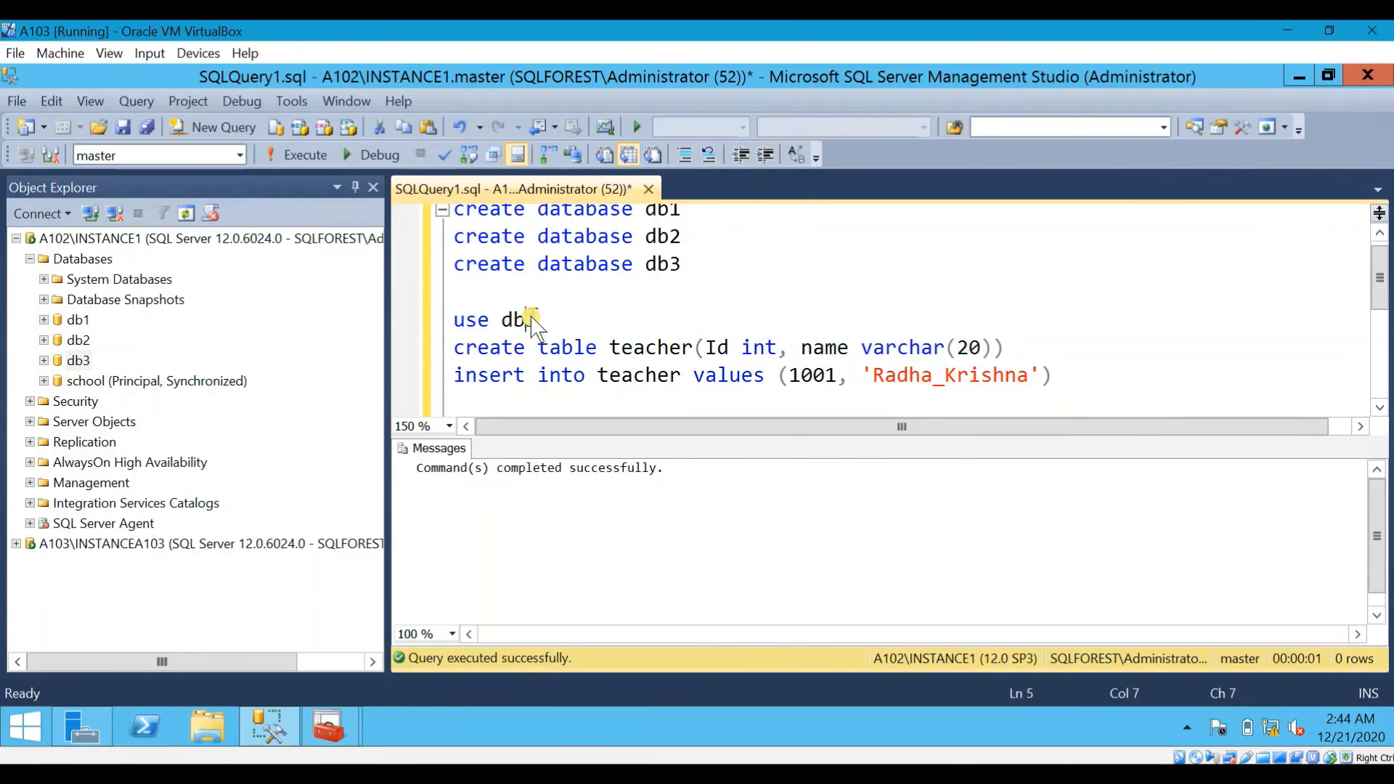
{"action": "left_click_drag", "start_coordinate": [1004, 348], "coordinate": [451, 319]}
{"action": "left_click", "coordinate": [299, 155]}
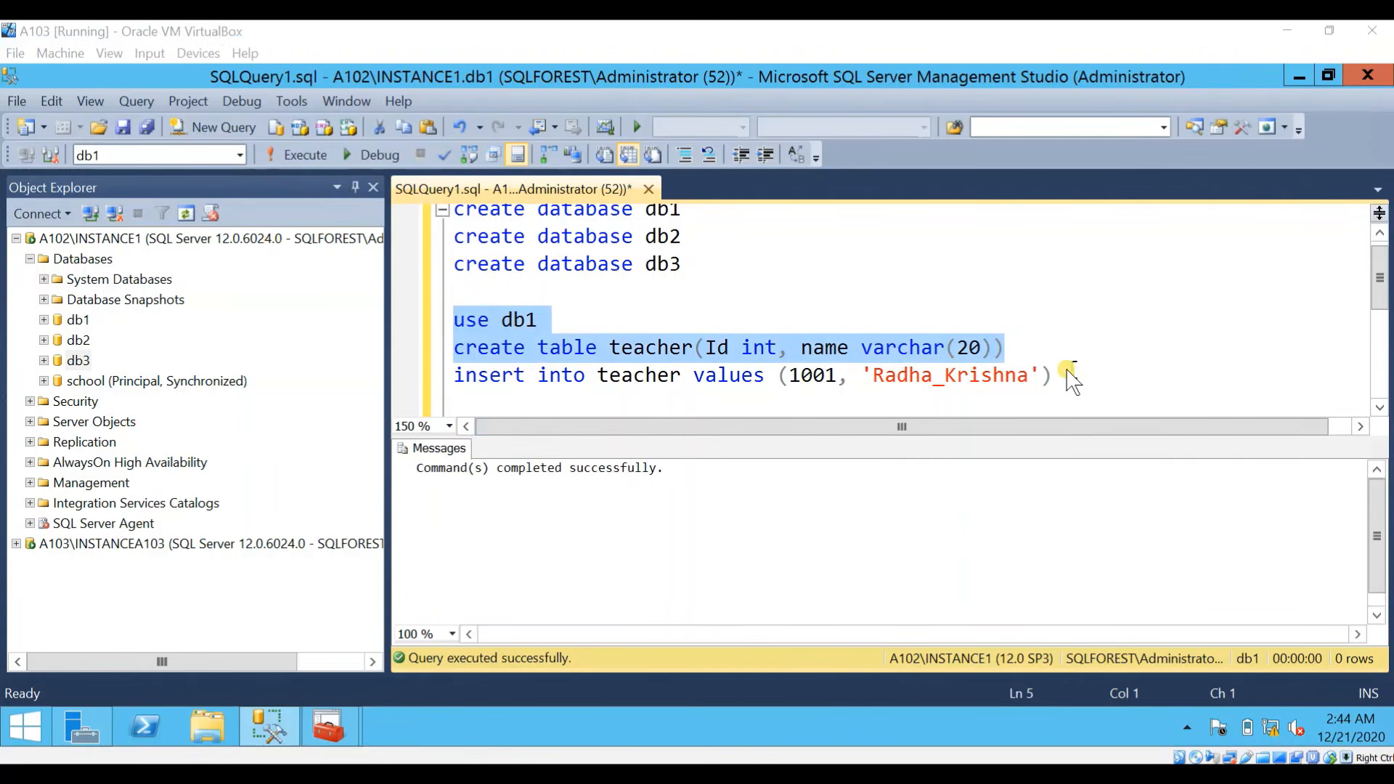
{"action": "left_click_drag", "start_coordinate": [1055, 375], "coordinate": [449, 381]}
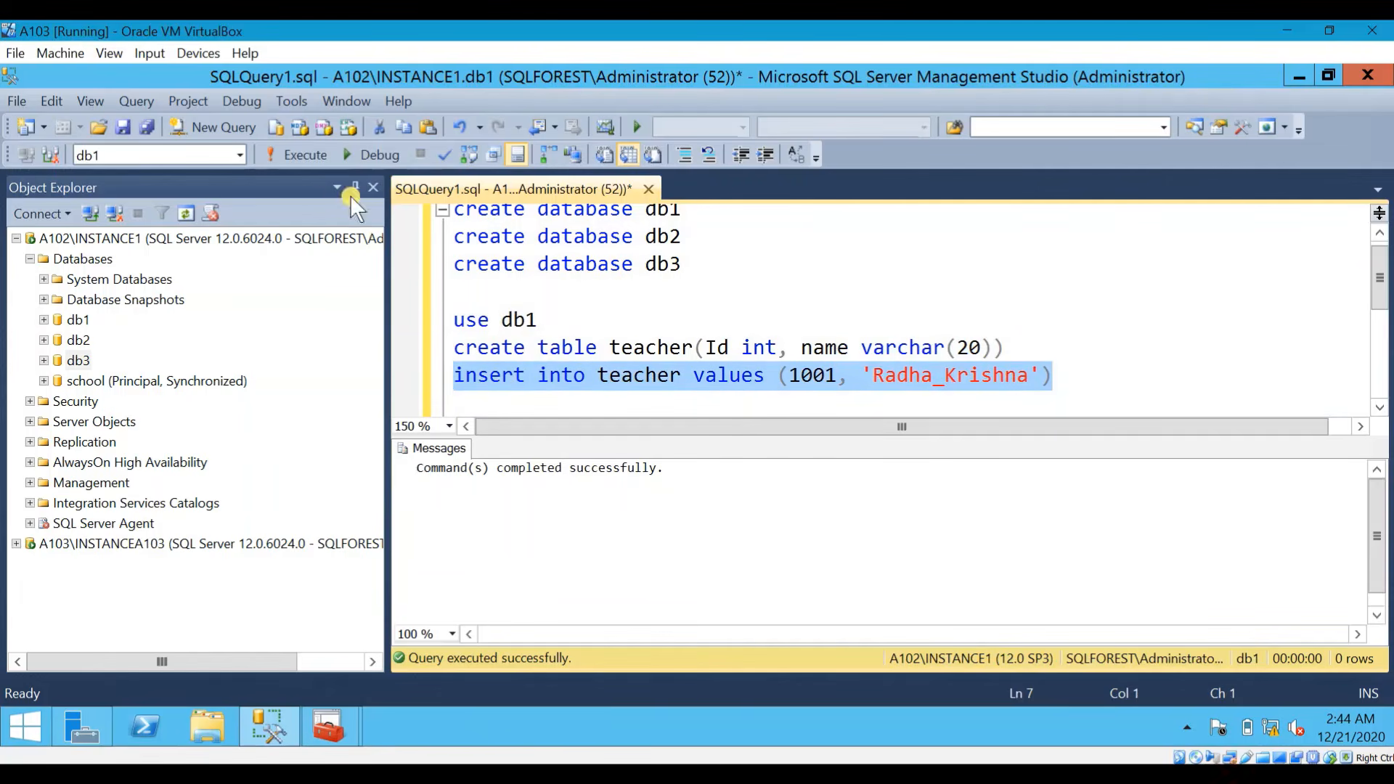
{"action": "left_click", "coordinate": [300, 155]}
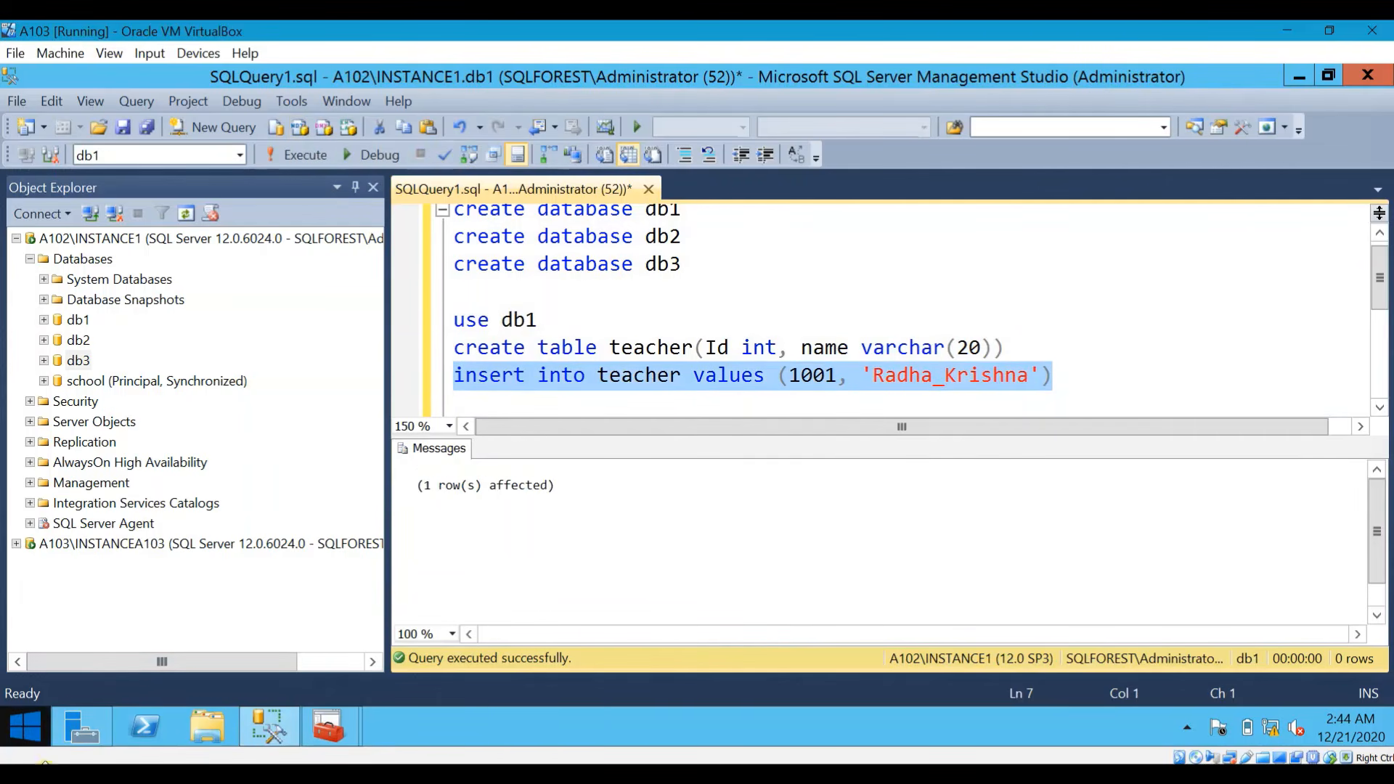
Step: Run the script statements that create the student table (Id int, name varchar(20)) in db2 and insert the rows with Ids 1 and 2
{"action": "left_click", "coordinate": [663, 347]}
{"action": "scroll", "coordinate": [671, 347], "scroll_direction": "down", "scroll_amount": 2}
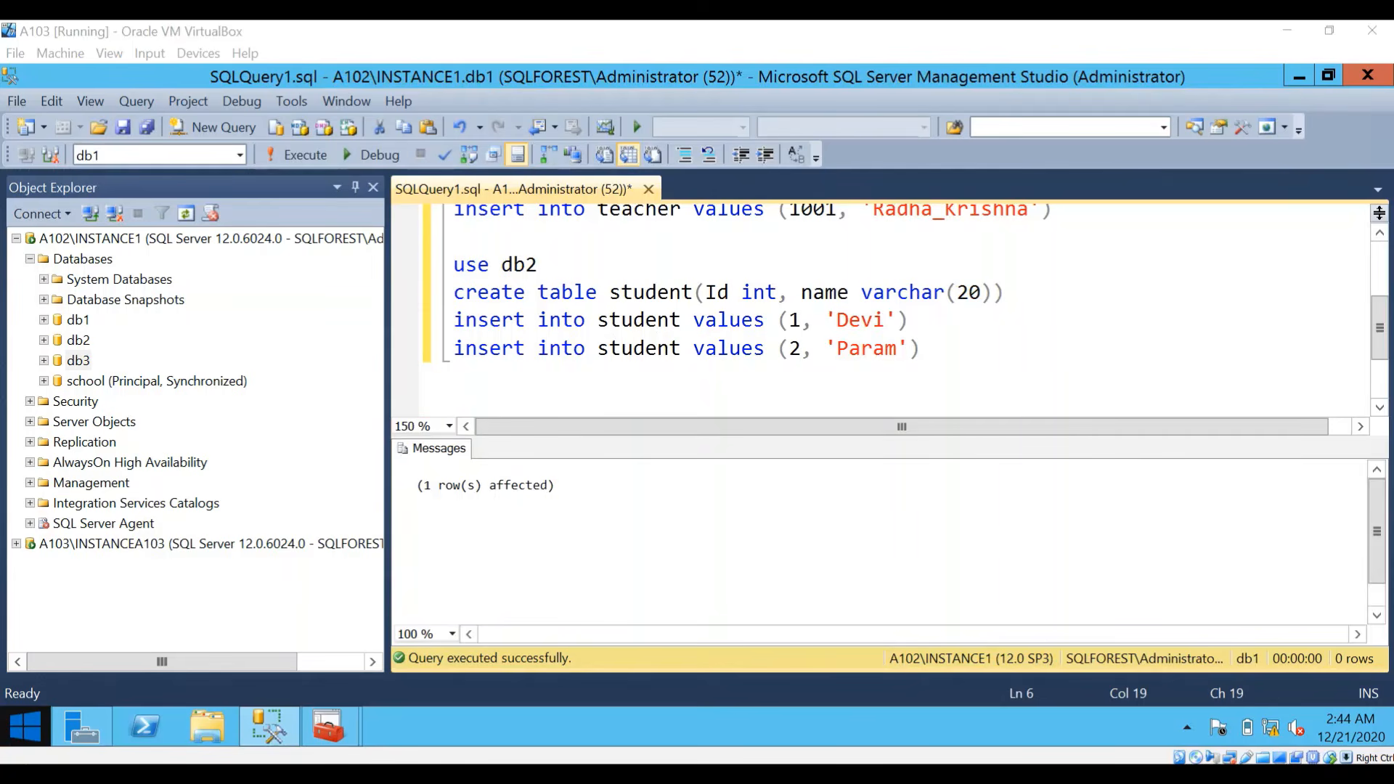
{"action": "left_click_drag", "start_coordinate": [1009, 294], "coordinate": [454, 265]}
{"action": "left_click", "coordinate": [271, 154]}
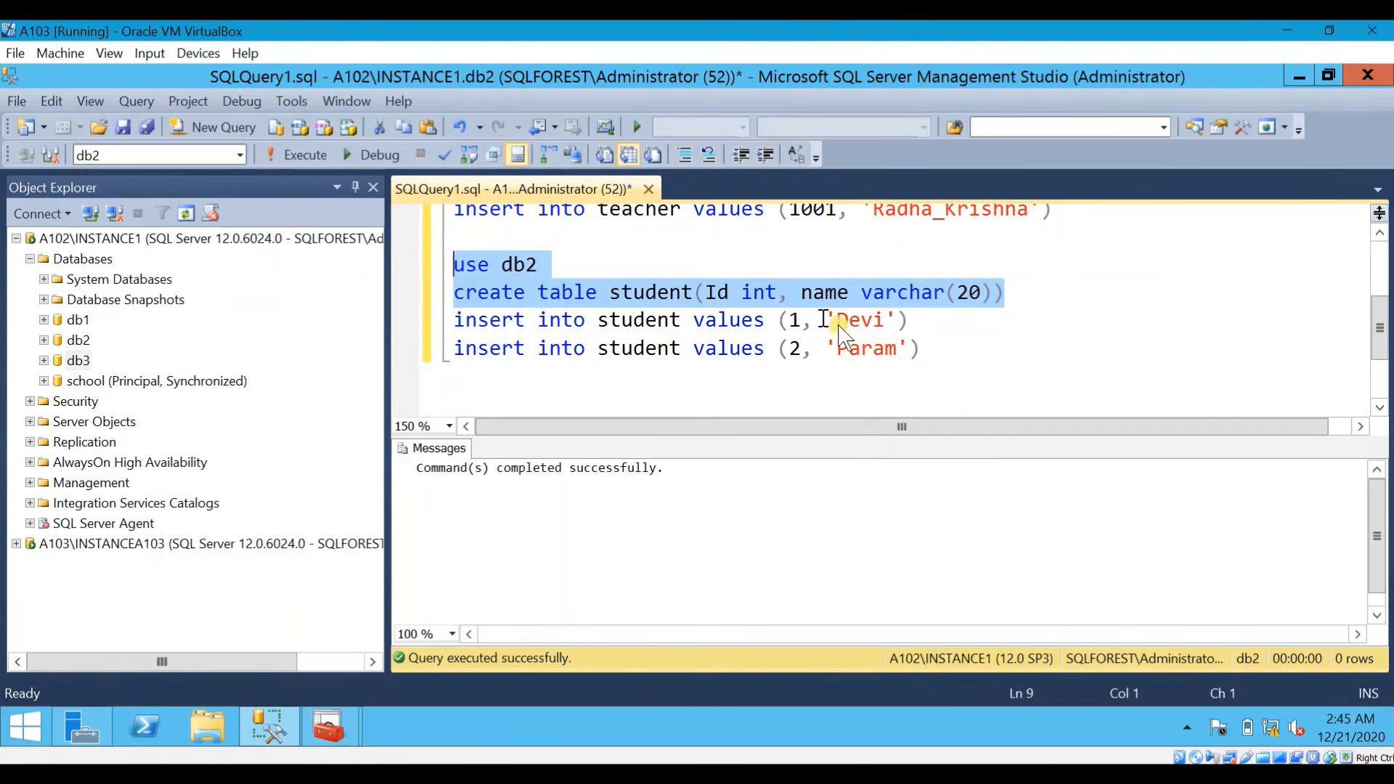
{"action": "left_click_drag", "start_coordinate": [922, 348], "coordinate": [449, 322]}
{"action": "left_click", "coordinate": [284, 154]}
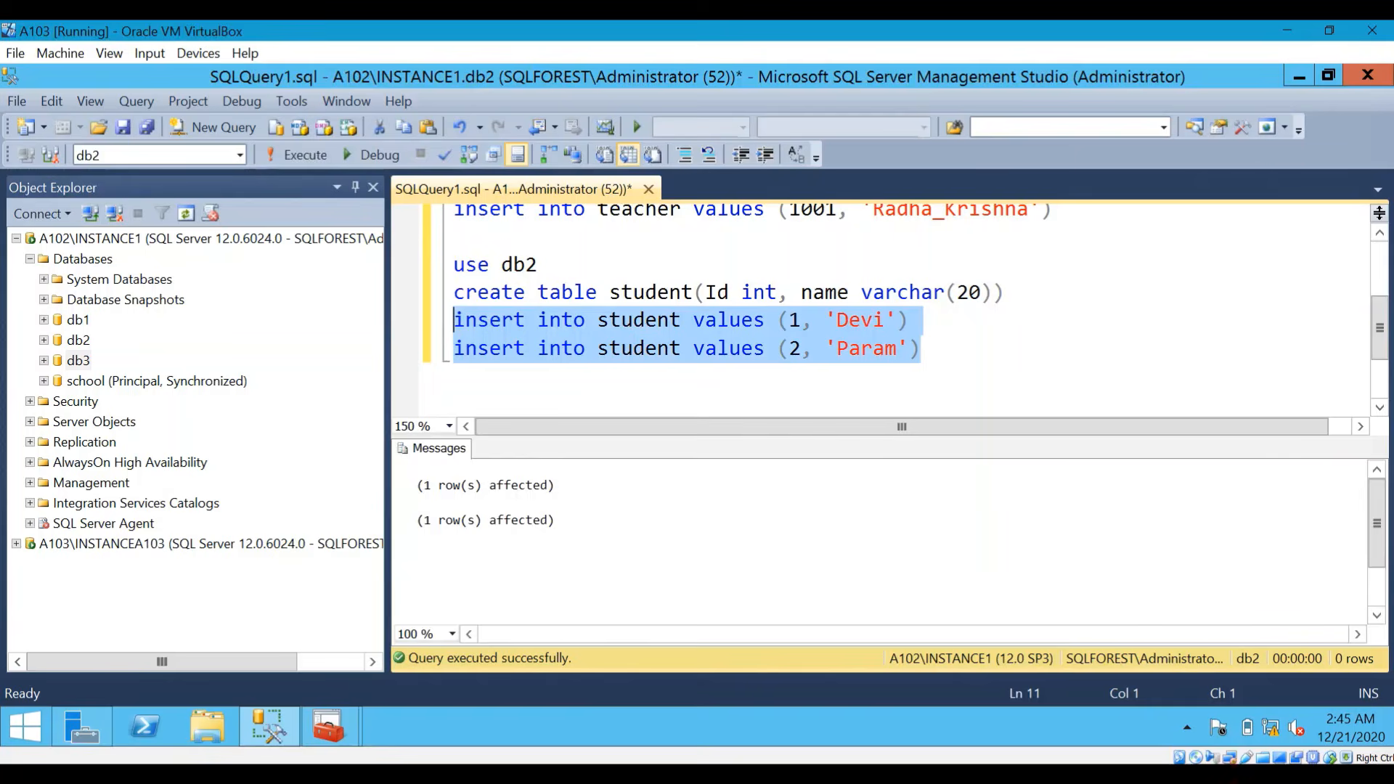
{"action": "left_click", "coordinate": [77, 360]}
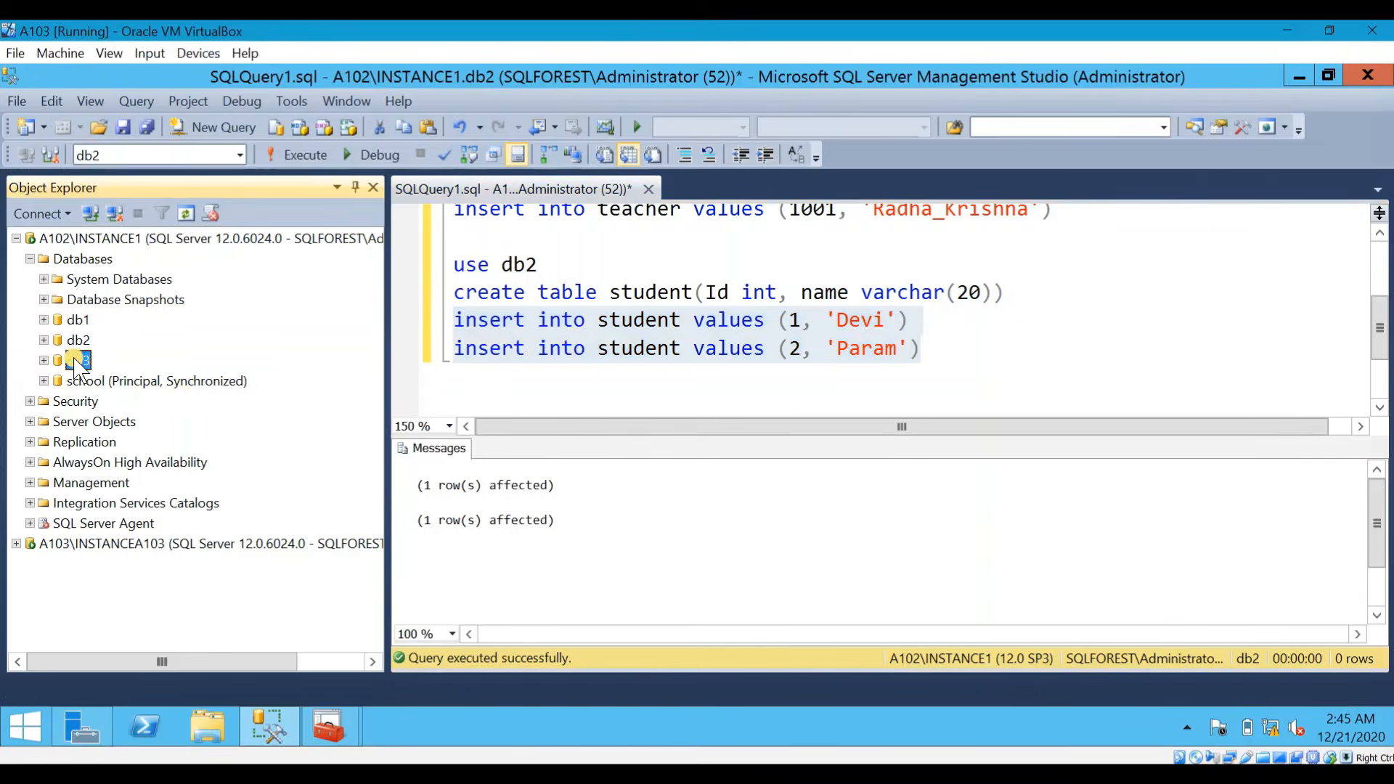
{"action": "key", "text": "F2"}
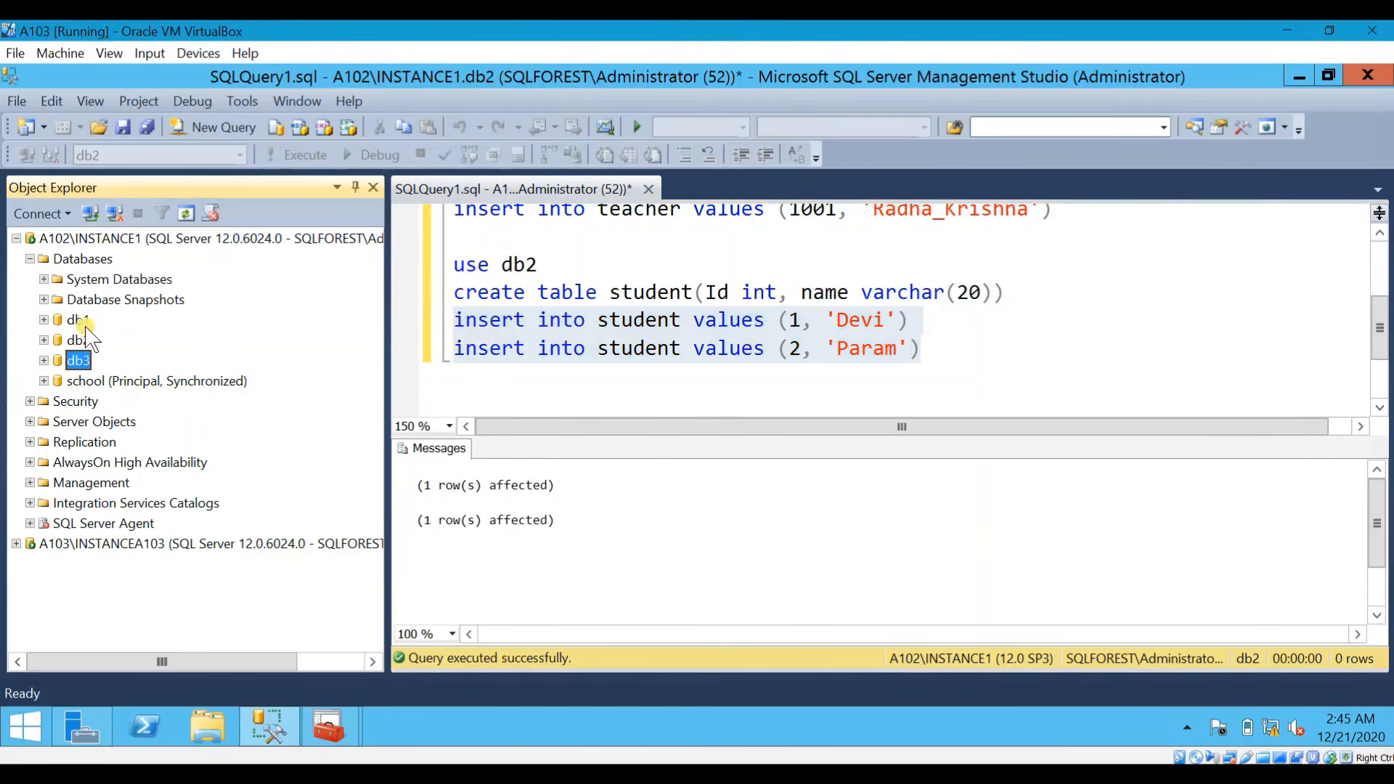
{"action": "left_click", "coordinate": [80, 321]}
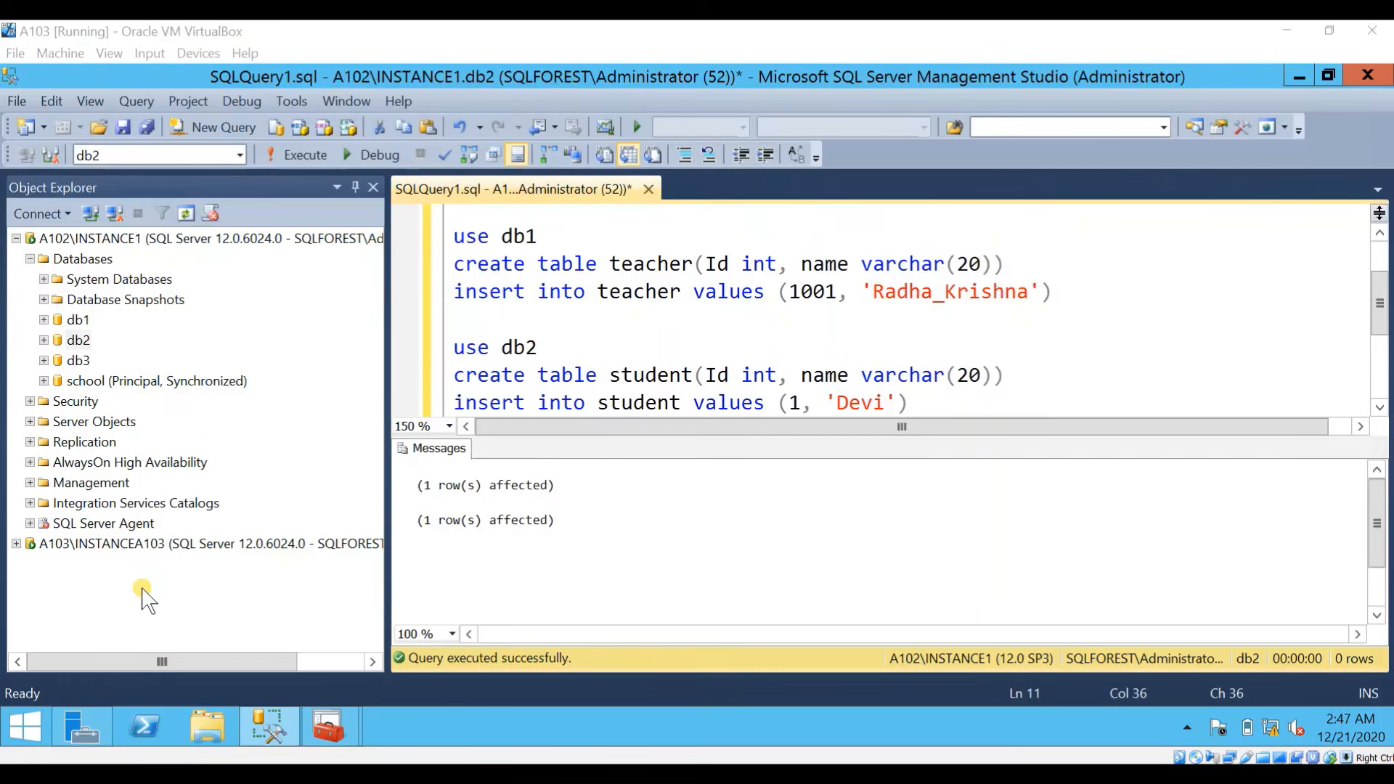
{"action": "left_click", "coordinate": [78, 320]}
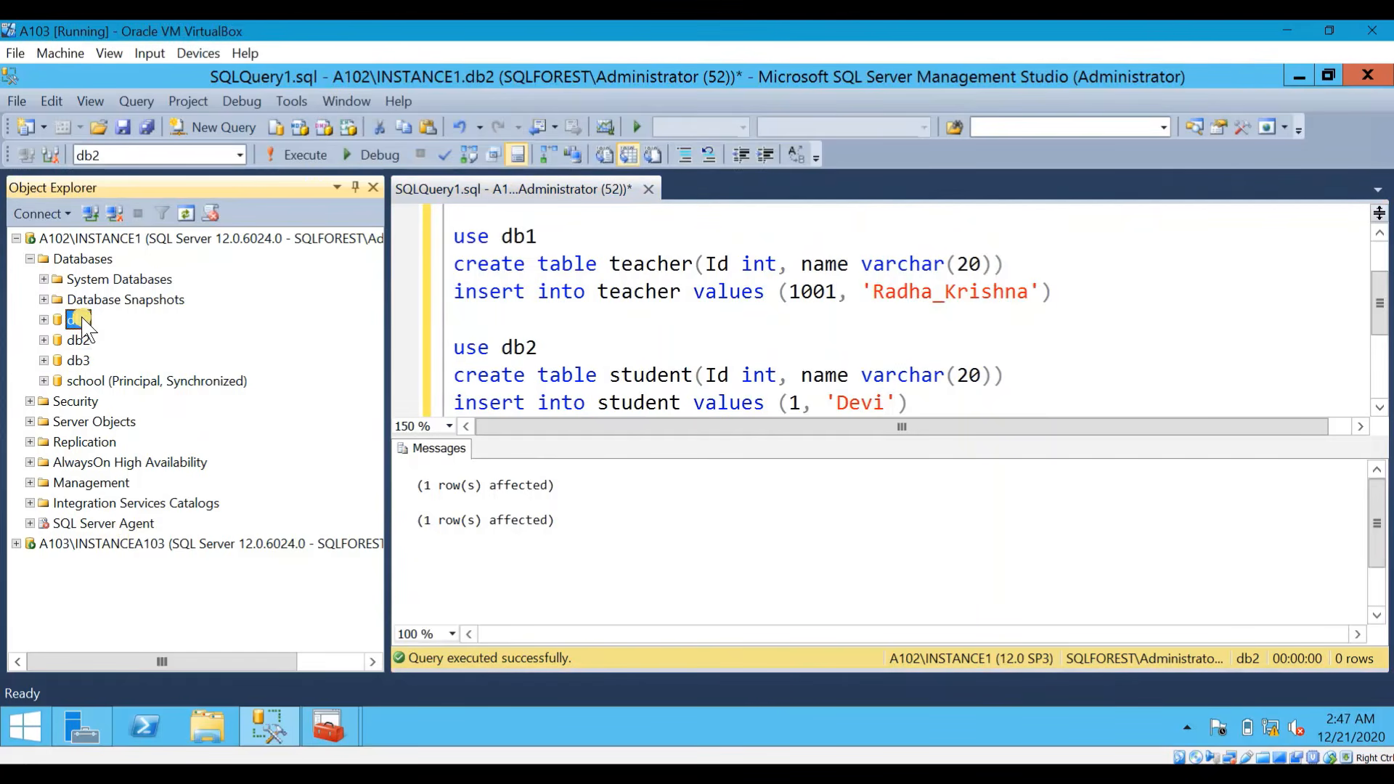
{"action": "left_click", "coordinate": [81, 339]}
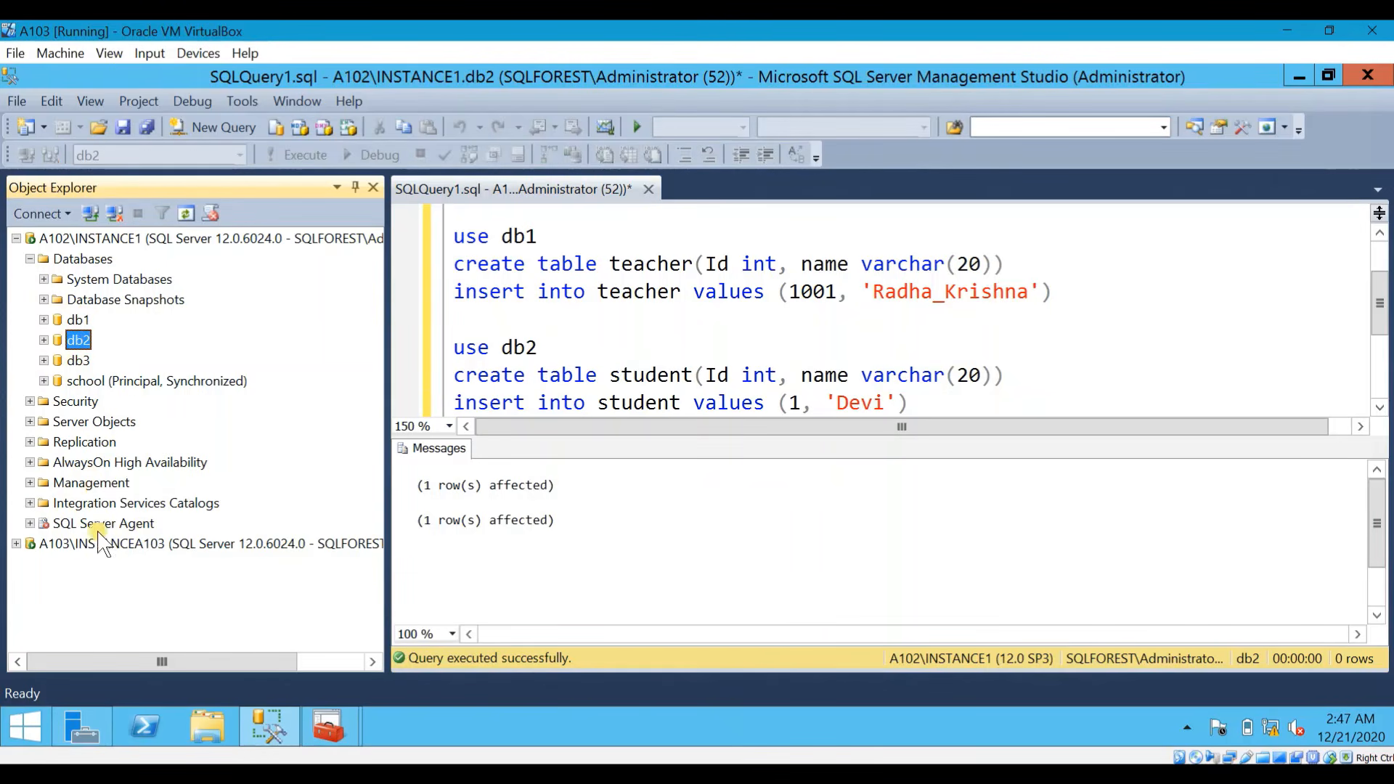
{"action": "left_click", "coordinate": [67, 543]}
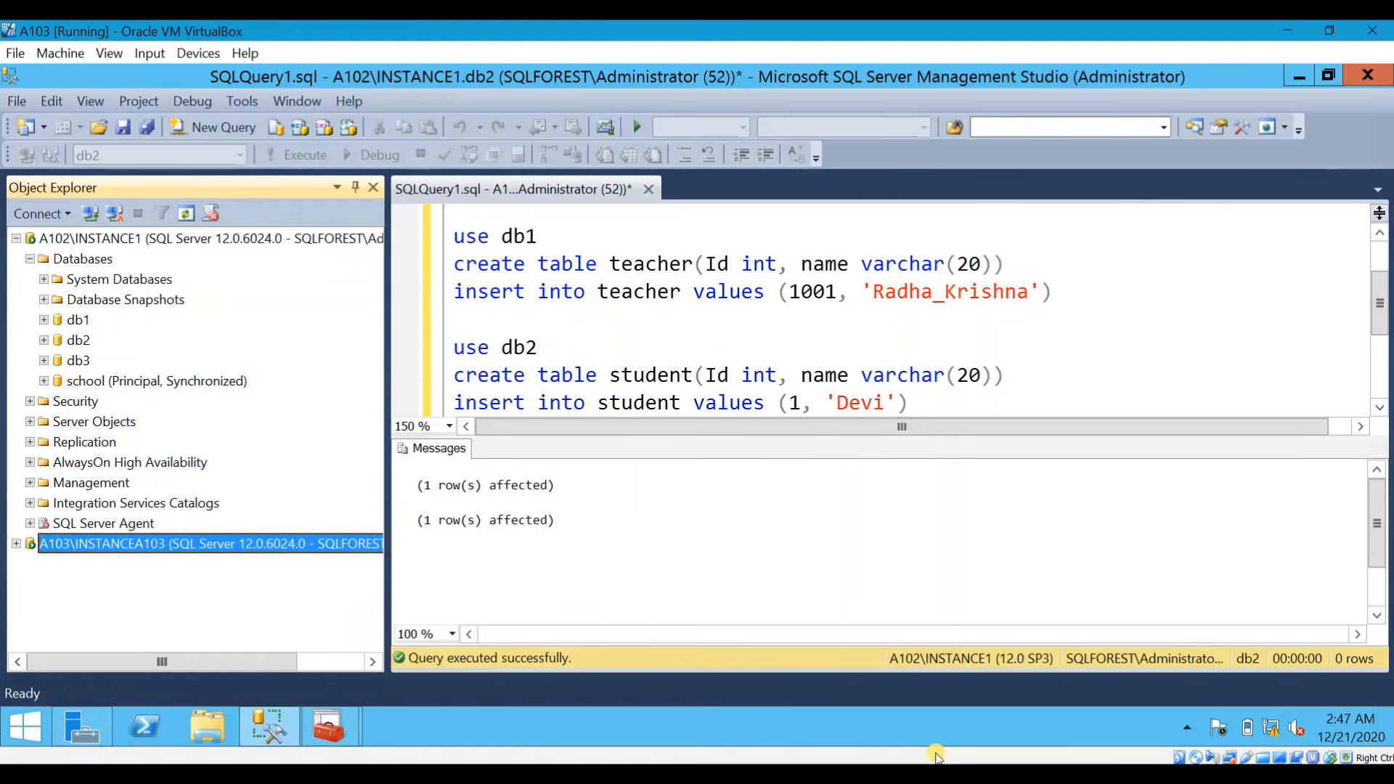
{"action": "left_click", "coordinate": [951, 774]}
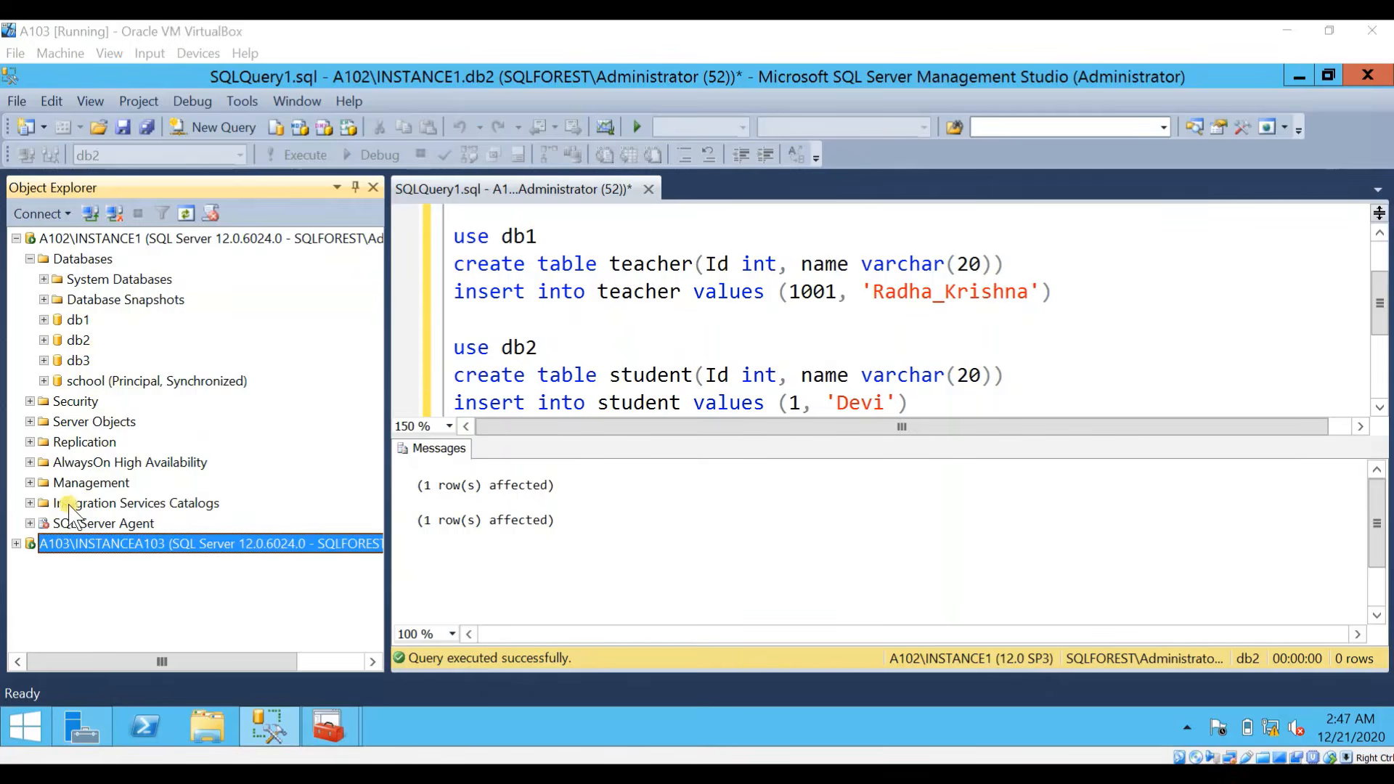
Step: Start the New Availability Group Wizard from the Availability Groups folder of A102\INSTANCE1
{"action": "left_click", "coordinate": [138, 463]}
{"action": "left_click", "coordinate": [32, 463]}
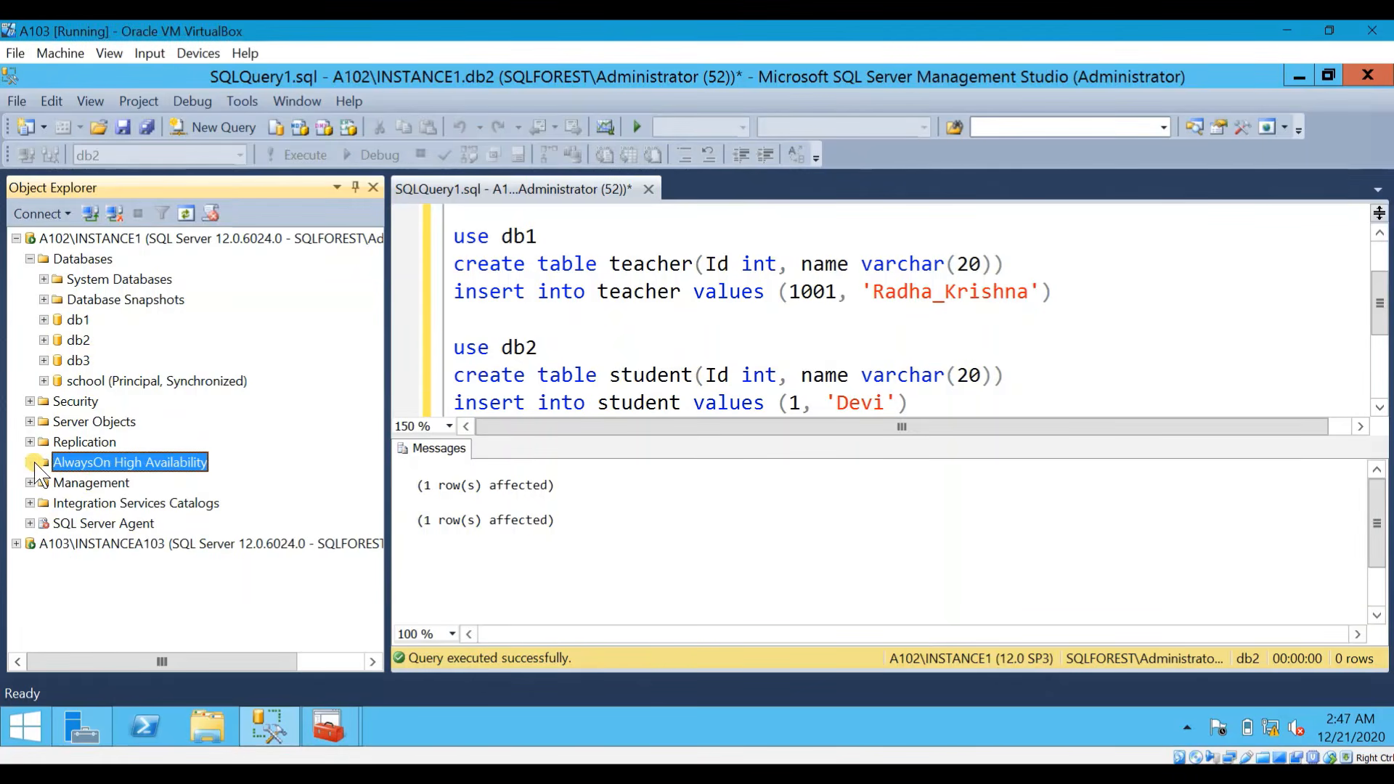
{"action": "left_click", "coordinate": [116, 482]}
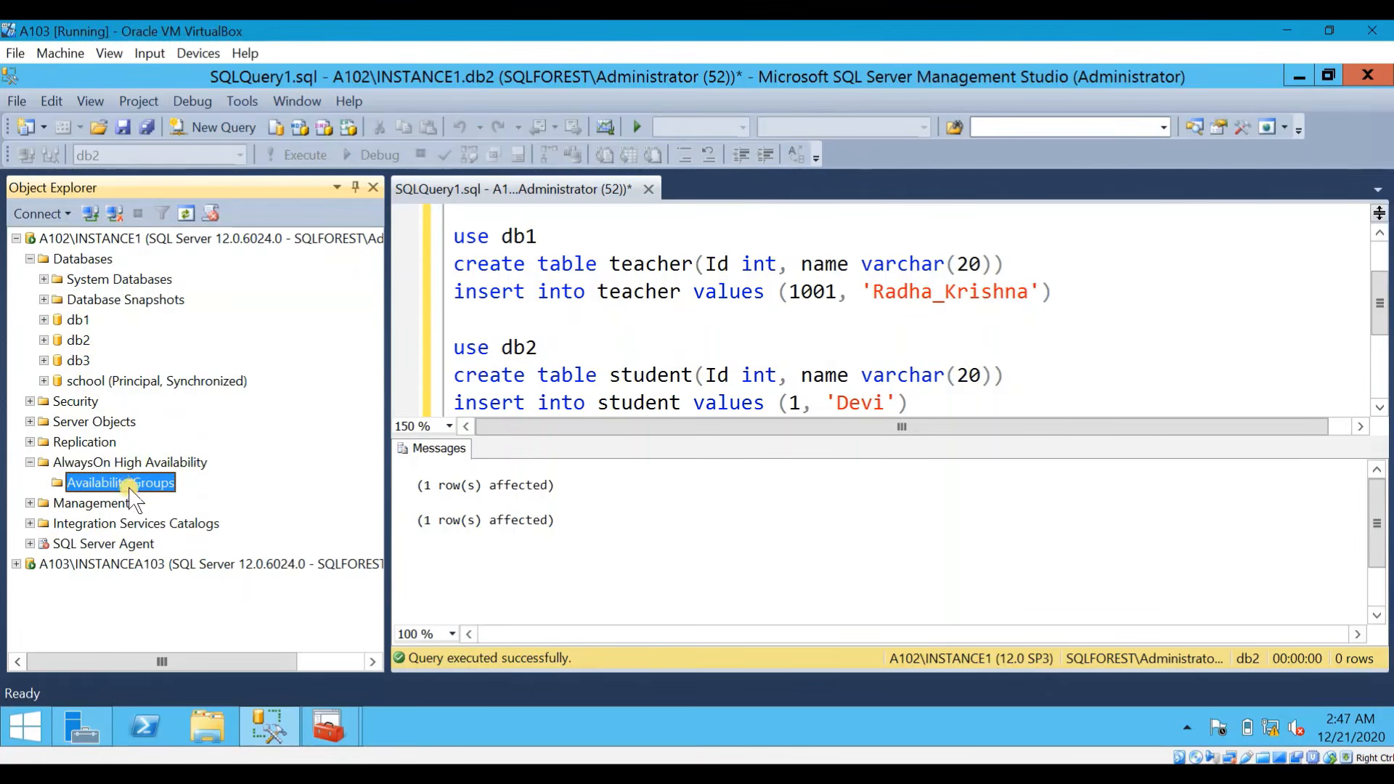
{"action": "right_click", "coordinate": [158, 483]}
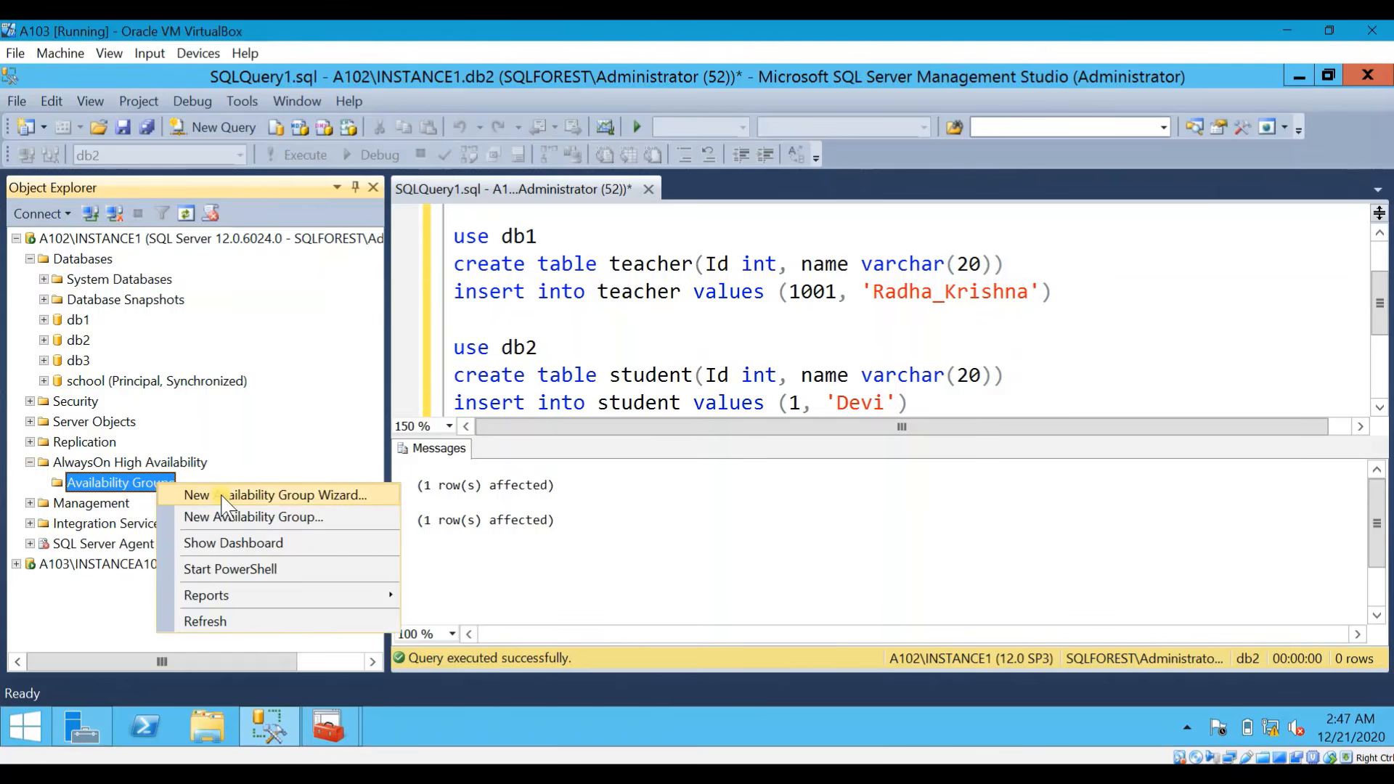
{"action": "left_click", "coordinate": [377, 495]}
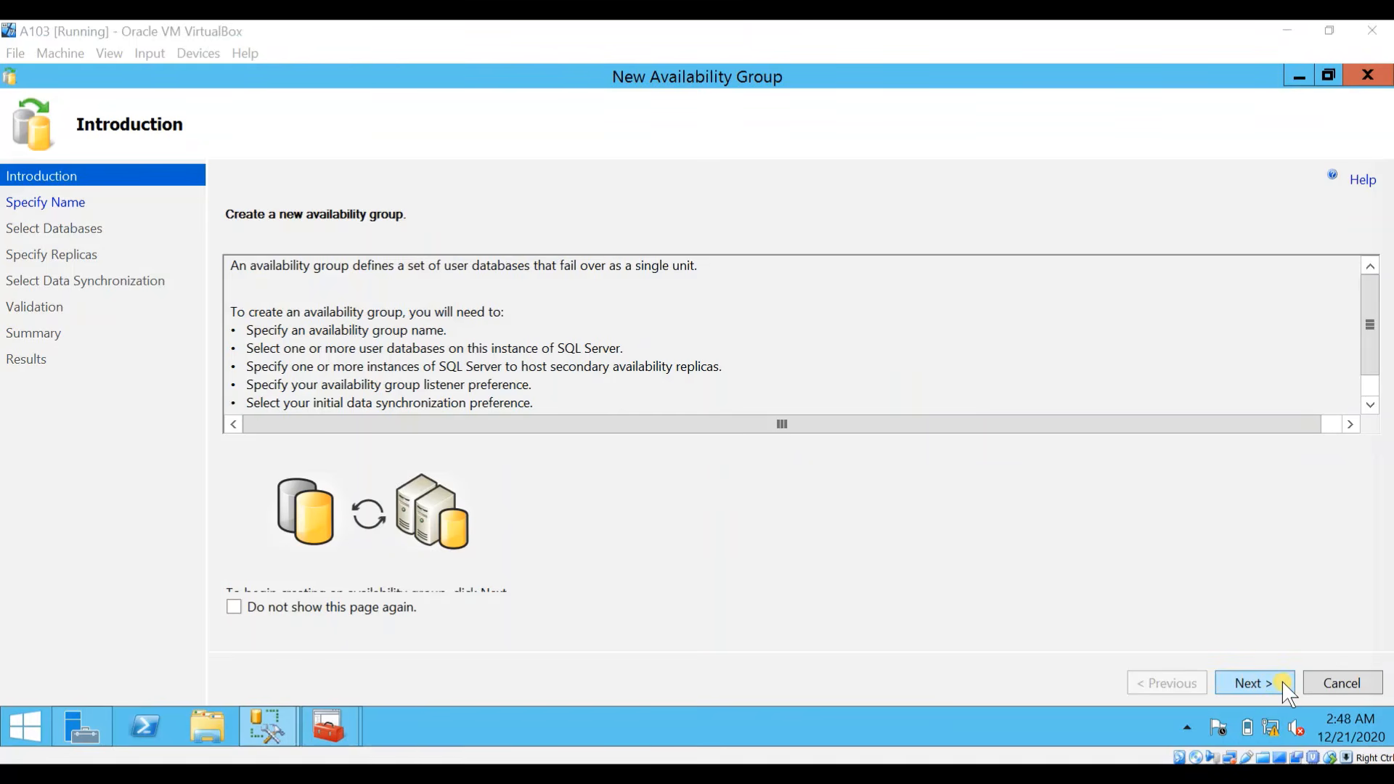
Step: Name the availability group AvailGroup and continue to the database selection page
{"action": "left_click", "coordinate": [1254, 683]}
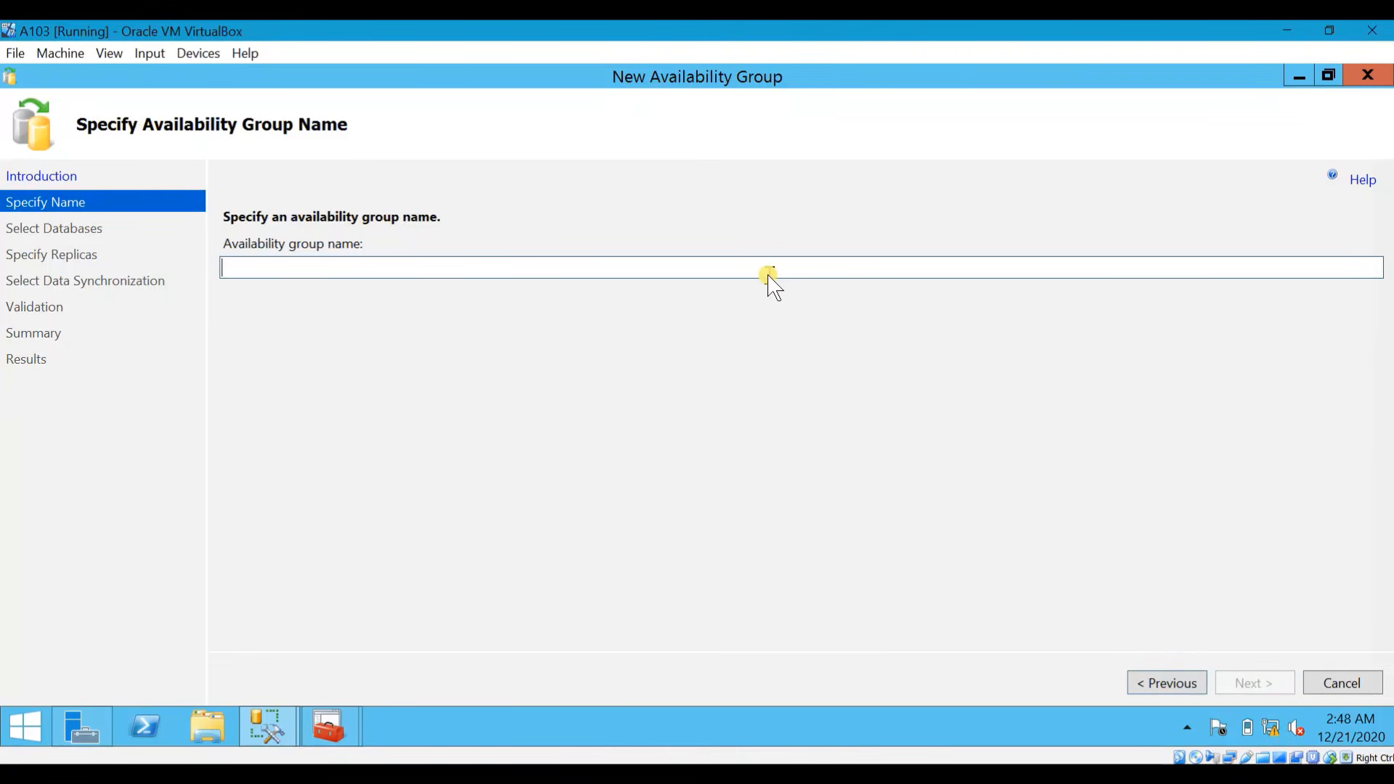
{"action": "type", "text": "AvailGroup"}
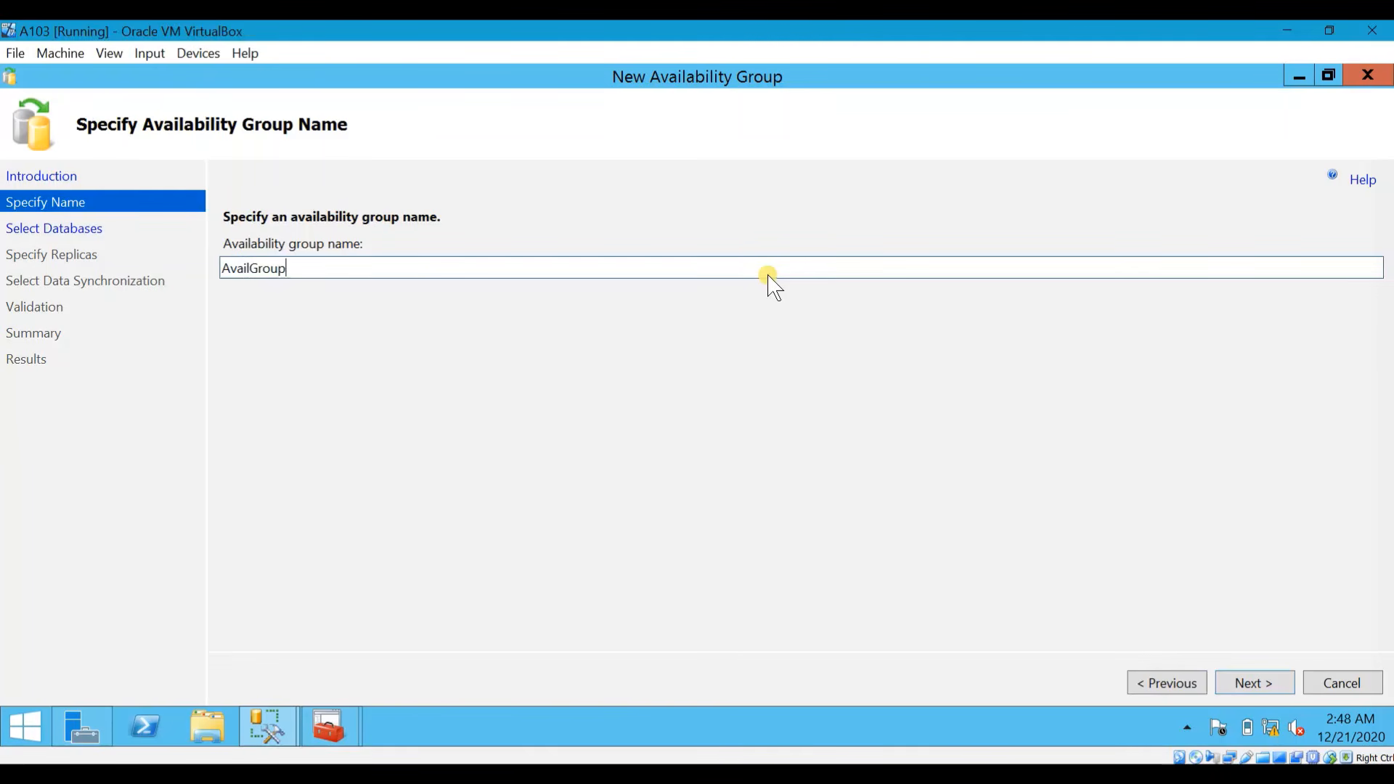
{"action": "left_click", "coordinate": [1253, 685]}
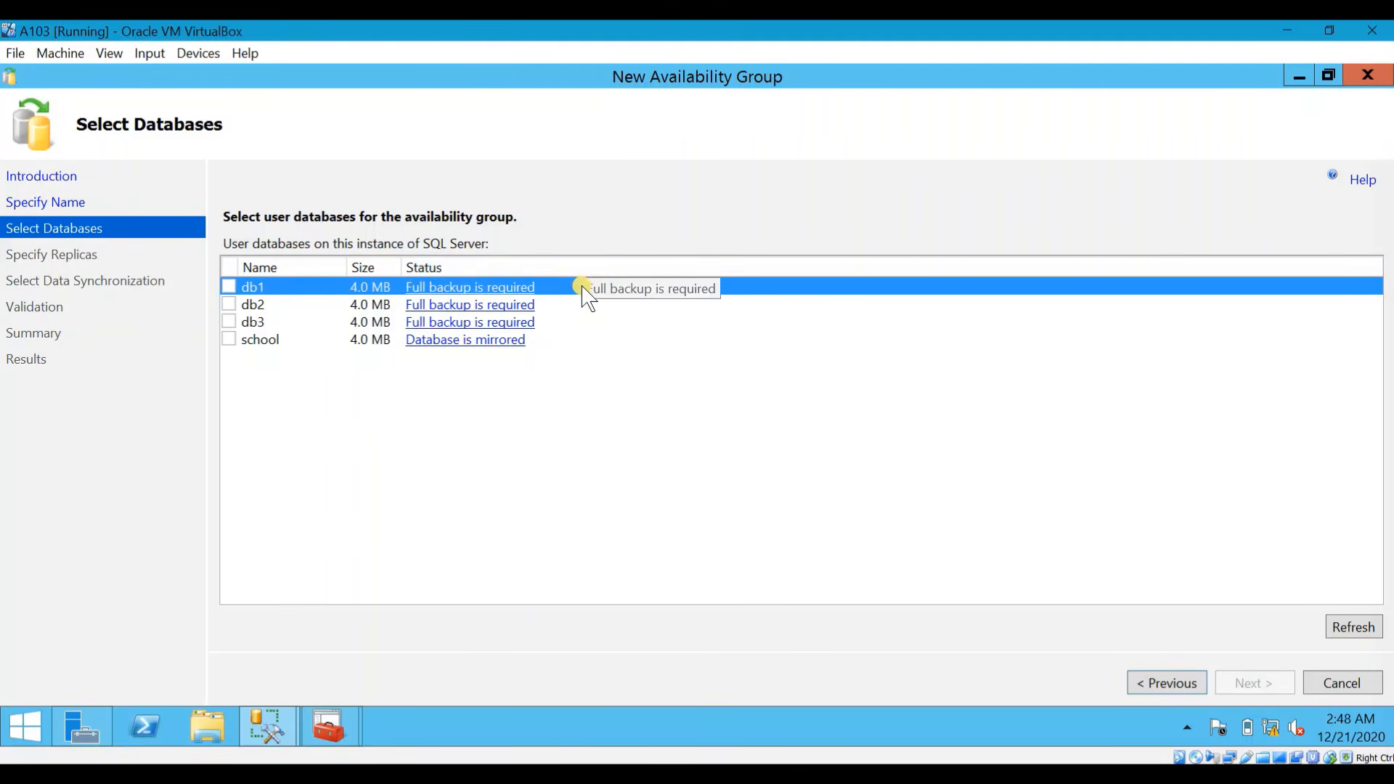
Step: Check the status of db1, db2 and the school database on the Select Databases page
{"action": "left_click", "coordinate": [563, 304]}
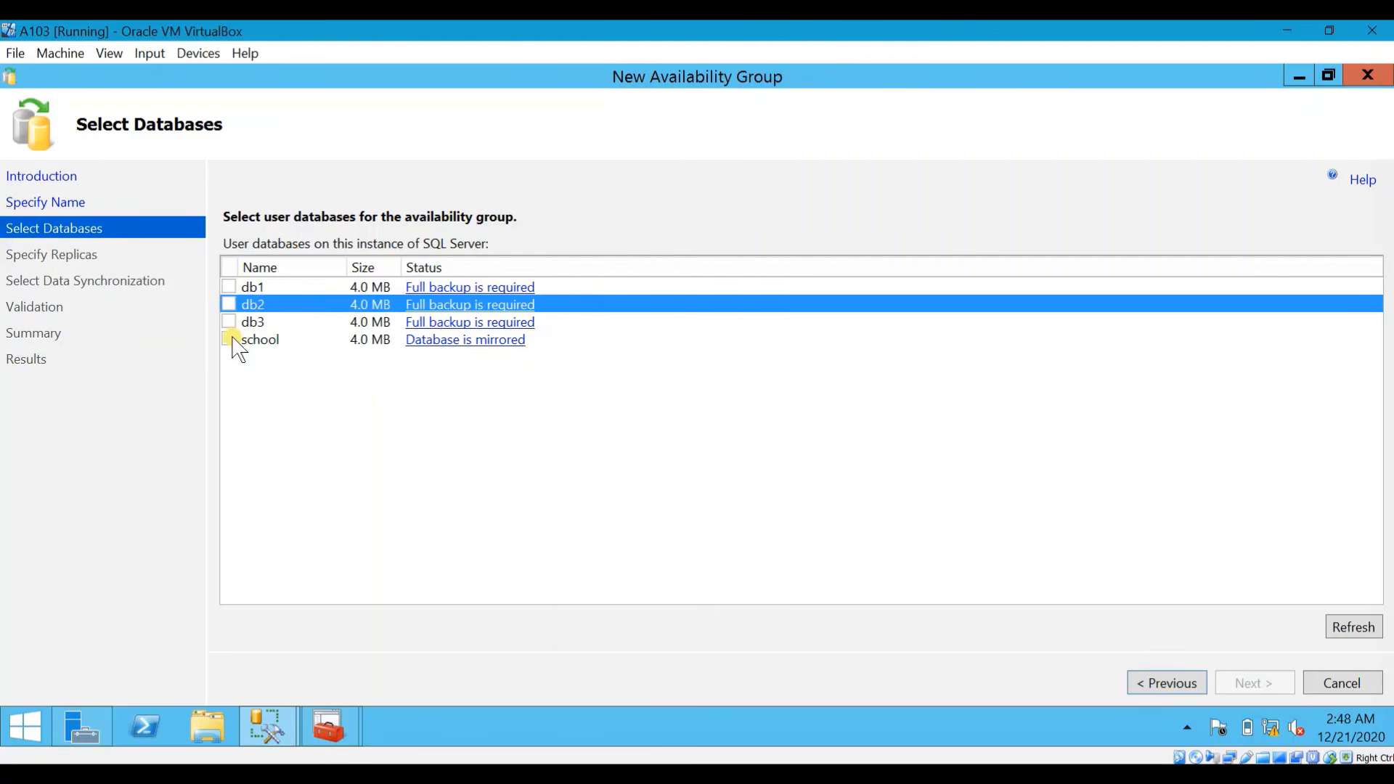
{"action": "left_click", "coordinate": [568, 342]}
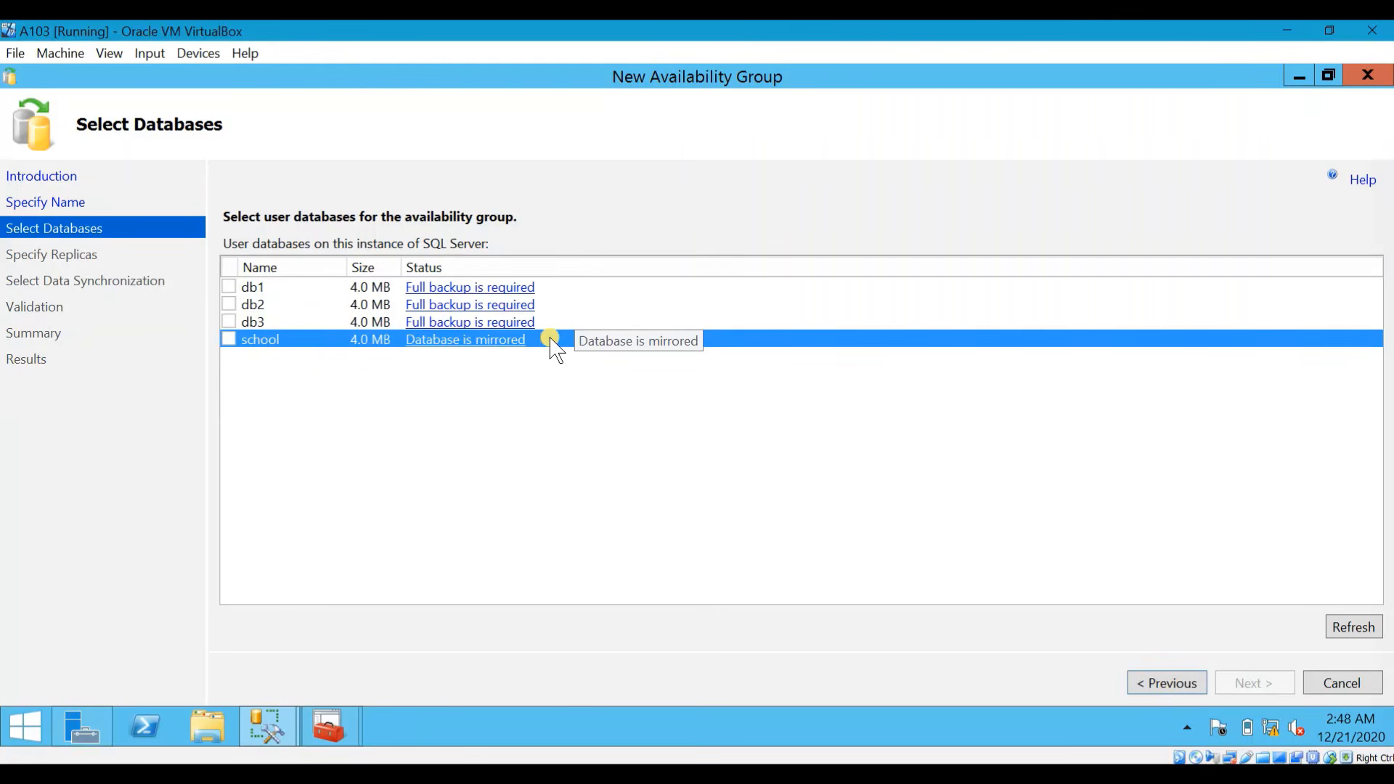
{"action": "left_click", "coordinate": [306, 292]}
{"action": "left_click", "coordinate": [303, 305]}
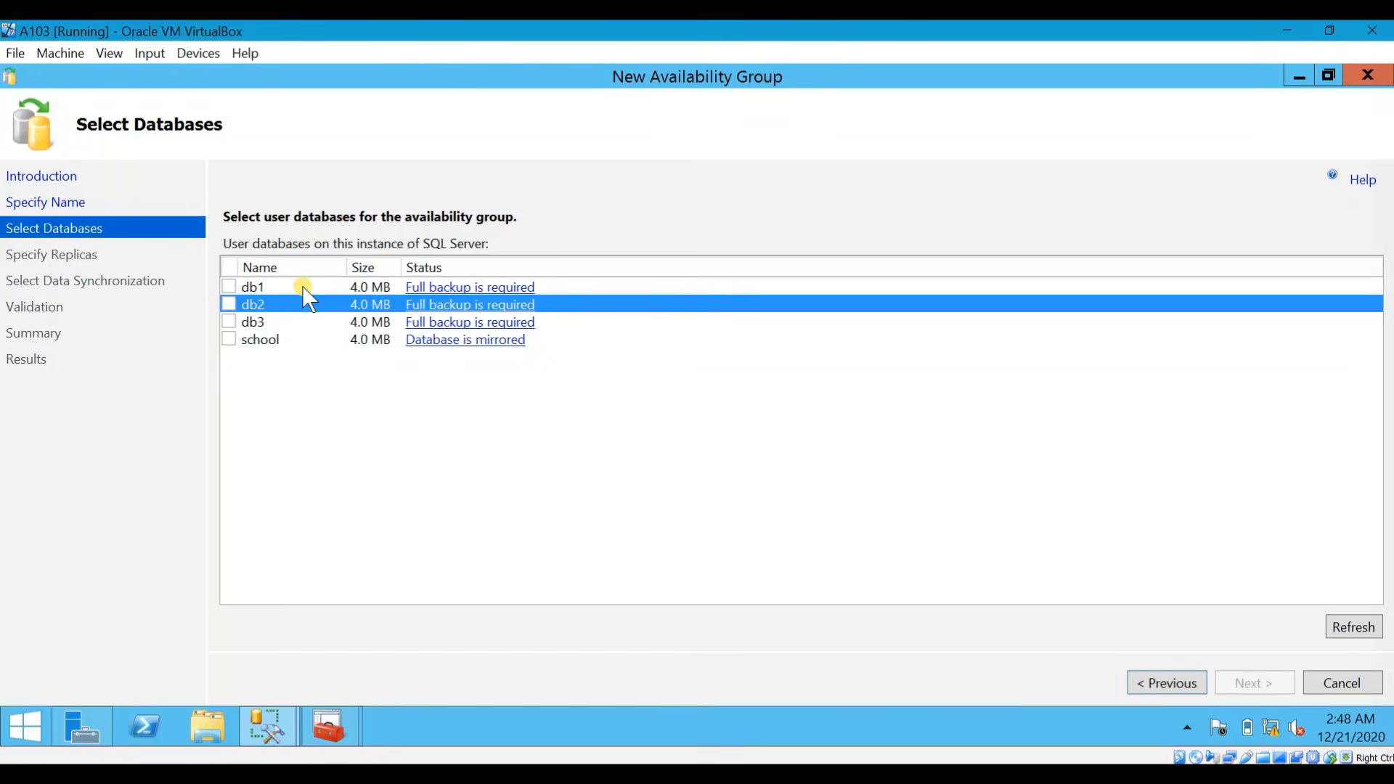
{"action": "left_click", "coordinate": [302, 287]}
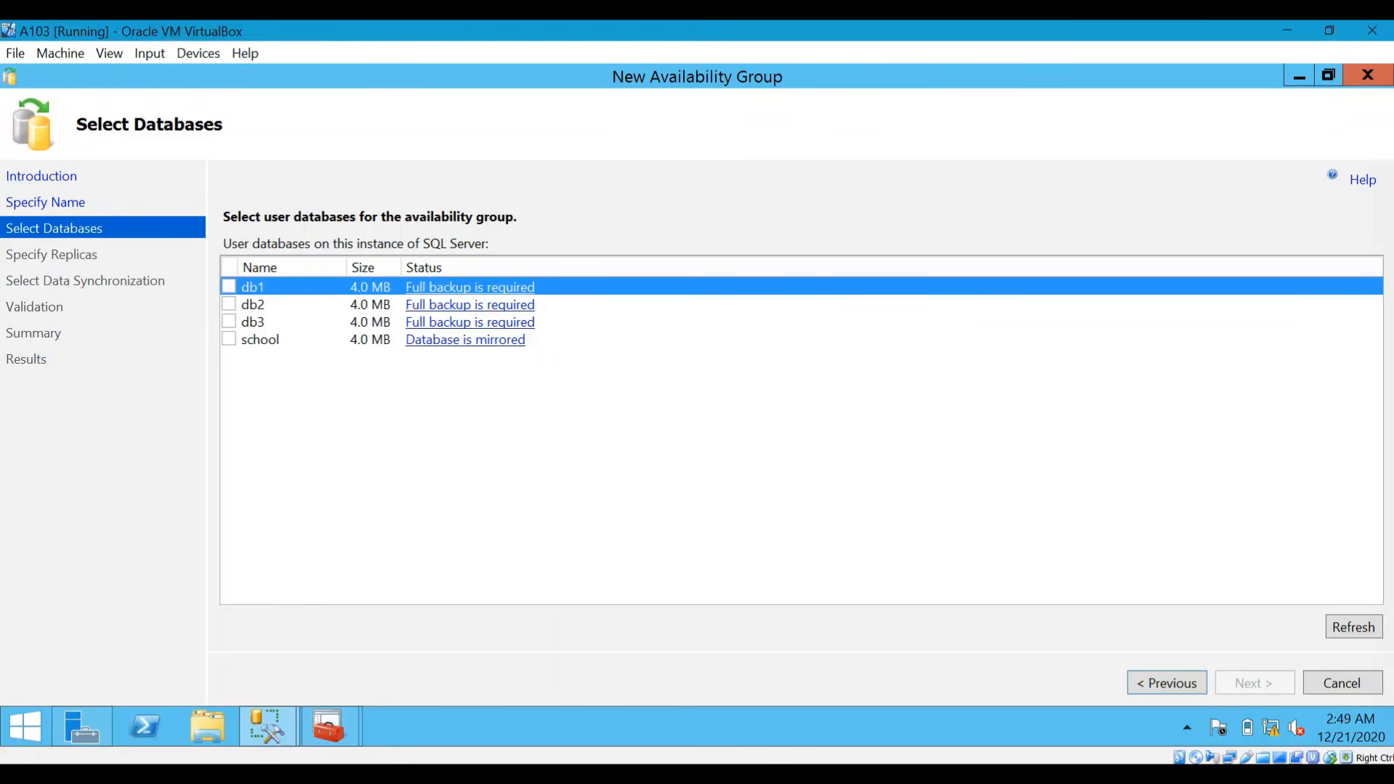
Step: Minimize the wizard and run full backup statements for db1 to 'C:\A102\db1_full.bak' and db2 to 'C:\A103\db2_full.bak'
{"action": "left_click", "coordinate": [1301, 83]}
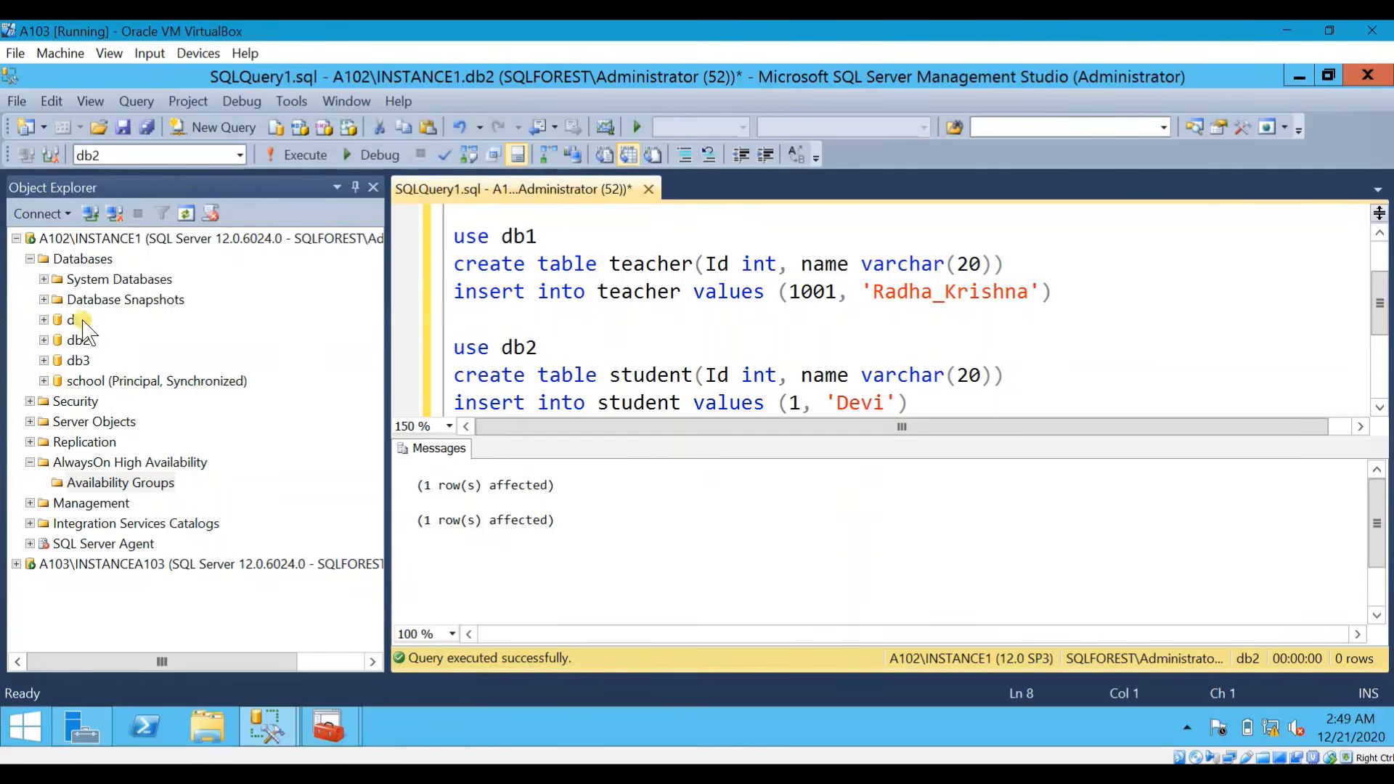
{"action": "left_click", "coordinate": [119, 564]}
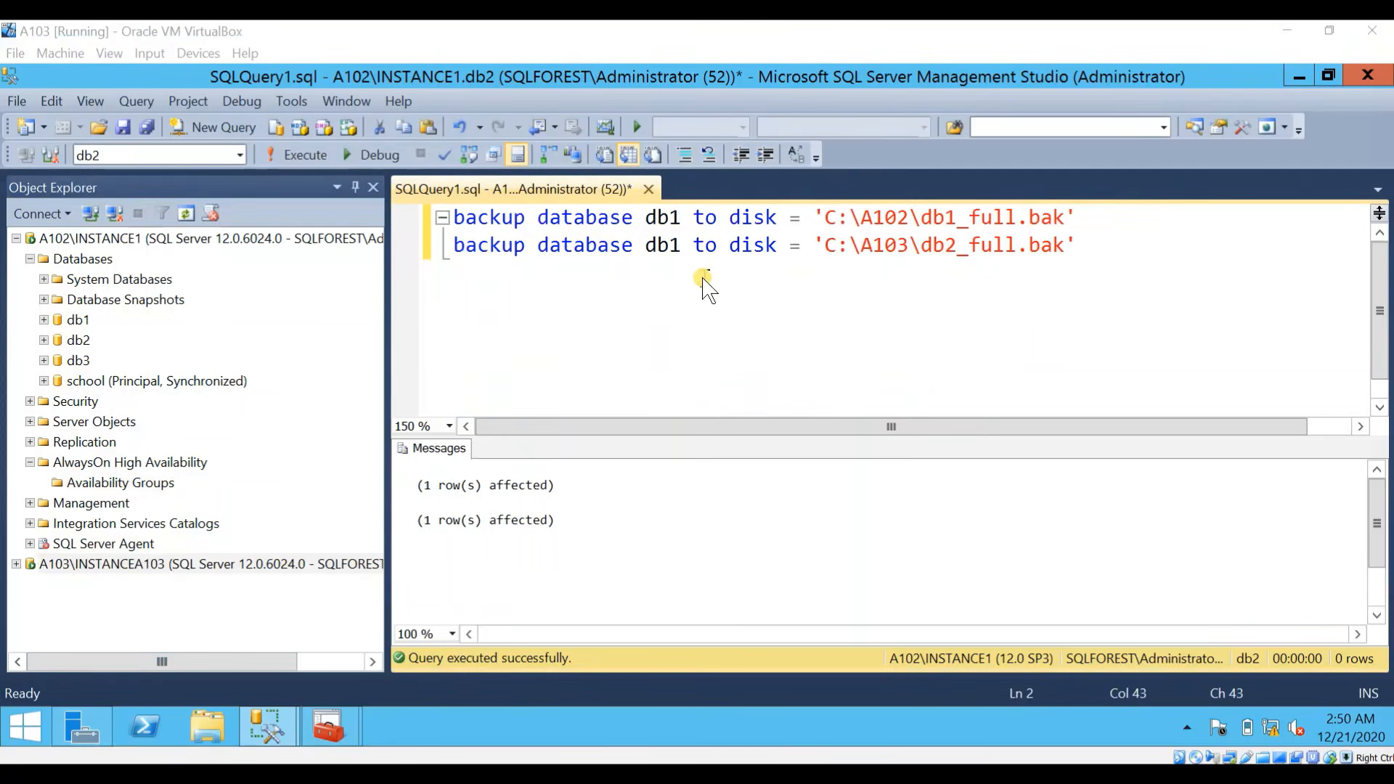
{"action": "left_click", "coordinate": [669, 246]}
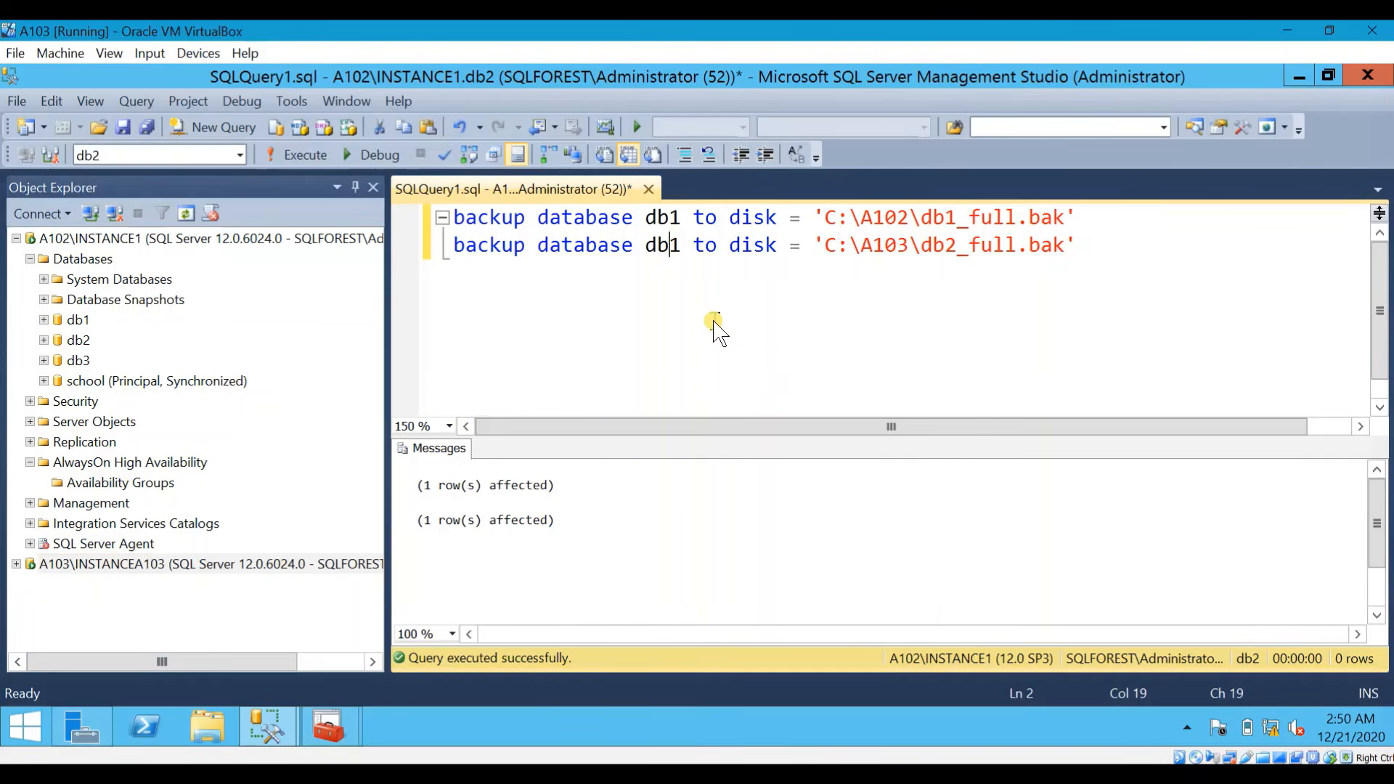
{"action": "key", "text": "Delete"}
{"action": "type", "text": "2"}
{"action": "left_click", "coordinate": [297, 161]}
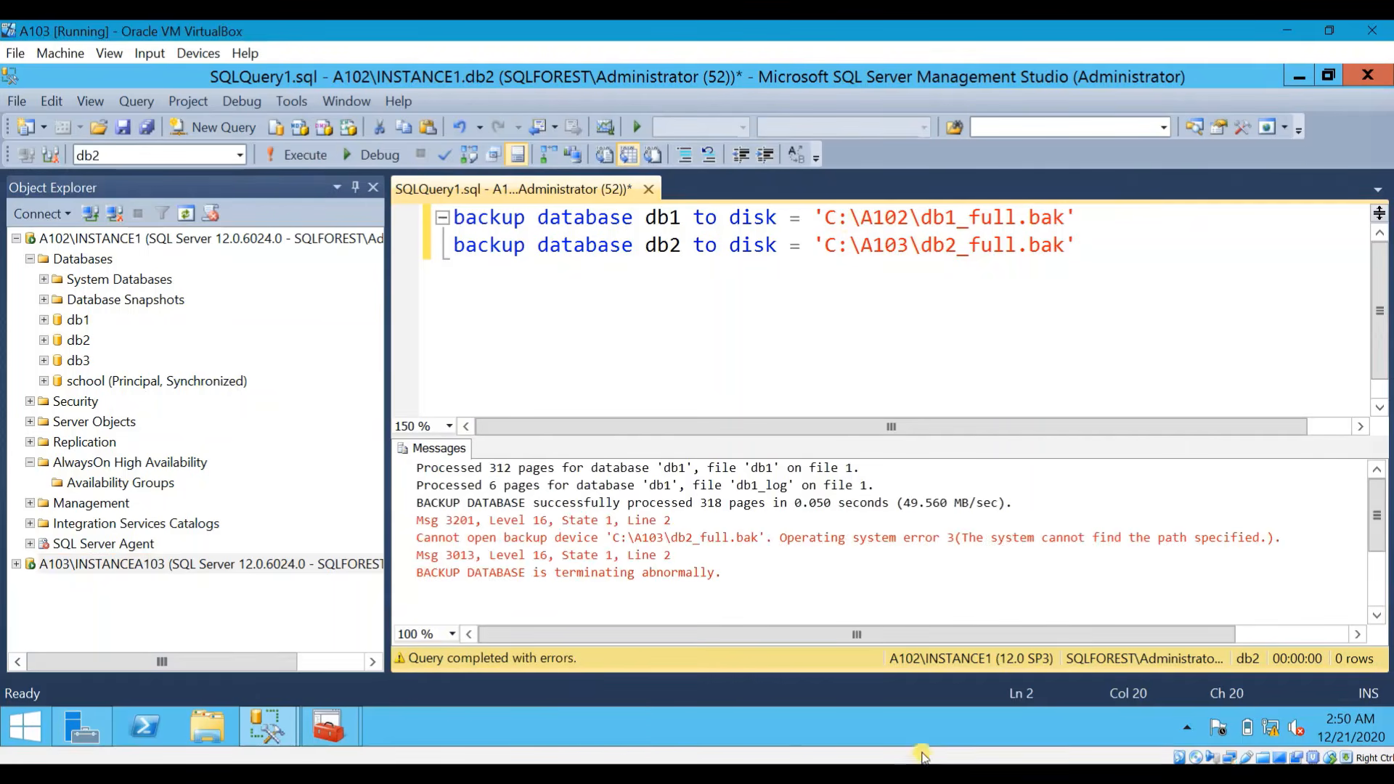
Step: Change the db2 backup path to 'C:\A102\db2_full.bak' and run only that statement
{"action": "left_click", "coordinate": [907, 246]}
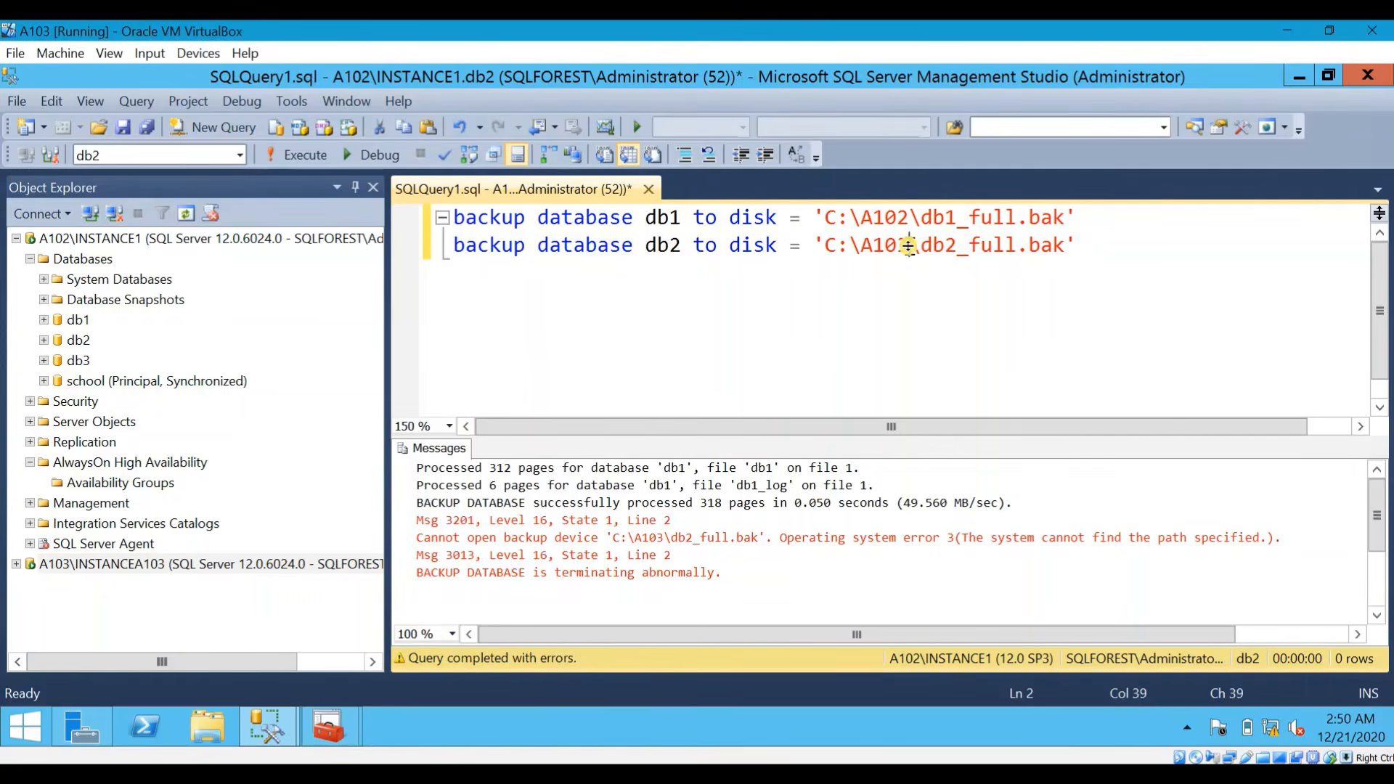
{"action": "key", "text": "BackSpace"}
{"action": "type", "text": "52"}
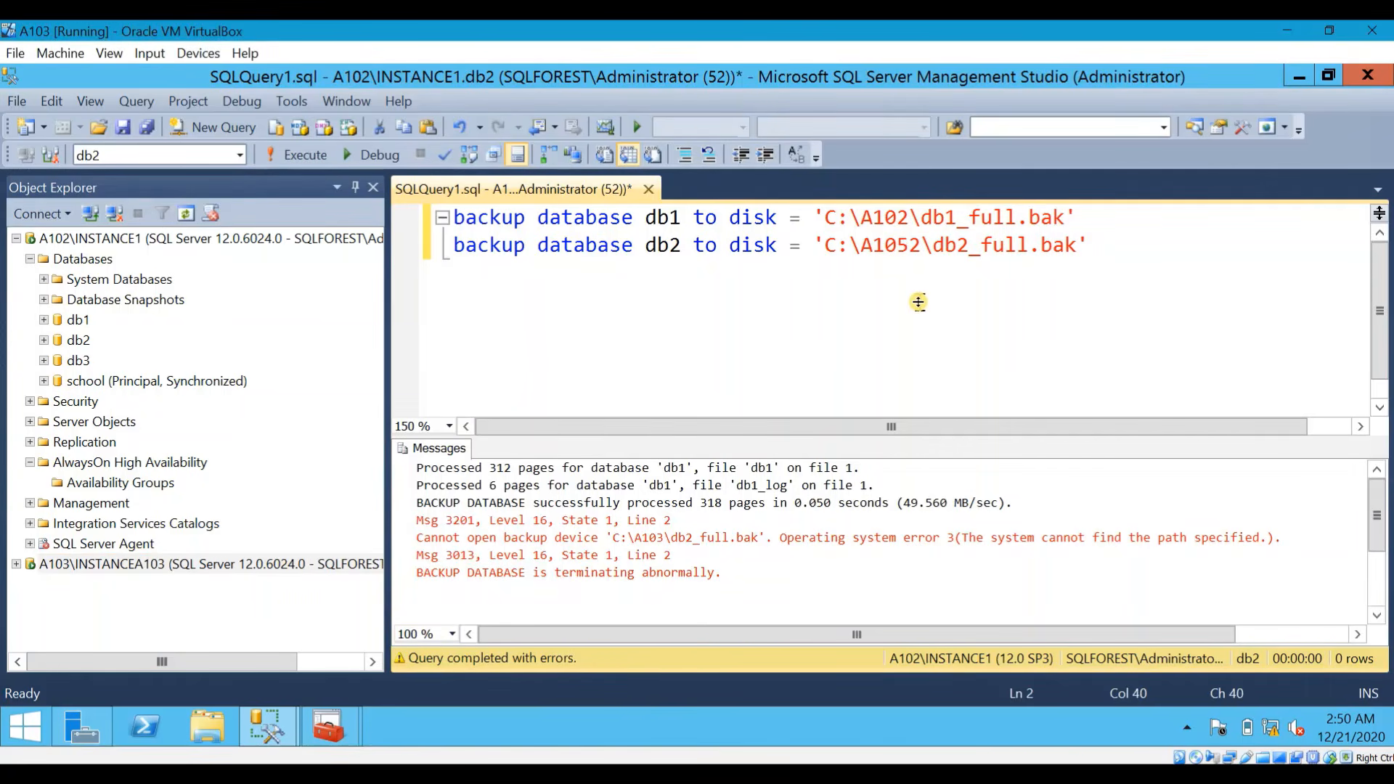
{"action": "key", "text": "BackSpace"}
{"action": "key", "text": "BackSpace"}
{"action": "type", "text": "2"}
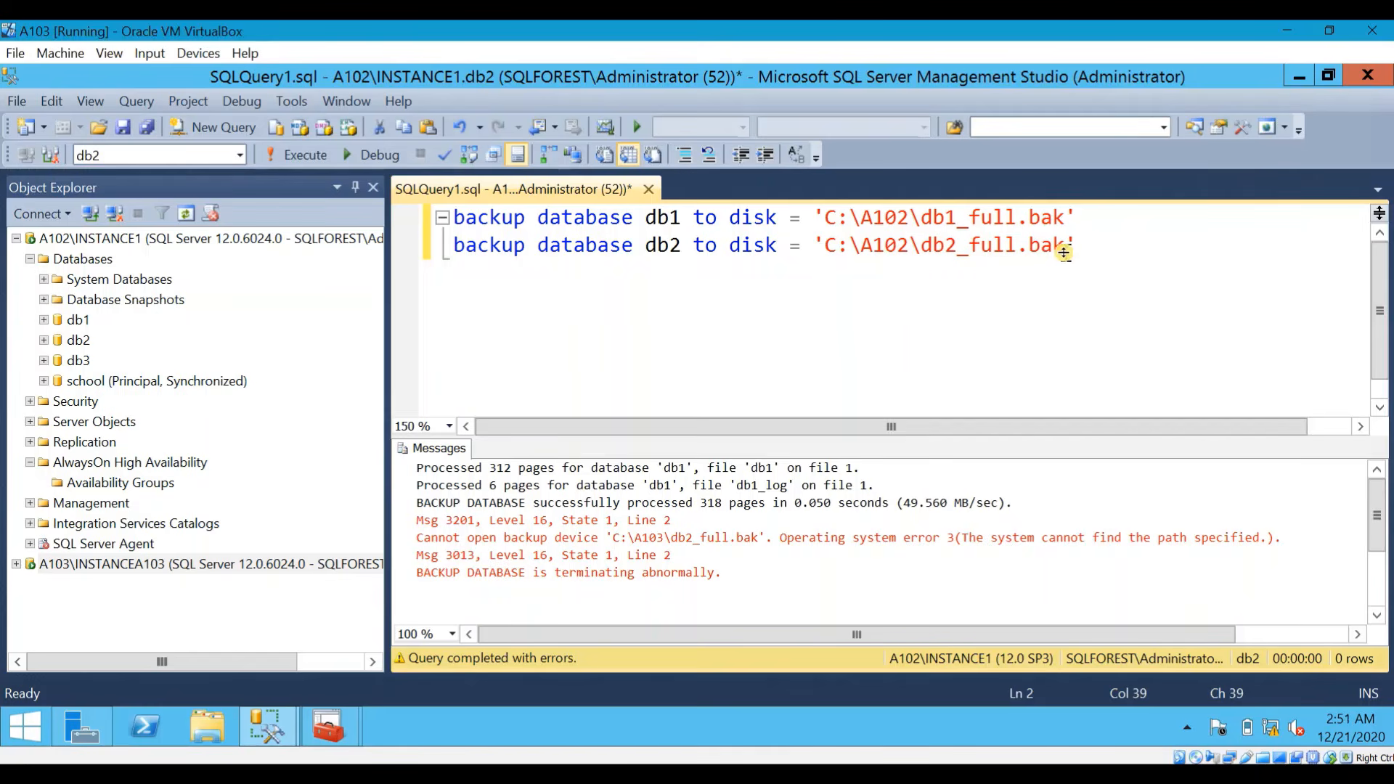
{"action": "left_click_drag", "start_coordinate": [1088, 244], "coordinate": [454, 244]}
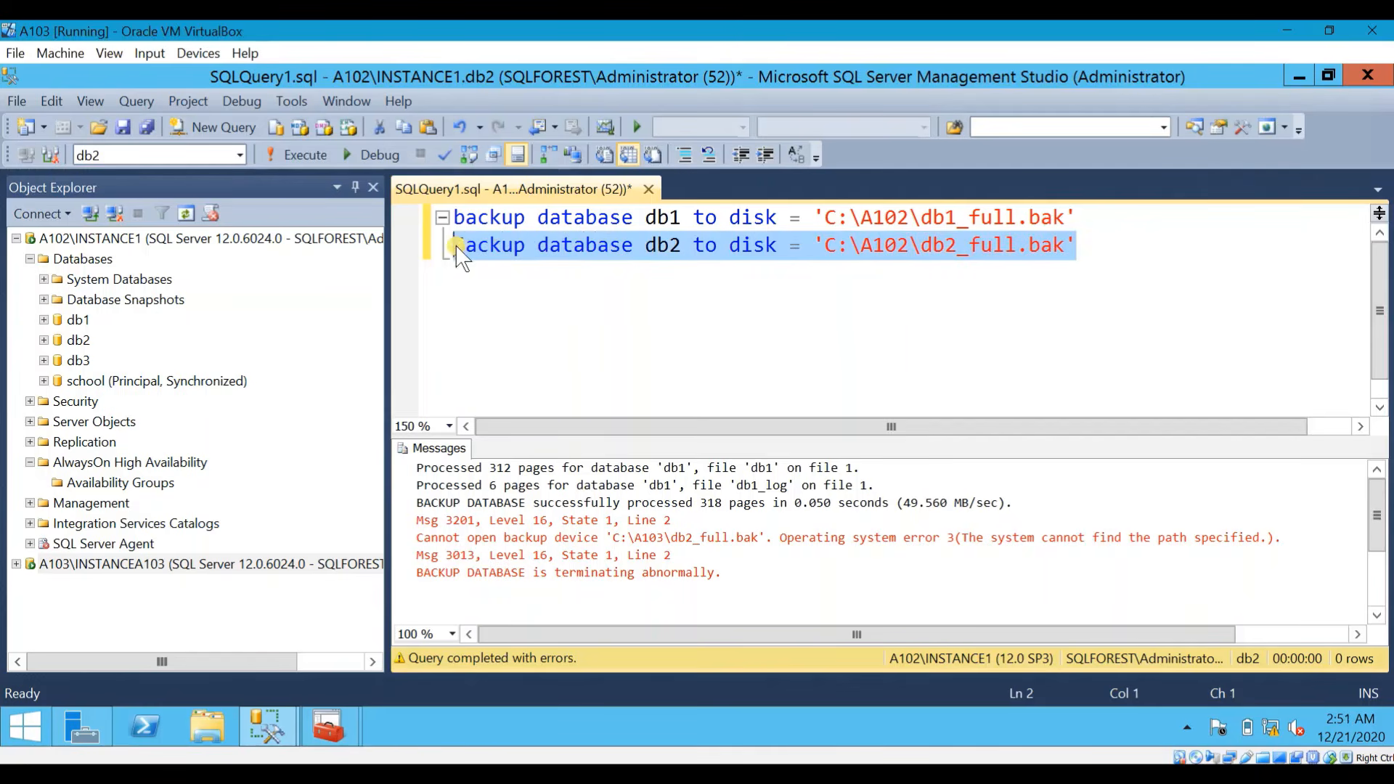
{"action": "left_click", "coordinate": [291, 155]}
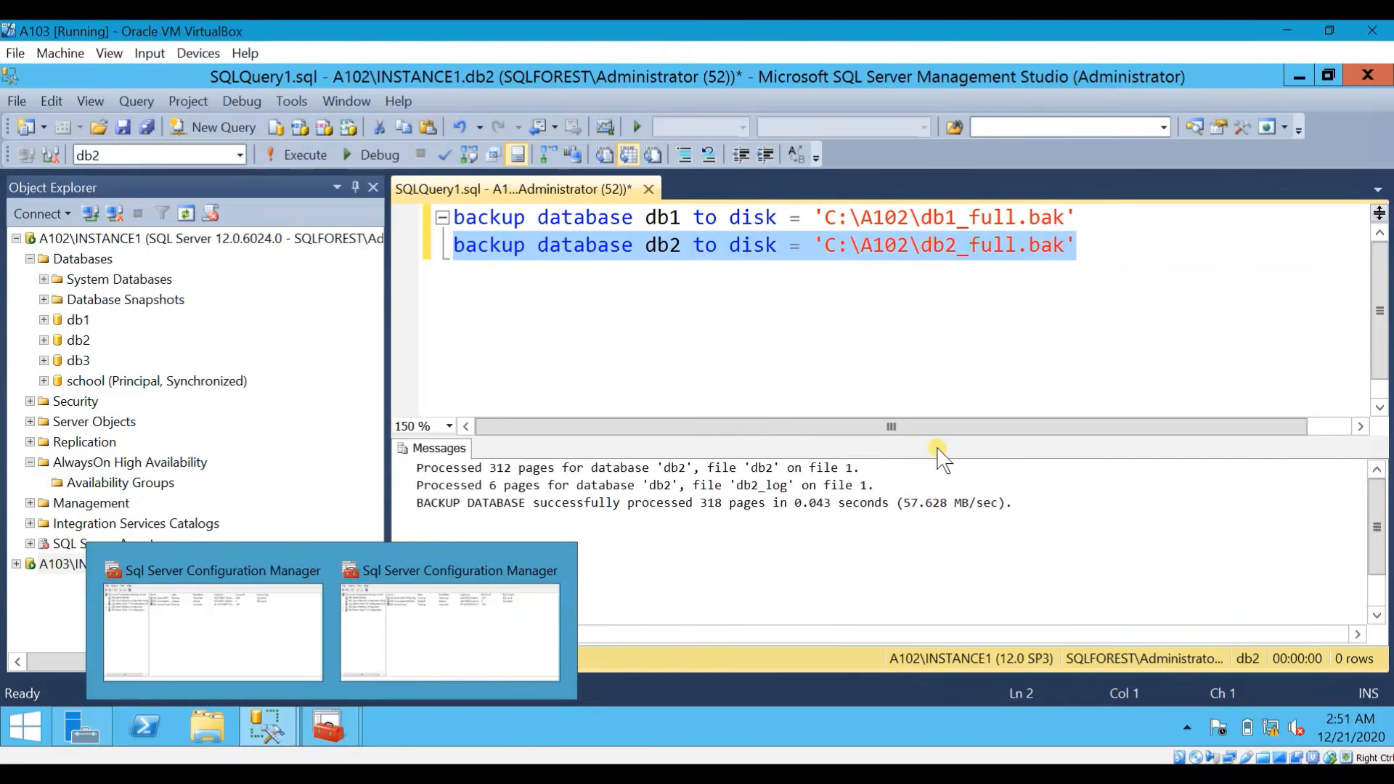
{"action": "left_click", "coordinate": [926, 470]}
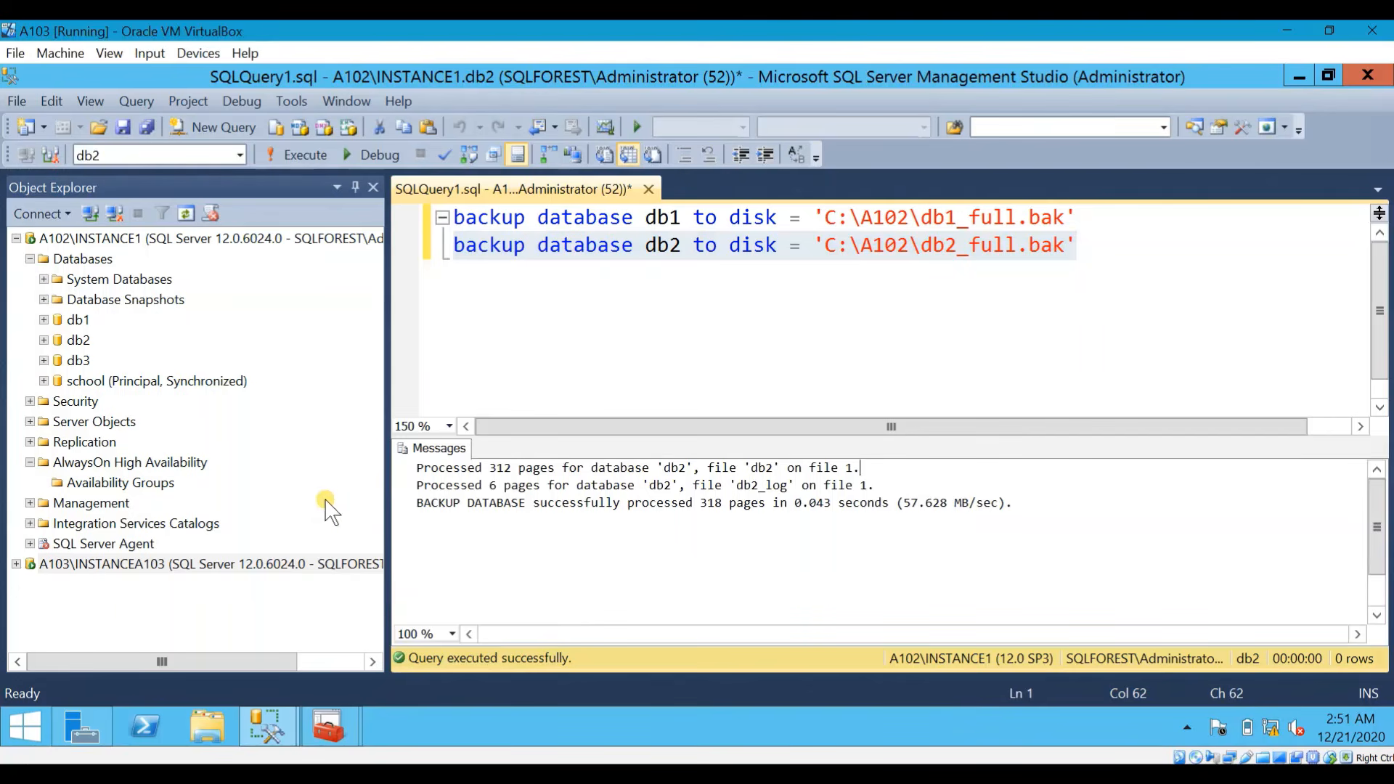
{"action": "left_click", "coordinate": [238, 565]}
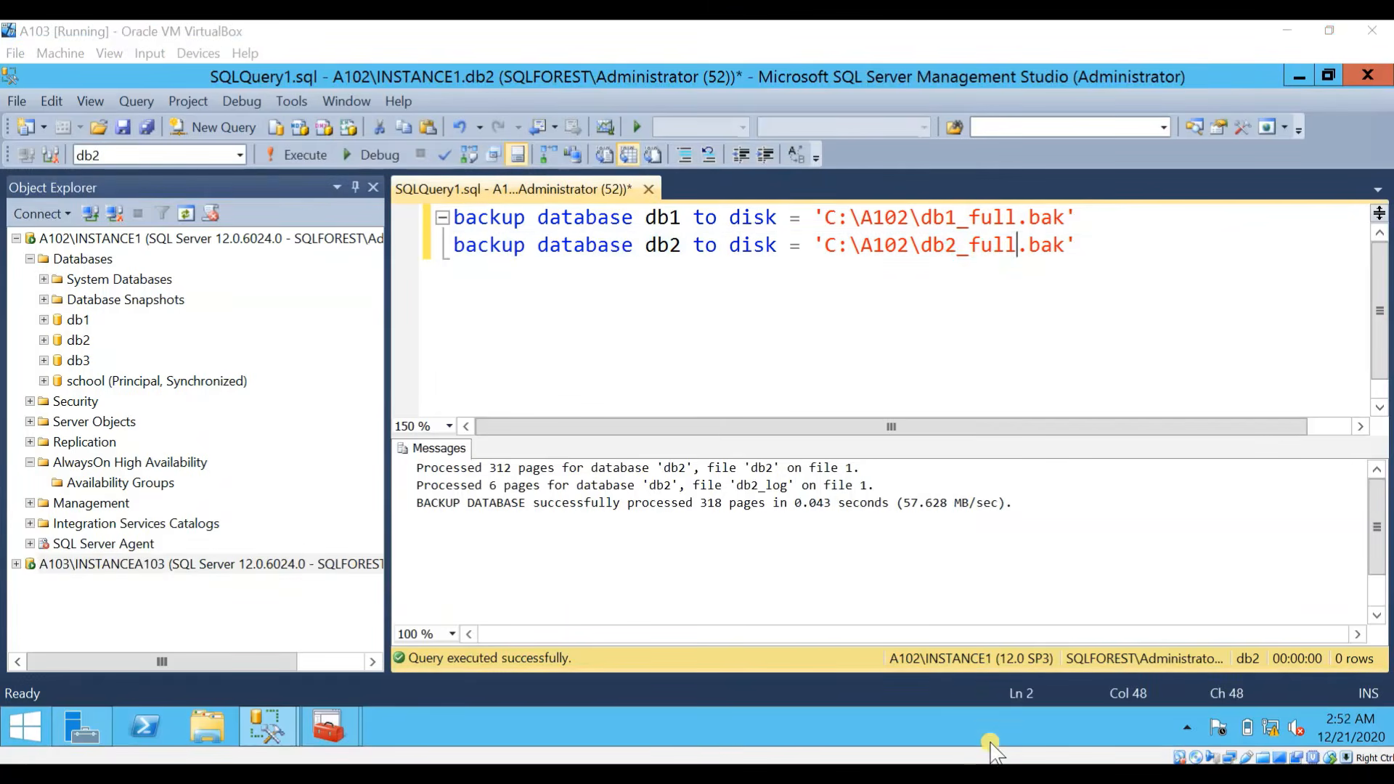
Step: Switch to the A102 machine and copy db1_full.bak and db2_full.bak from the C:\A102 folder
{"action": "left_click", "coordinate": [878, 703]}
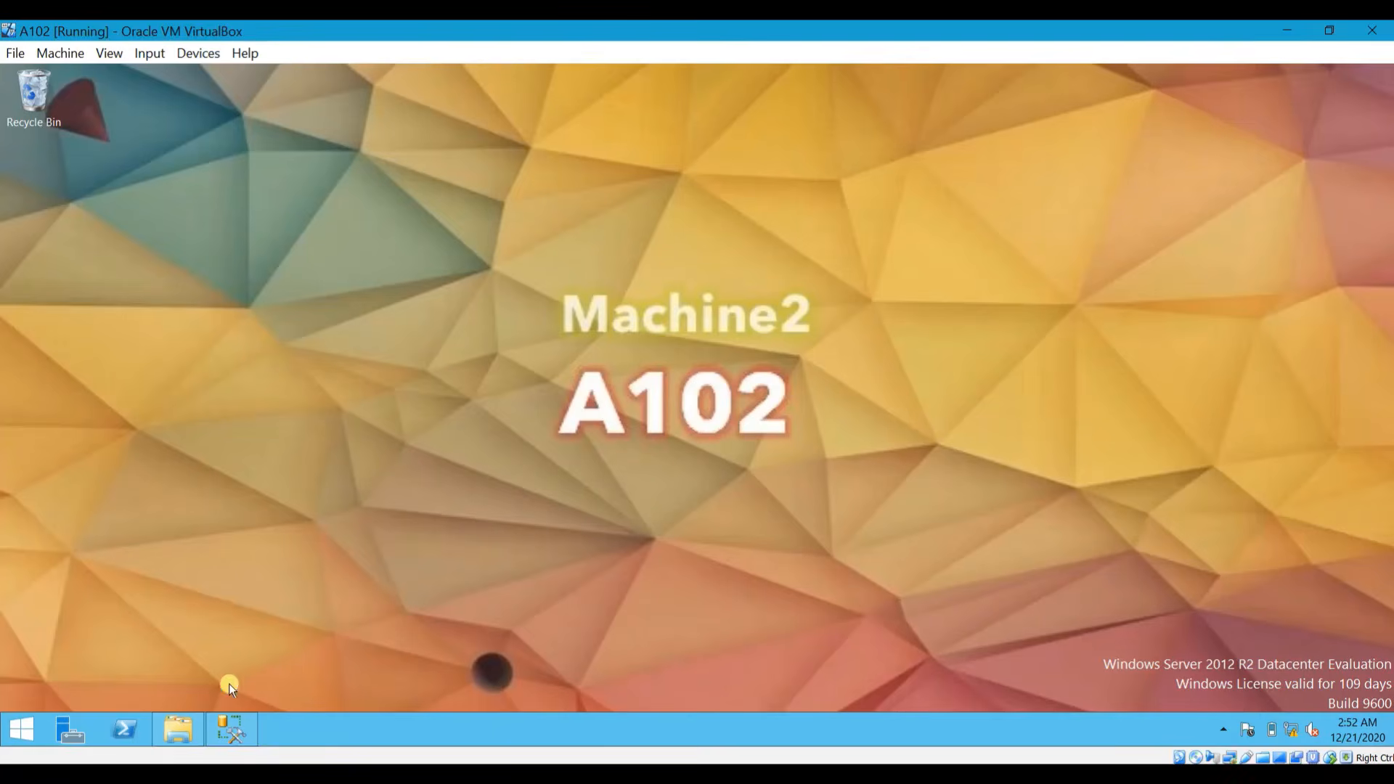
{"action": "left_click", "coordinate": [175, 725]}
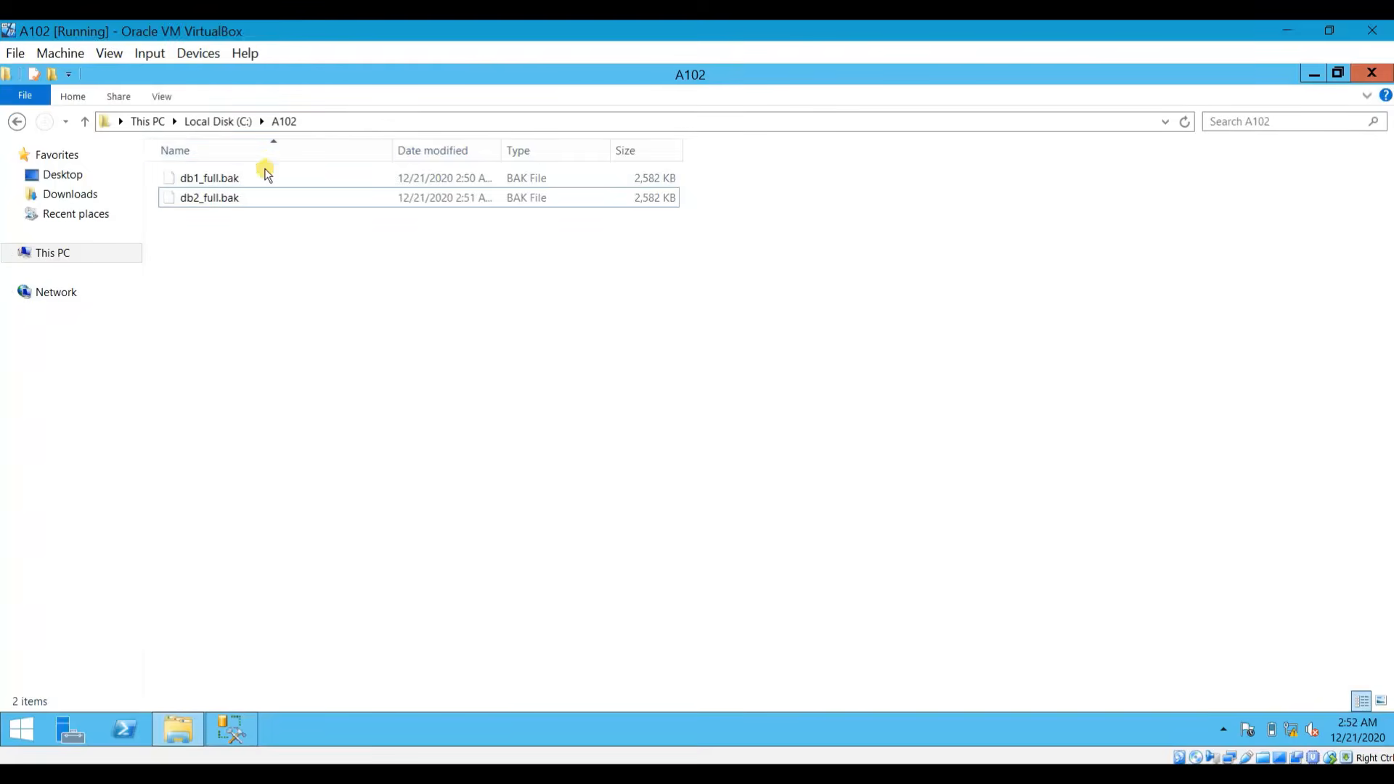
{"action": "left_click", "coordinate": [265, 198]}
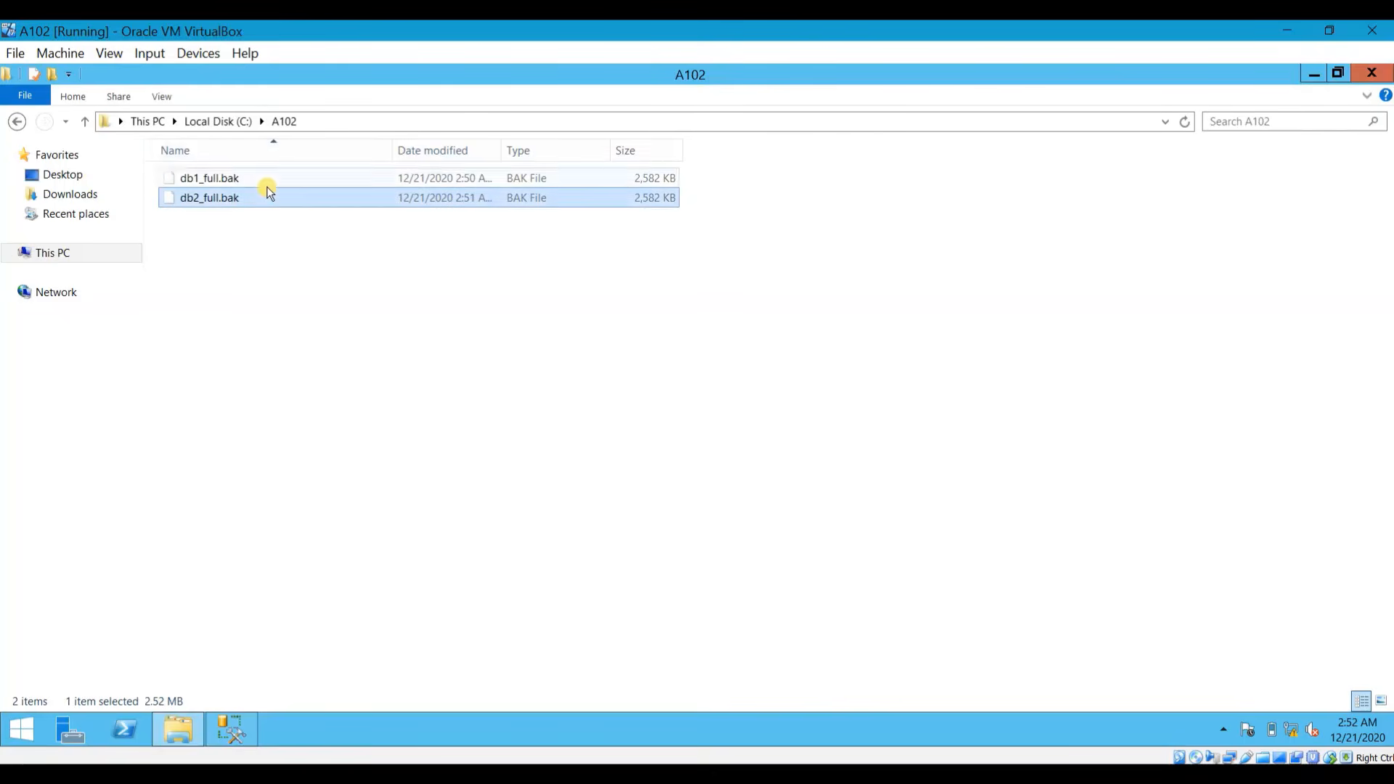
{"action": "left_click", "coordinate": [338, 181], "text": "ctrl"}
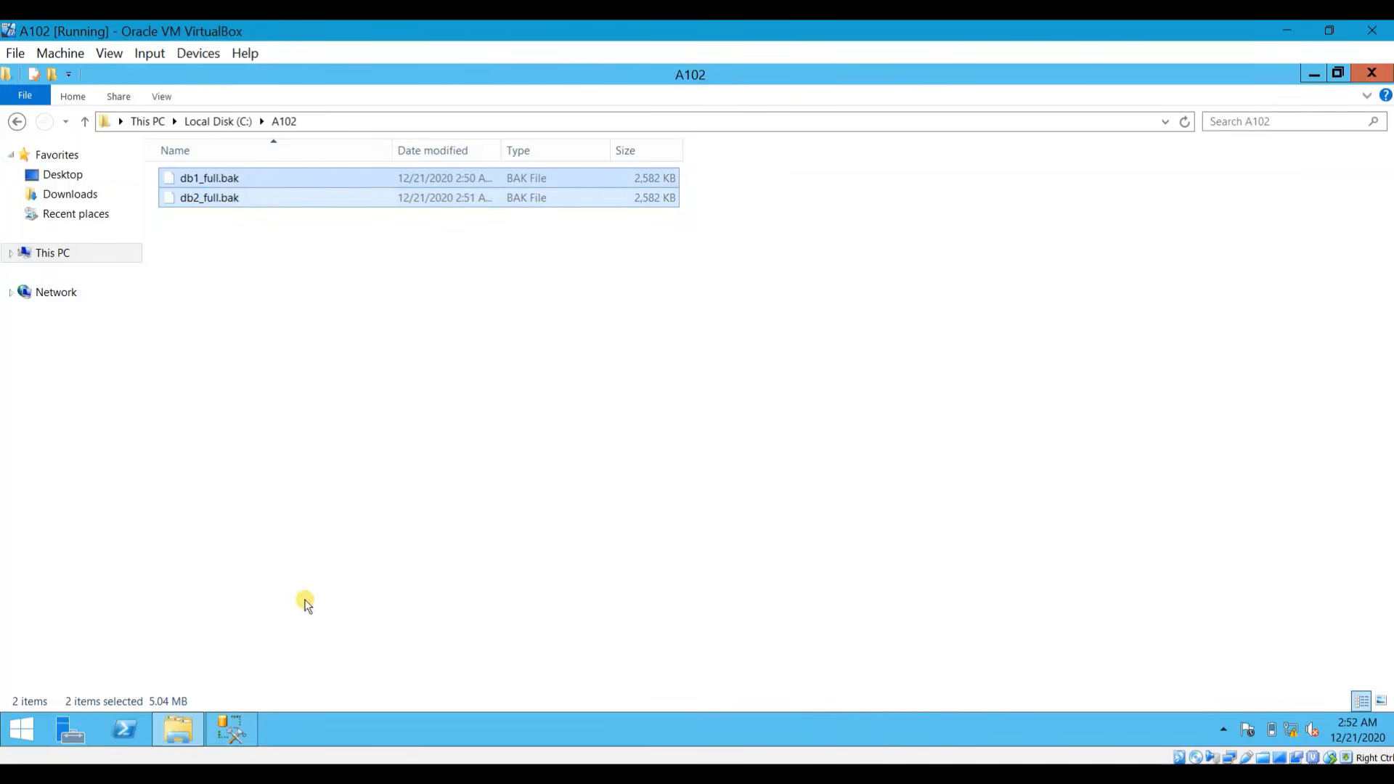
Step: Open the network share \\a103\c$ and paste the two backup files into its A103 folder
{"action": "left_click", "coordinate": [41, 733]}
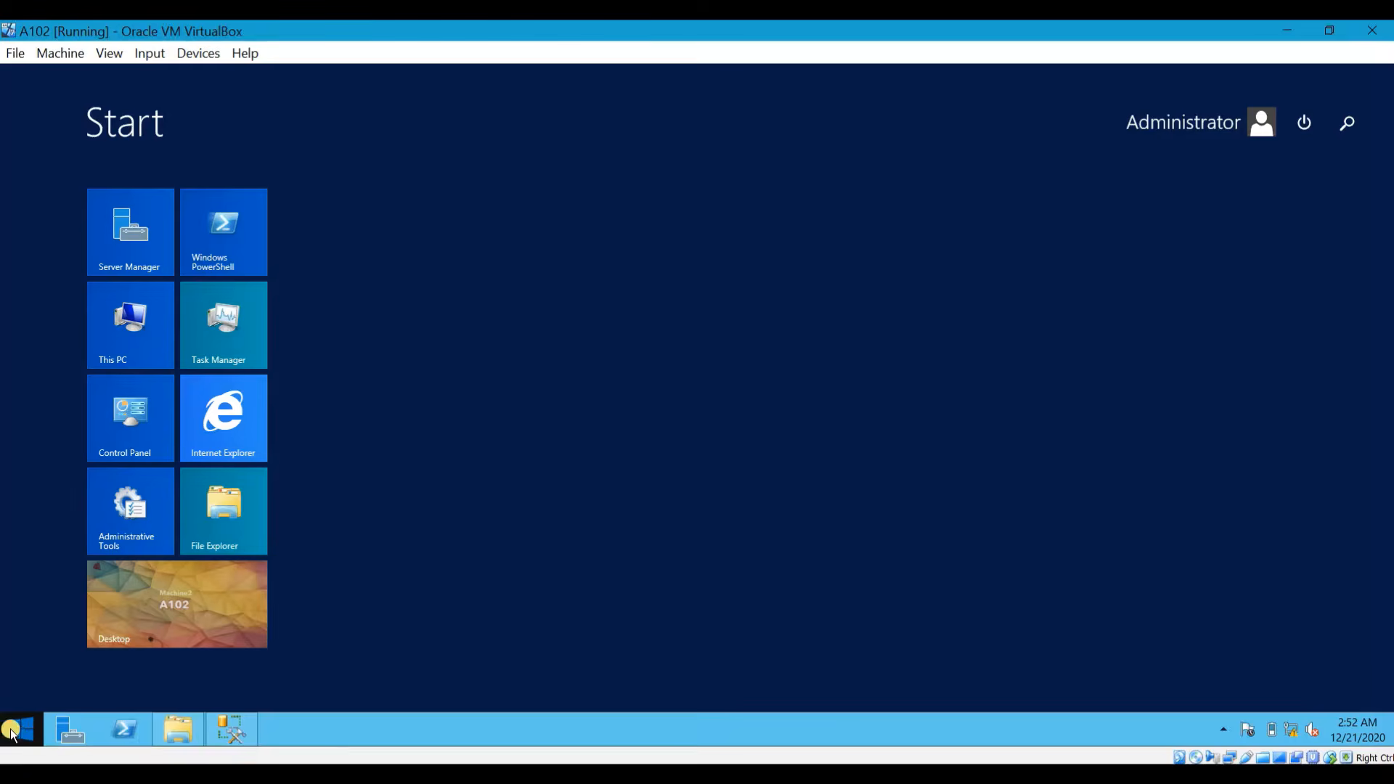
{"action": "left_click", "coordinate": [205, 597]}
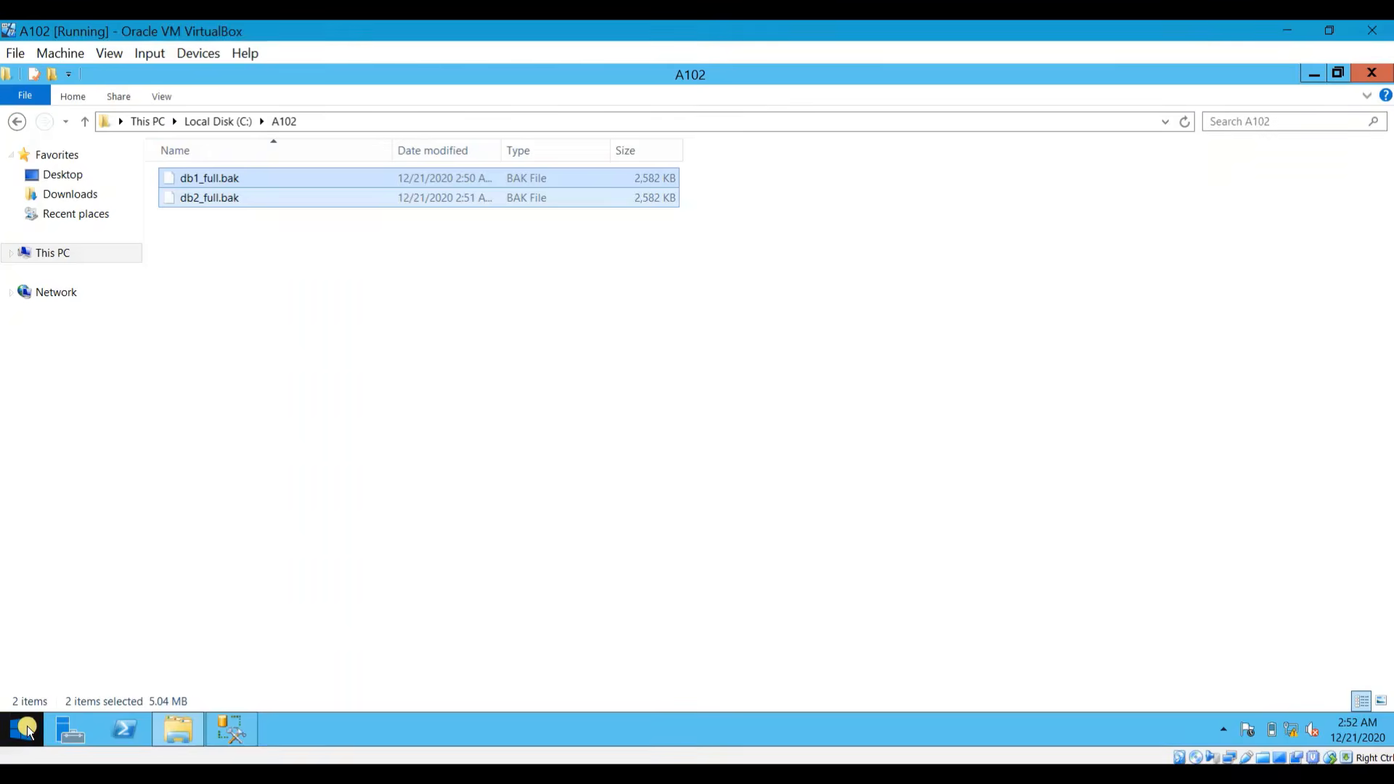
{"action": "right_click", "coordinate": [26, 730]}
{"action": "left_click", "coordinate": [71, 674]}
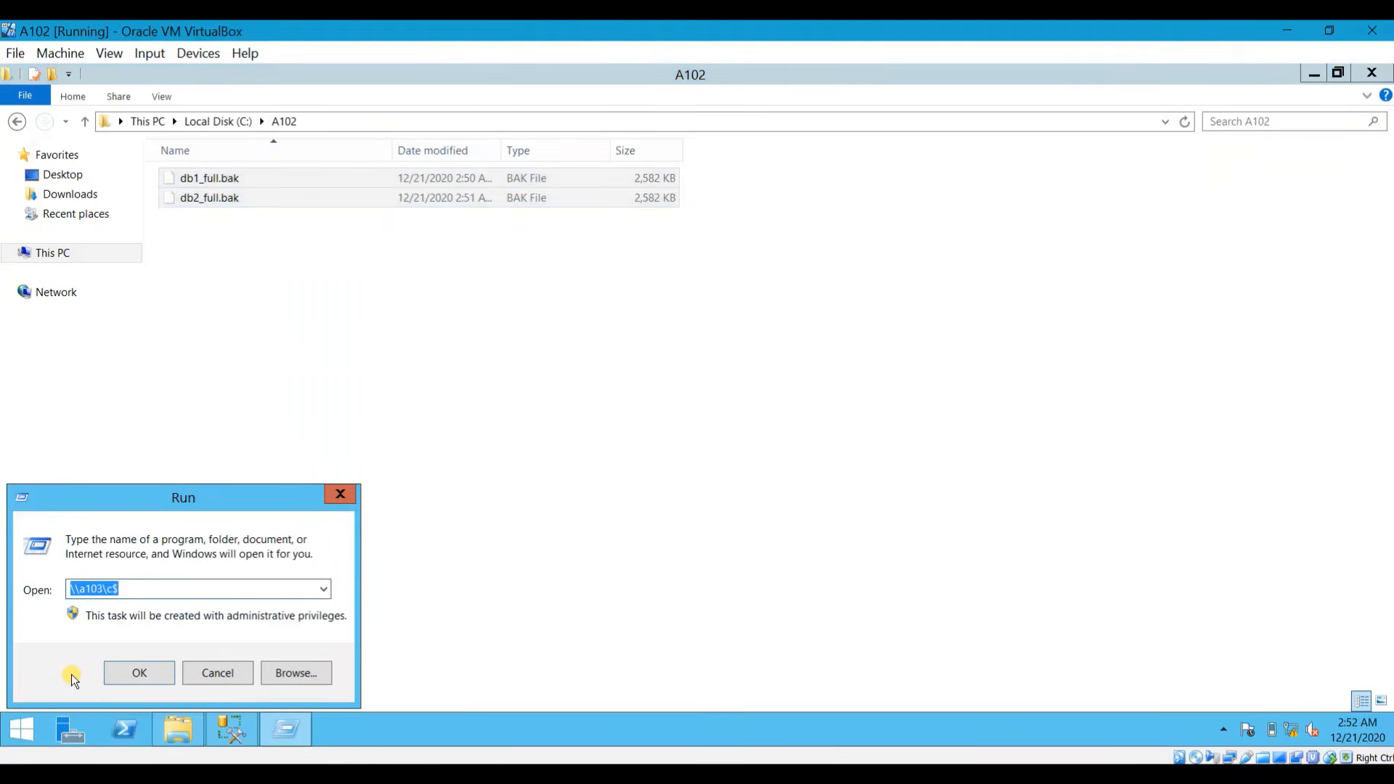
{"action": "key", "text": "End"}
{"action": "left_click", "coordinate": [139, 673]}
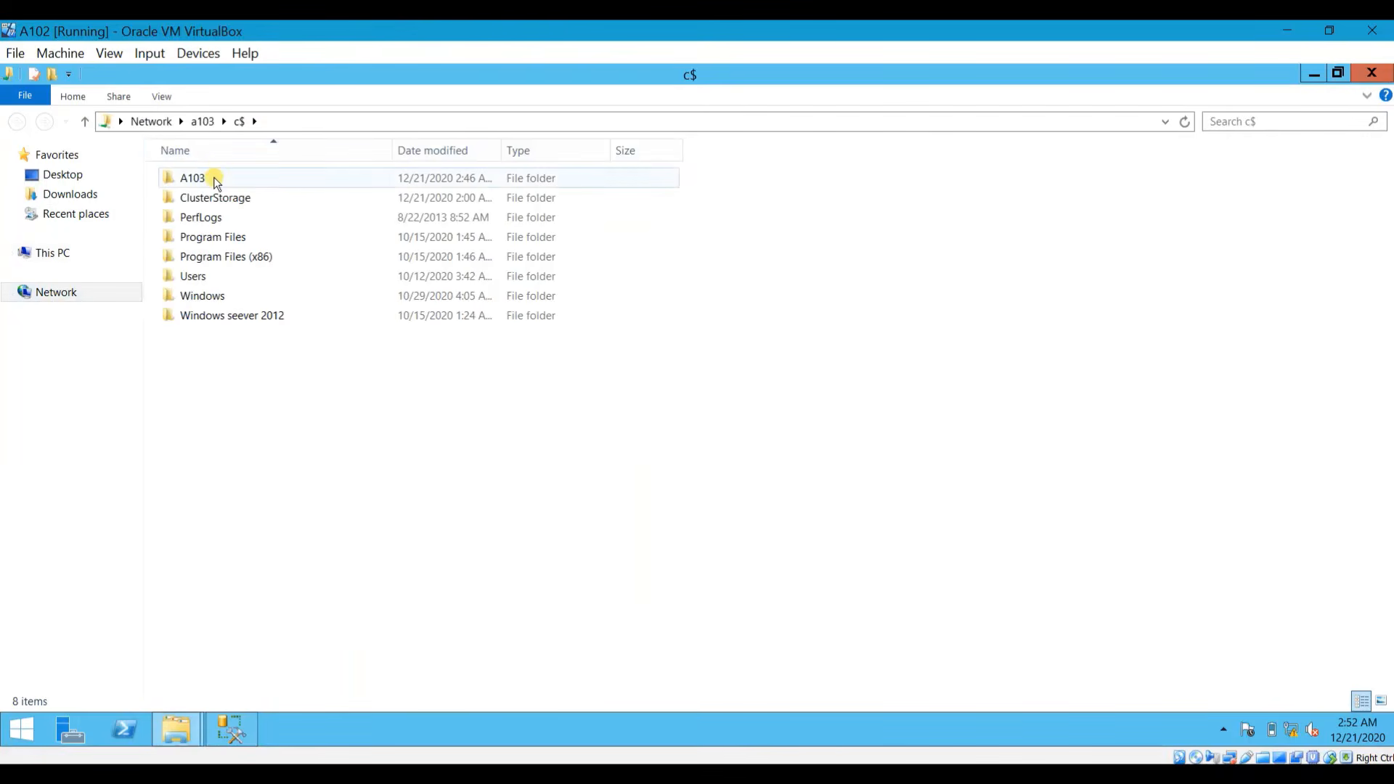
{"action": "double_click", "coordinate": [215, 181]}
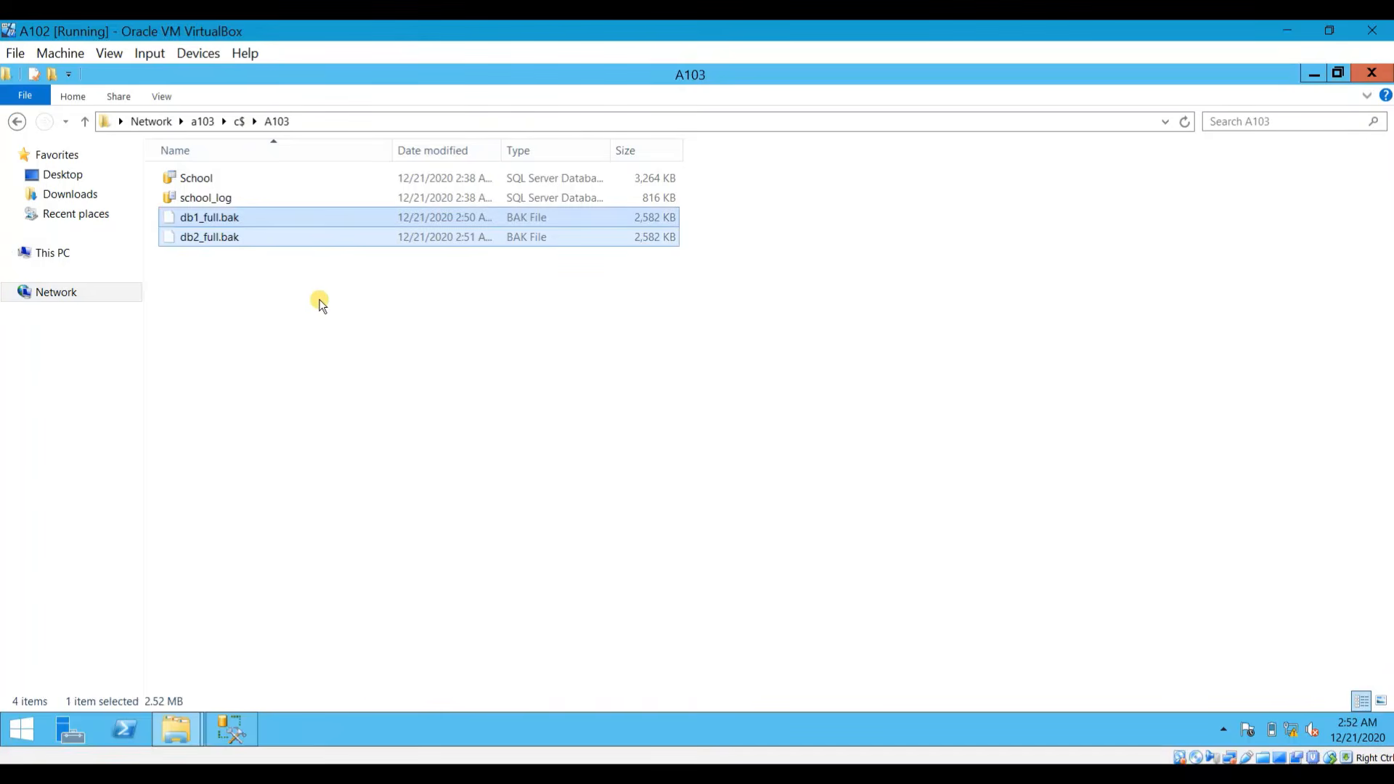
{"action": "left_click", "coordinate": [383, 411]}
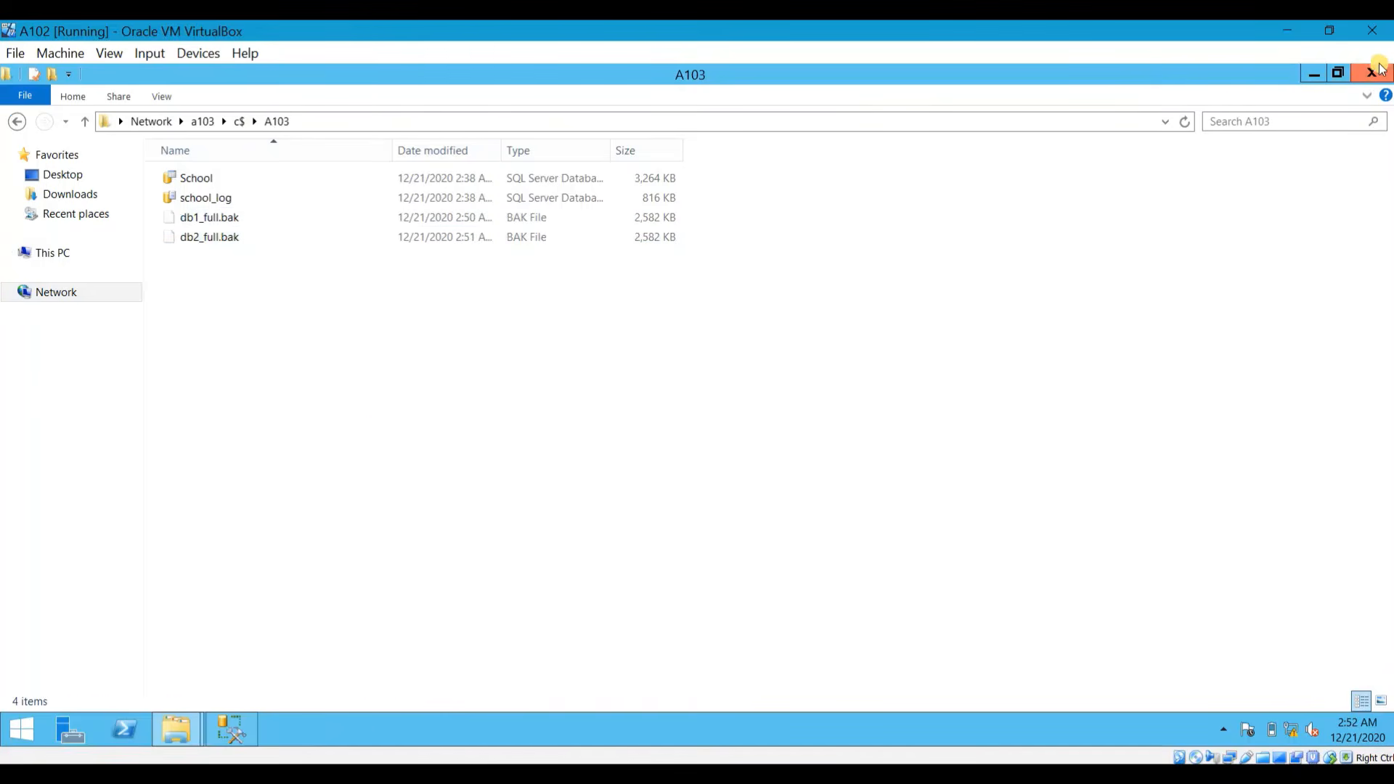
Step: Close the open folder windows on A102 and switch back to the A103 machine
{"action": "mouse_move", "coordinate": [1274, 42]}
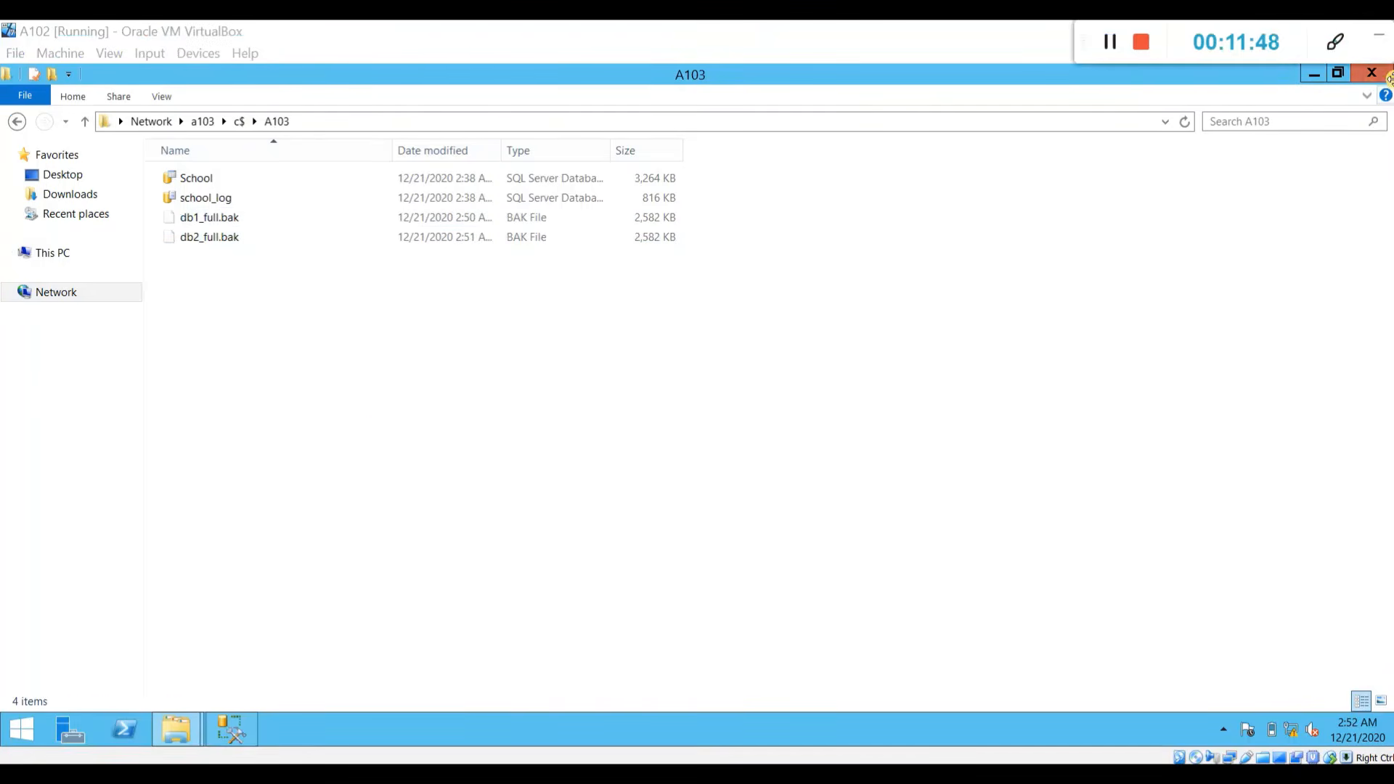
{"action": "left_click", "coordinate": [1137, 49]}
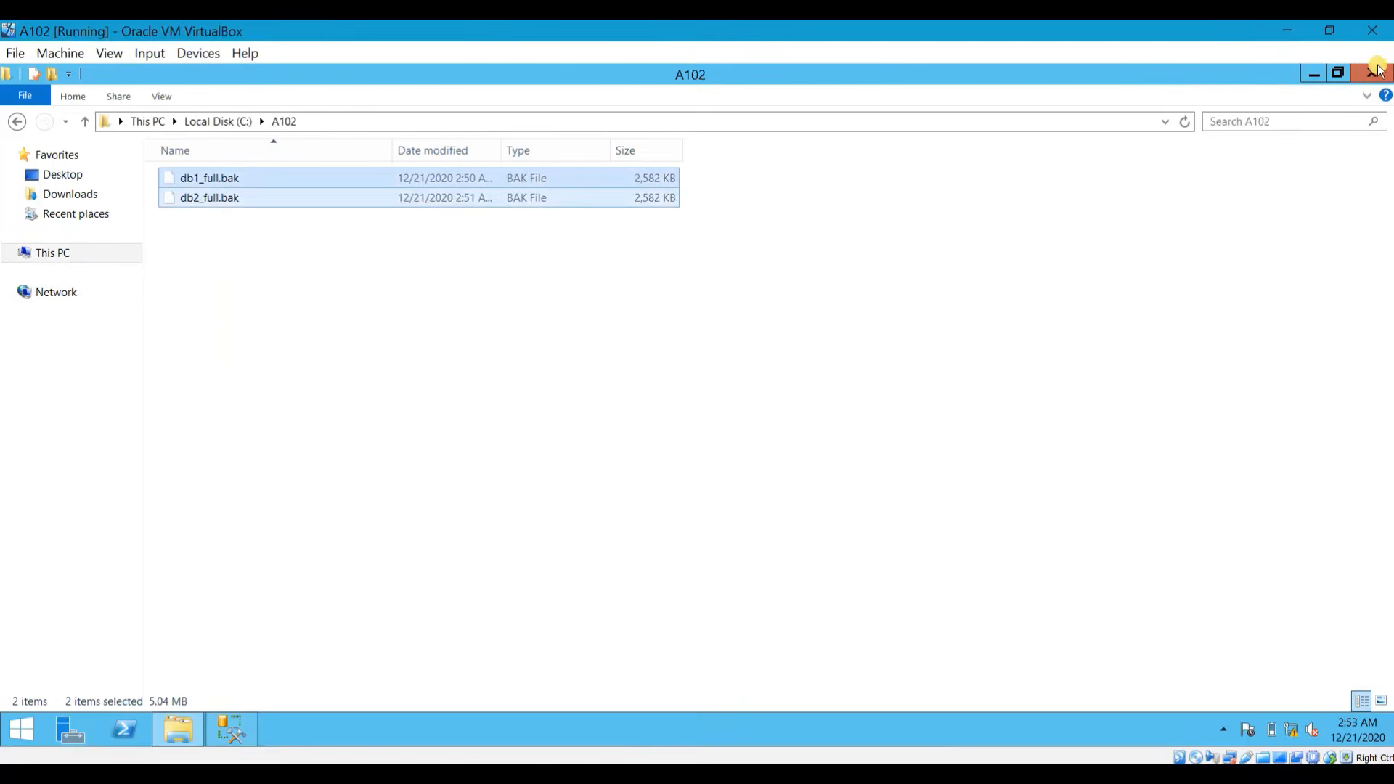
{"action": "left_click", "coordinate": [1376, 71]}
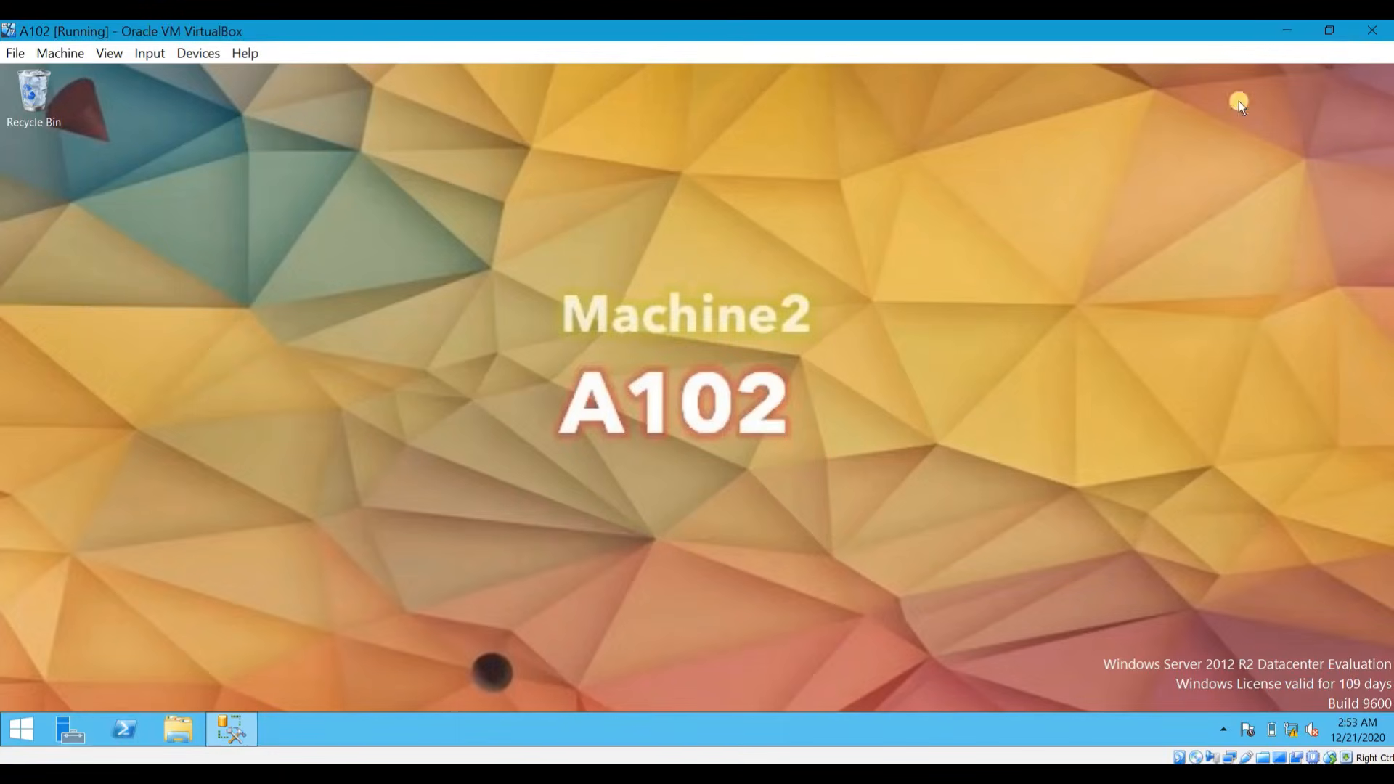
{"action": "mouse_move", "coordinate": [952, 774]}
{"action": "left_click", "coordinate": [1052, 701]}
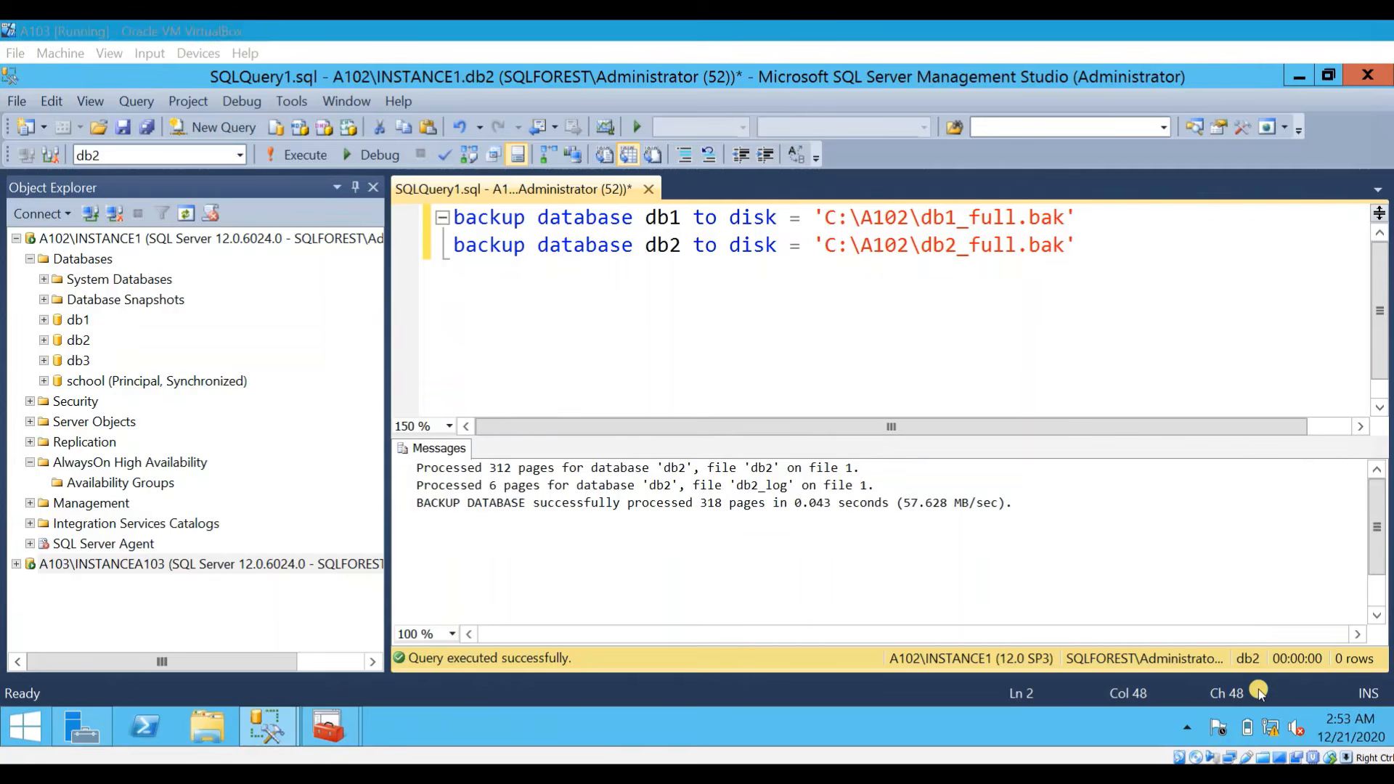
Step: Collapse A102\INSTANCE1 and open a new query window connected to A103\INSTANCEA103
{"action": "left_click", "coordinate": [109, 563]}
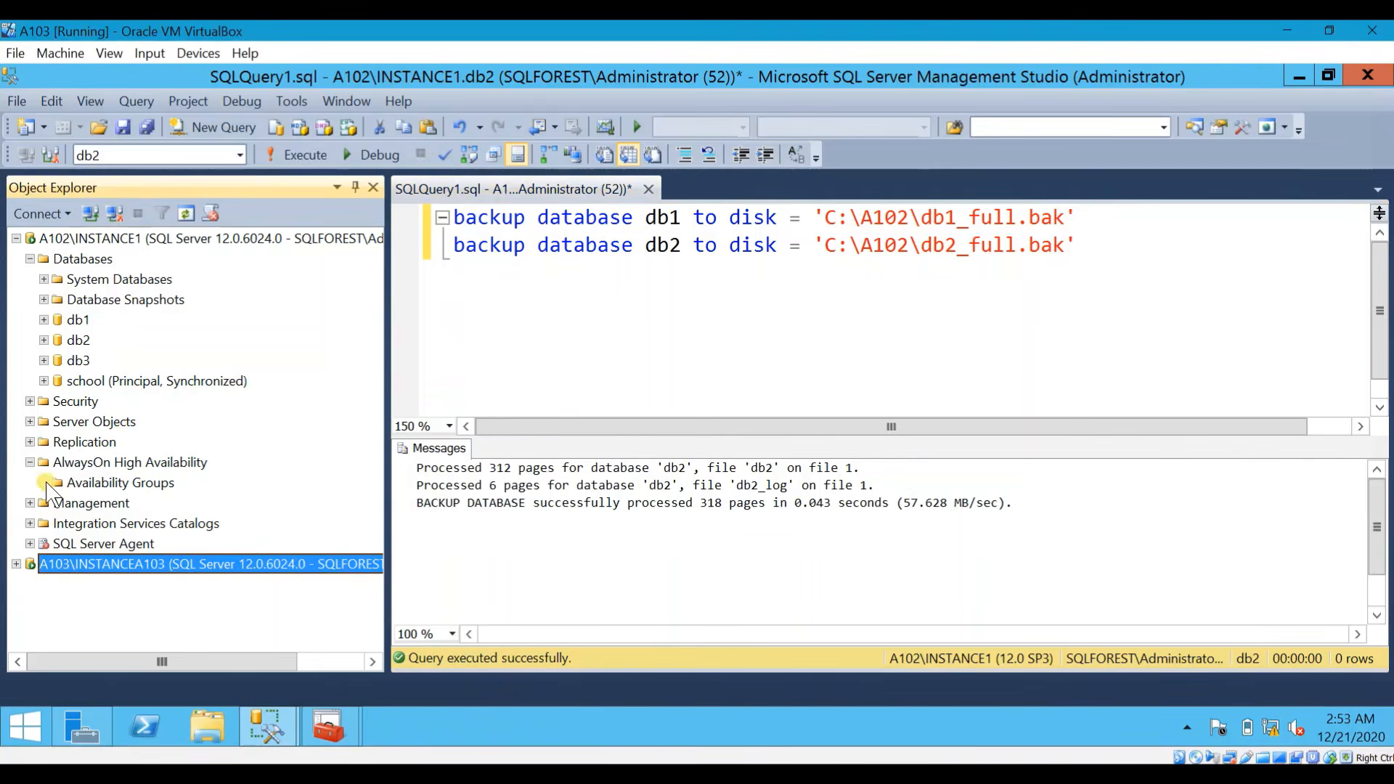
{"action": "left_click", "coordinate": [15, 238]}
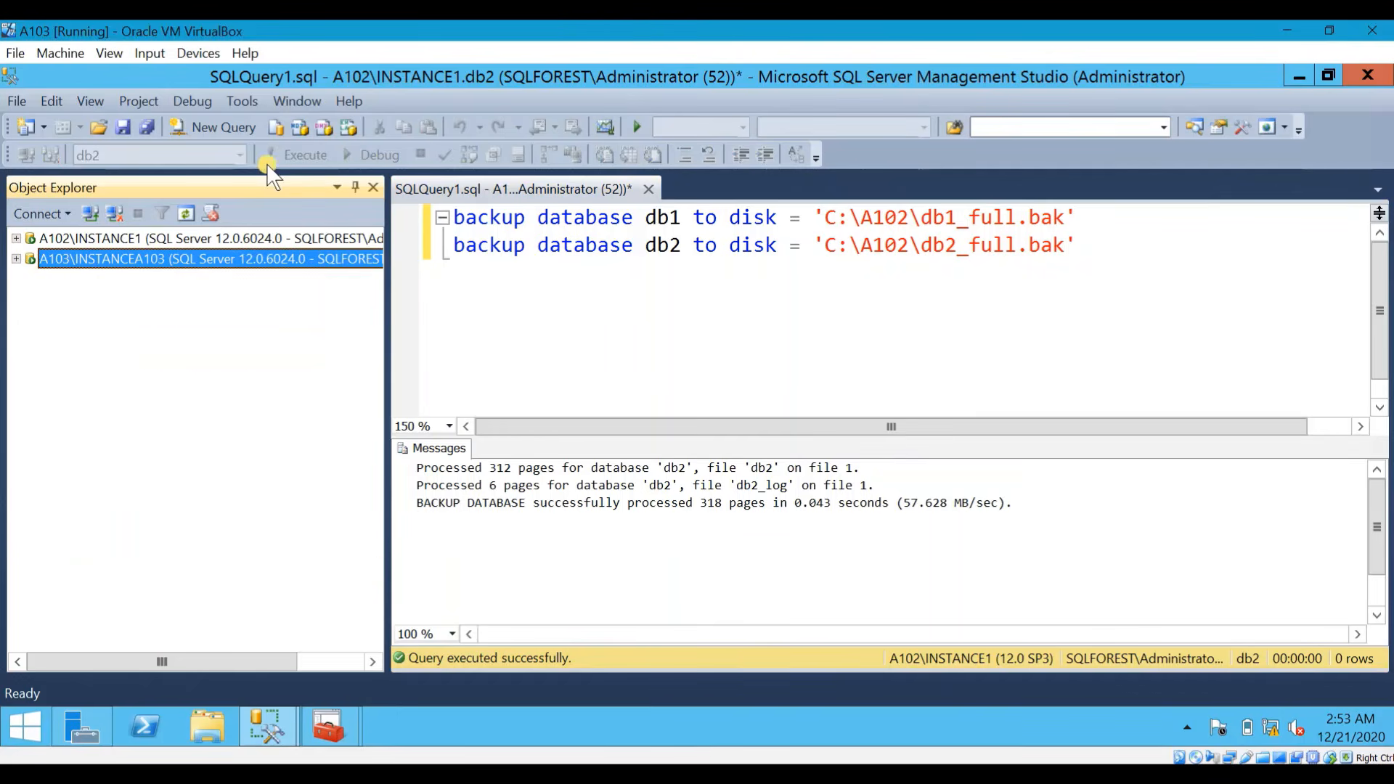
{"action": "left_click", "coordinate": [198, 125]}
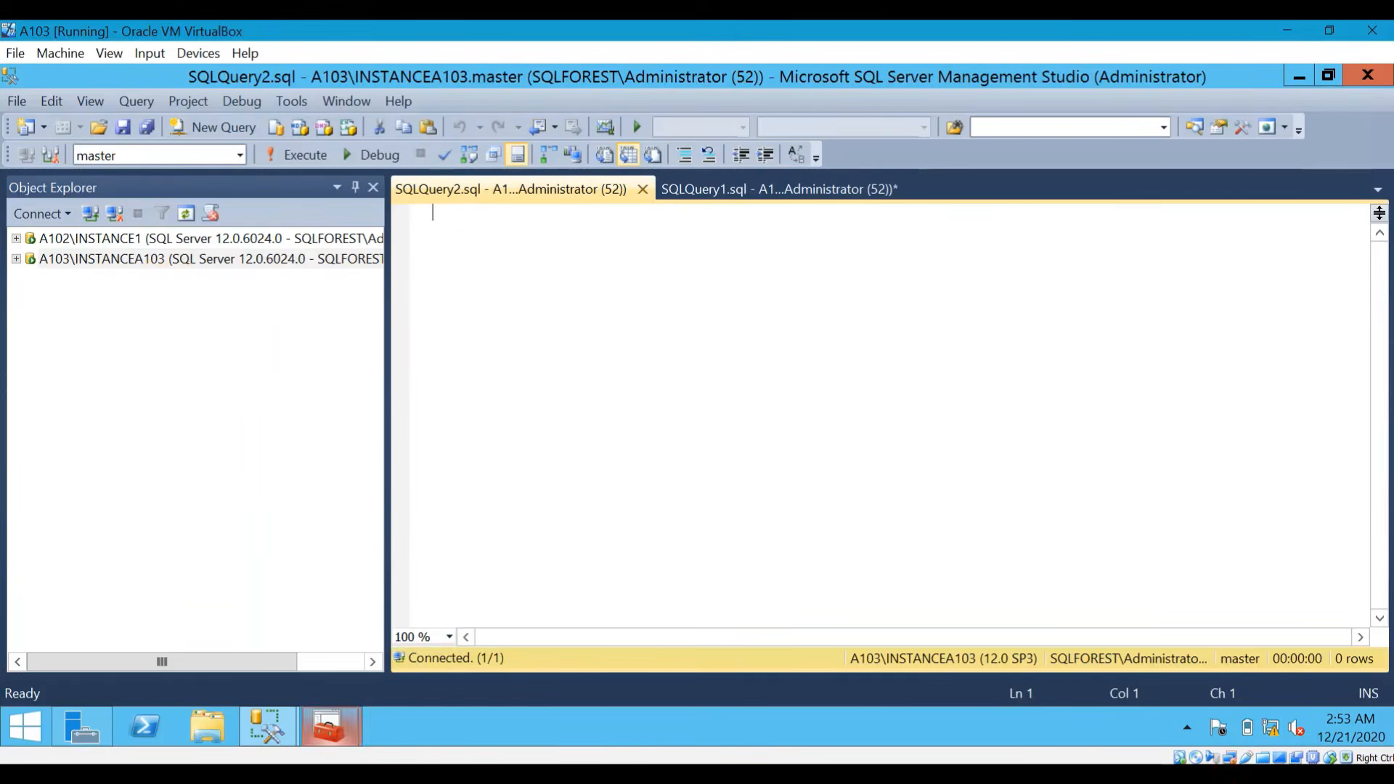
Step: Expand the databases of A103\INSTANCEA103 and start a Restore Database operation there
{"action": "left_click", "coordinate": [61, 259]}
{"action": "right_click", "coordinate": [62, 257]}
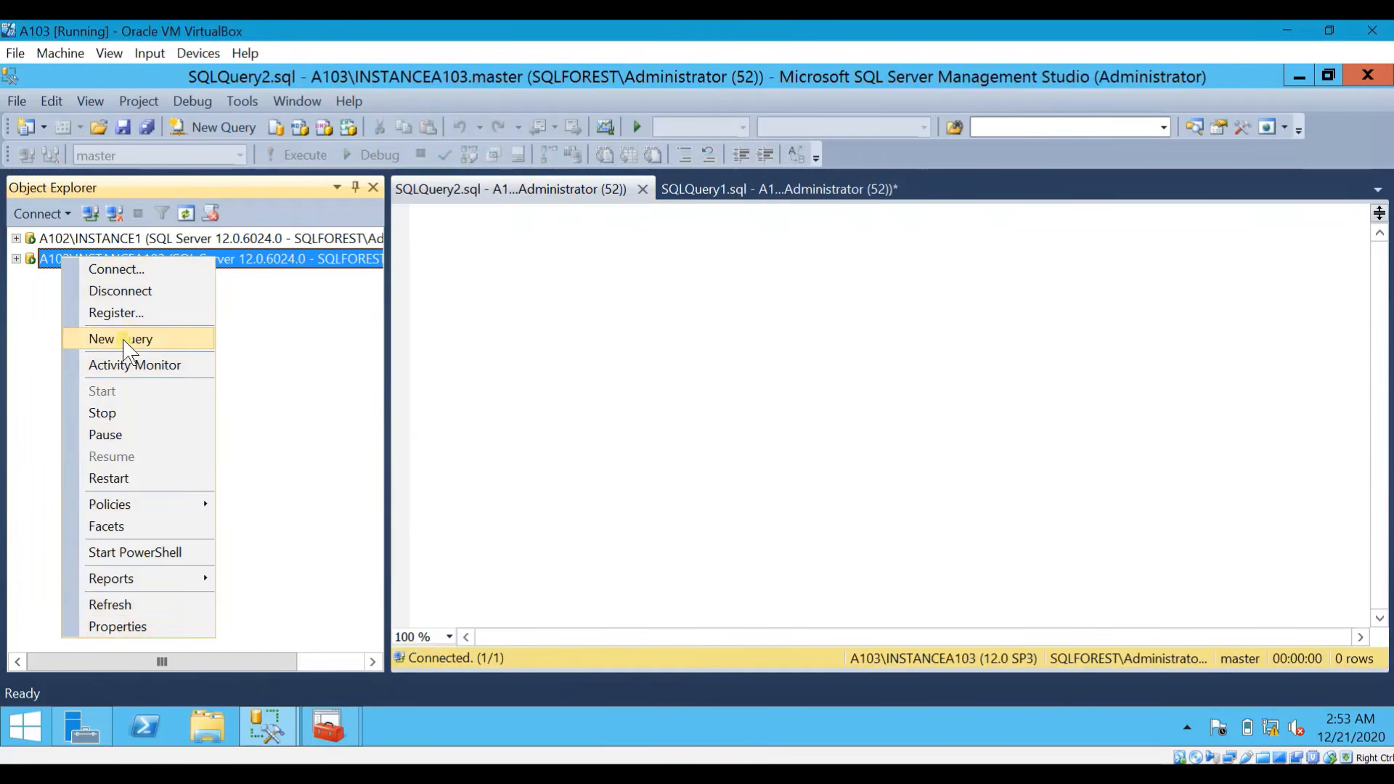
{"action": "left_click", "coordinate": [41, 258]}
{"action": "left_click", "coordinate": [16, 259]}
{"action": "left_click", "coordinate": [95, 280]}
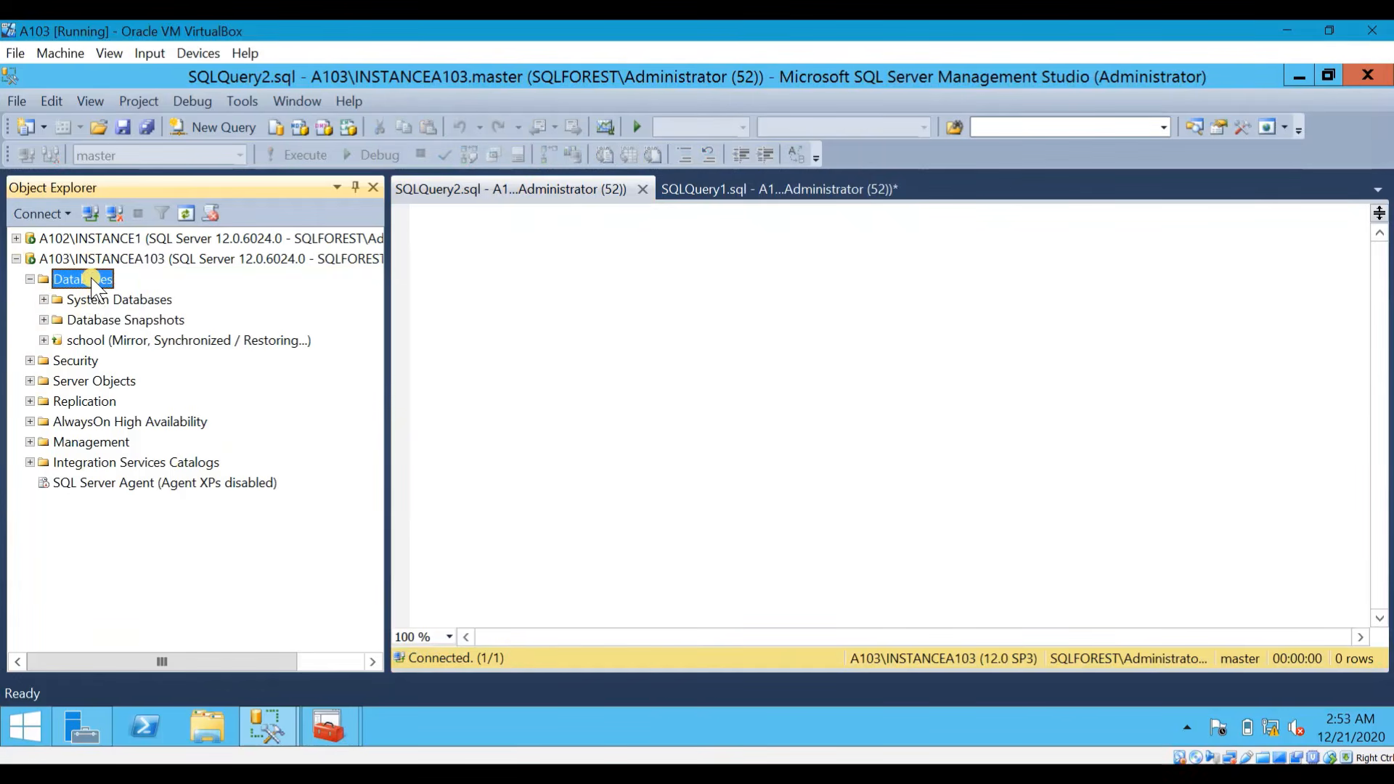
{"action": "right_click", "coordinate": [93, 279]}
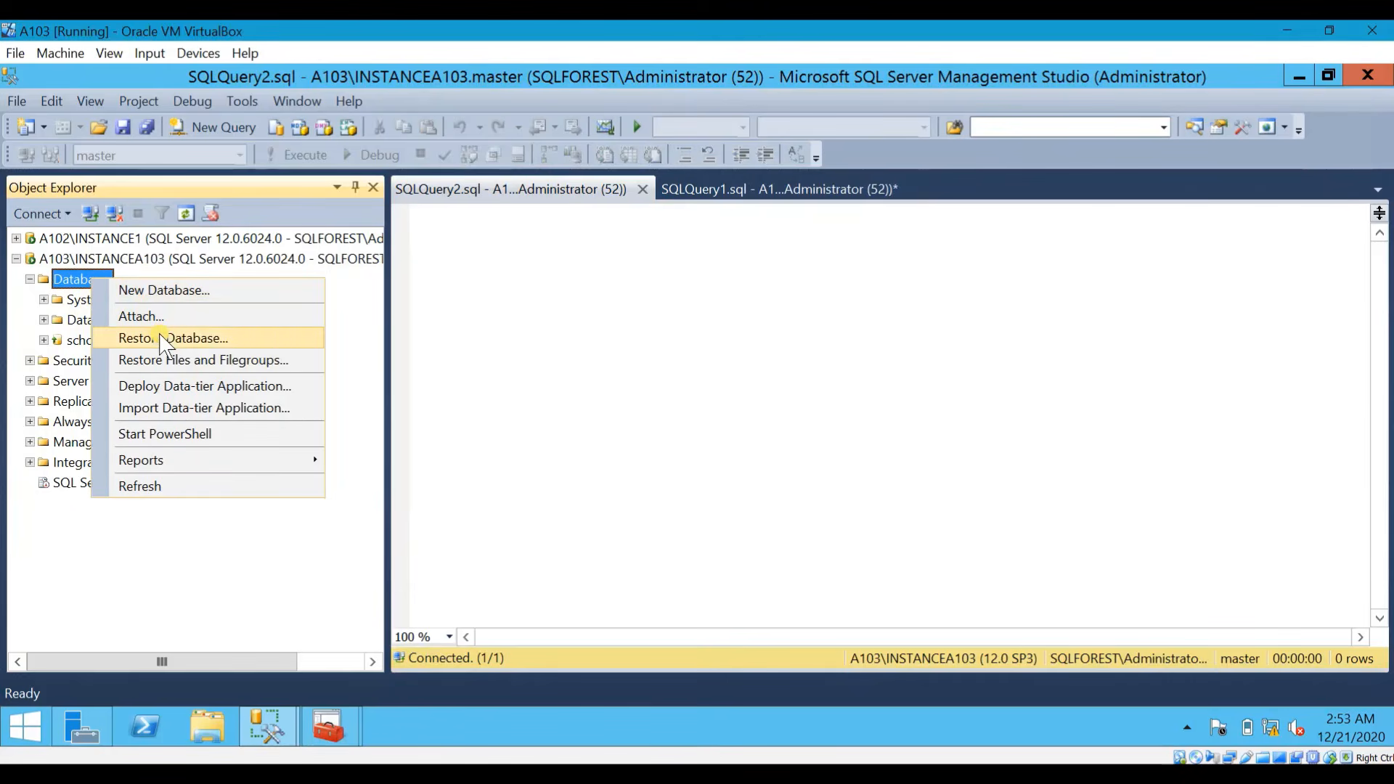
{"action": "left_click", "coordinate": [243, 337]}
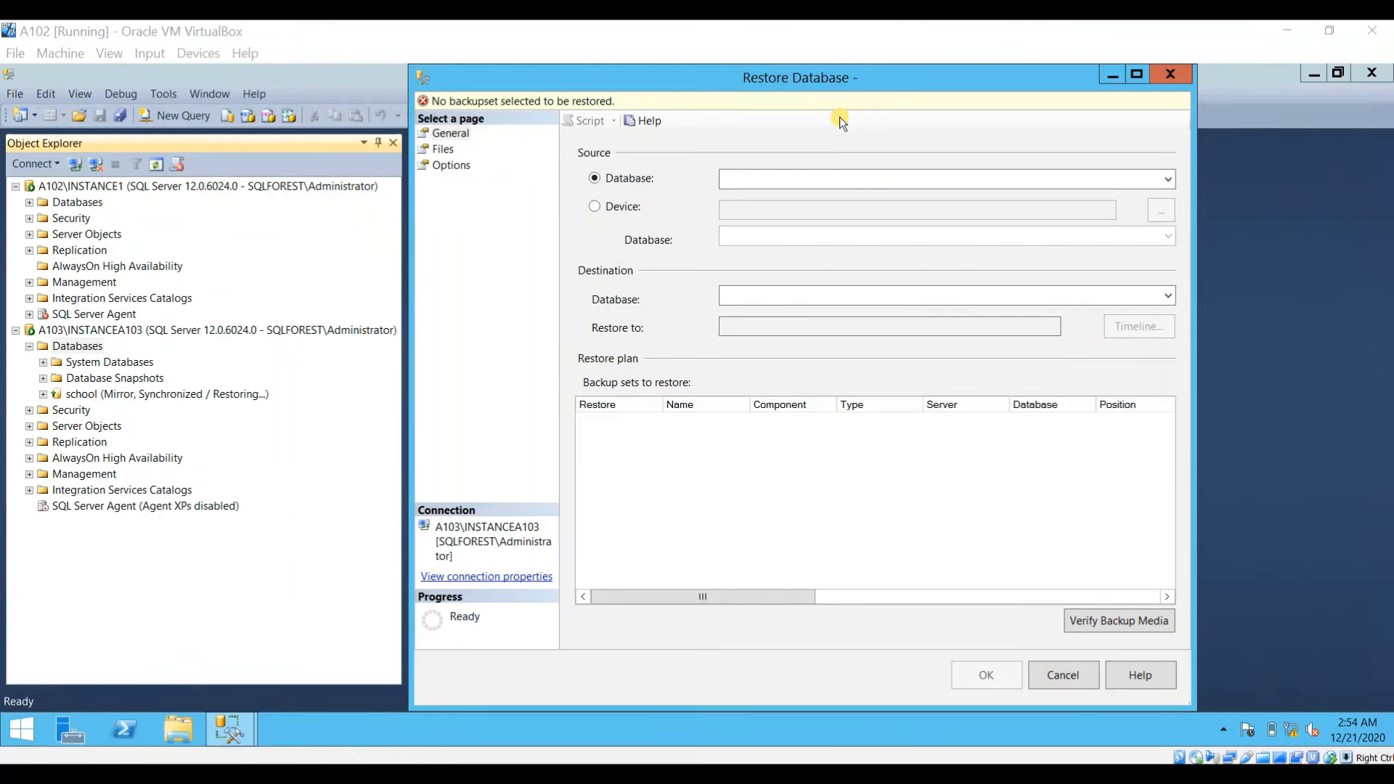
Step: Set the restore source to device and add both db1_full.bak and db2_full.bak from C:\A103
{"action": "left_click", "coordinate": [598, 209]}
{"action": "left_click", "coordinate": [1158, 219]}
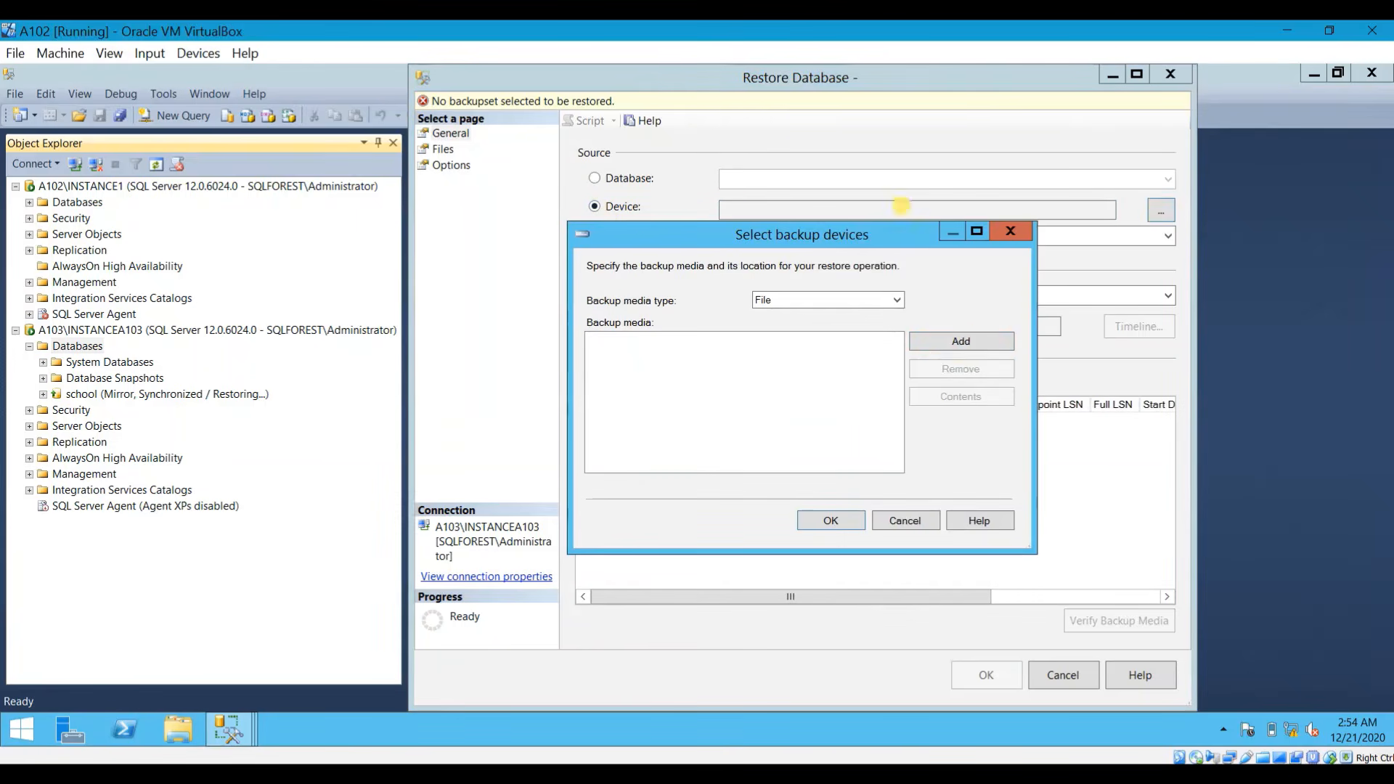
{"action": "left_click", "coordinate": [976, 340]}
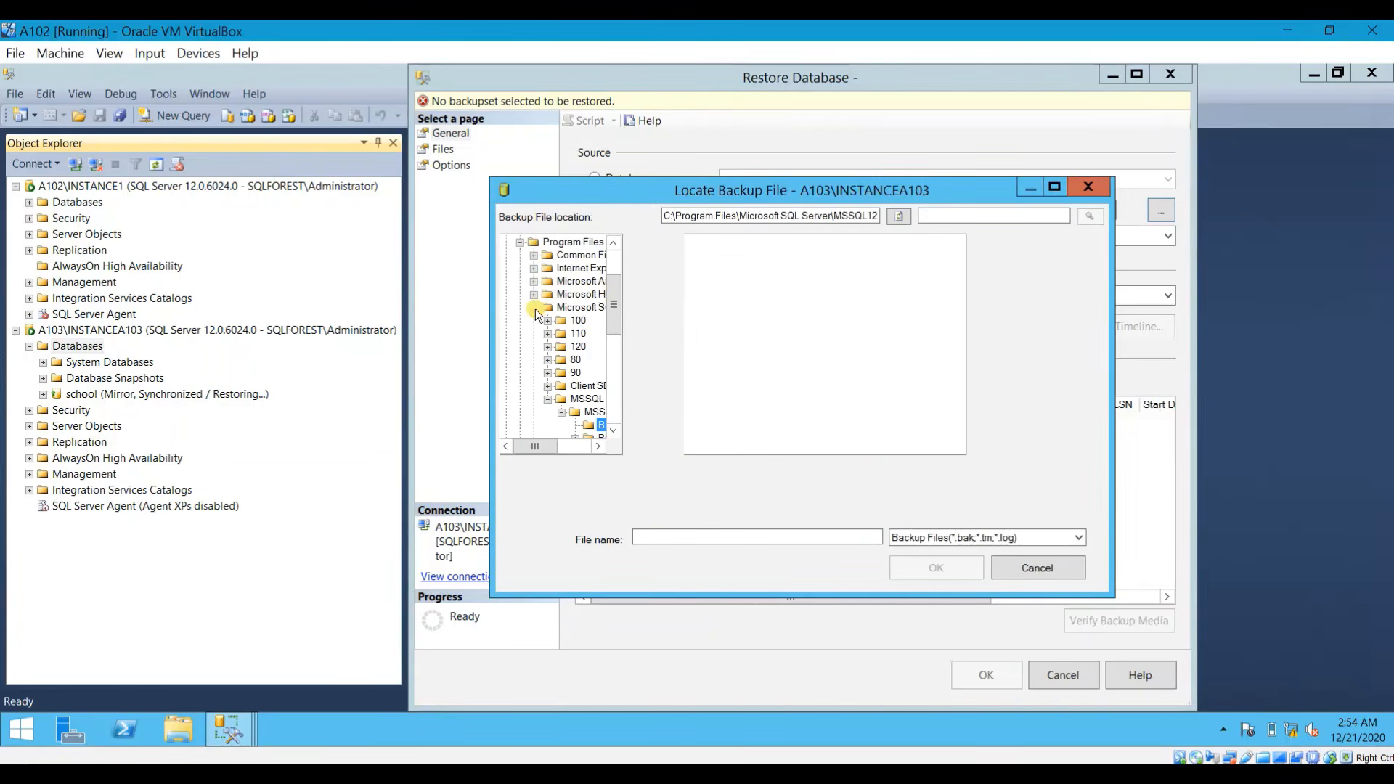
{"action": "left_click", "coordinate": [535, 307]}
{"action": "left_click", "coordinate": [521, 242]}
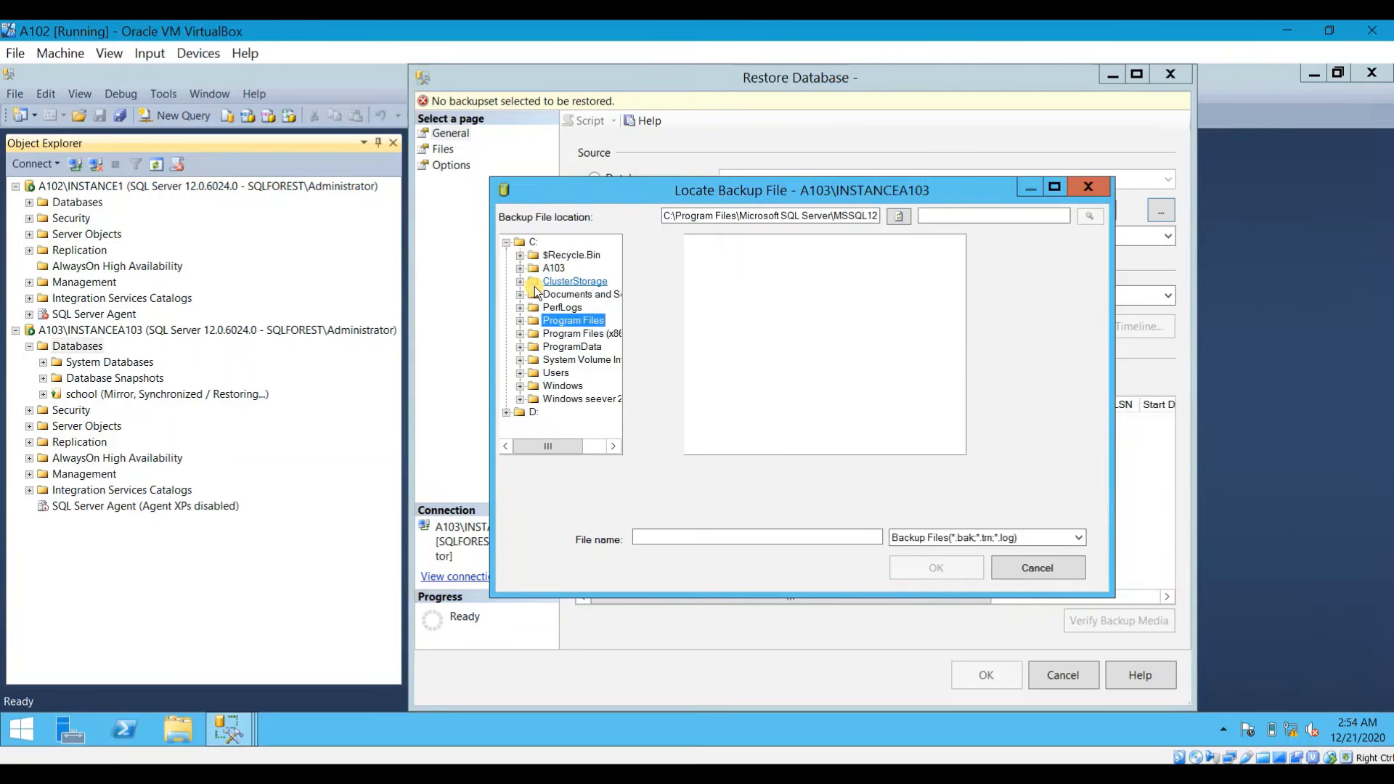
{"action": "left_click", "coordinate": [552, 268]}
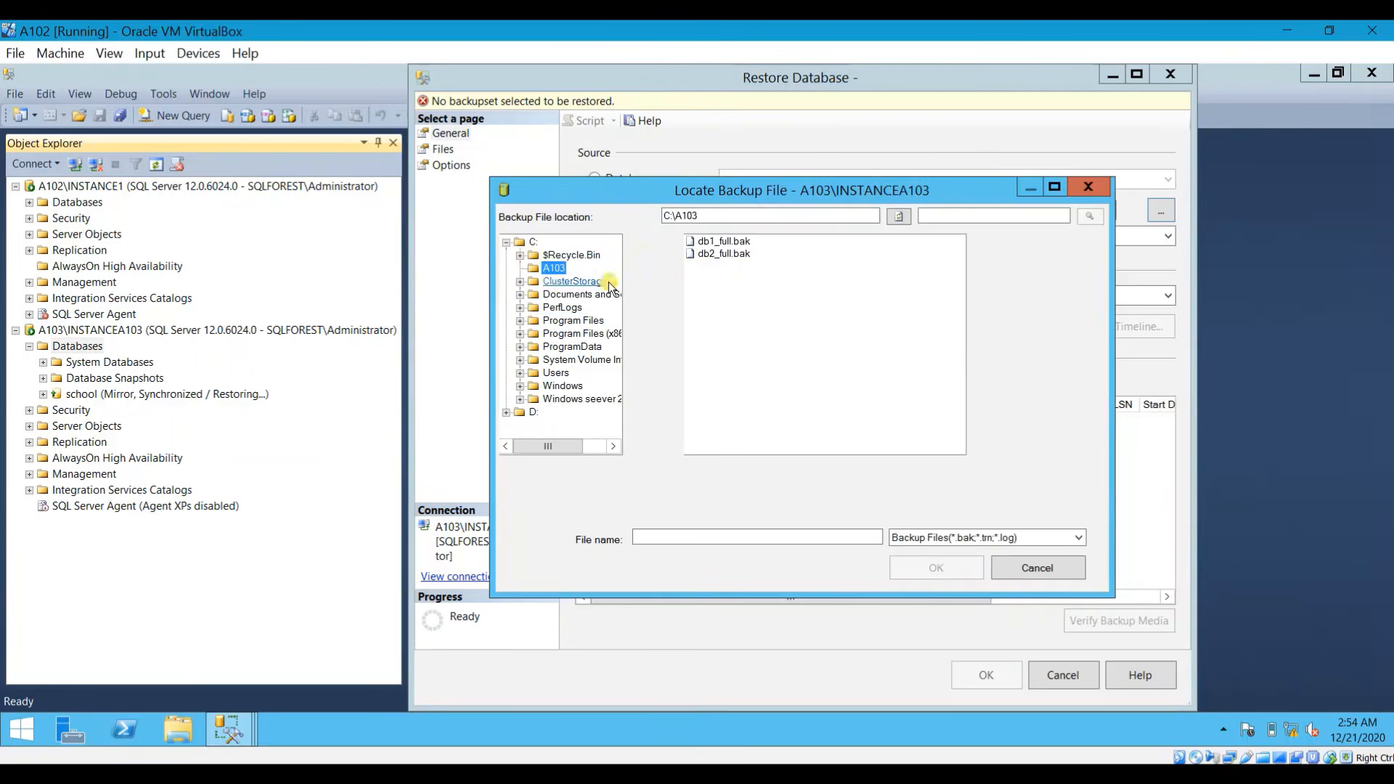
{"action": "left_click", "coordinate": [729, 243]}
{"action": "left_click", "coordinate": [729, 253], "text": "shift"}
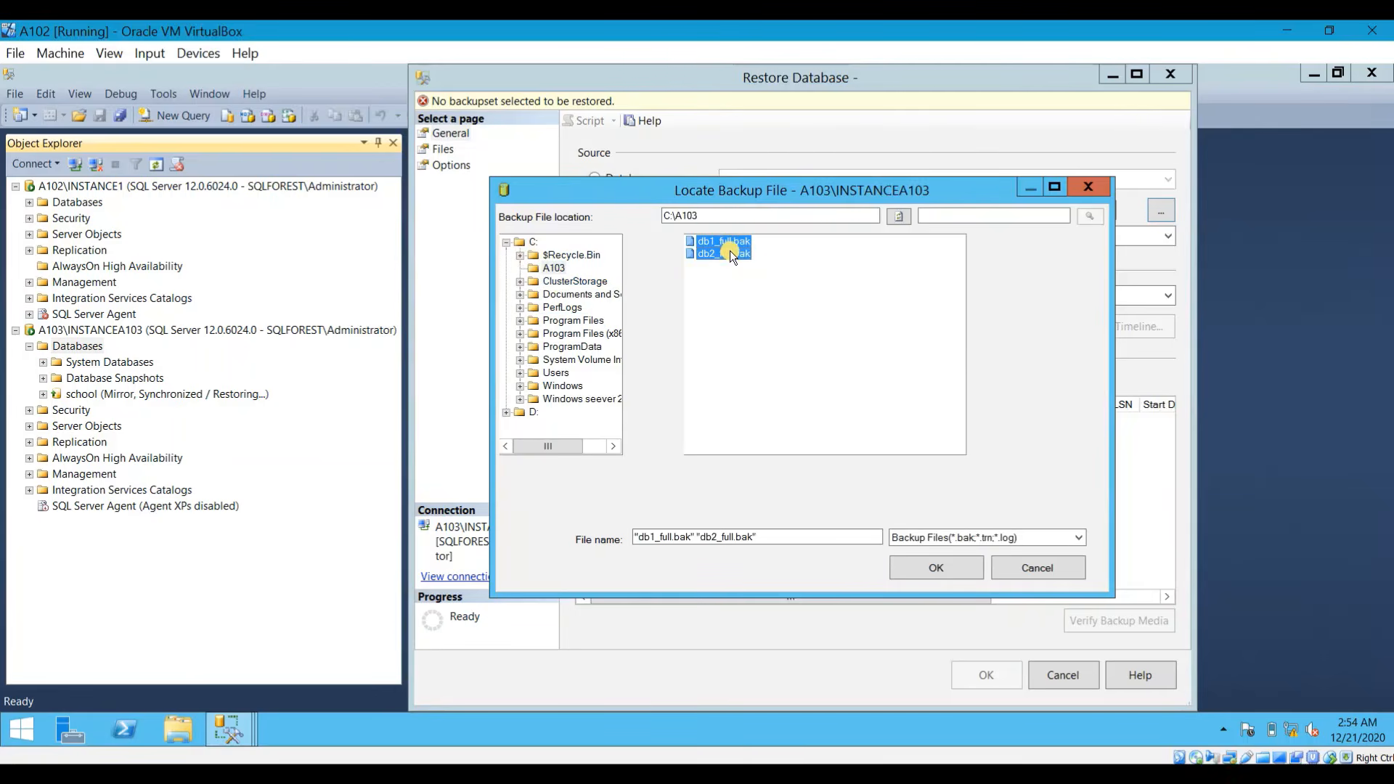
{"action": "left_click", "coordinate": [944, 567]}
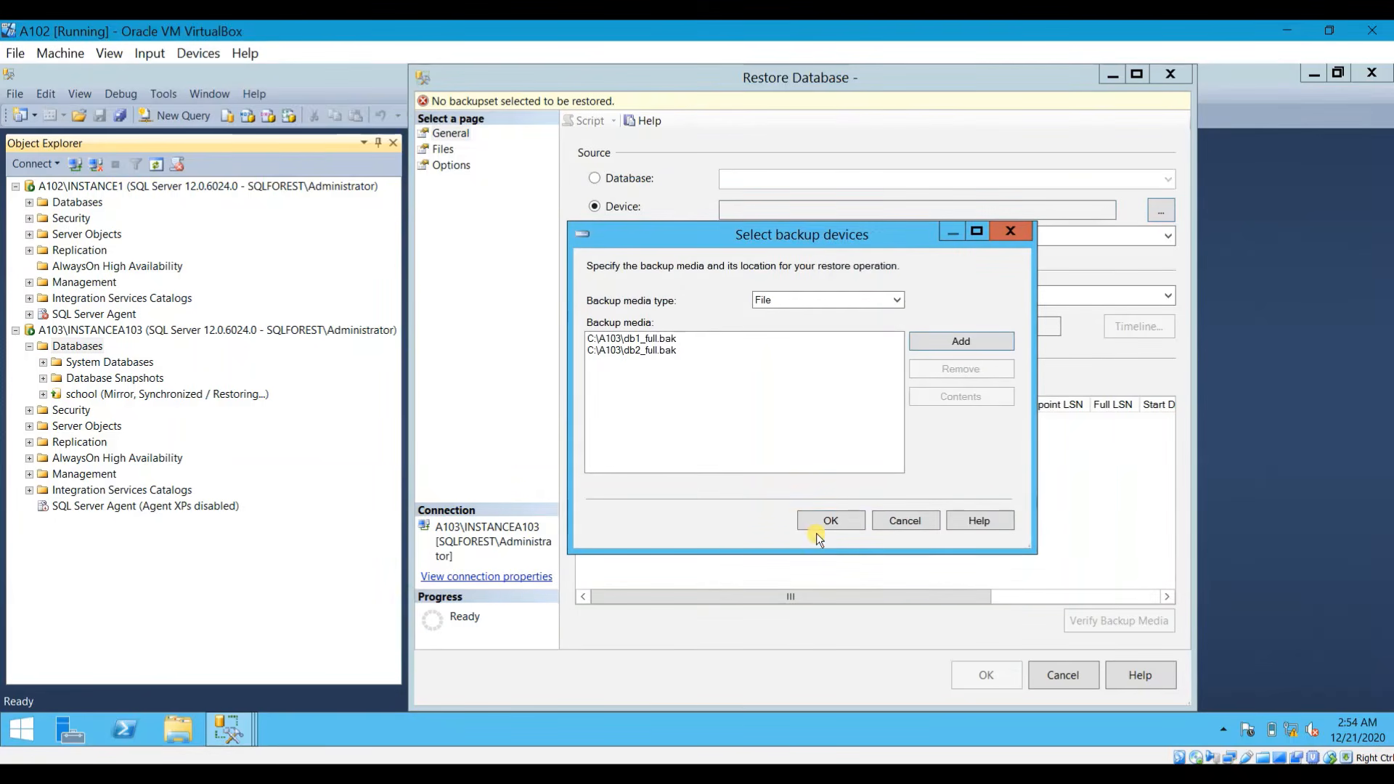
{"action": "left_click", "coordinate": [841, 521]}
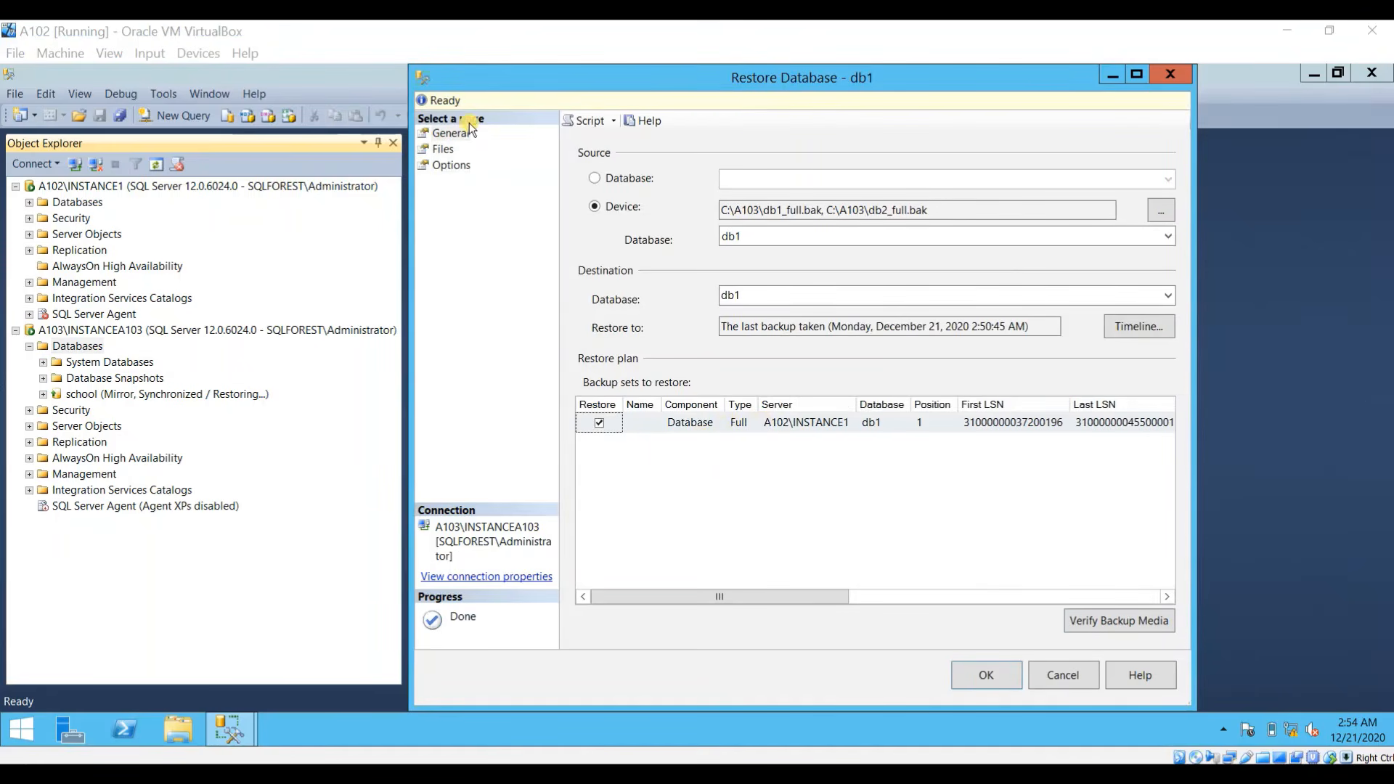
Step: Try to restore db1 using RESTORE WITH NORECOVERY without relocating its files
{"action": "left_click", "coordinate": [448, 167]}
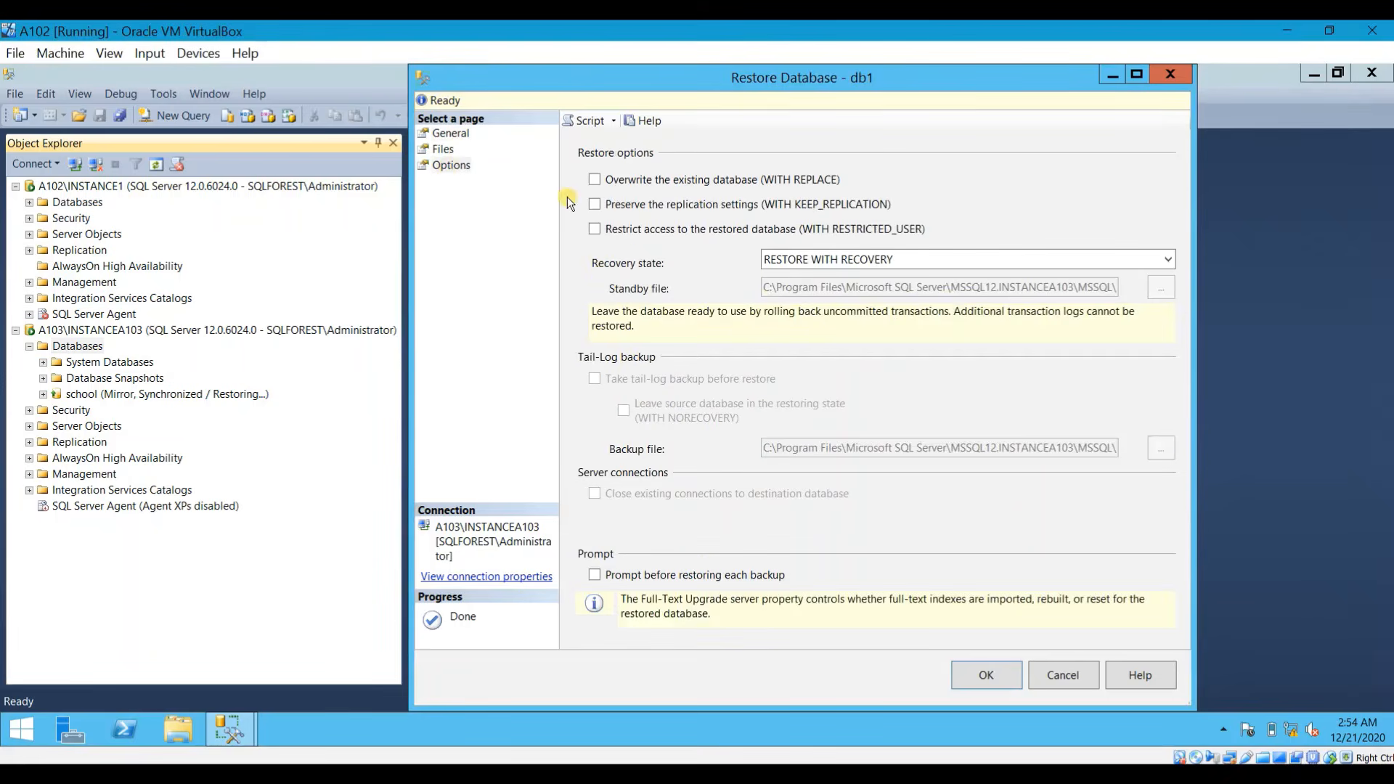
{"action": "left_click", "coordinate": [847, 258]}
{"action": "left_click", "coordinate": [842, 286]}
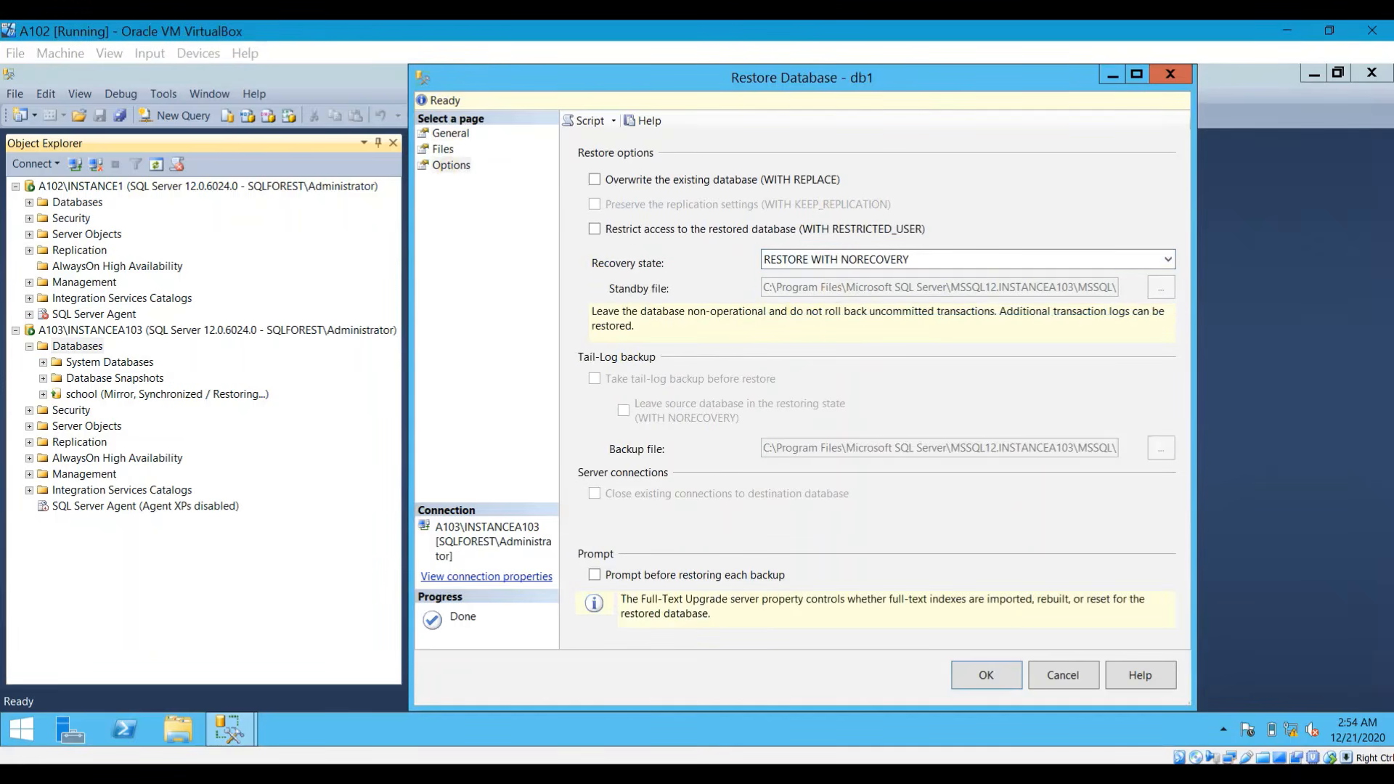
{"action": "left_click", "coordinate": [443, 149]}
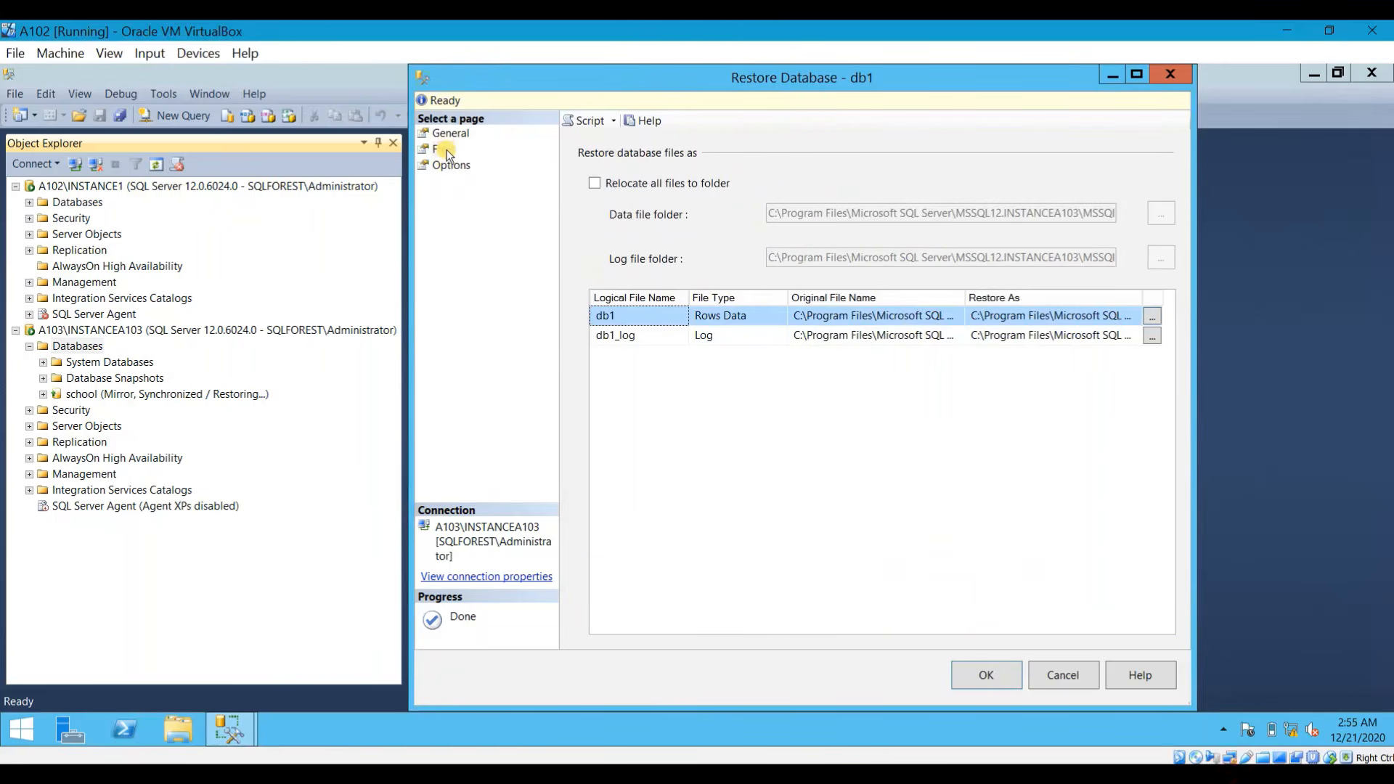
{"action": "left_click", "coordinate": [1002, 677]}
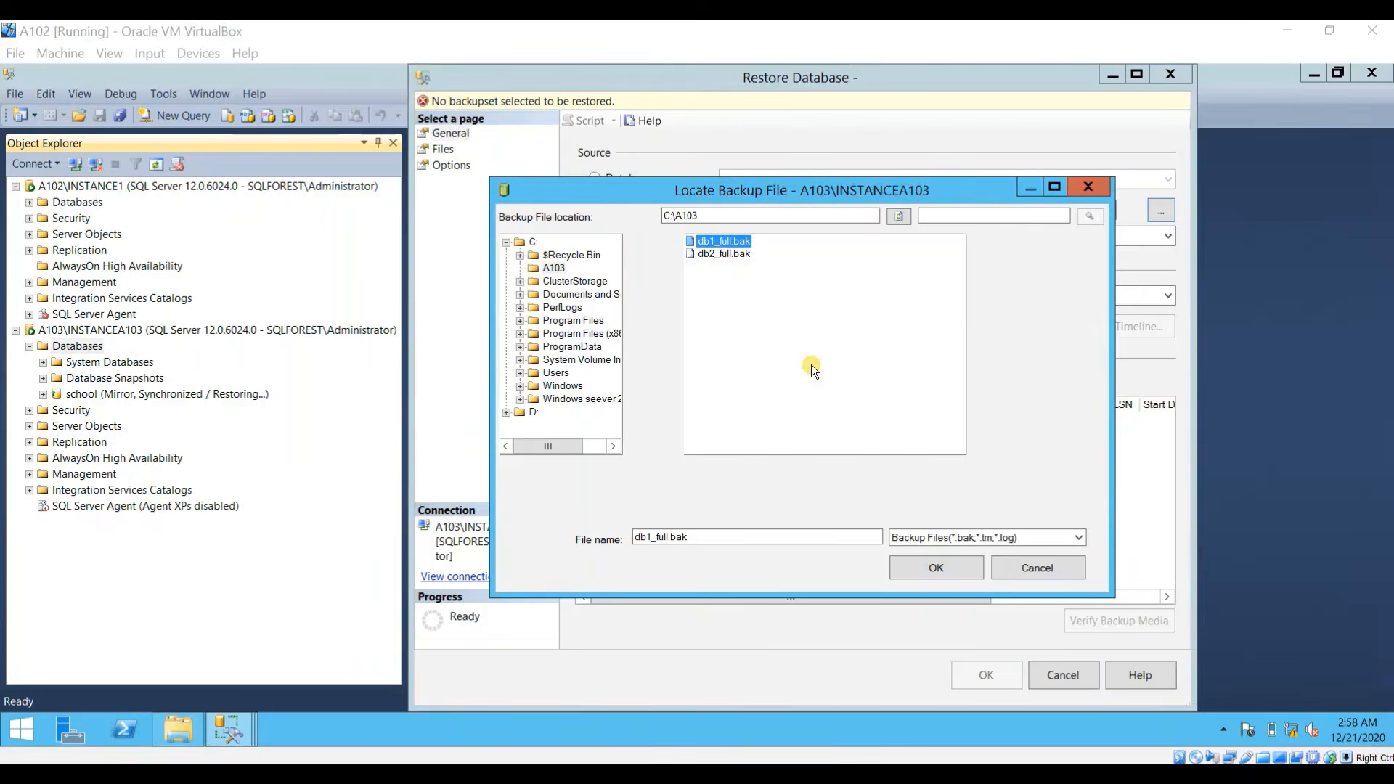
Step: Use only C:\A103\db1_full.bak as the restore source and relocate the db1 data file to the C:\A103 folder
{"action": "left_click", "coordinate": [925, 568]}
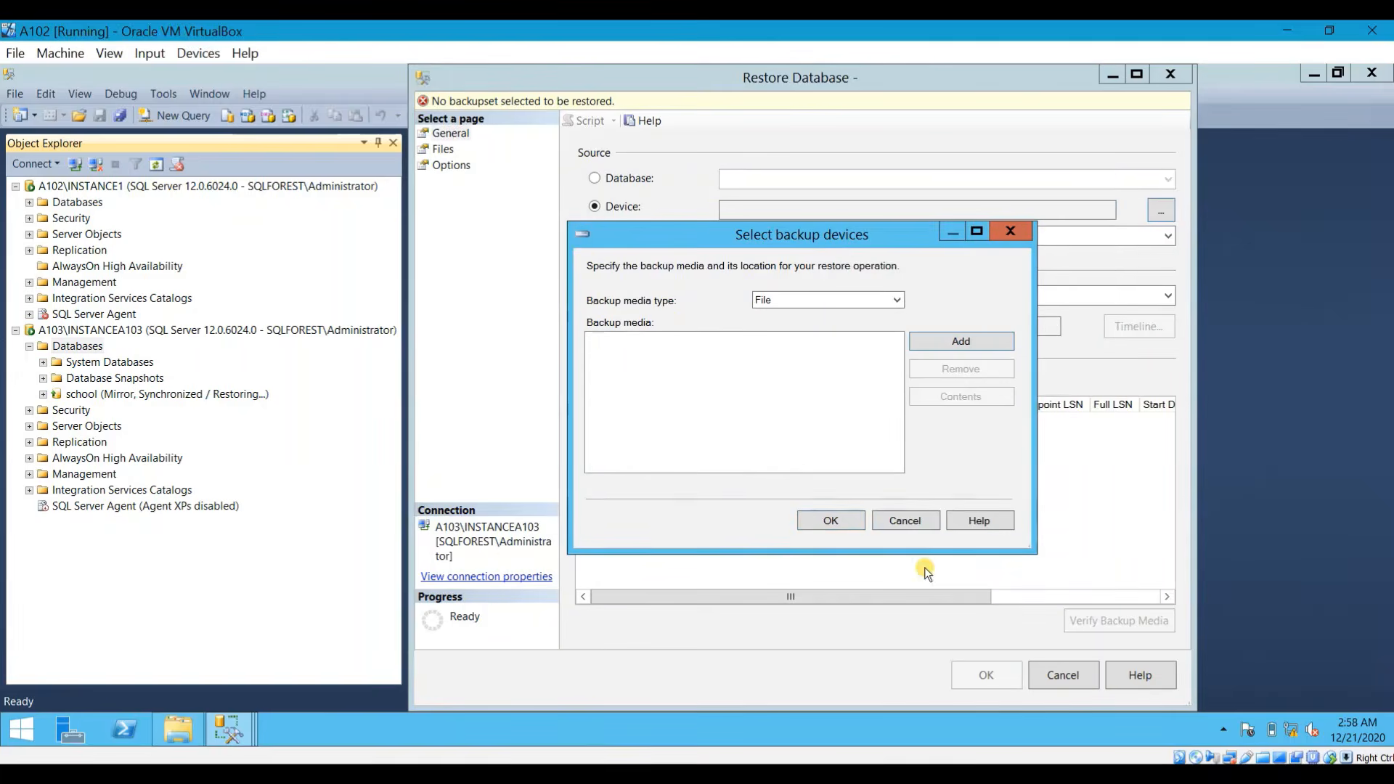
{"action": "left_click", "coordinate": [817, 520]}
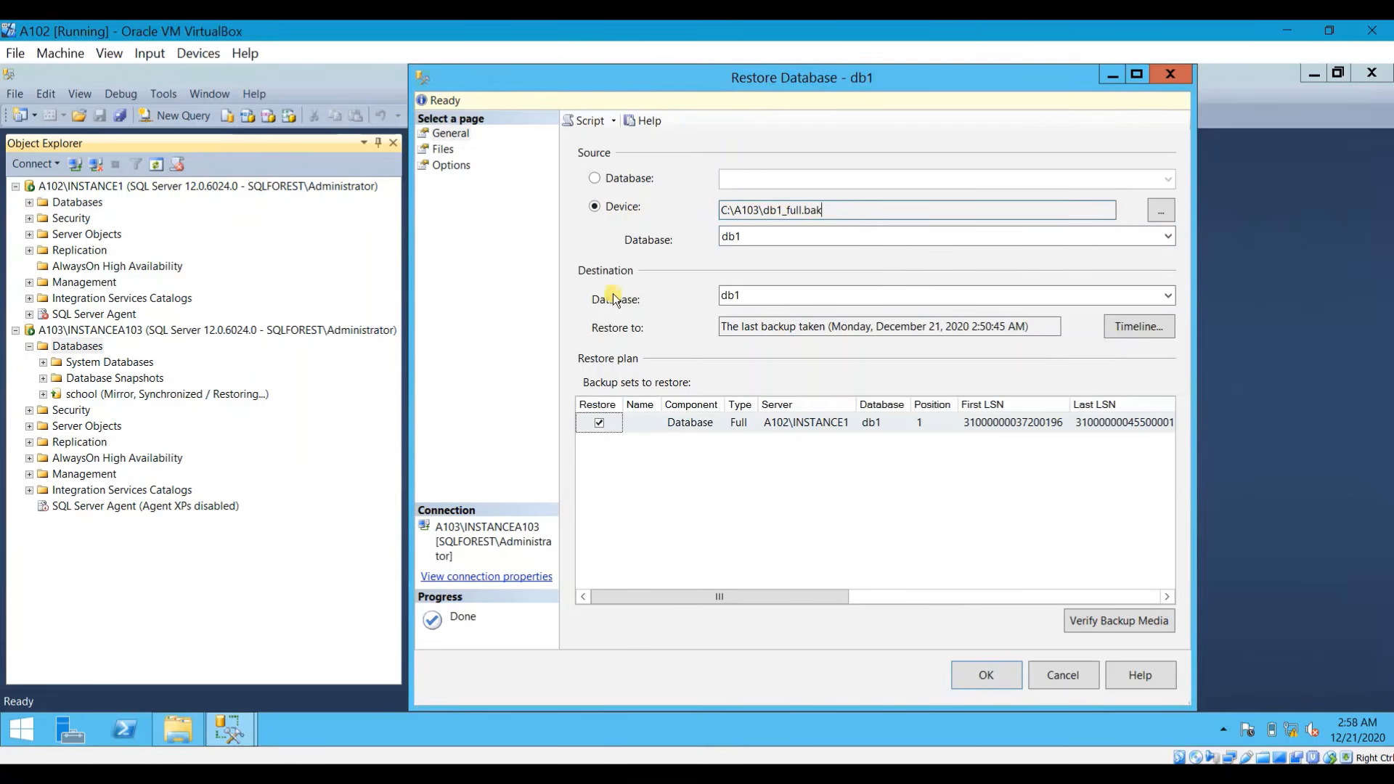
{"action": "left_click", "coordinate": [440, 148]}
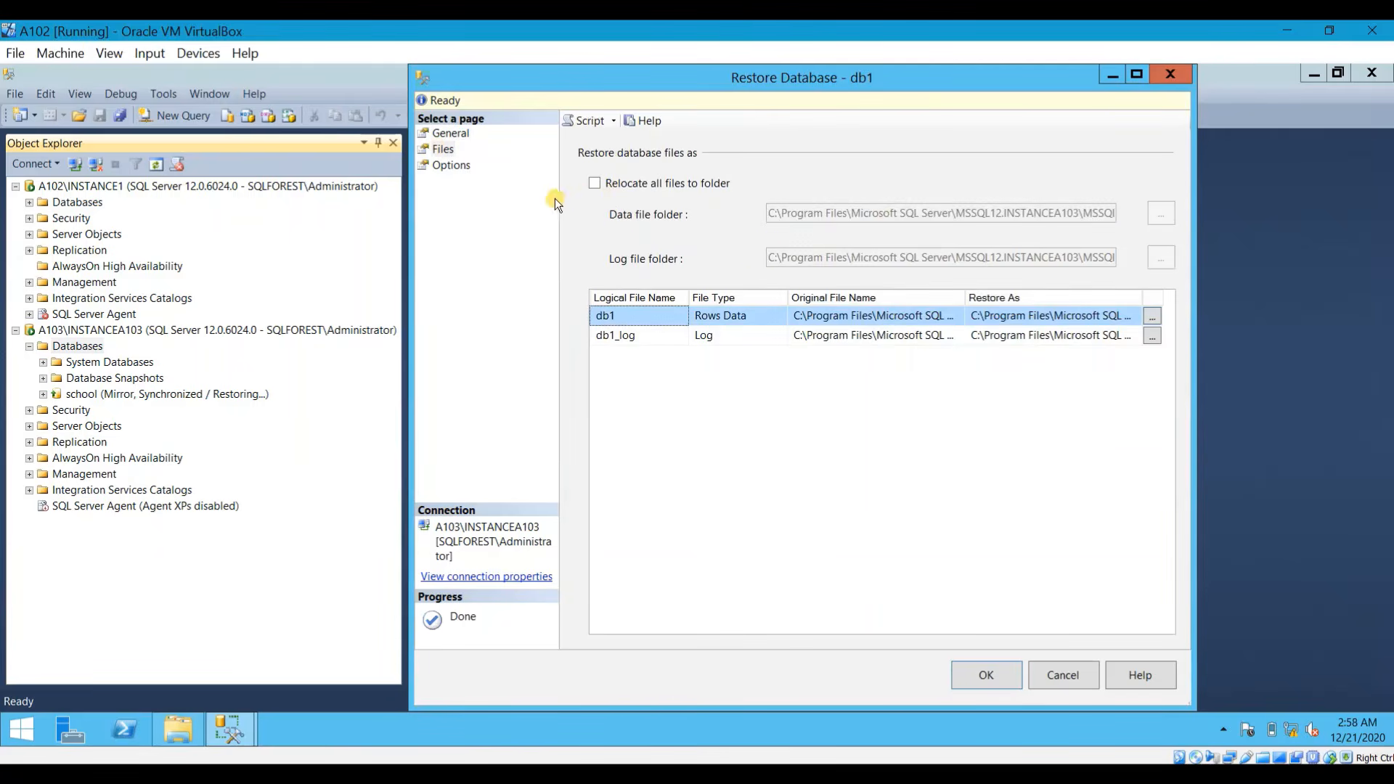
{"action": "left_click", "coordinate": [593, 185]}
{"action": "left_click", "coordinate": [1159, 213]}
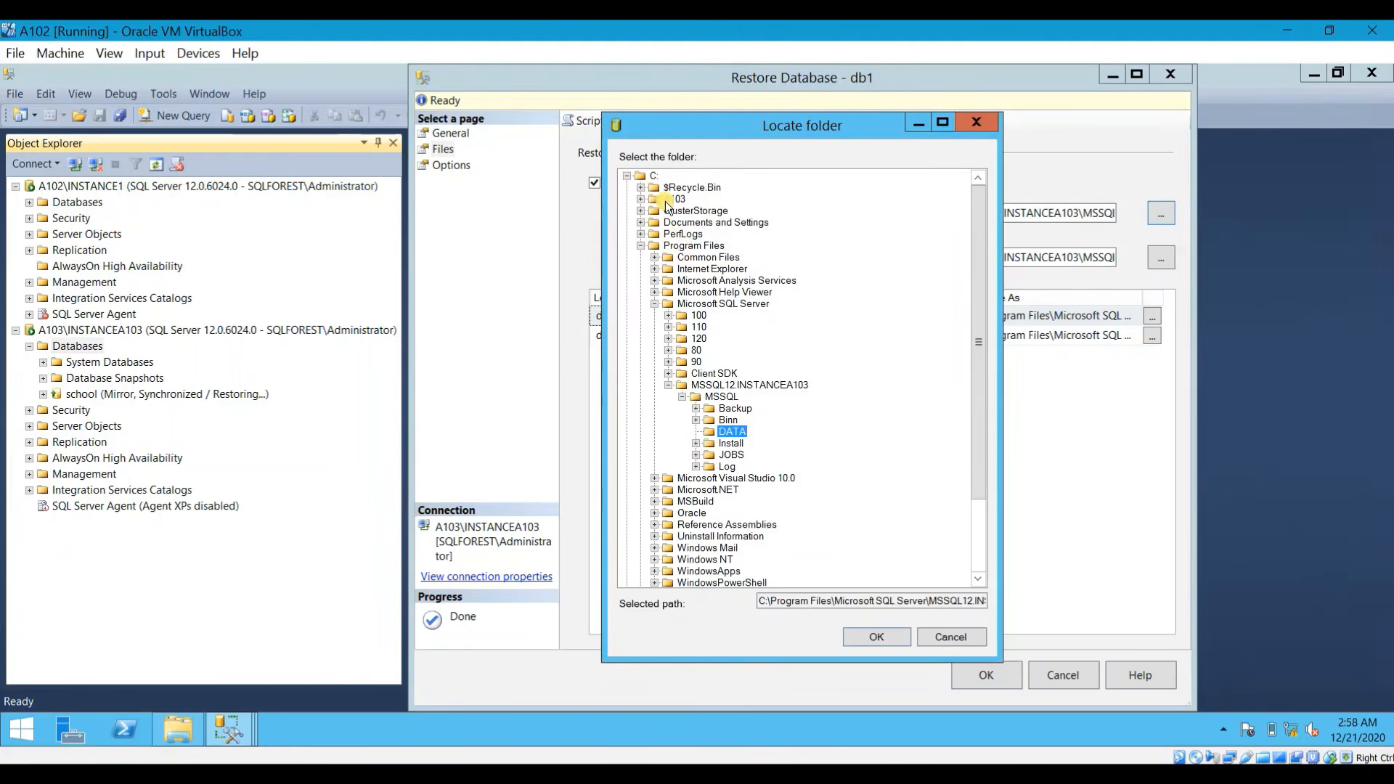
{"action": "left_click", "coordinate": [674, 199]}
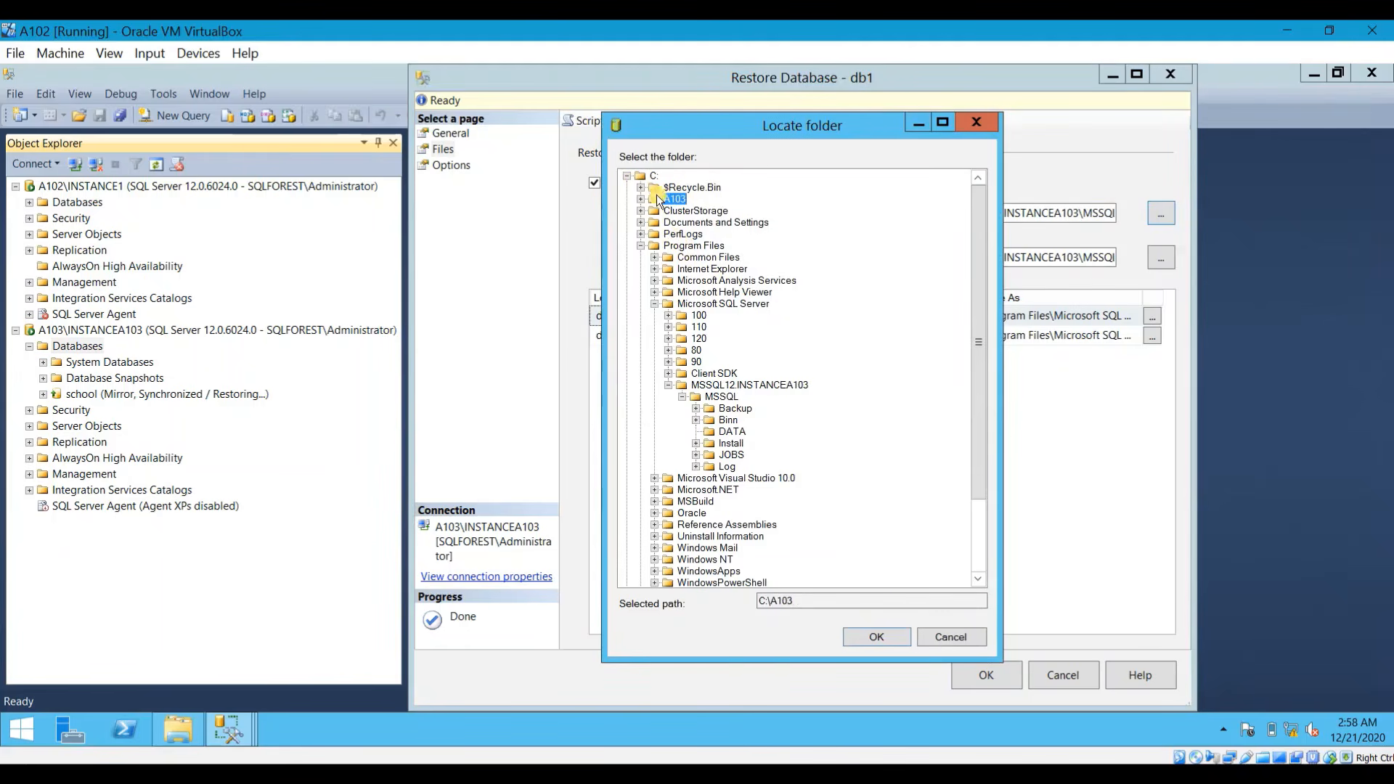
{"action": "left_click", "coordinate": [868, 636]}
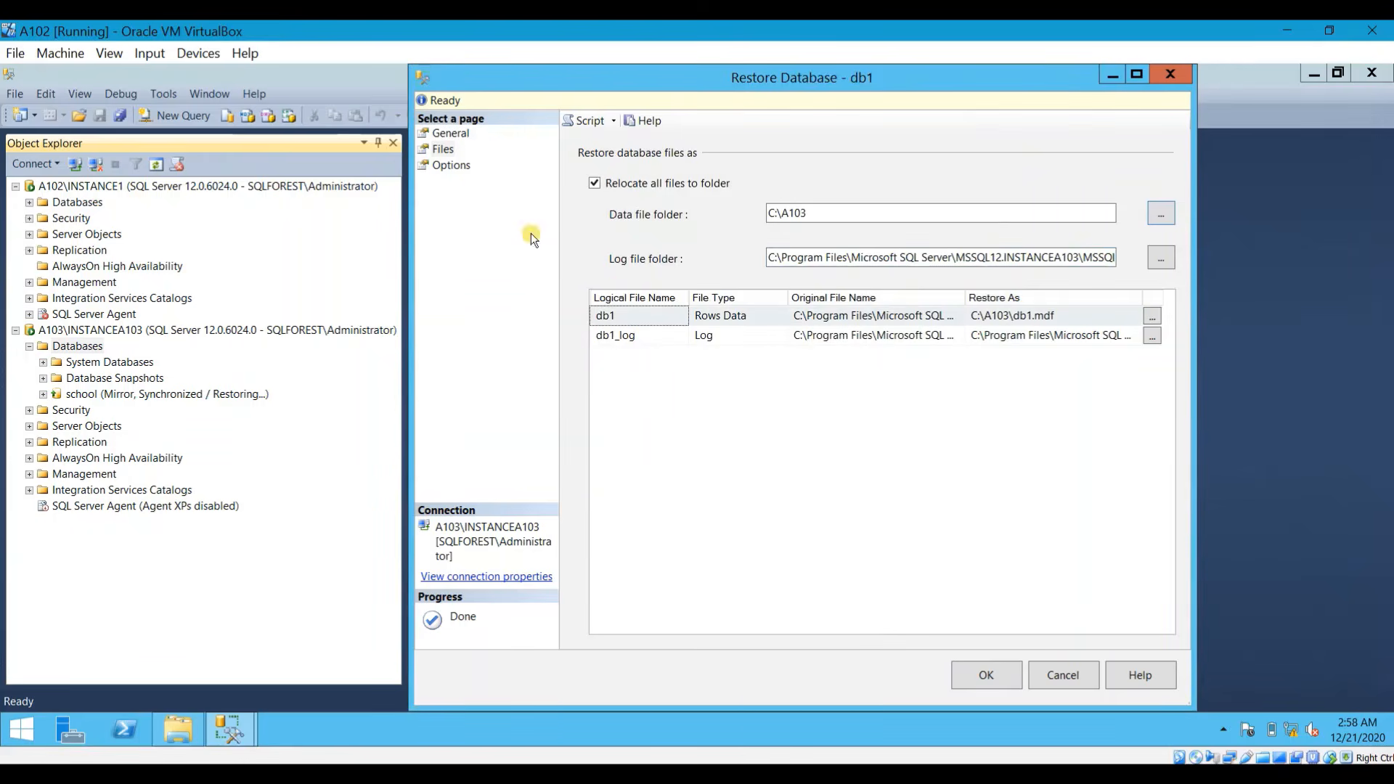
Step: Set the recovery state to RESTORE WITH NORECOVERY and restore db1 on A103\INSTANCEA103
{"action": "left_click", "coordinate": [829, 260]}
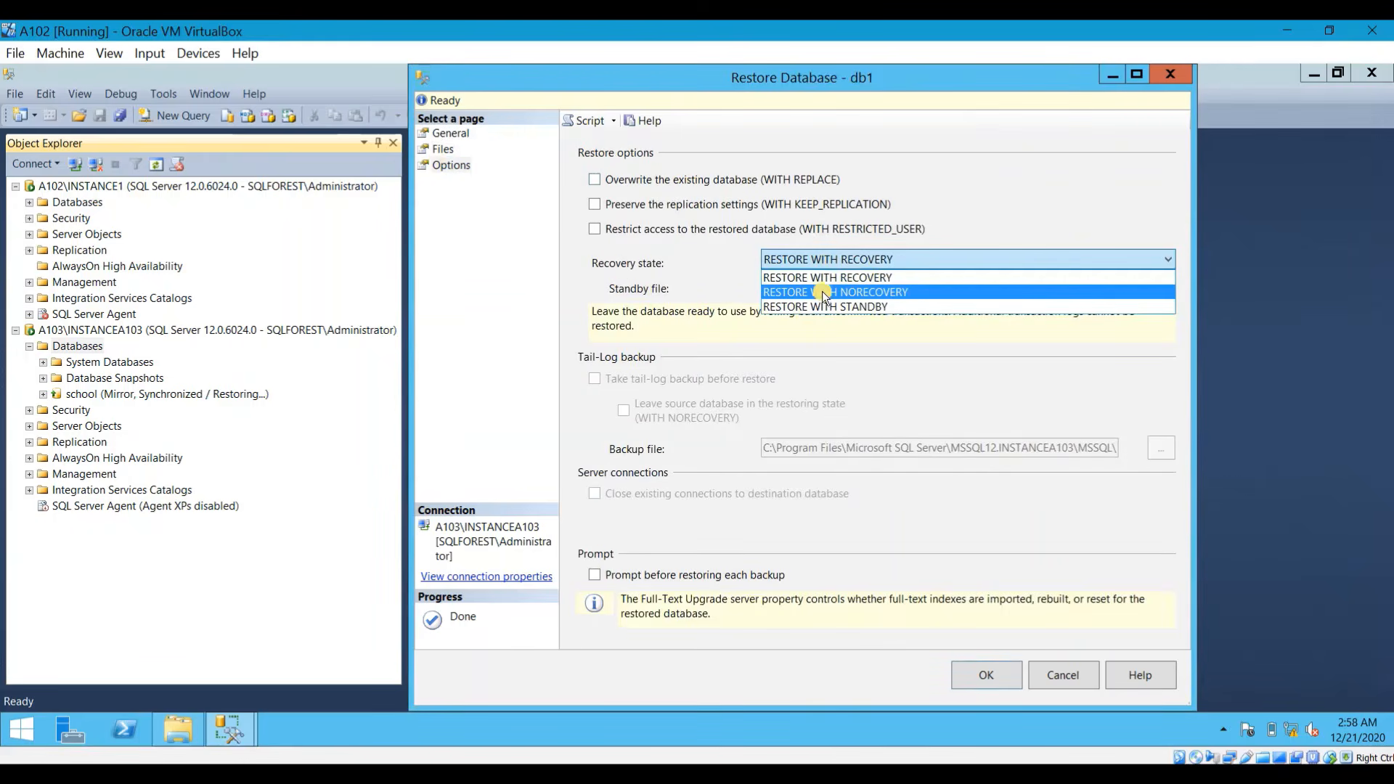
{"action": "left_click", "coordinate": [825, 294]}
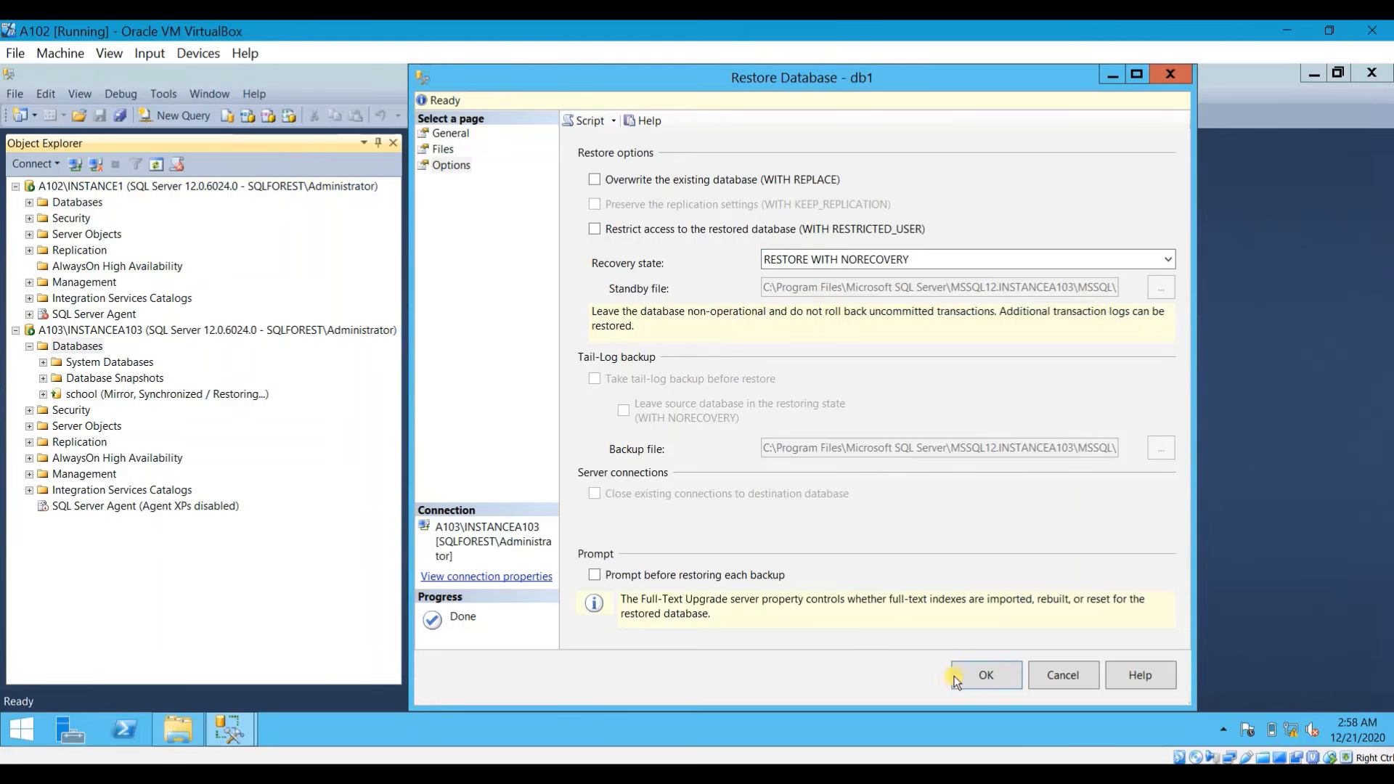
{"action": "left_click", "coordinate": [996, 675]}
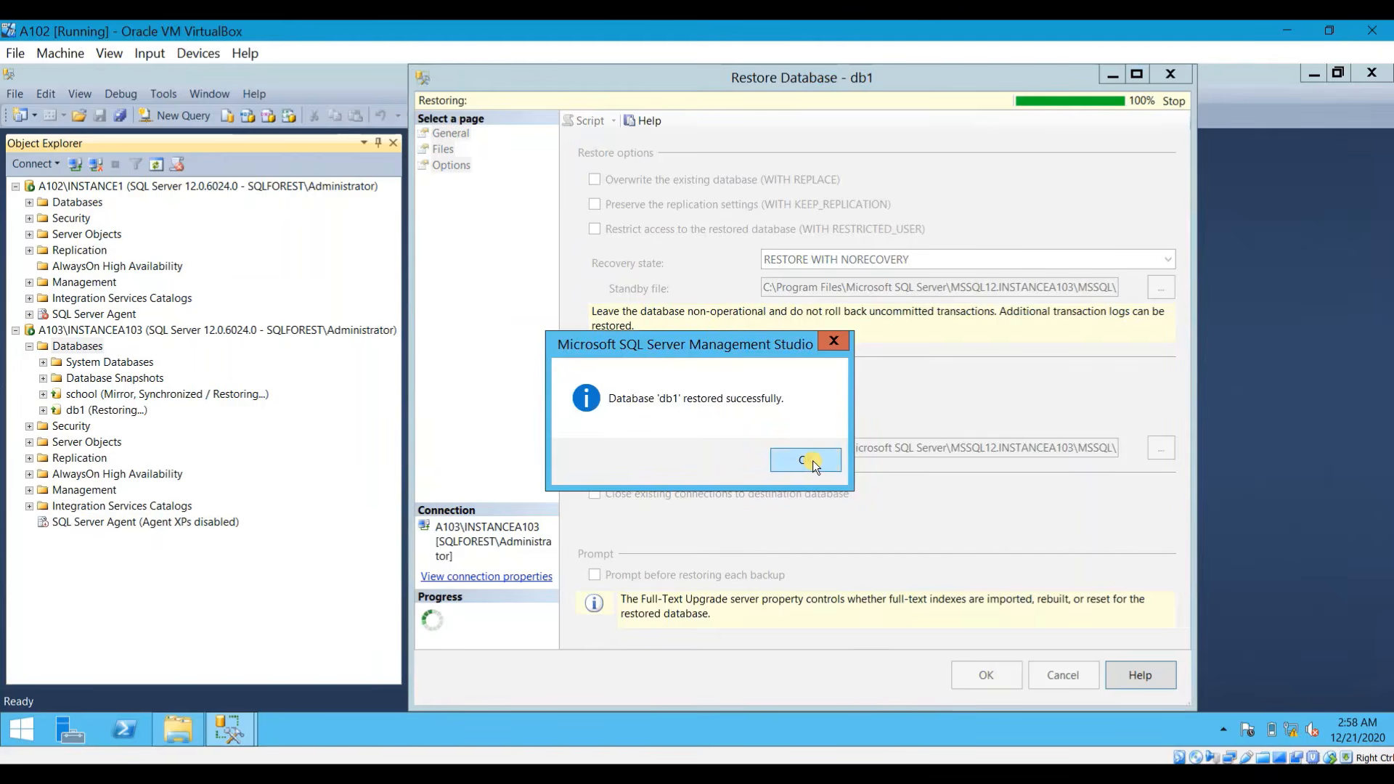
{"action": "left_click", "coordinate": [812, 460]}
{"action": "left_click", "coordinate": [120, 410]}
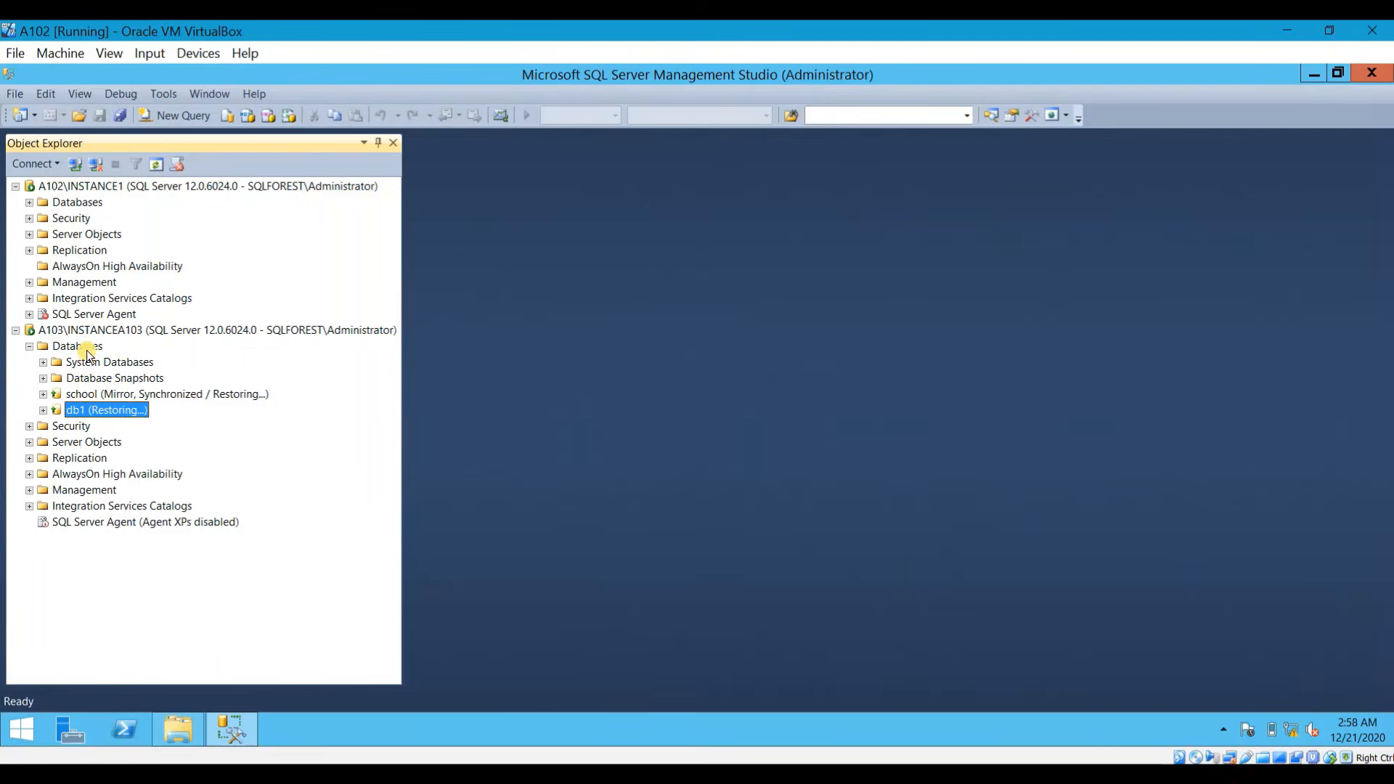
Step: Start another database restore on A103\INSTANCEA103 with C:\A103\db2_full.bak as the device source
{"action": "left_click", "coordinate": [87, 350]}
{"action": "right_click", "coordinate": [87, 350]}
{"action": "left_click", "coordinate": [156, 400]}
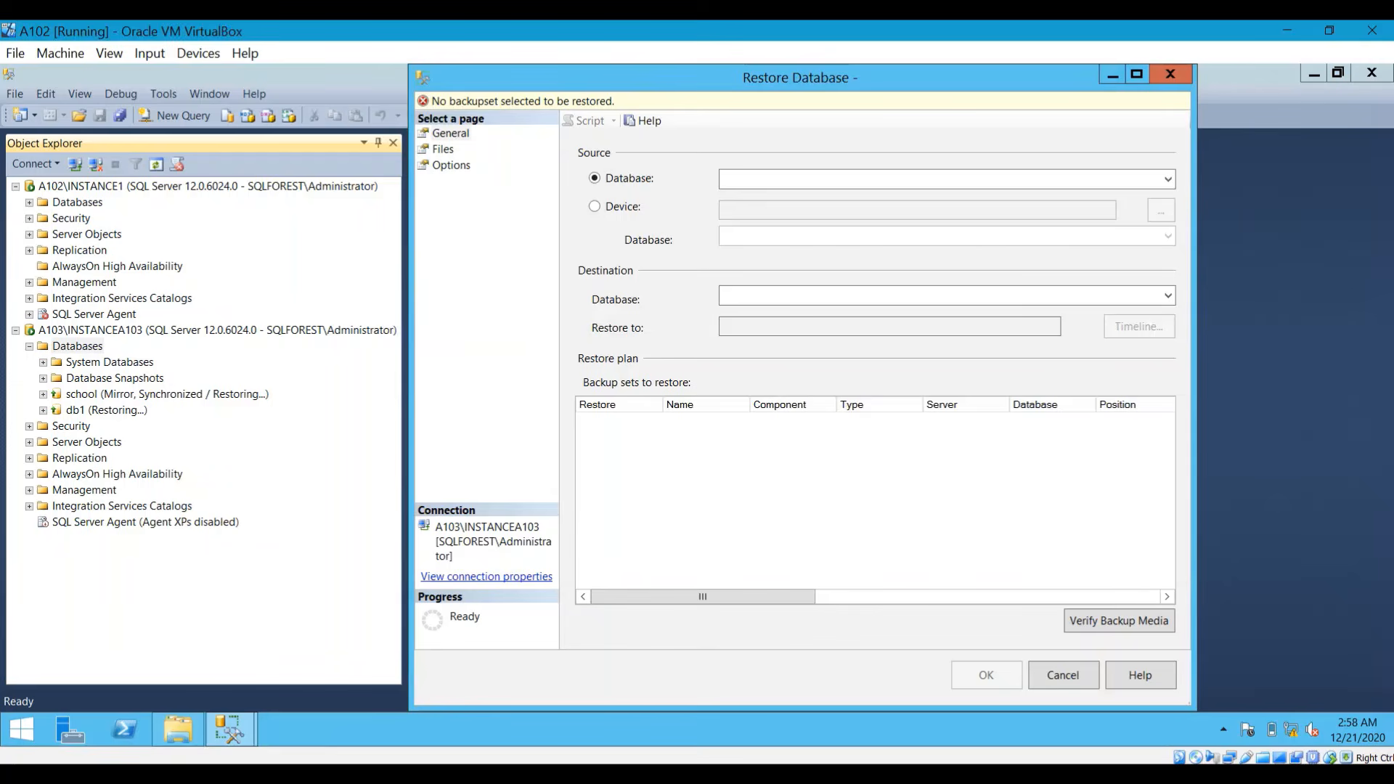
{"action": "left_click", "coordinate": [601, 208]}
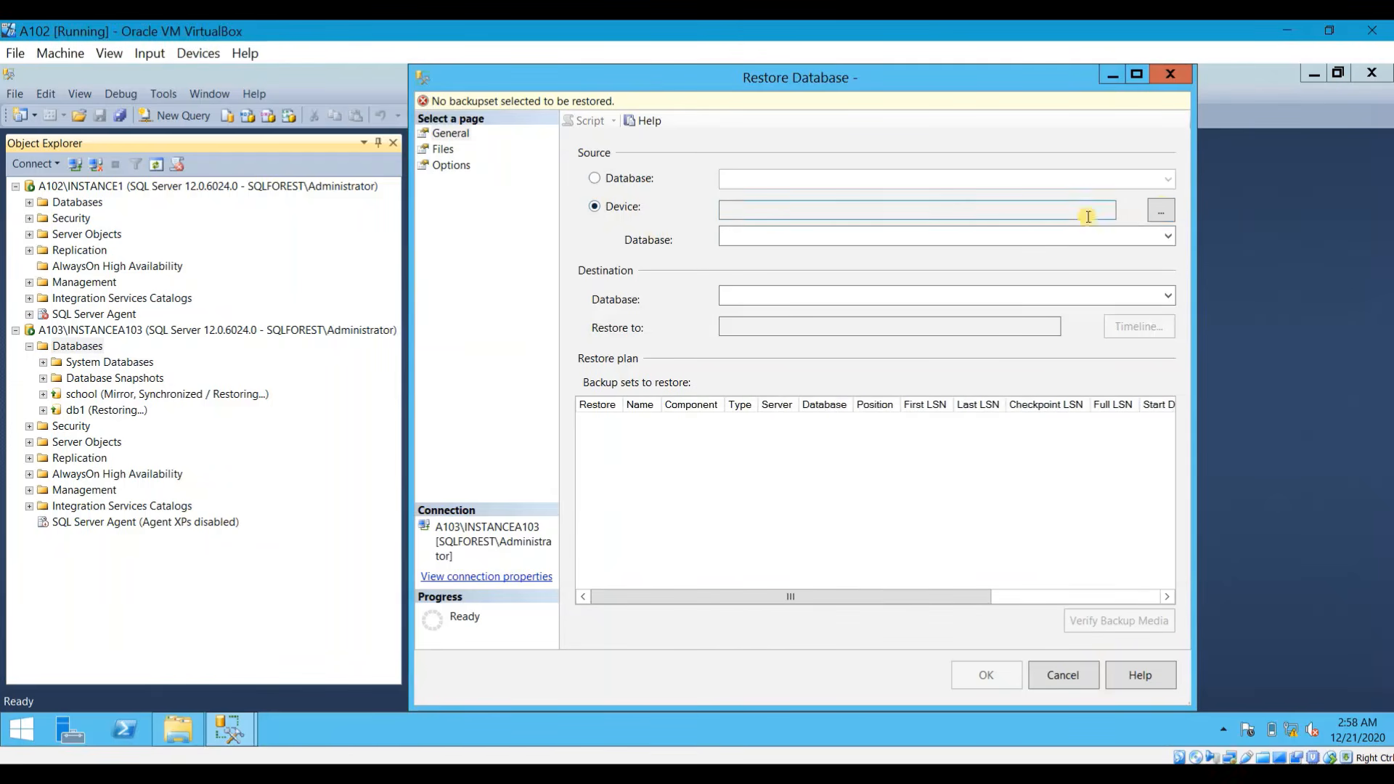
{"action": "left_click", "coordinate": [1161, 211]}
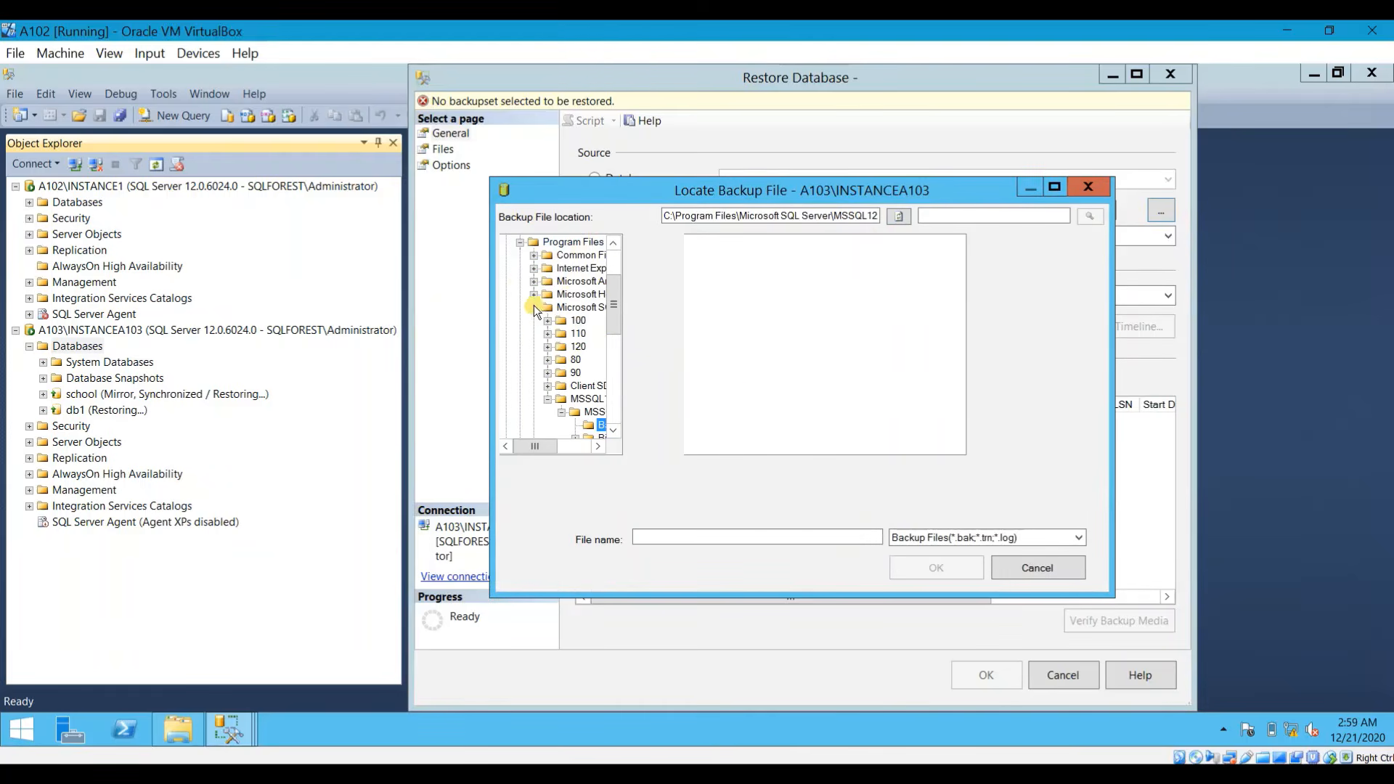
{"action": "left_click", "coordinate": [533, 307]}
{"action": "left_click", "coordinate": [520, 244]}
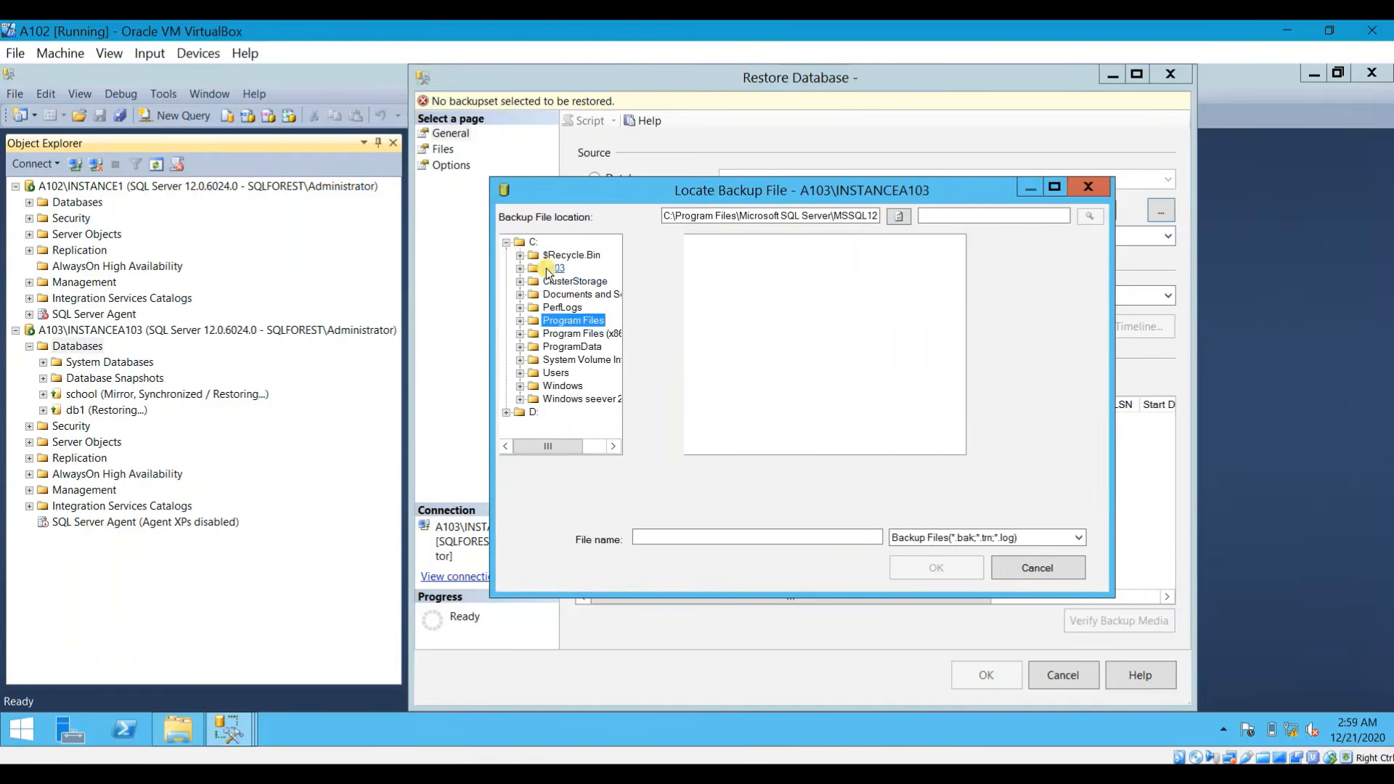
{"action": "left_click", "coordinate": [549, 268]}
{"action": "left_click", "coordinate": [725, 255]}
{"action": "left_click", "coordinate": [937, 568]}
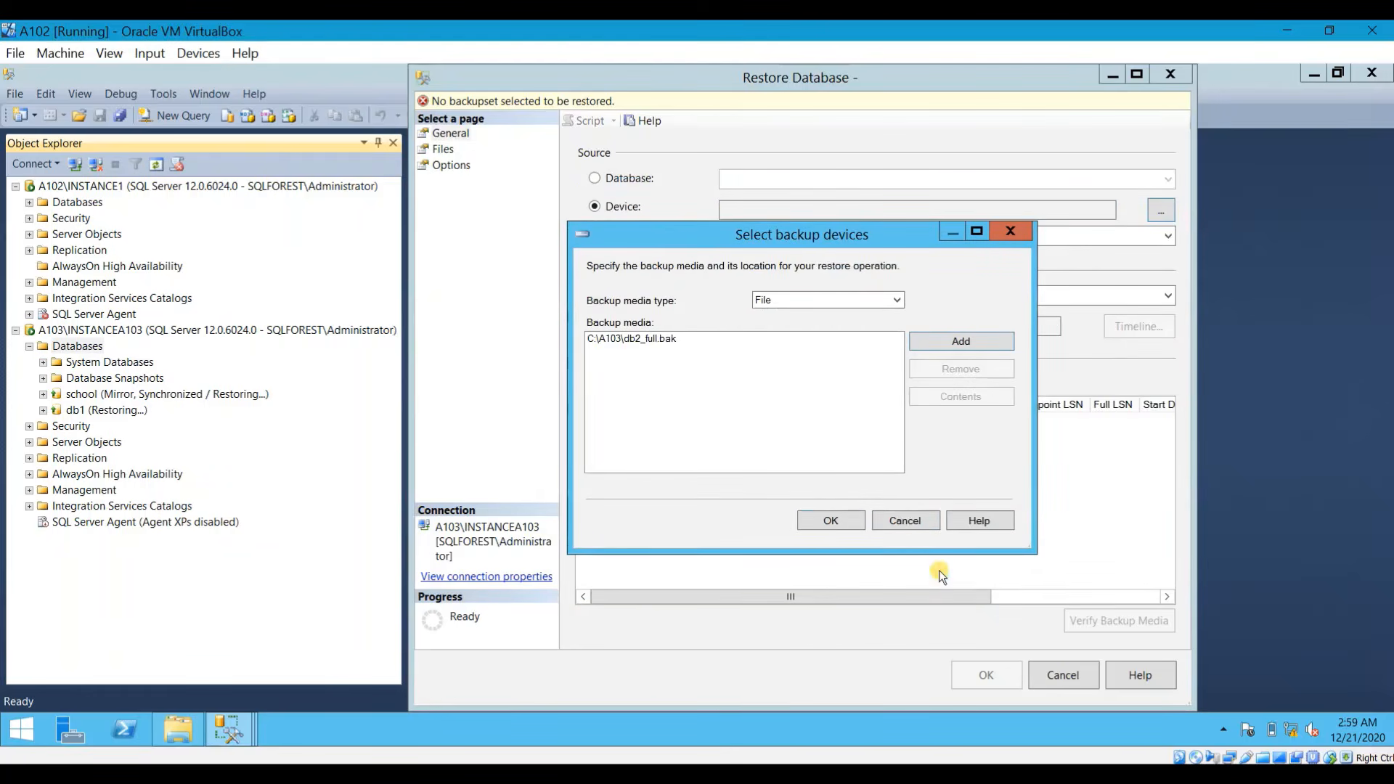
{"action": "left_click", "coordinate": [824, 520]}
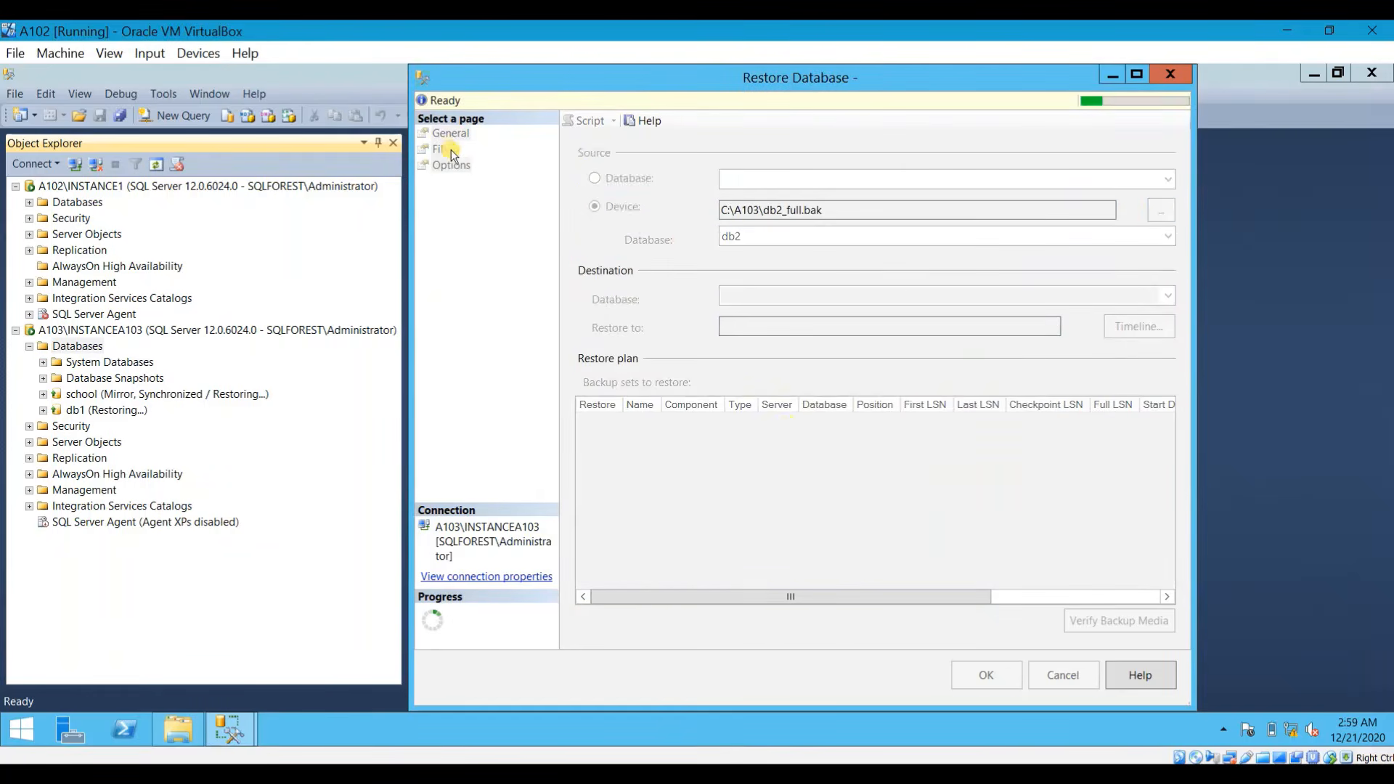
Step: Enable relocating all files for the db2 restore and set the data file folder to C:\A103
{"action": "left_click", "coordinate": [445, 151]}
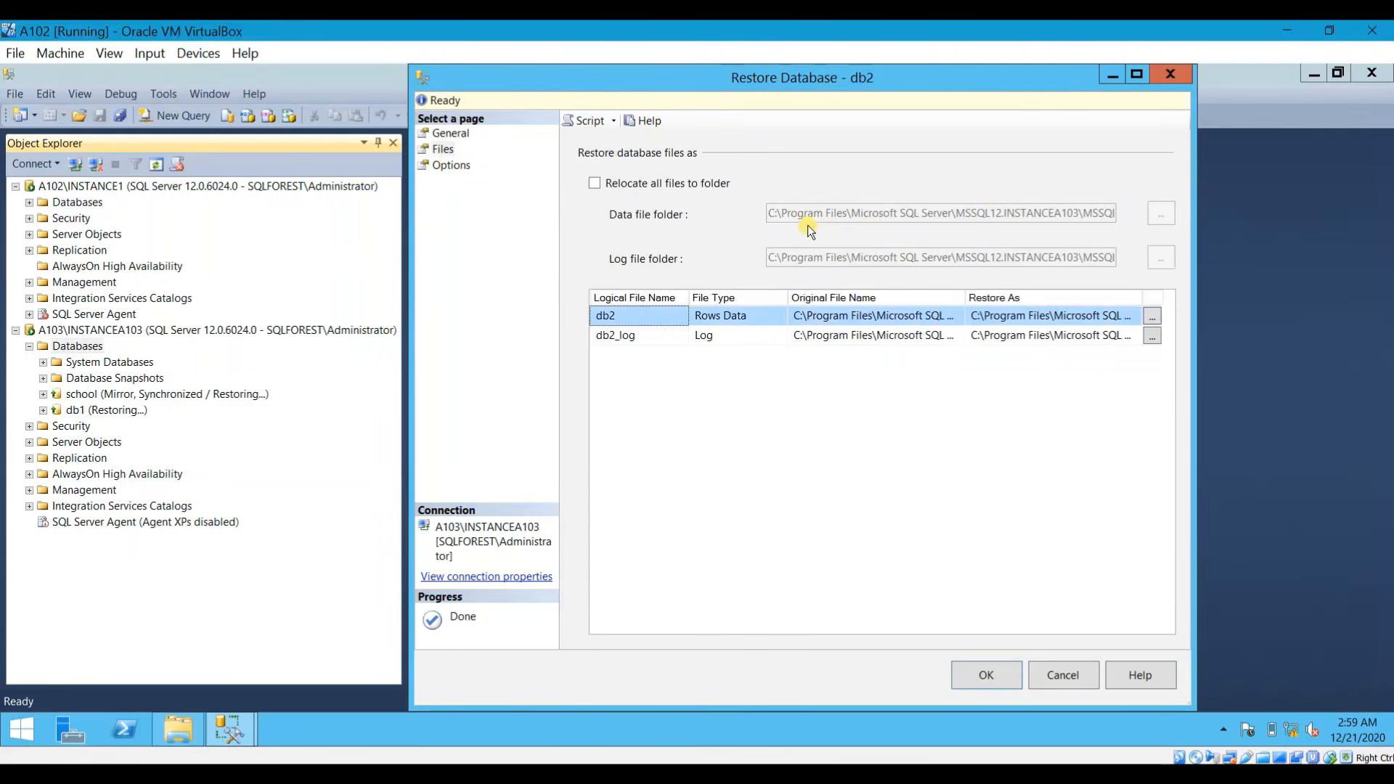
{"action": "left_click", "coordinate": [593, 184]}
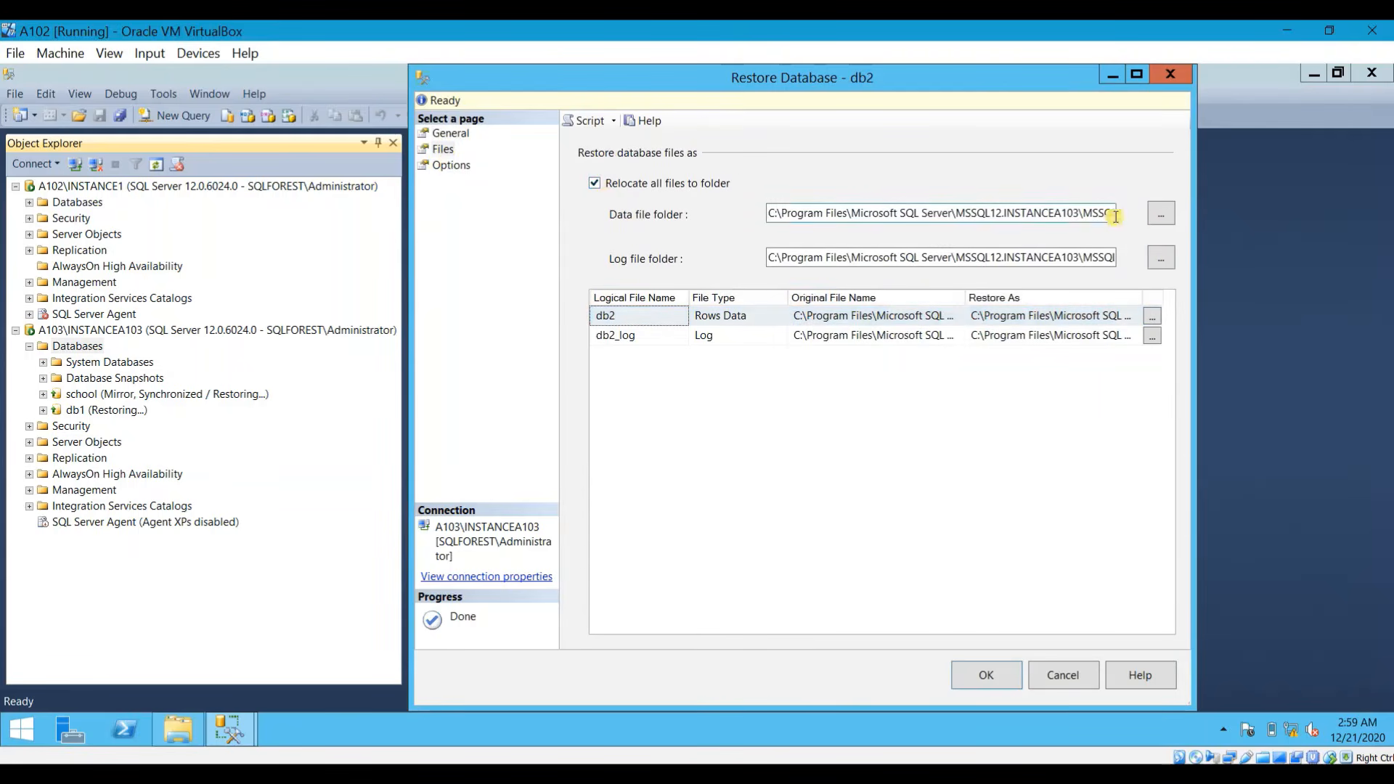
{"action": "left_click", "coordinate": [1159, 212]}
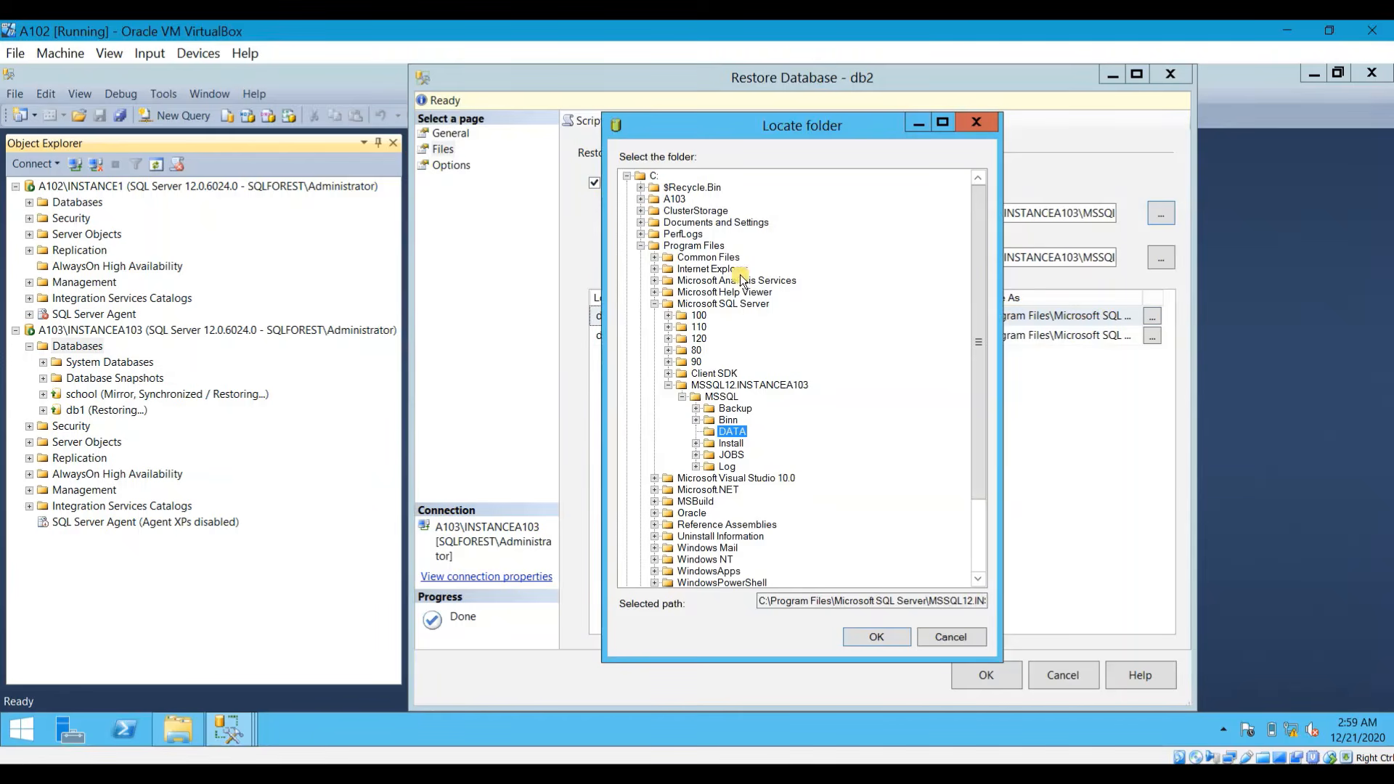
{"action": "left_click", "coordinate": [674, 199]}
{"action": "left_click", "coordinate": [875, 638]}
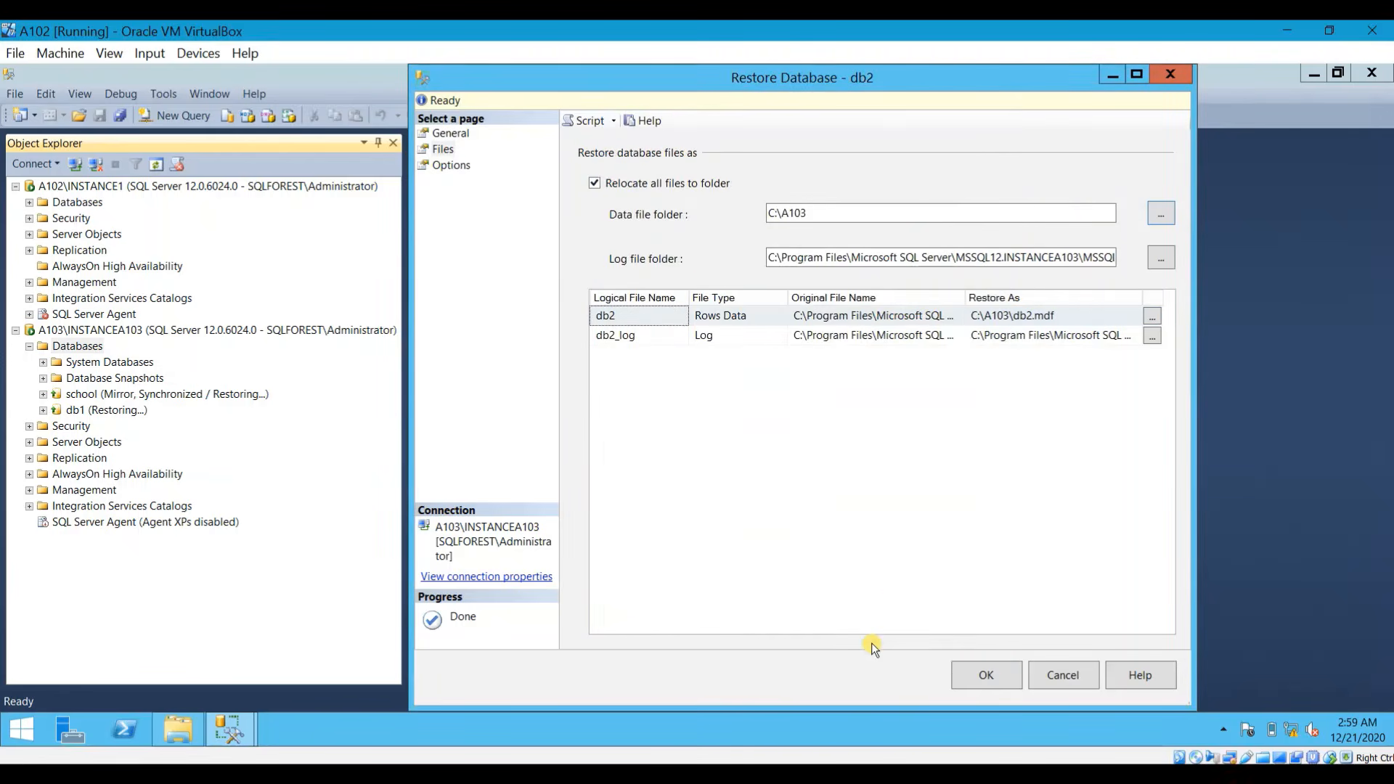
Step: Set the recovery state to RESTORE WITH NORECOVERY and restore db2 on A103\INSTANCEA103
{"action": "left_click", "coordinate": [440, 171]}
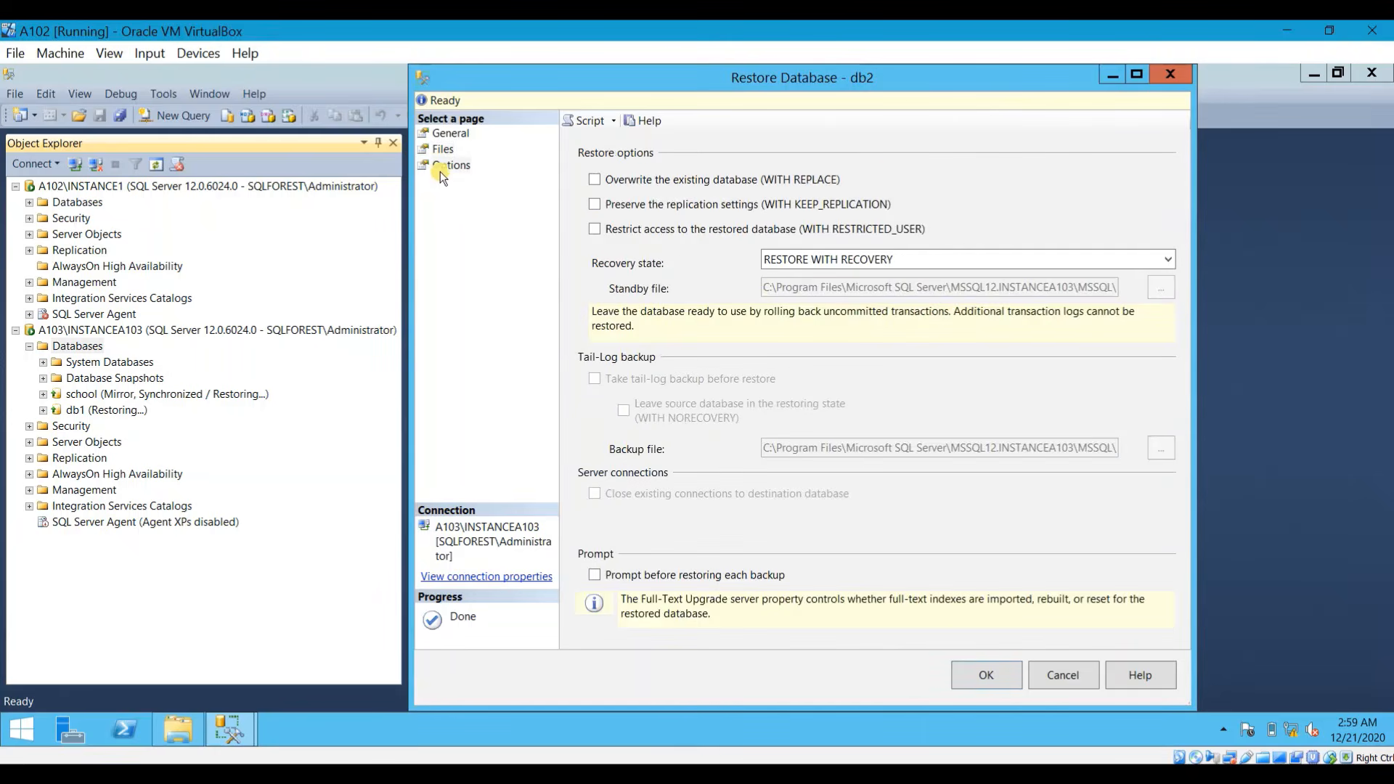
{"action": "left_click", "coordinate": [933, 258]}
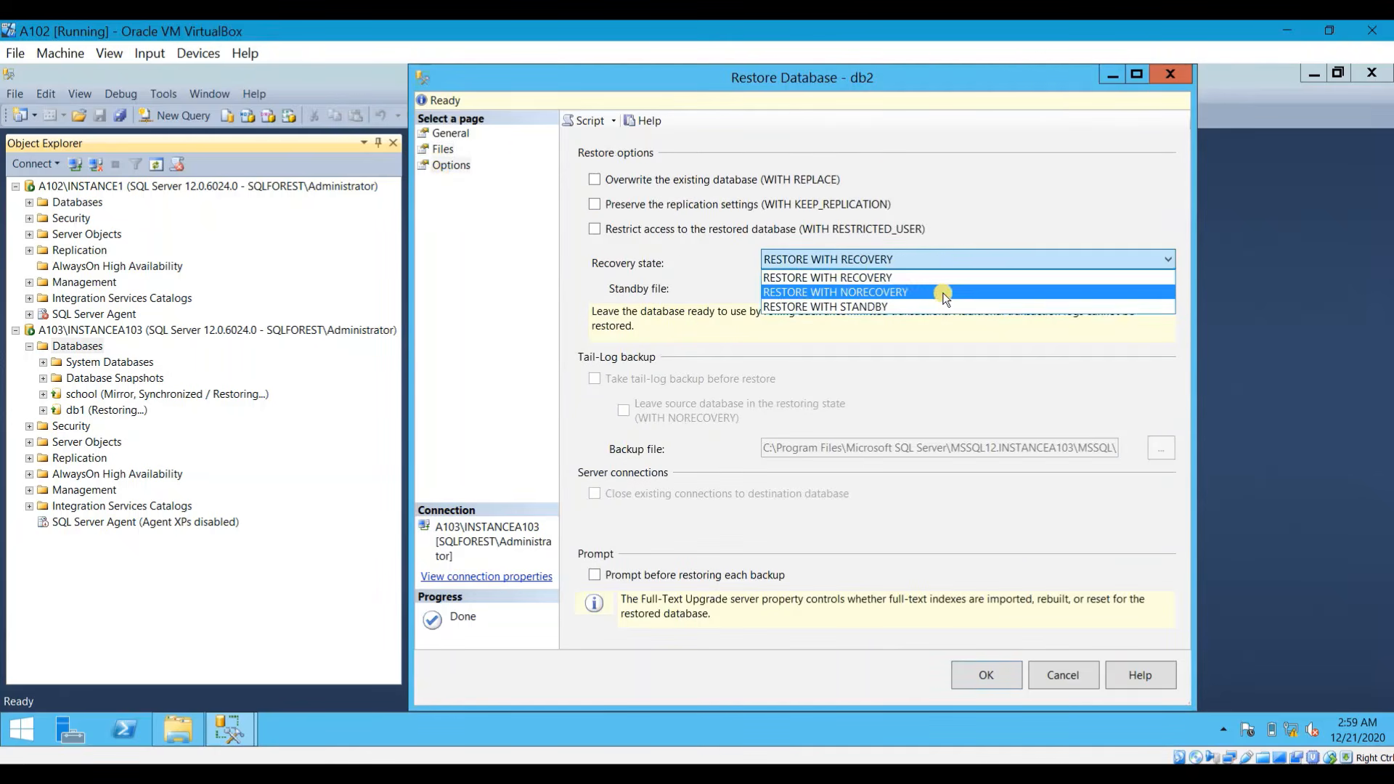
{"action": "left_click", "coordinate": [938, 293]}
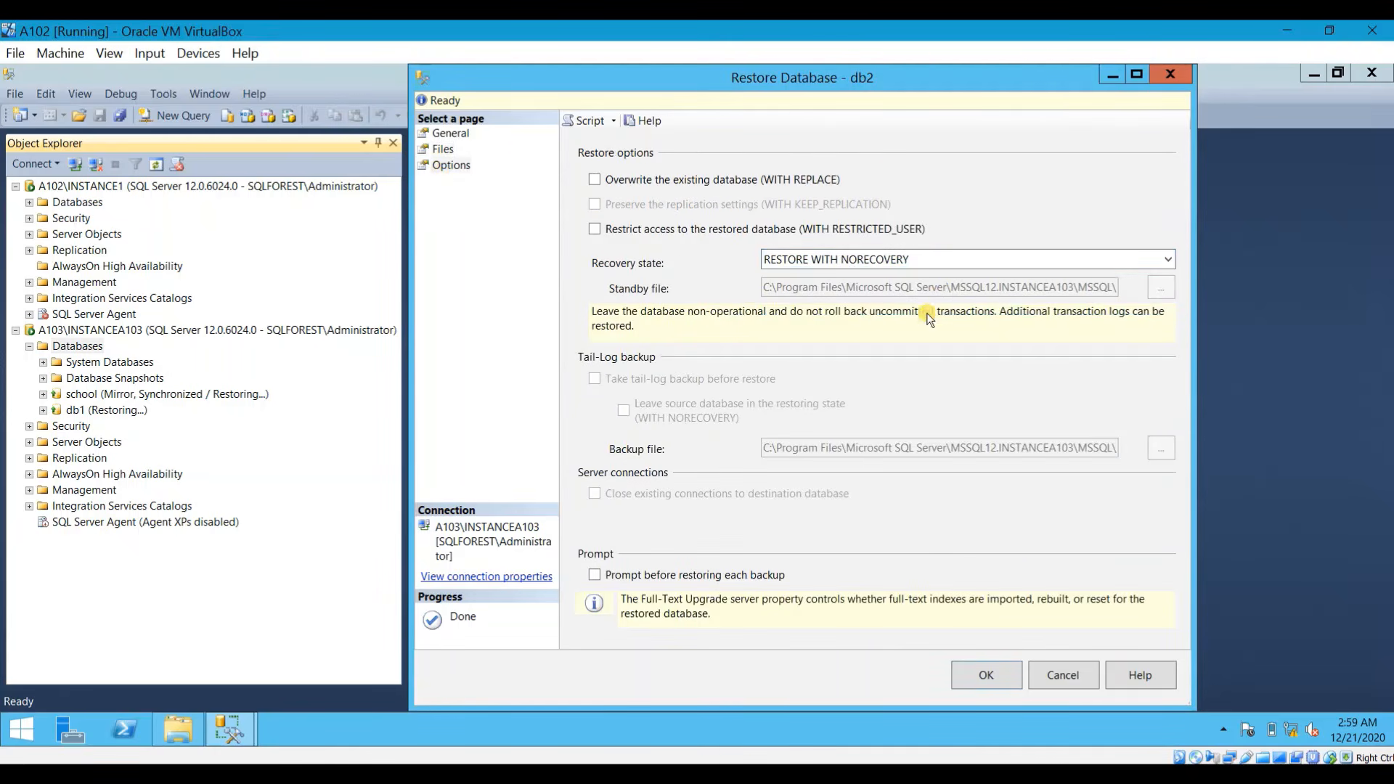
{"action": "left_click", "coordinate": [1000, 670]}
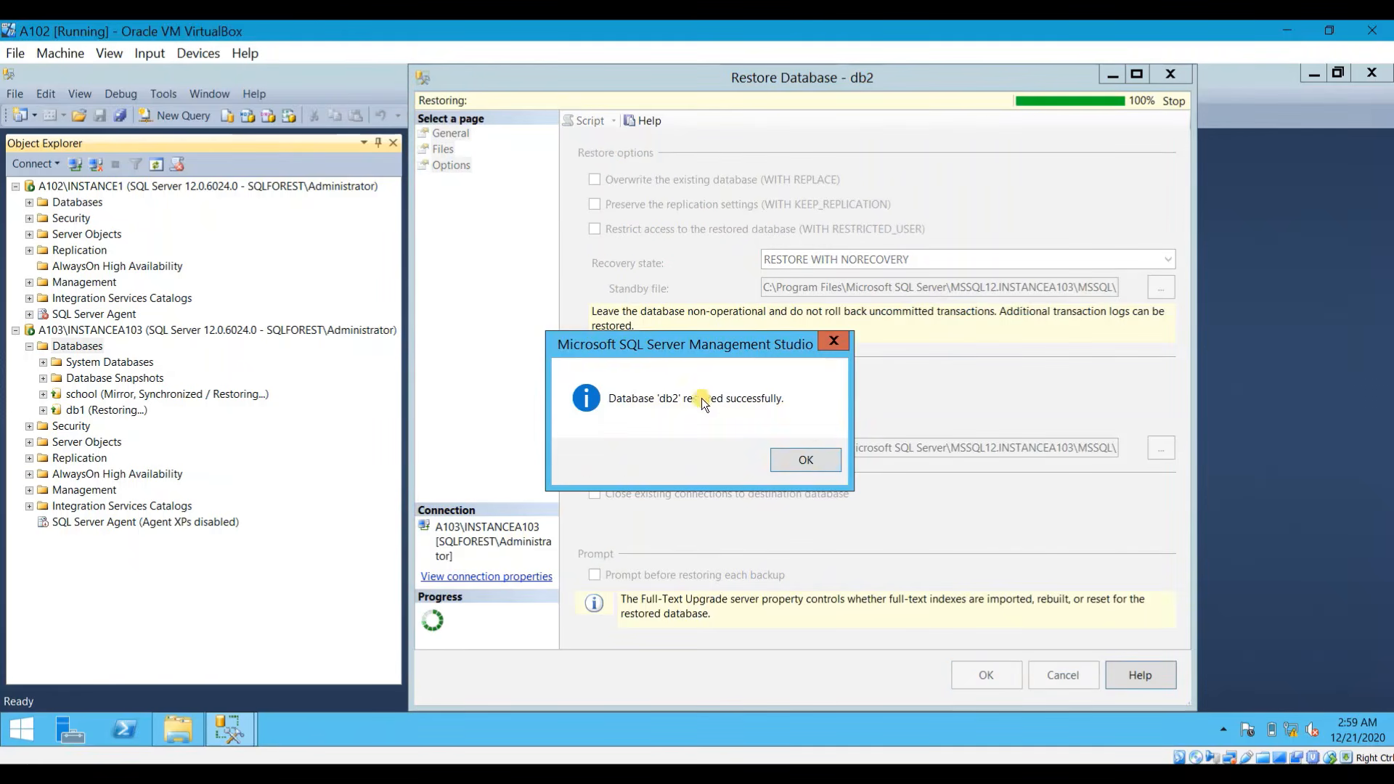
{"action": "left_click", "coordinate": [806, 461]}
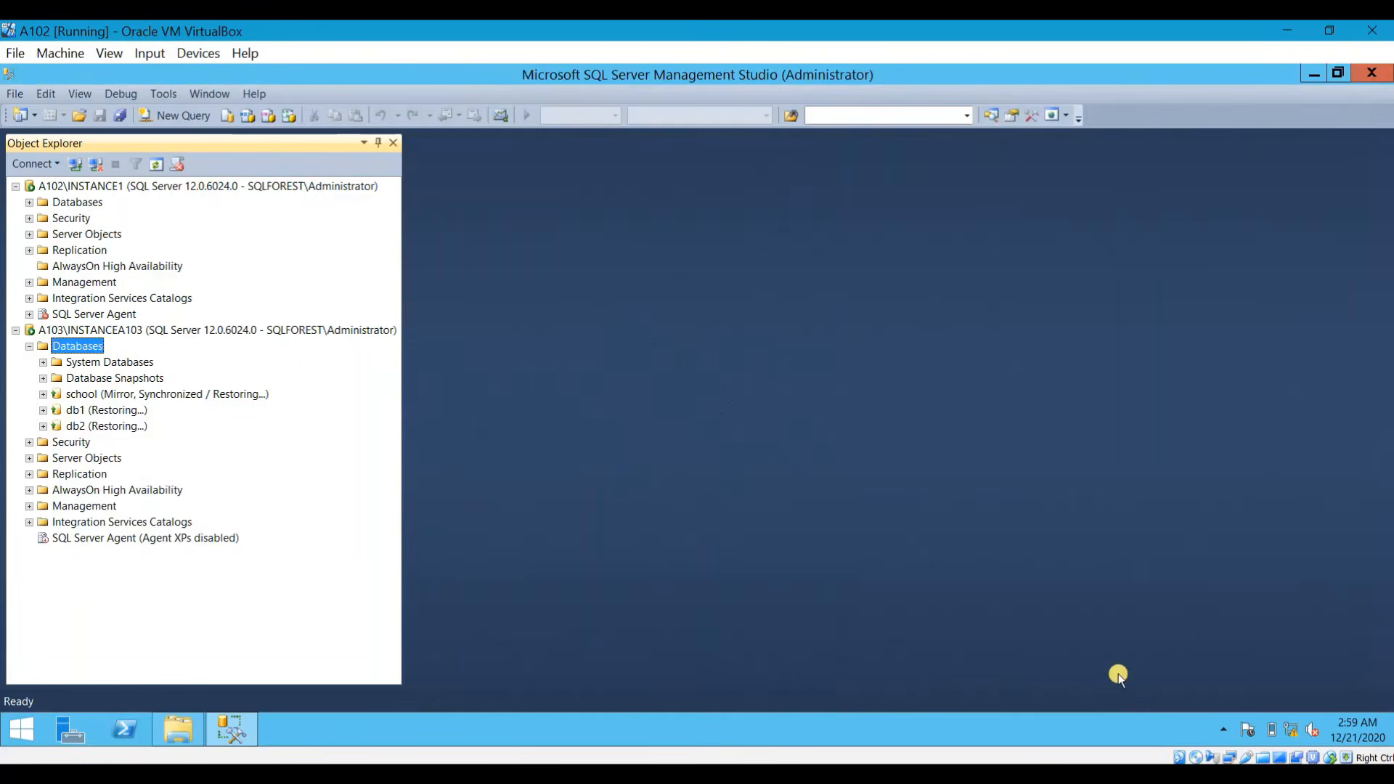
{"action": "left_click", "coordinate": [109, 425]}
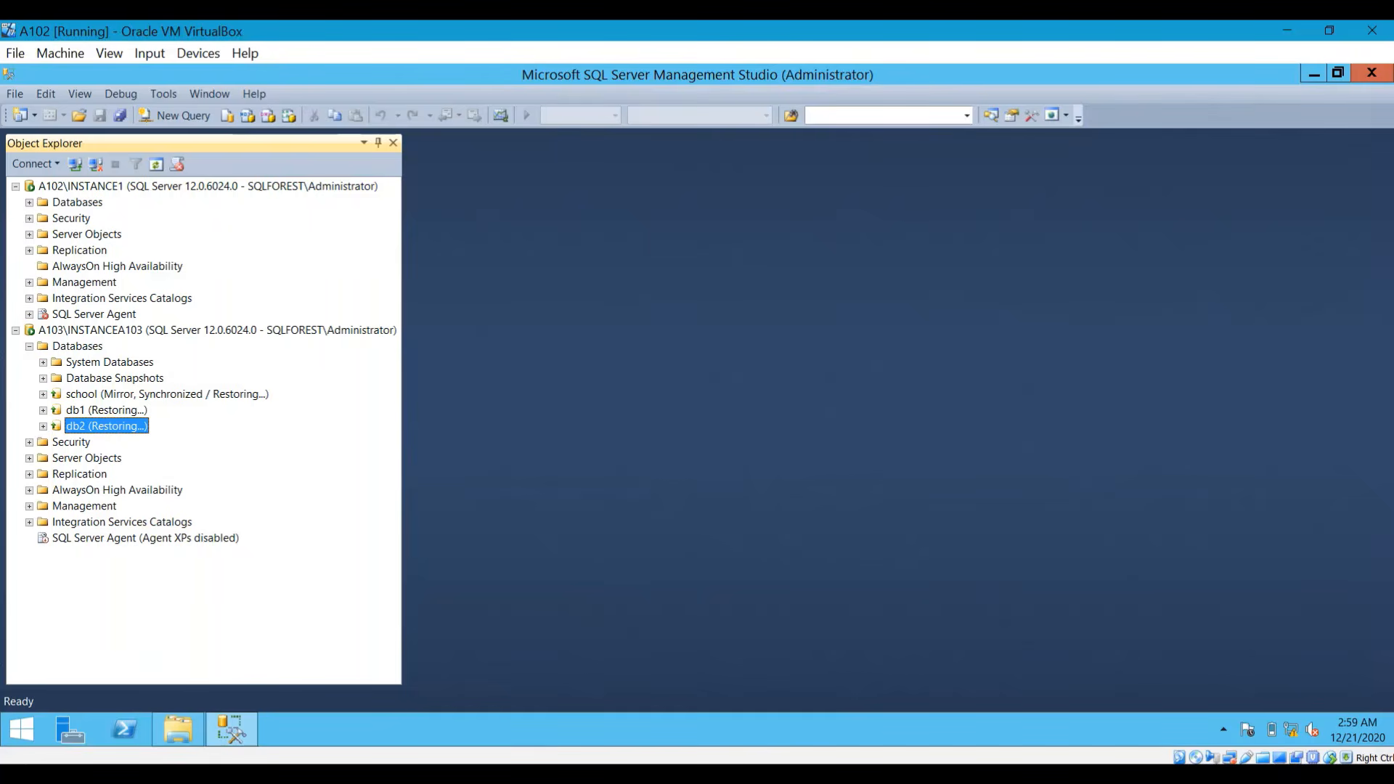
Step: Switch to the A103 virtual machine, return to the New Availability Group wizard and refresh its list of user databases
{"action": "left_click", "coordinate": [541, 774]}
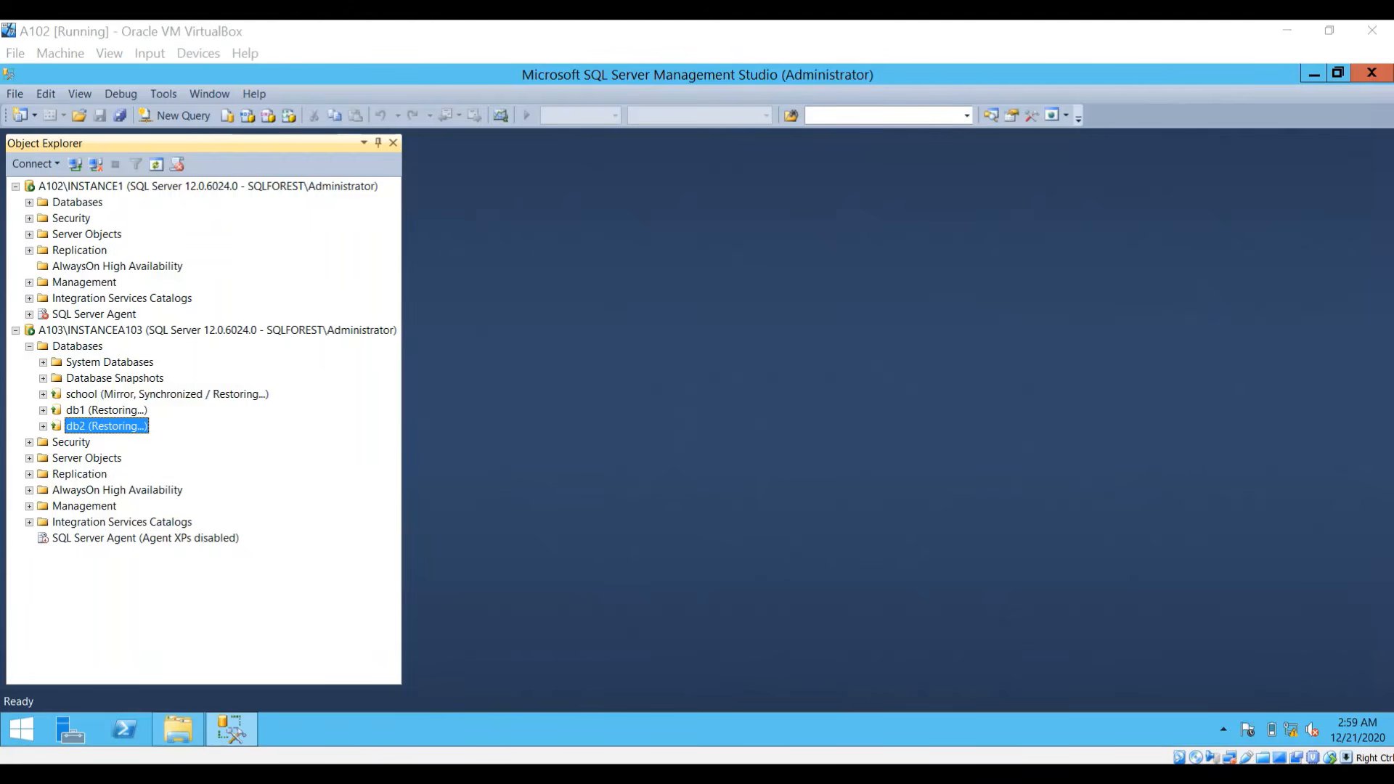
{"action": "left_click", "coordinate": [953, 742]}
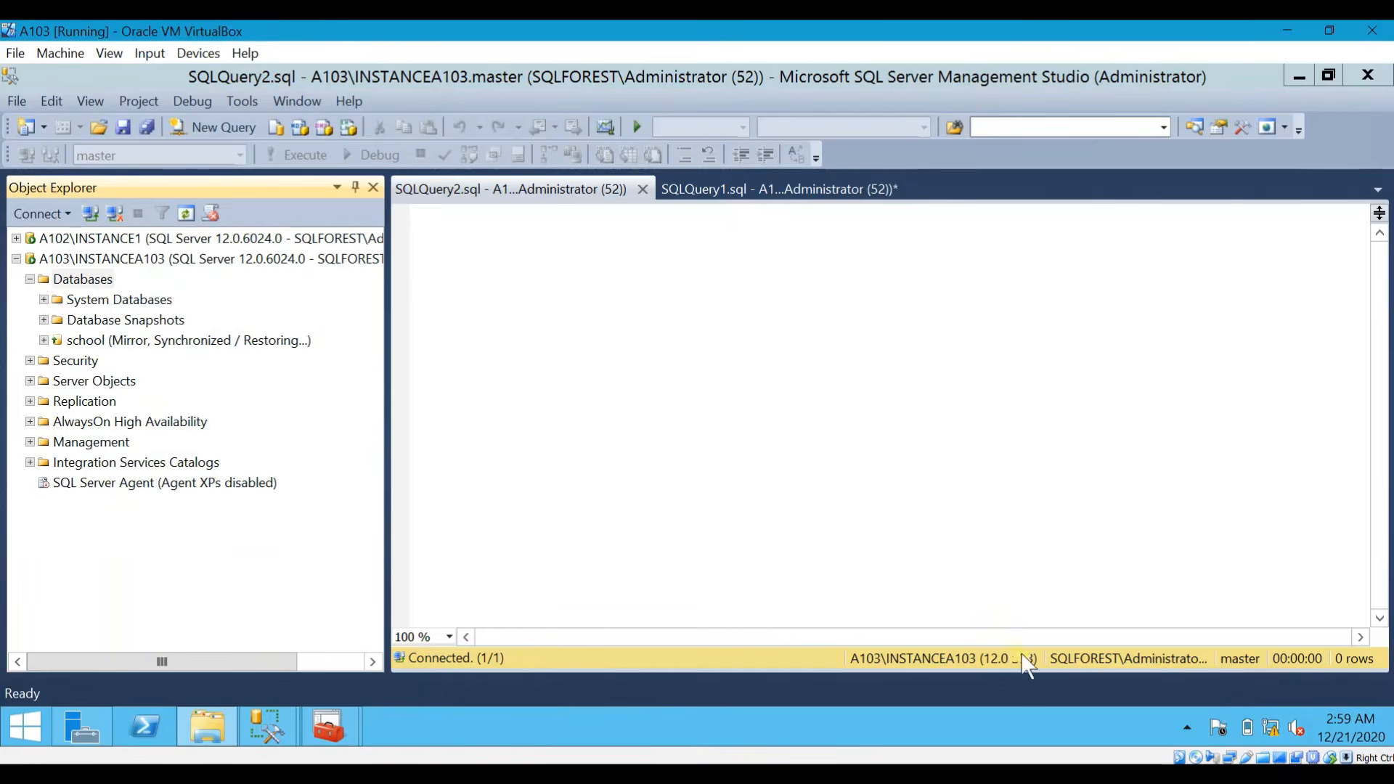
{"action": "mouse_move", "coordinate": [282, 722]}
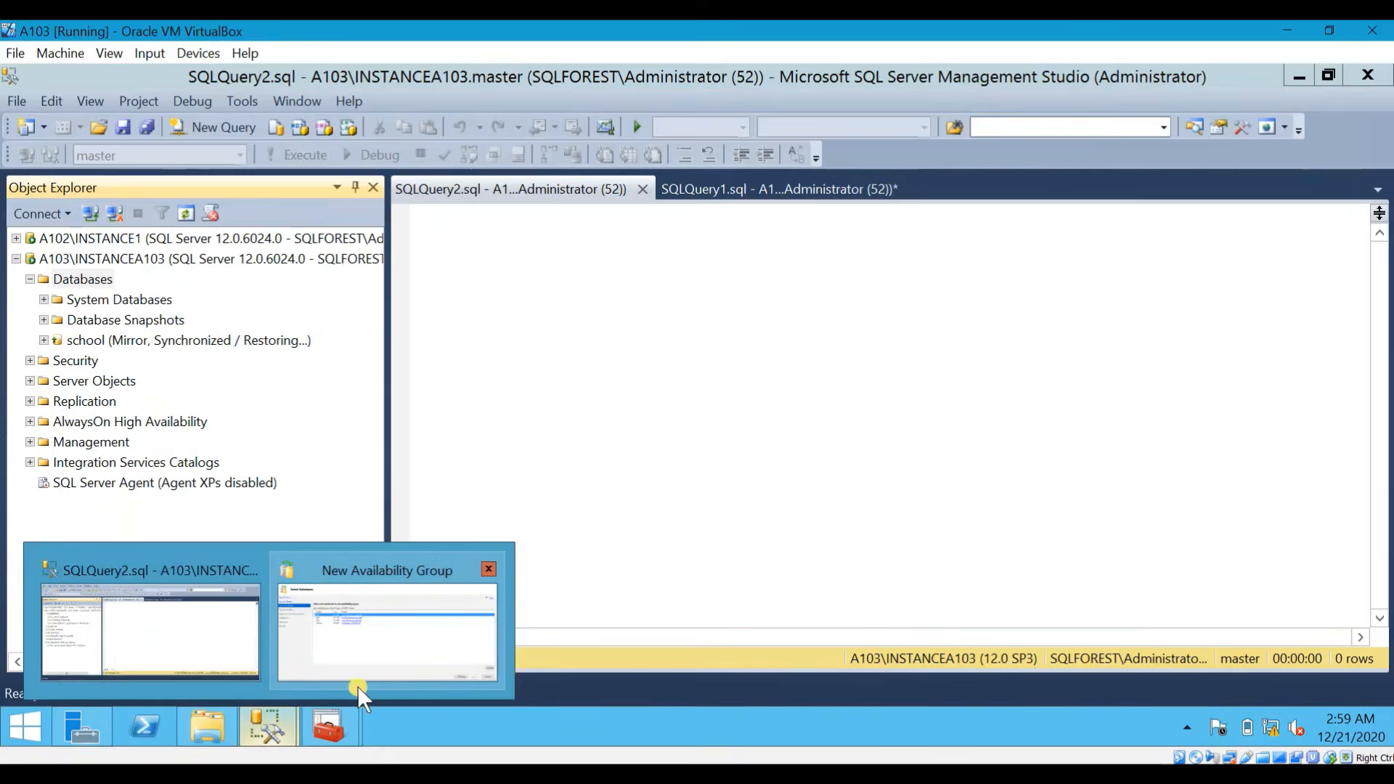
{"action": "left_click", "coordinate": [367, 664]}
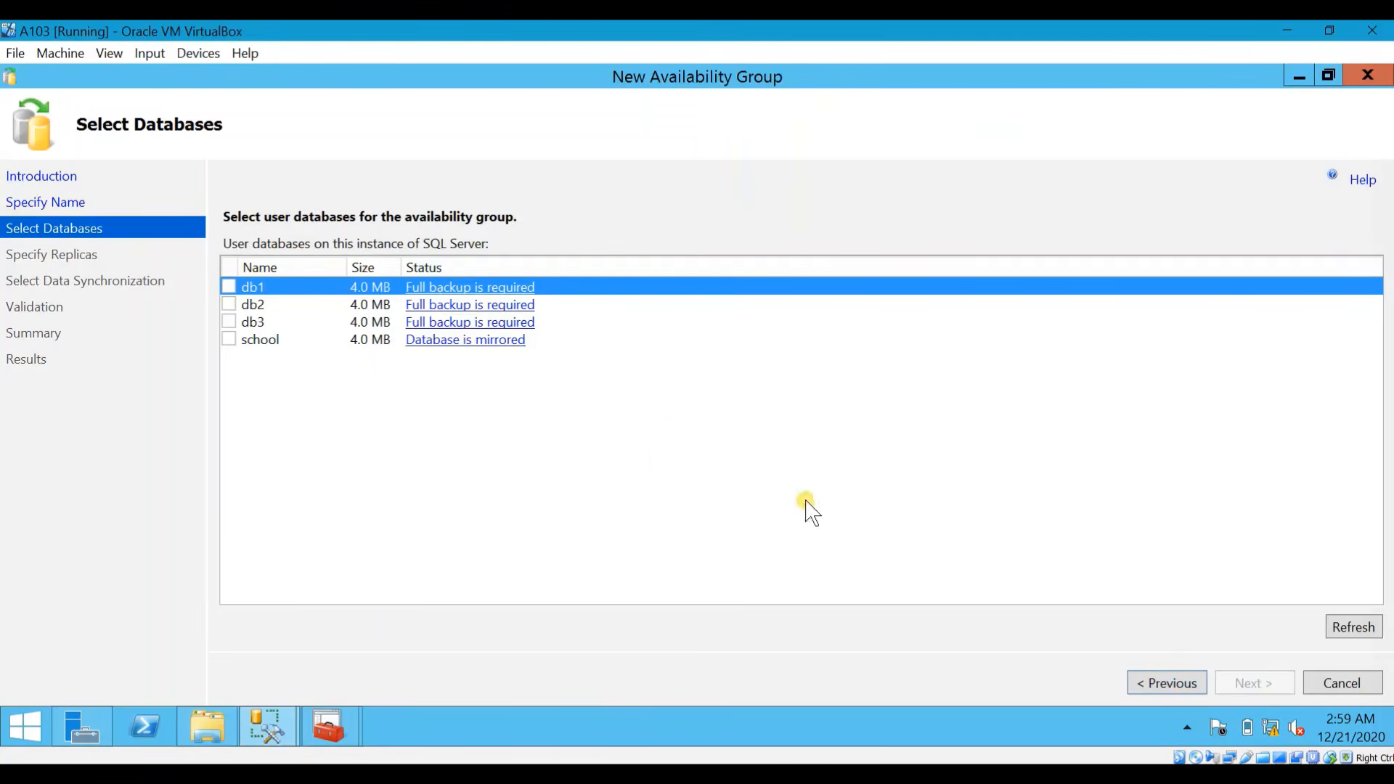
{"action": "left_click", "coordinate": [1378, 632]}
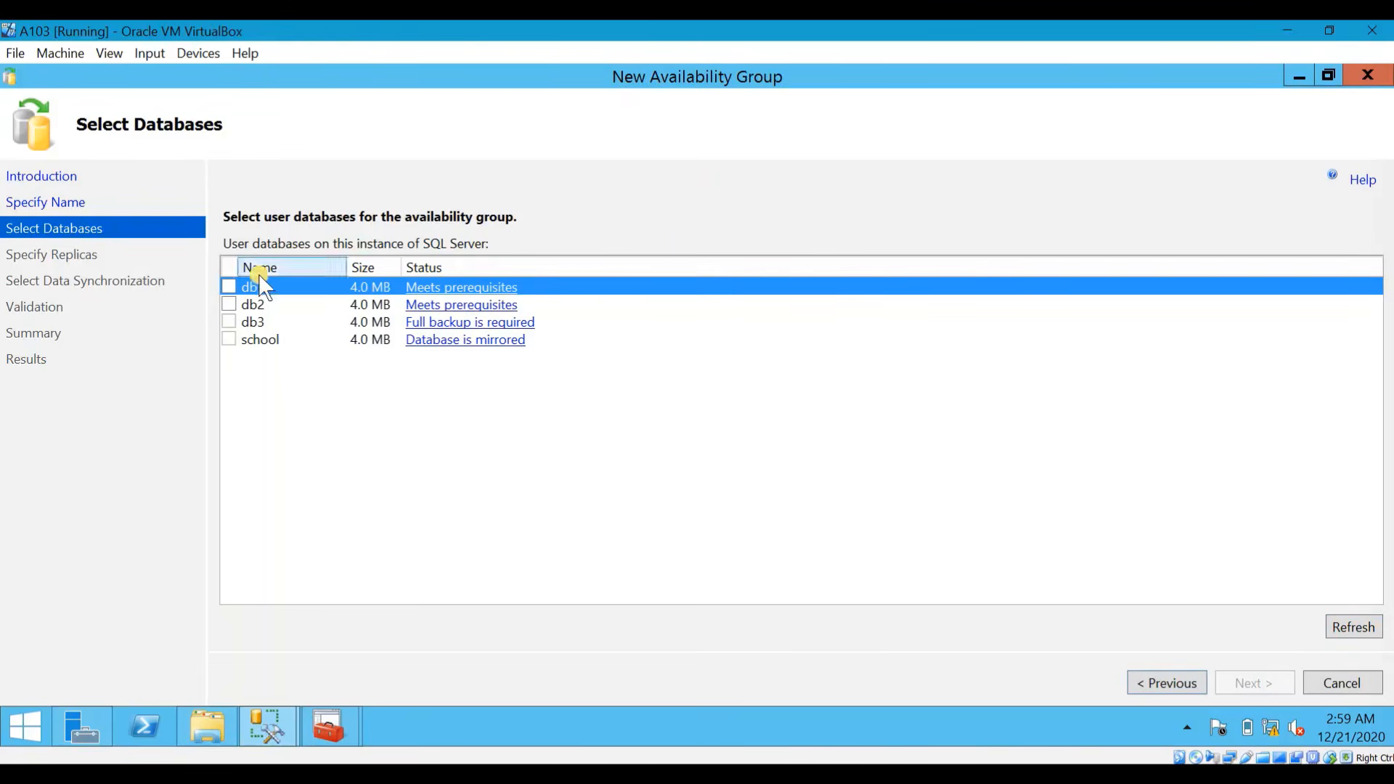
Step: Include db1 and db2 in the availability group and continue to specifying the replicas
{"action": "left_click", "coordinate": [228, 287]}
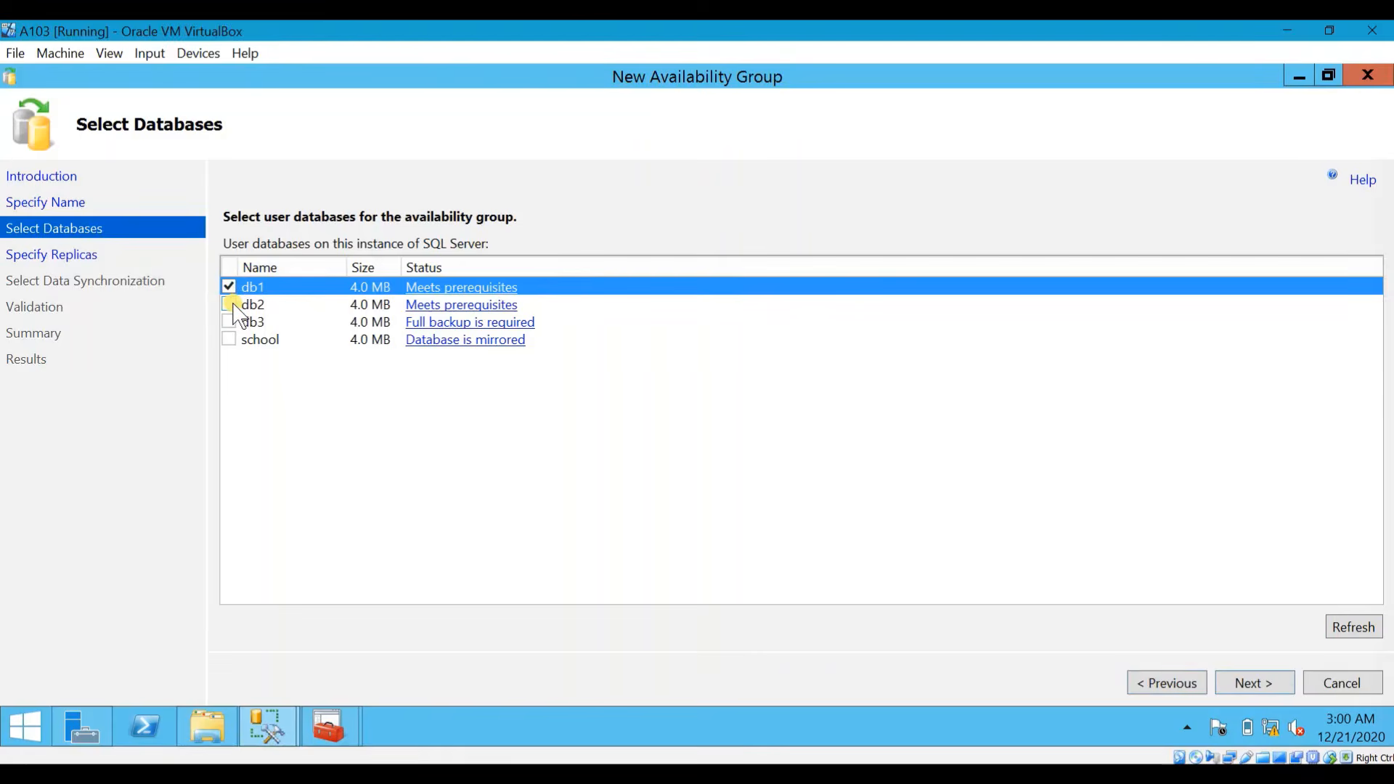
{"action": "left_click", "coordinate": [231, 304]}
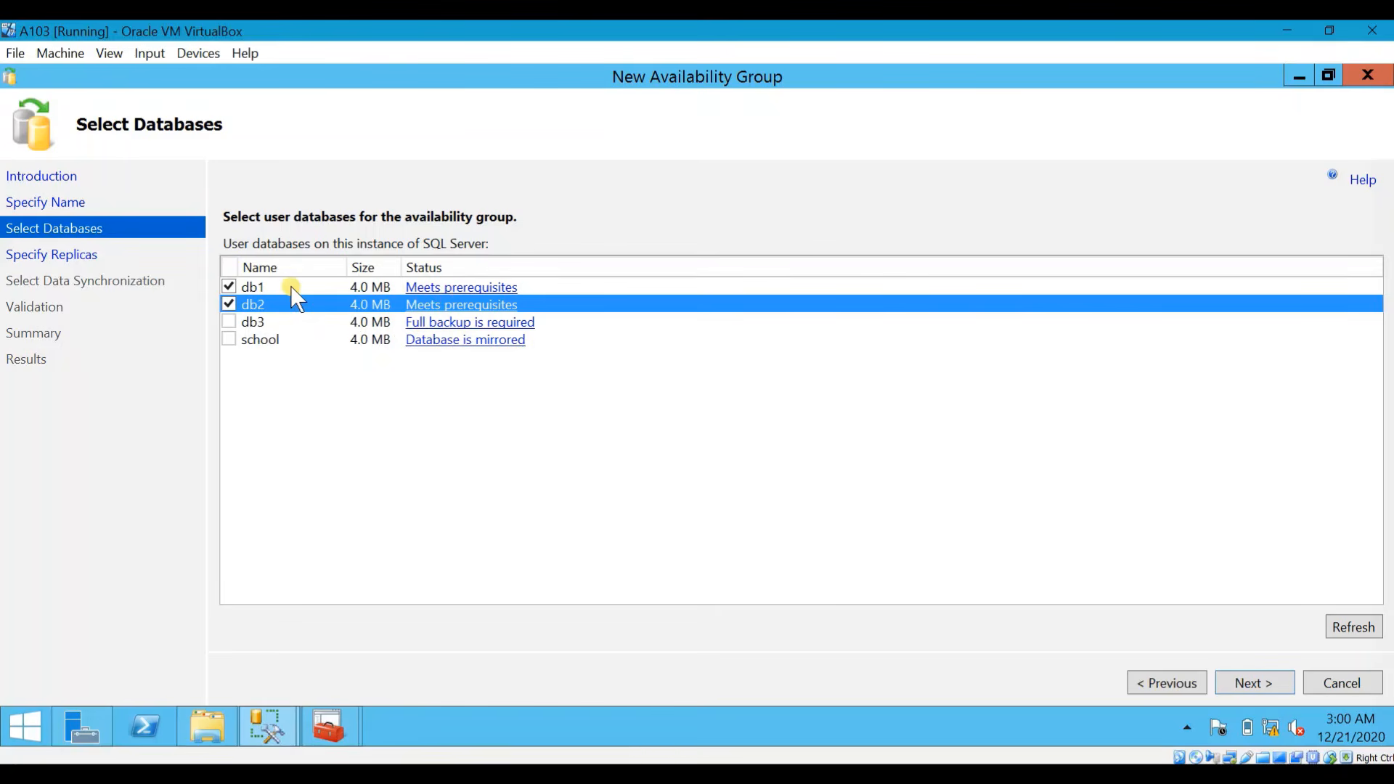
{"action": "left_click", "coordinate": [1263, 685]}
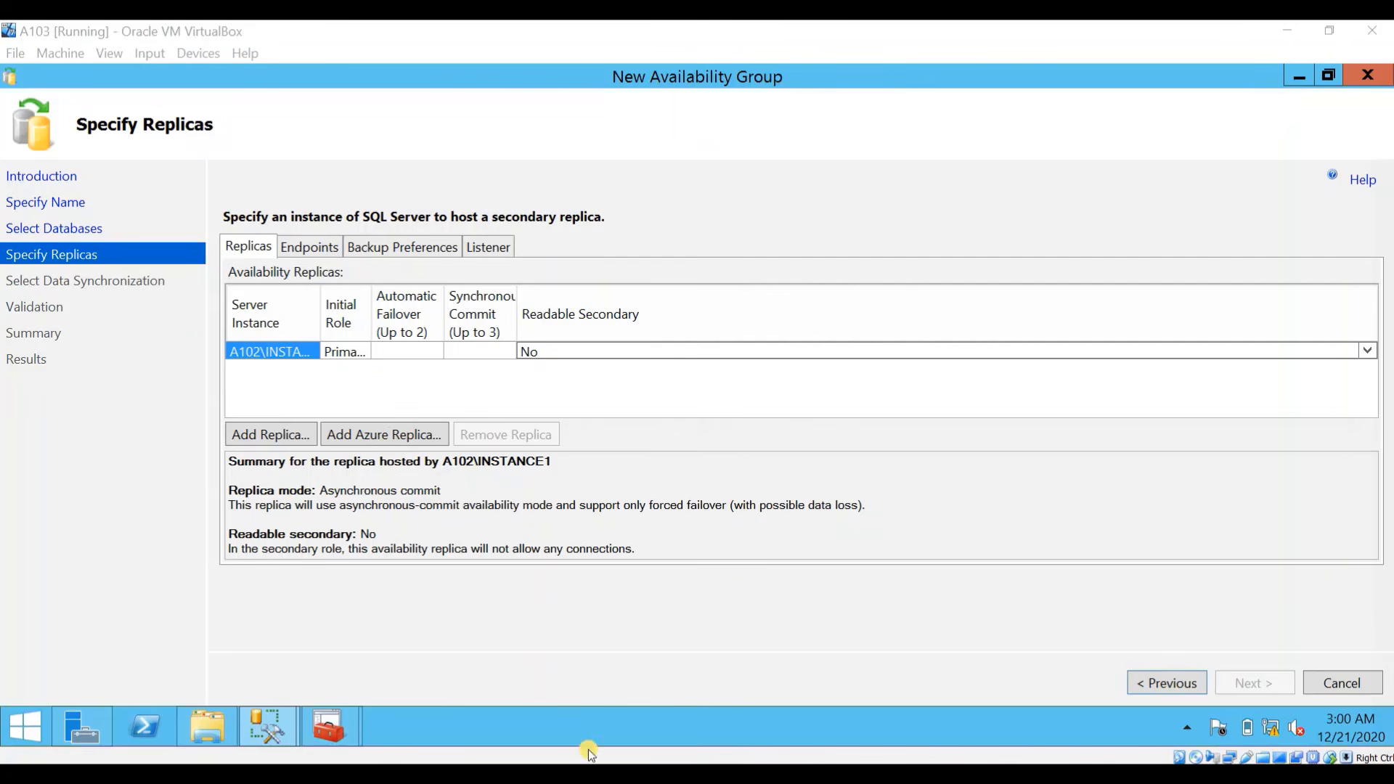
Step: Check the connected instances A102\INSTANCE1 and A103\INSTANCEA103 in Object Explorer and return to the New Availability Group wizard
{"action": "left_click", "coordinate": [341, 724]}
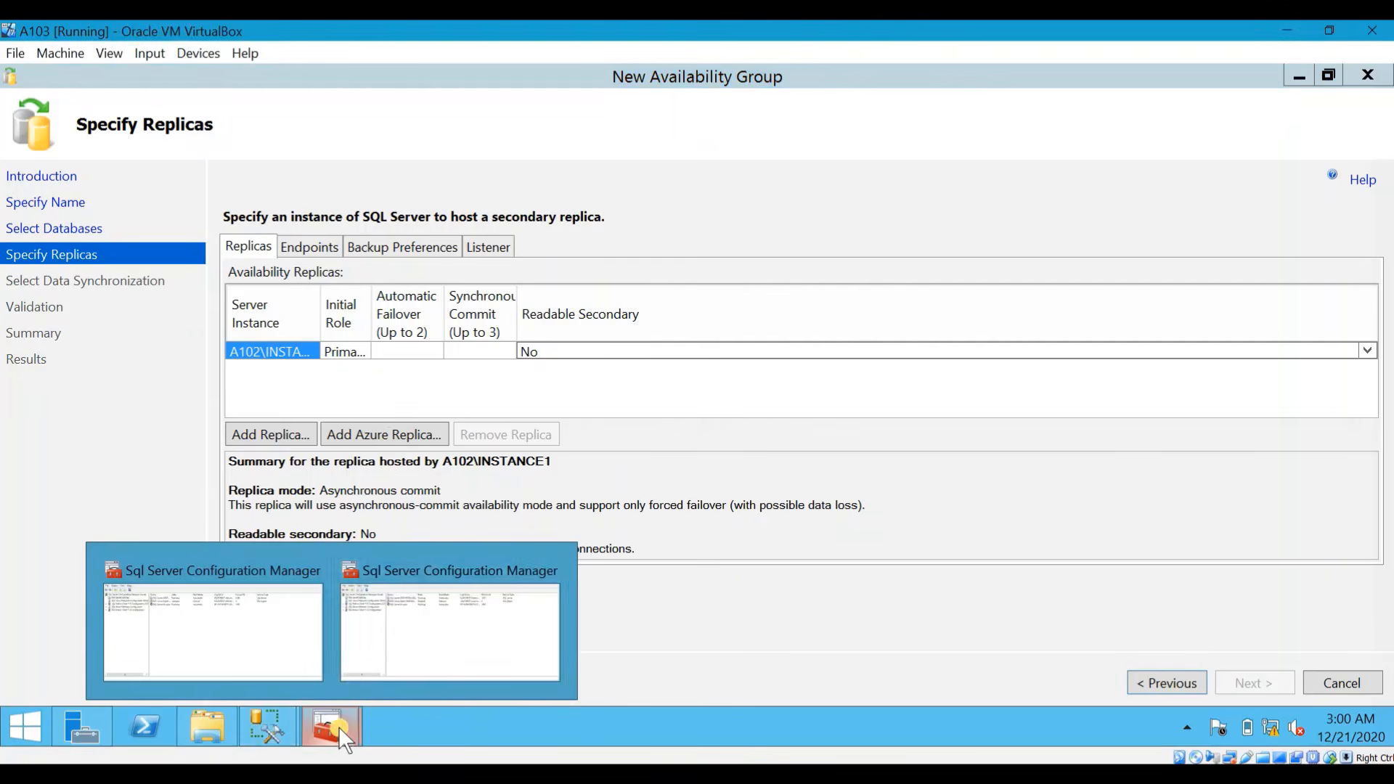
{"action": "mouse_move", "coordinate": [267, 697]}
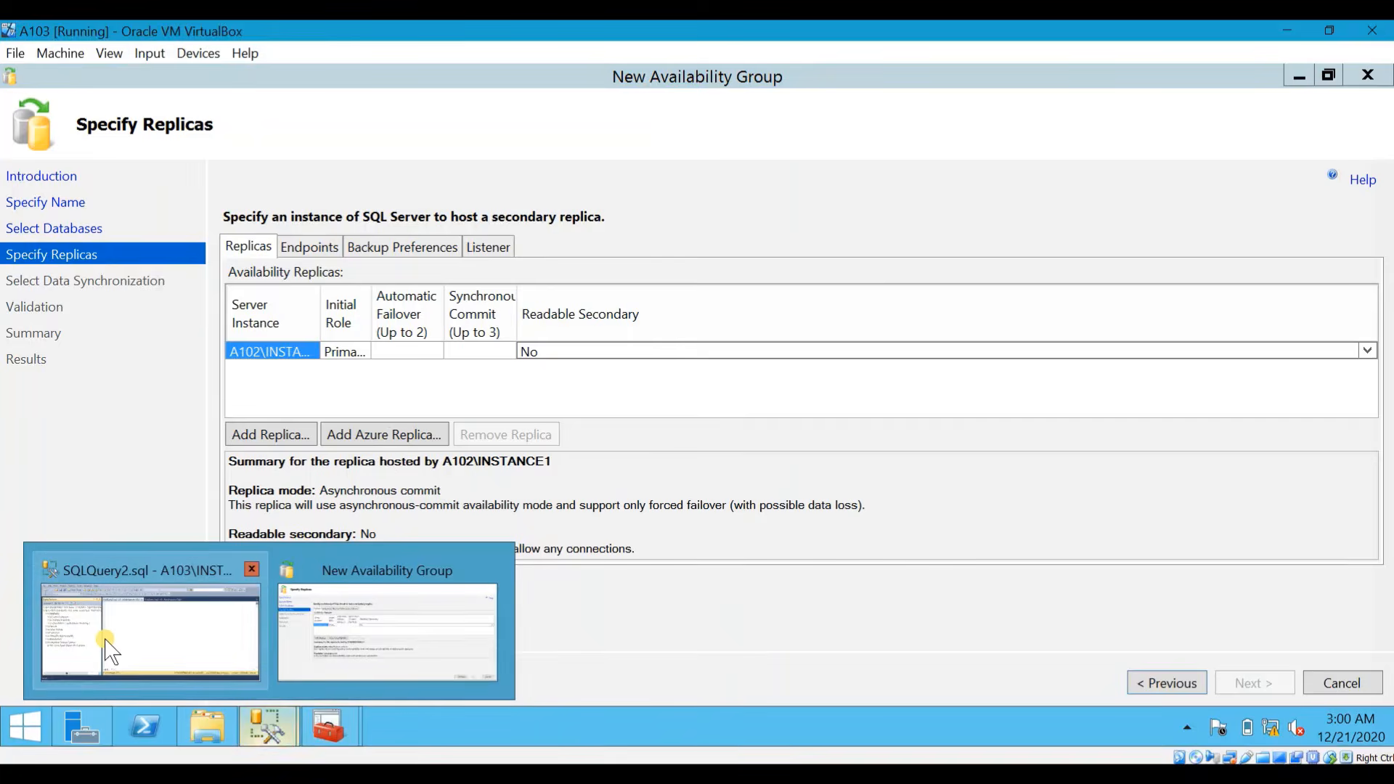
{"action": "left_click", "coordinate": [148, 628]}
{"action": "left_click", "coordinate": [89, 260]}
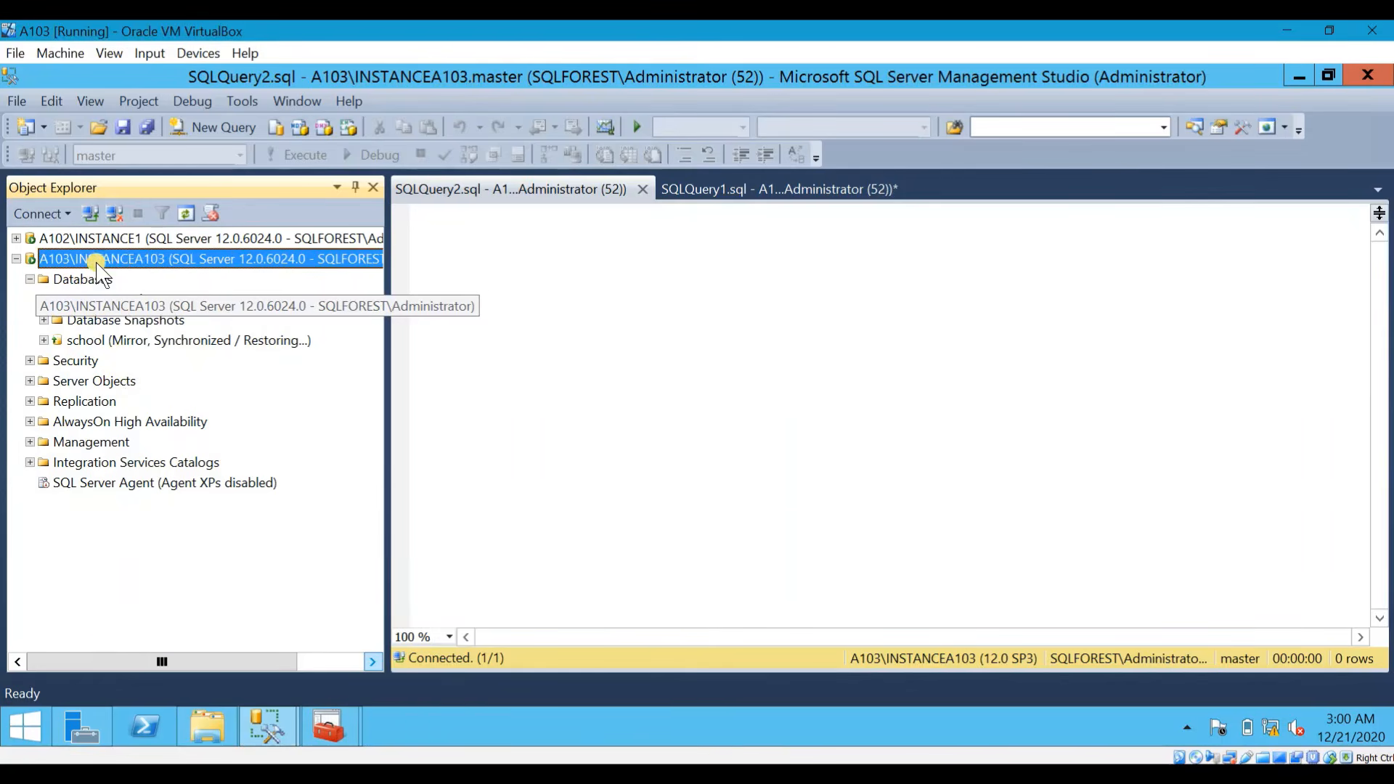
{"action": "left_click", "coordinate": [141, 238]}
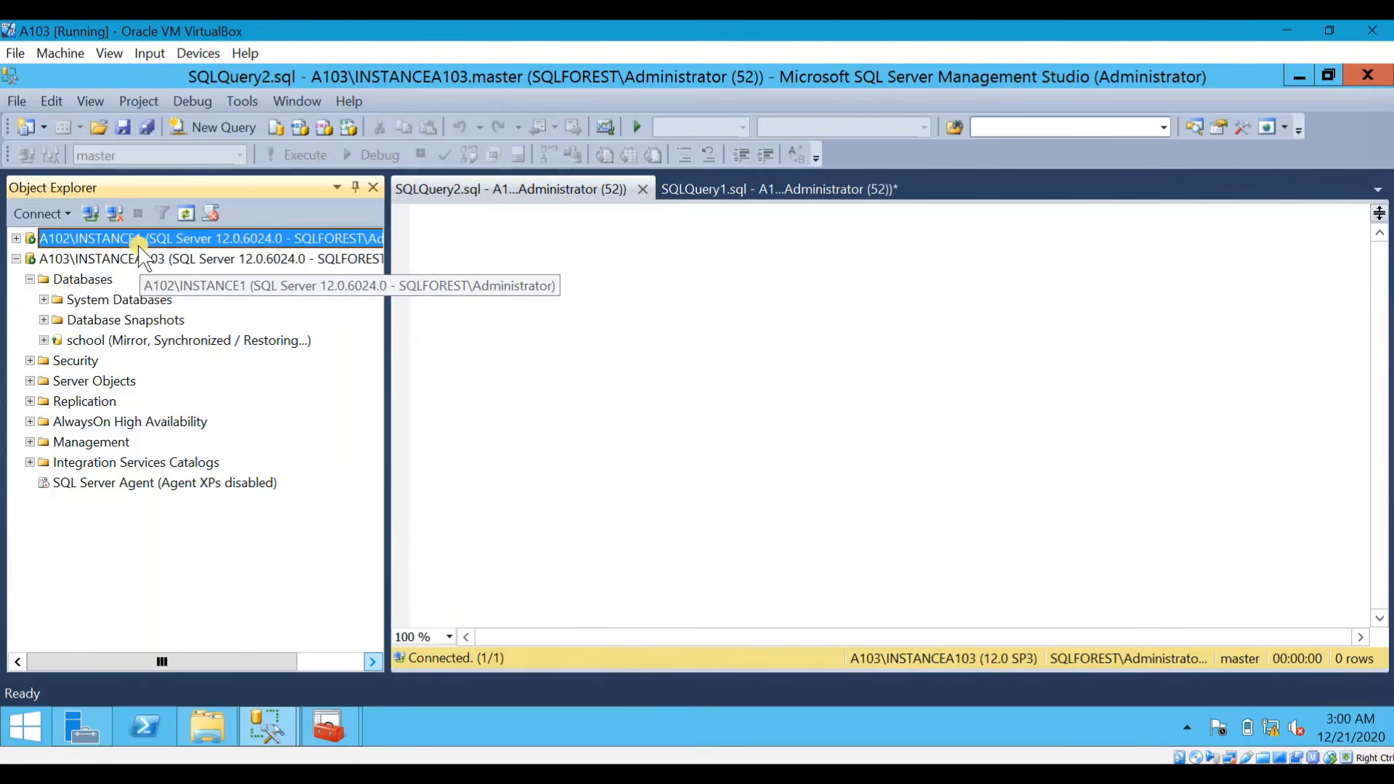
{"action": "left_click", "coordinate": [142, 259]}
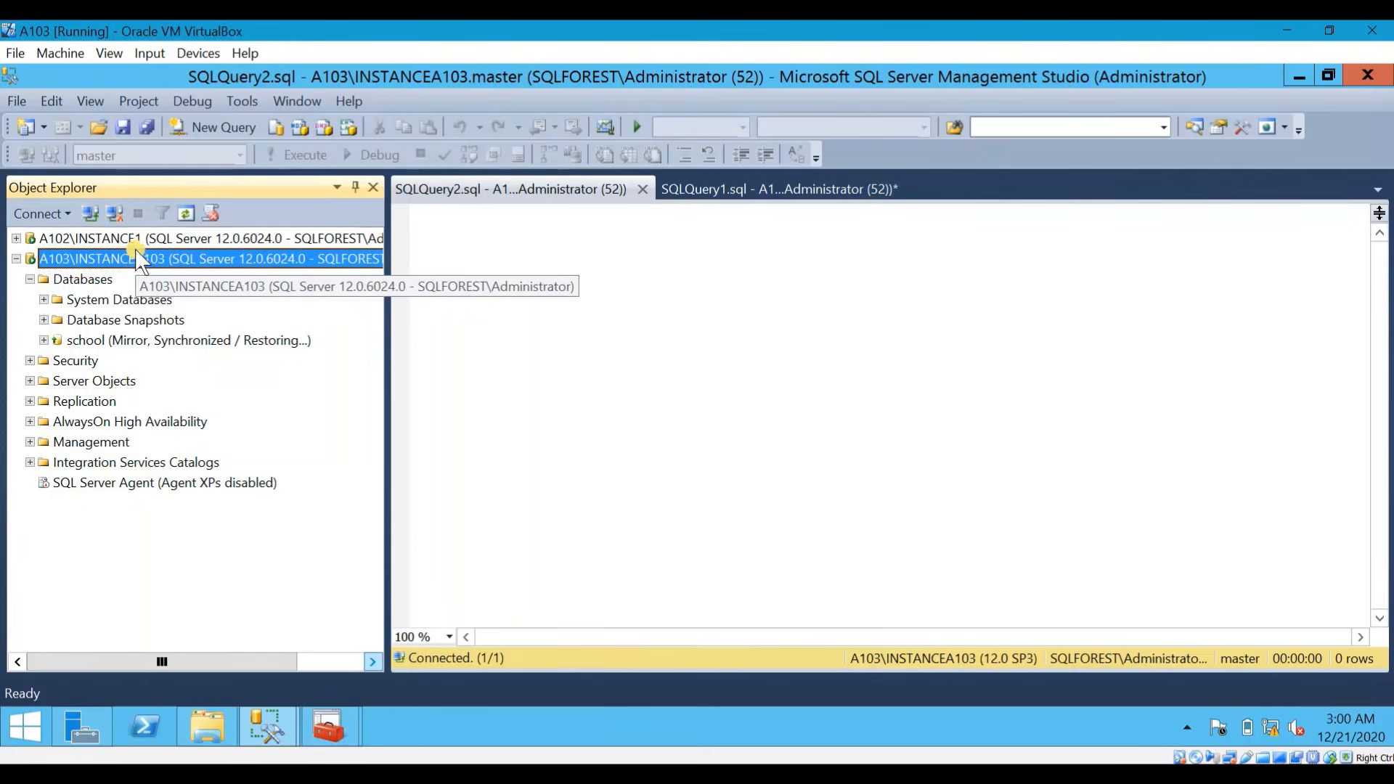
{"action": "left_click", "coordinate": [327, 723]}
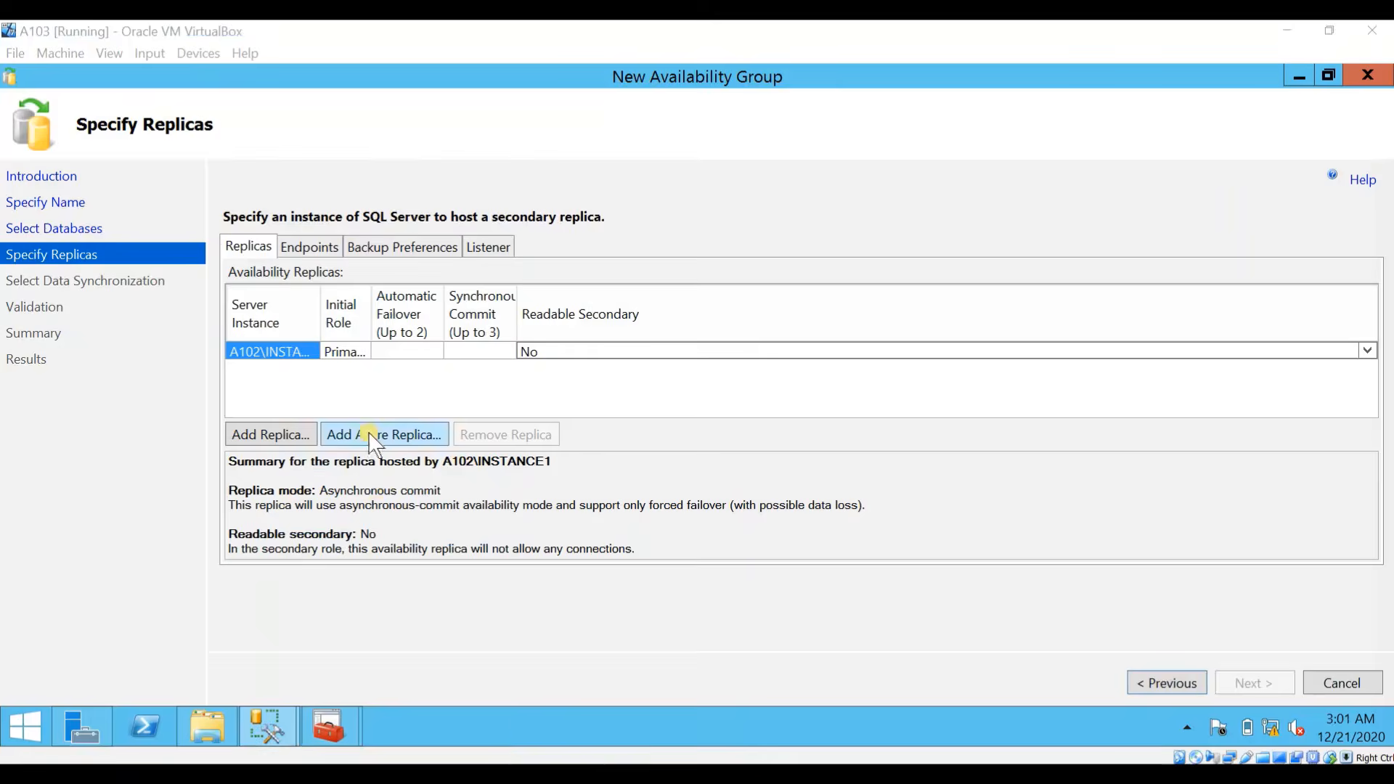
Step: Add A103\INSTANCEA103 as a secondary replica, connecting with Windows Authentication
{"action": "left_click", "coordinate": [287, 436]}
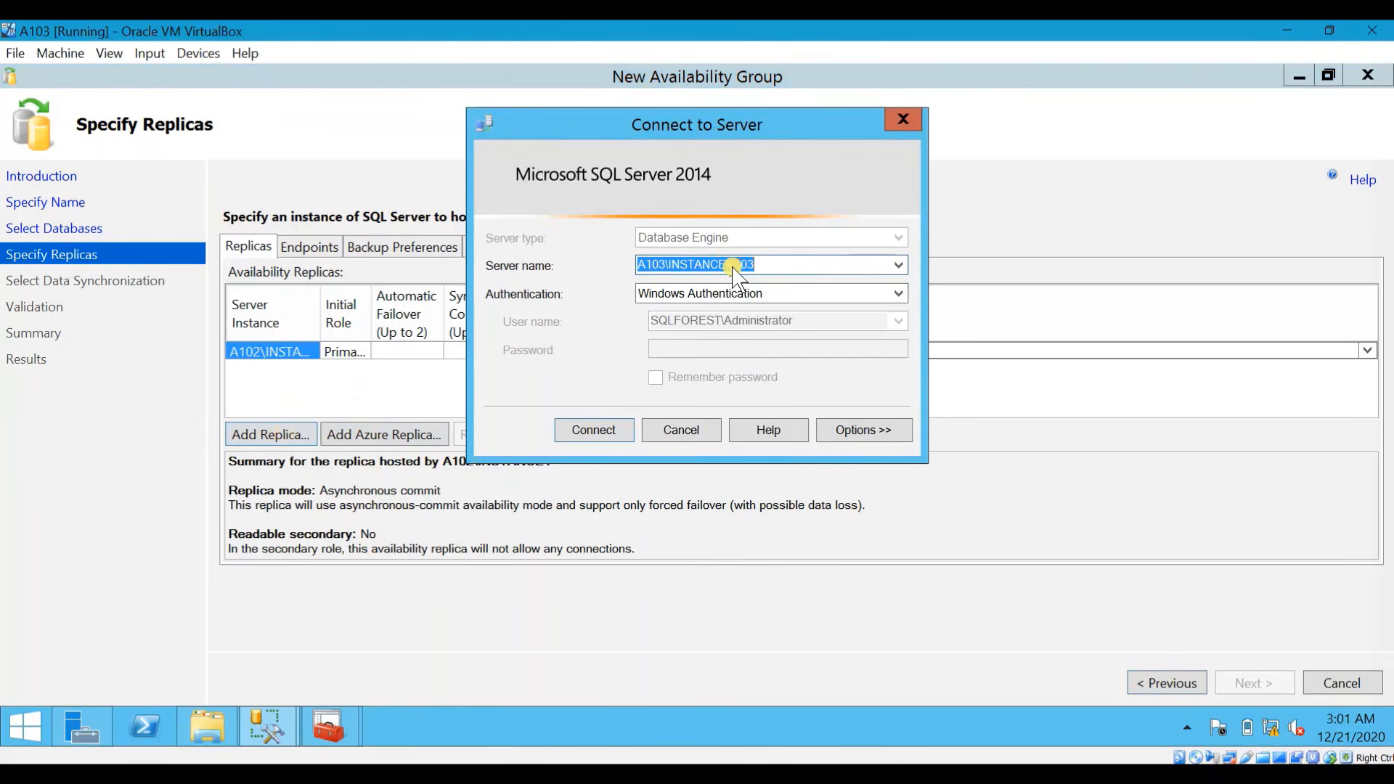
{"action": "left_click", "coordinate": [900, 265]}
{"action": "left_click", "coordinate": [564, 331]}
{"action": "left_click", "coordinate": [604, 429]}
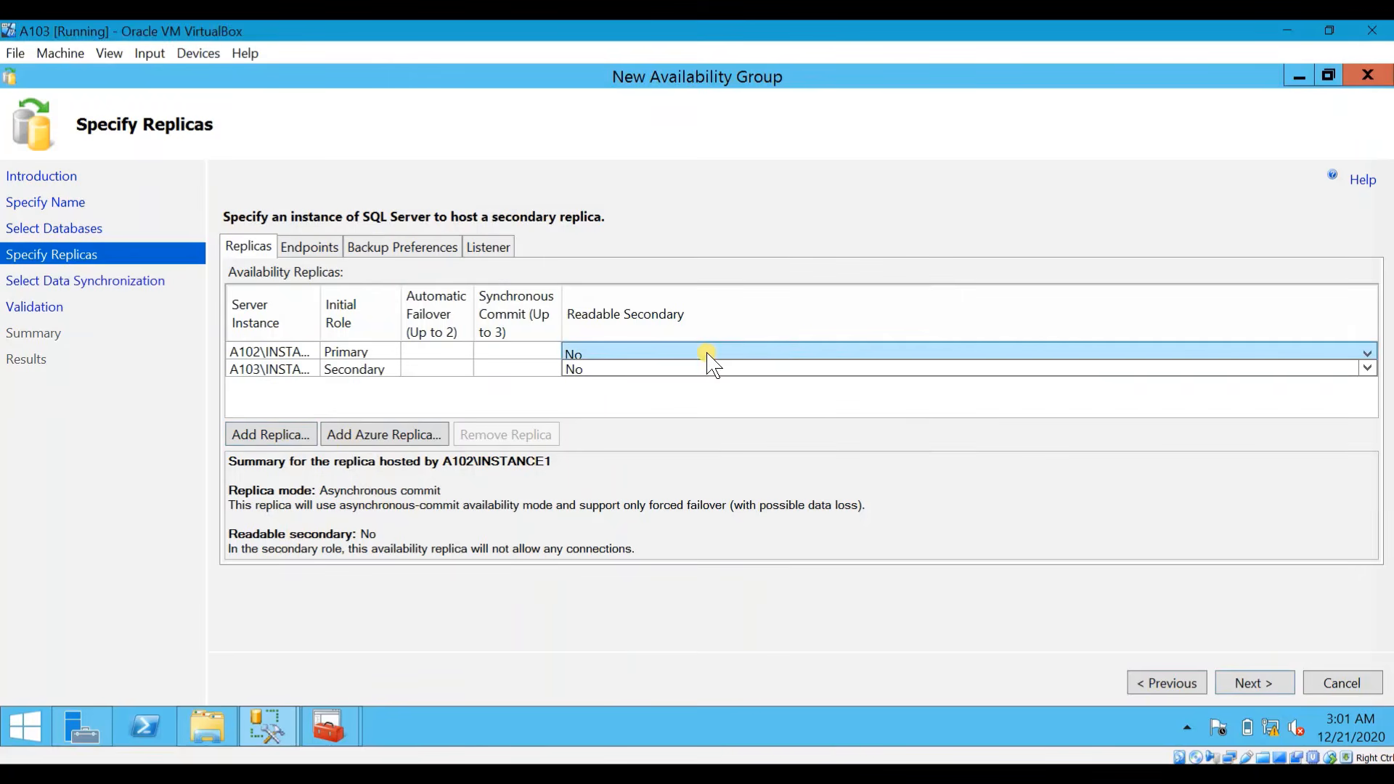
Step: Set Readable Secondary to Yes for the A103\INSTANCEA103 replica
{"action": "left_click", "coordinate": [779, 371]}
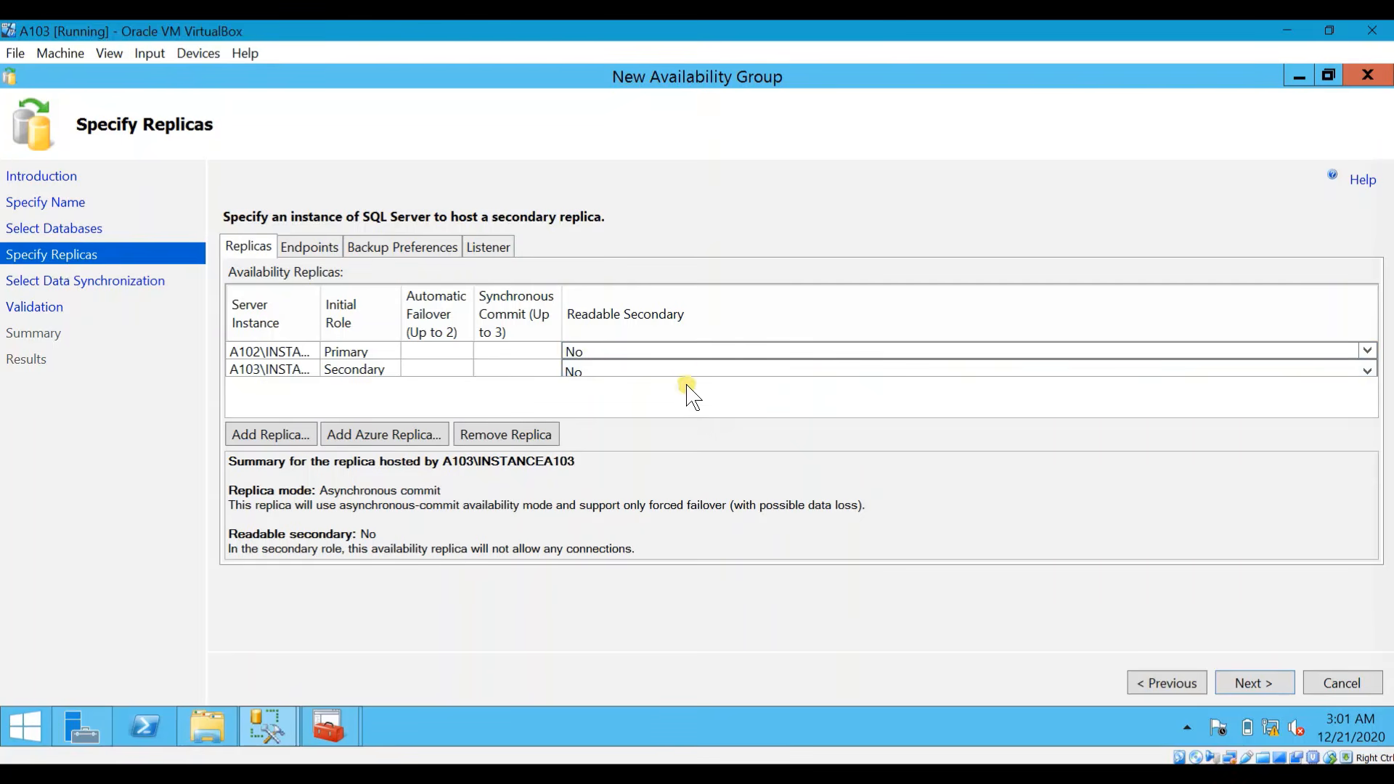
{"action": "left_click", "coordinate": [1367, 371]}
{"action": "left_click", "coordinate": [1367, 371]}
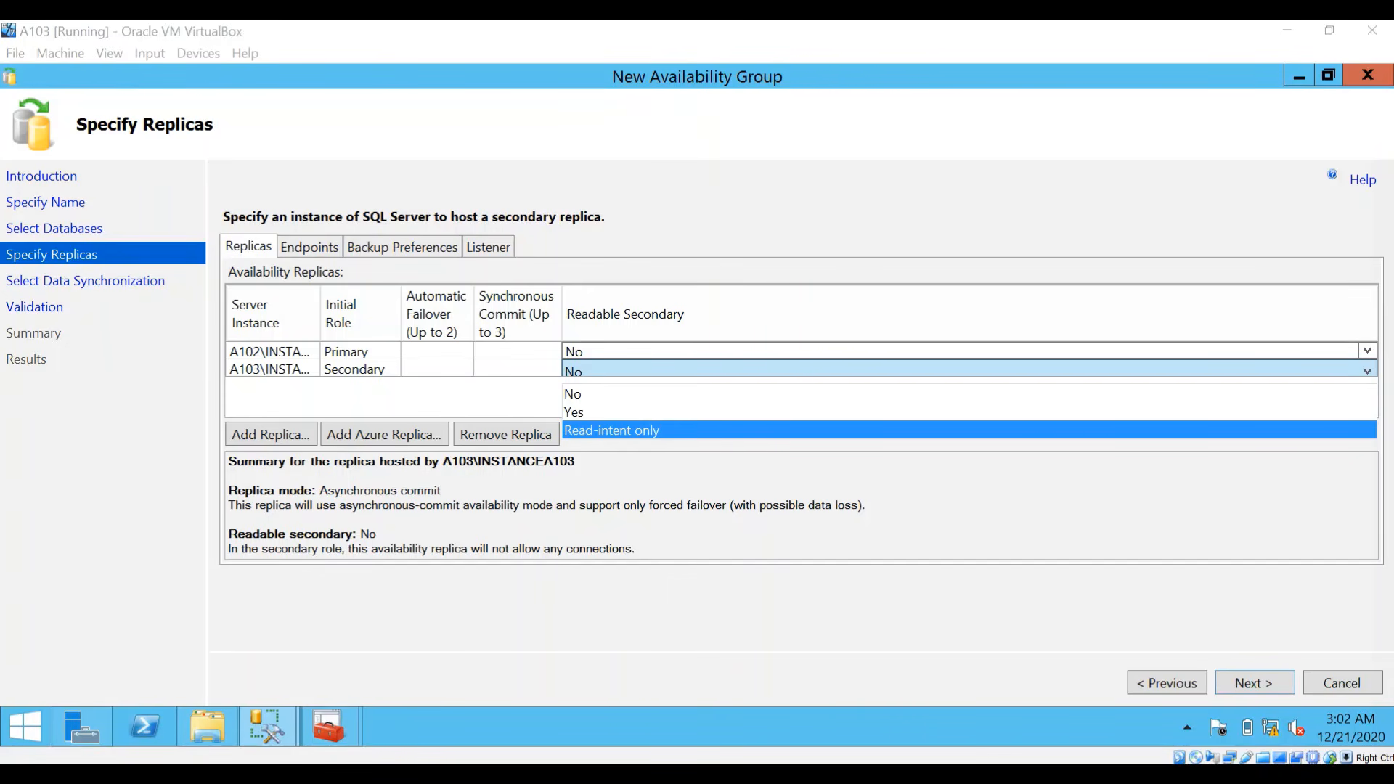
{"action": "left_click", "coordinate": [641, 414]}
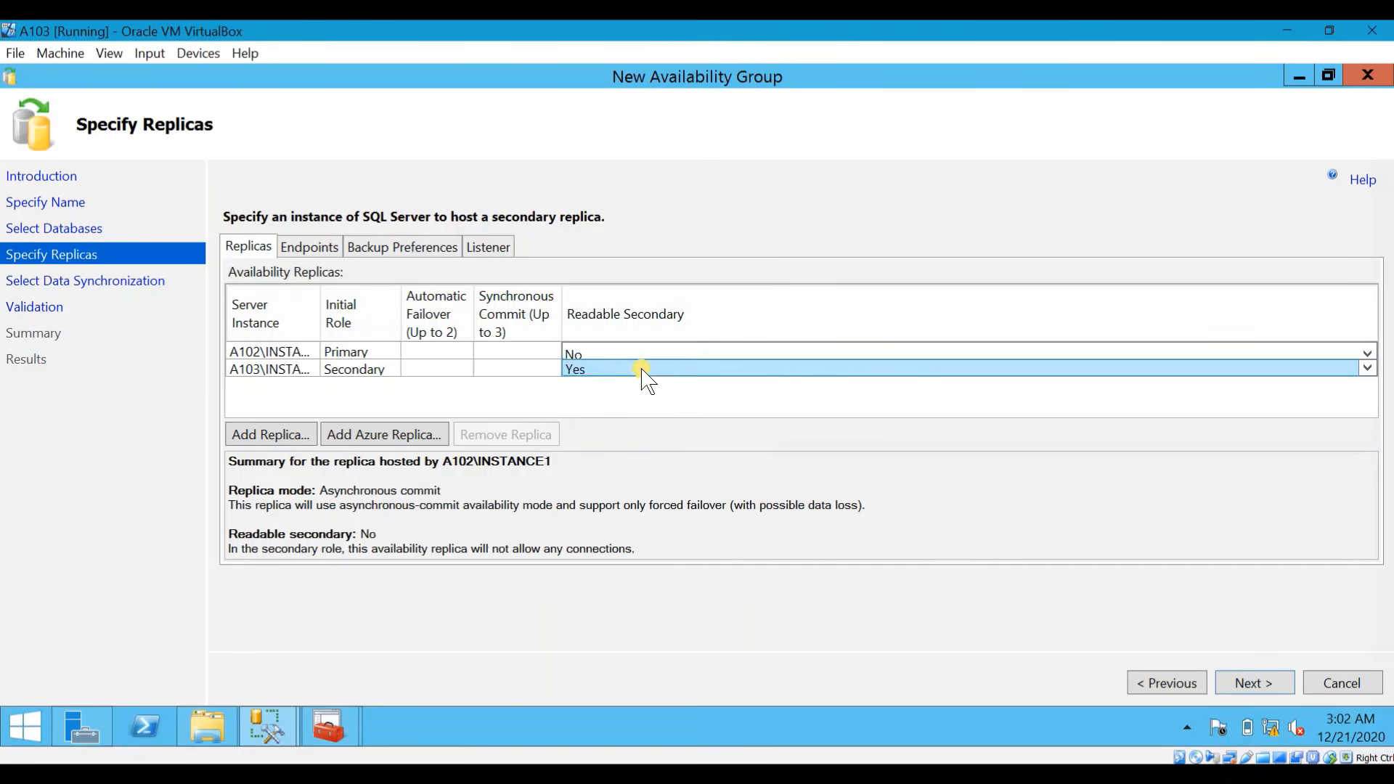
{"action": "left_click", "coordinate": [1368, 371]}
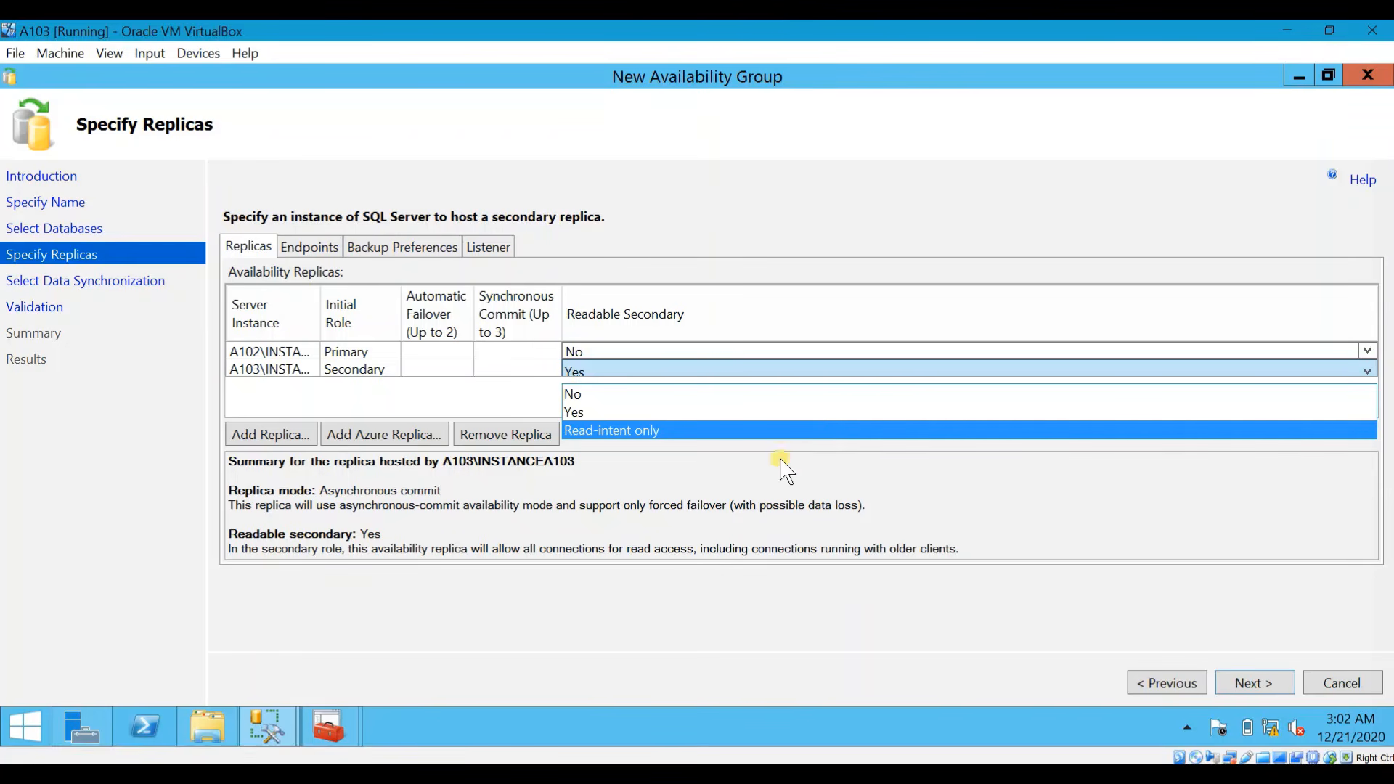
{"action": "left_click", "coordinate": [662, 410]}
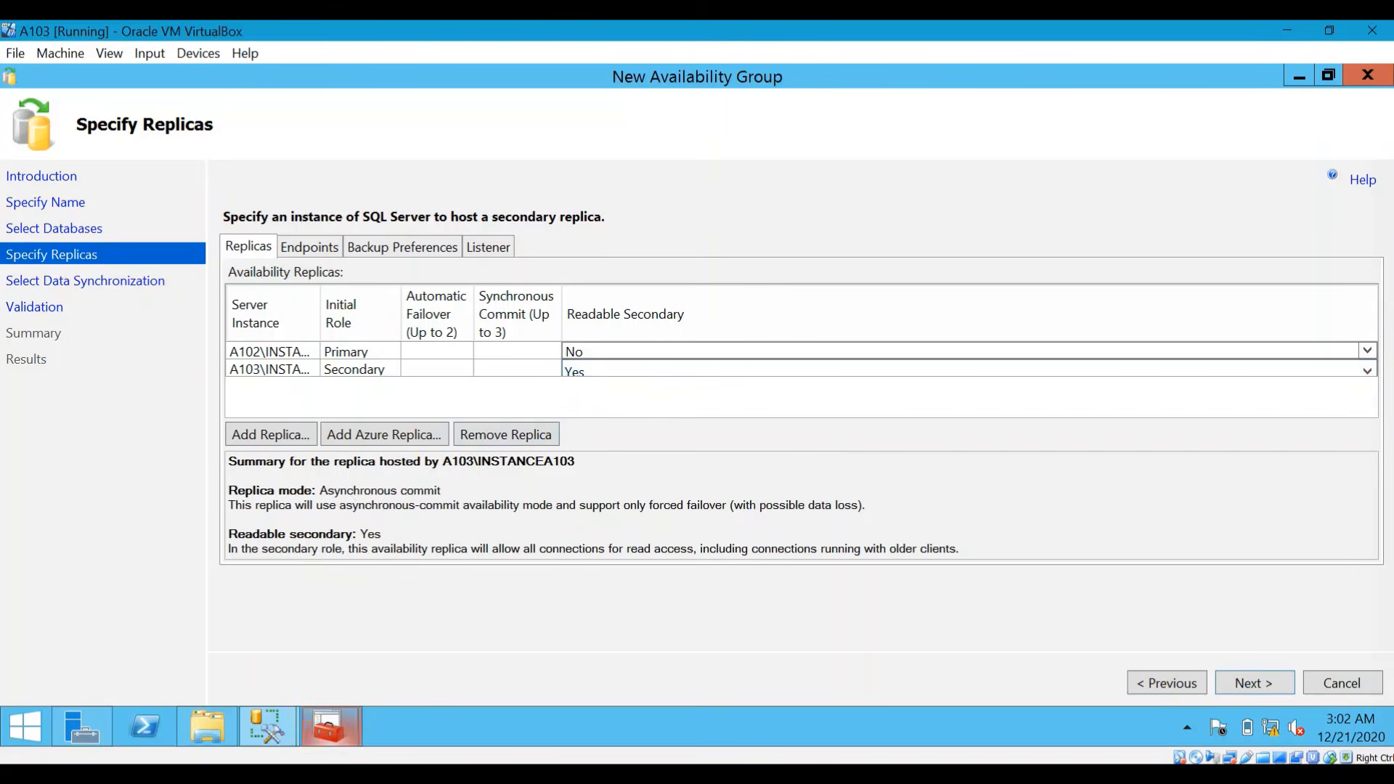
{"action": "mouse_move", "coordinate": [329, 726]}
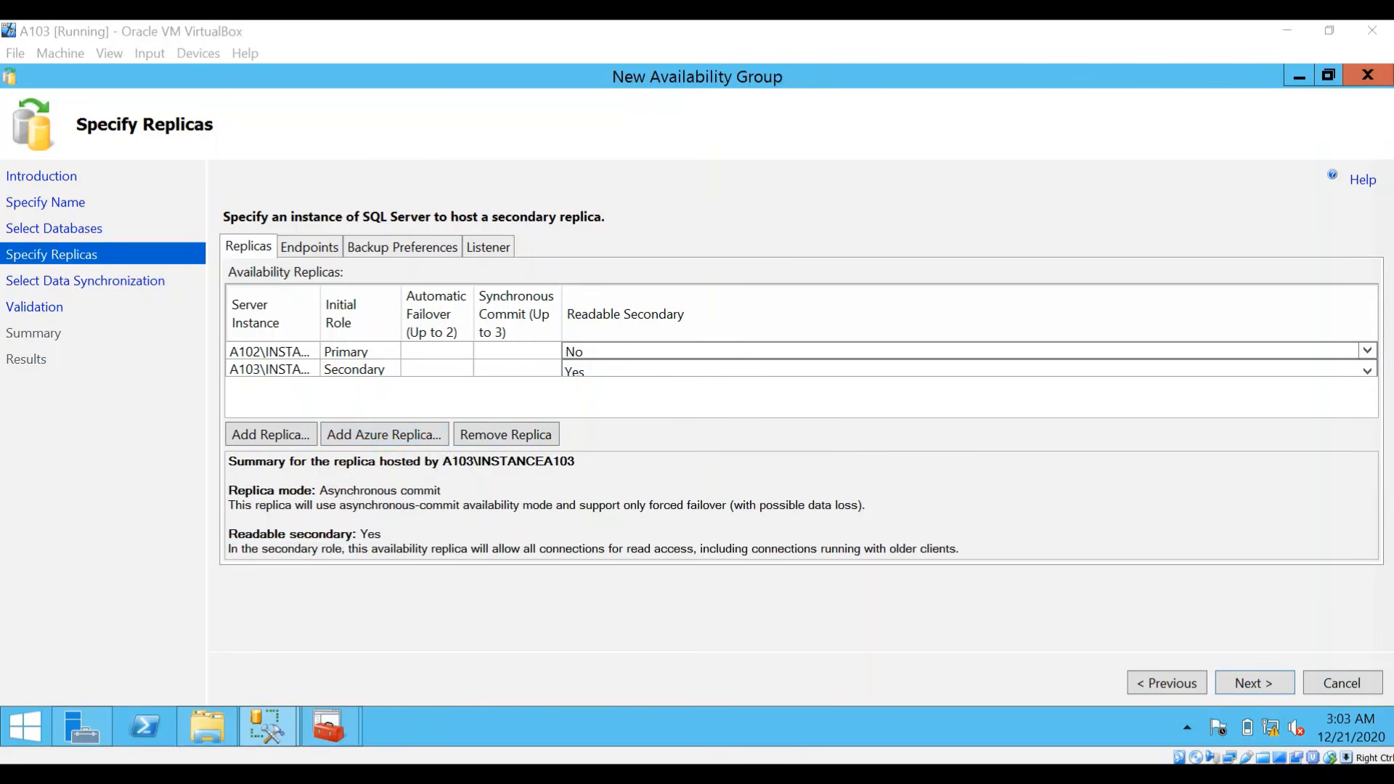
Step: Review the replicas' endpoint values and choose Prefer Secondary as the backup preference
{"action": "left_click", "coordinate": [309, 247]}
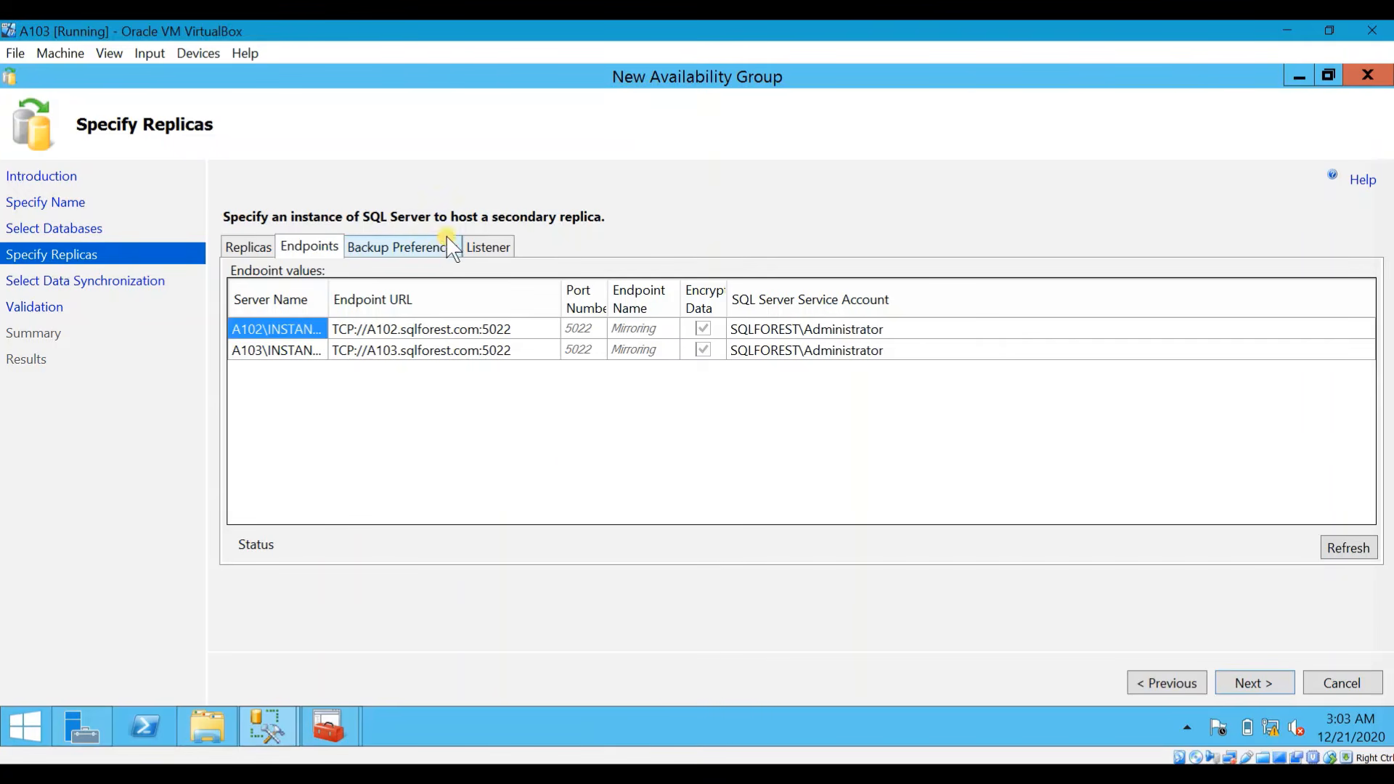
{"action": "left_click", "coordinate": [425, 249]}
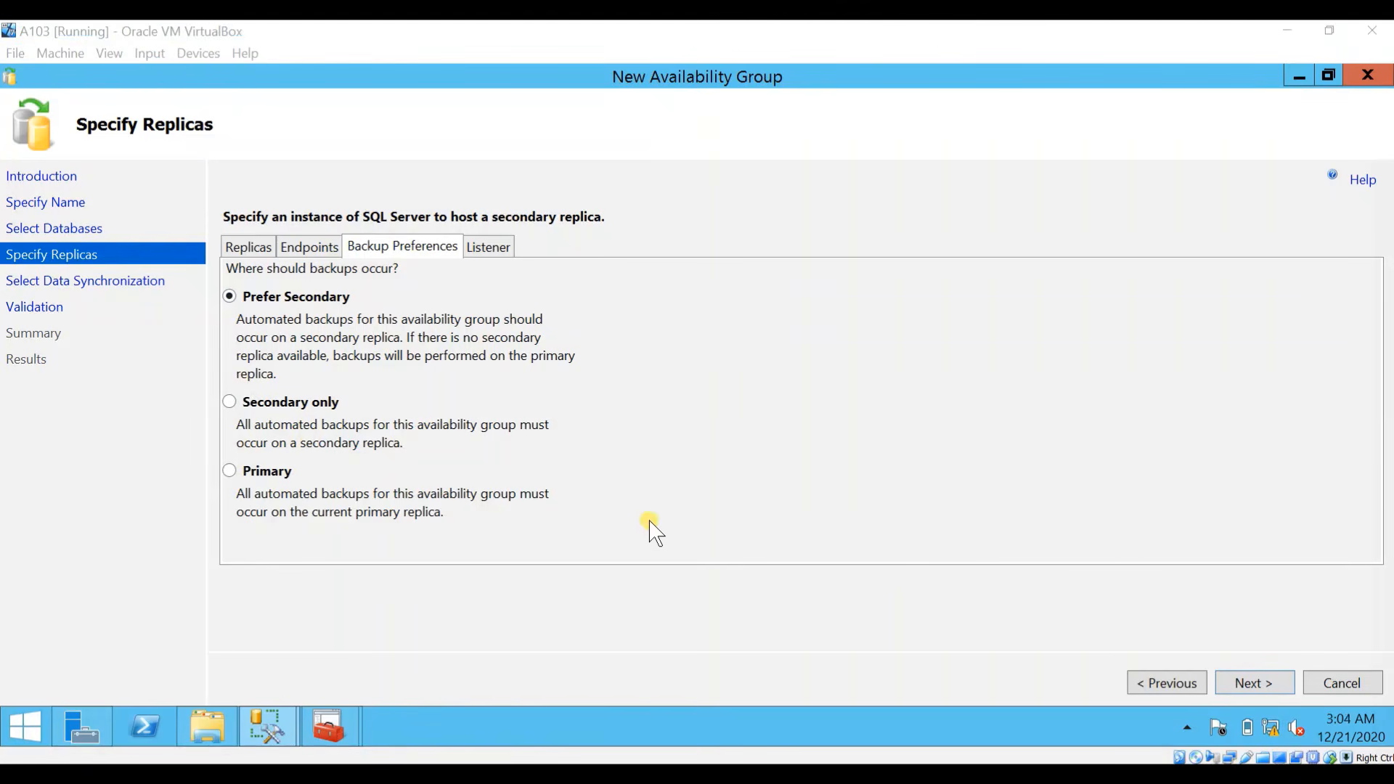
{"action": "left_click", "coordinate": [229, 404]}
{"action": "left_click", "coordinate": [228, 297]}
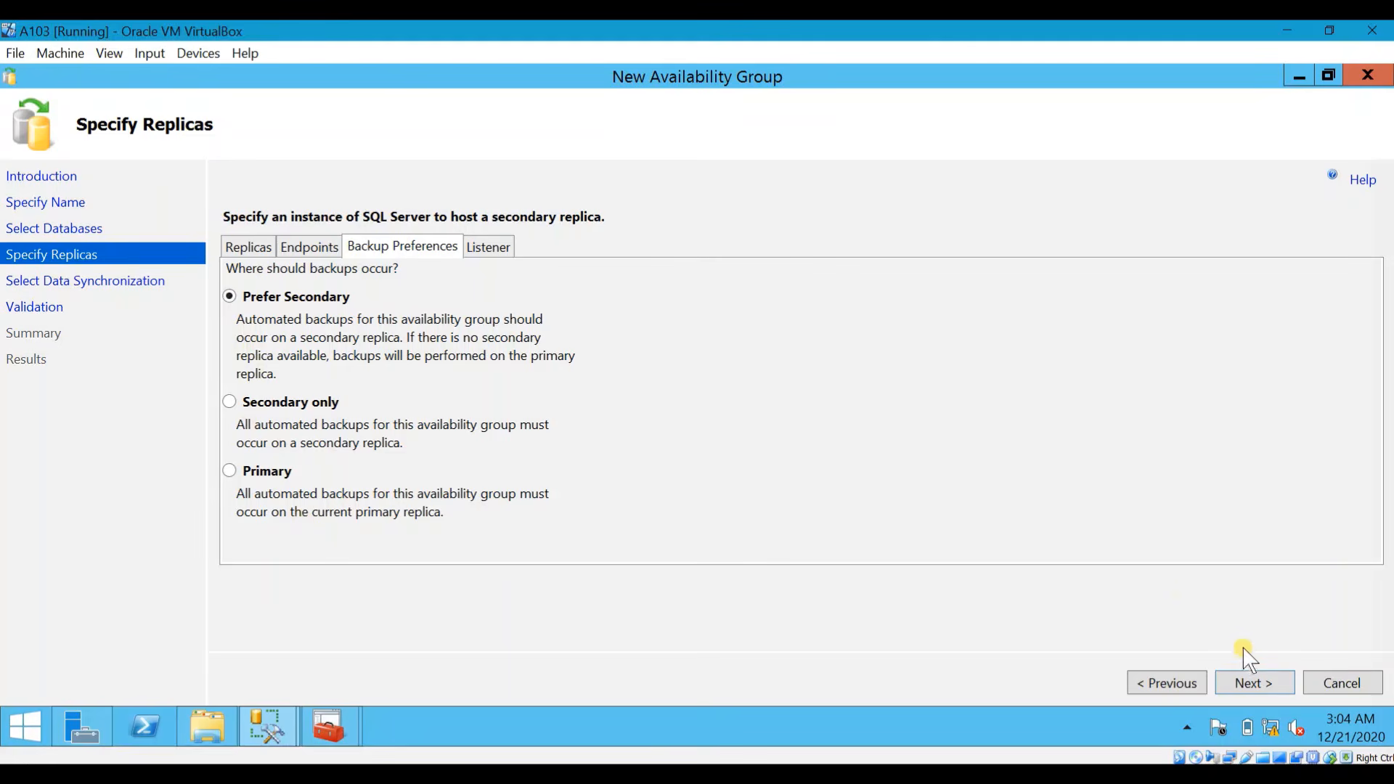
Step: Choose to create an availability group listener with DNS name Applisten and port 1433
{"action": "left_click", "coordinate": [471, 247]}
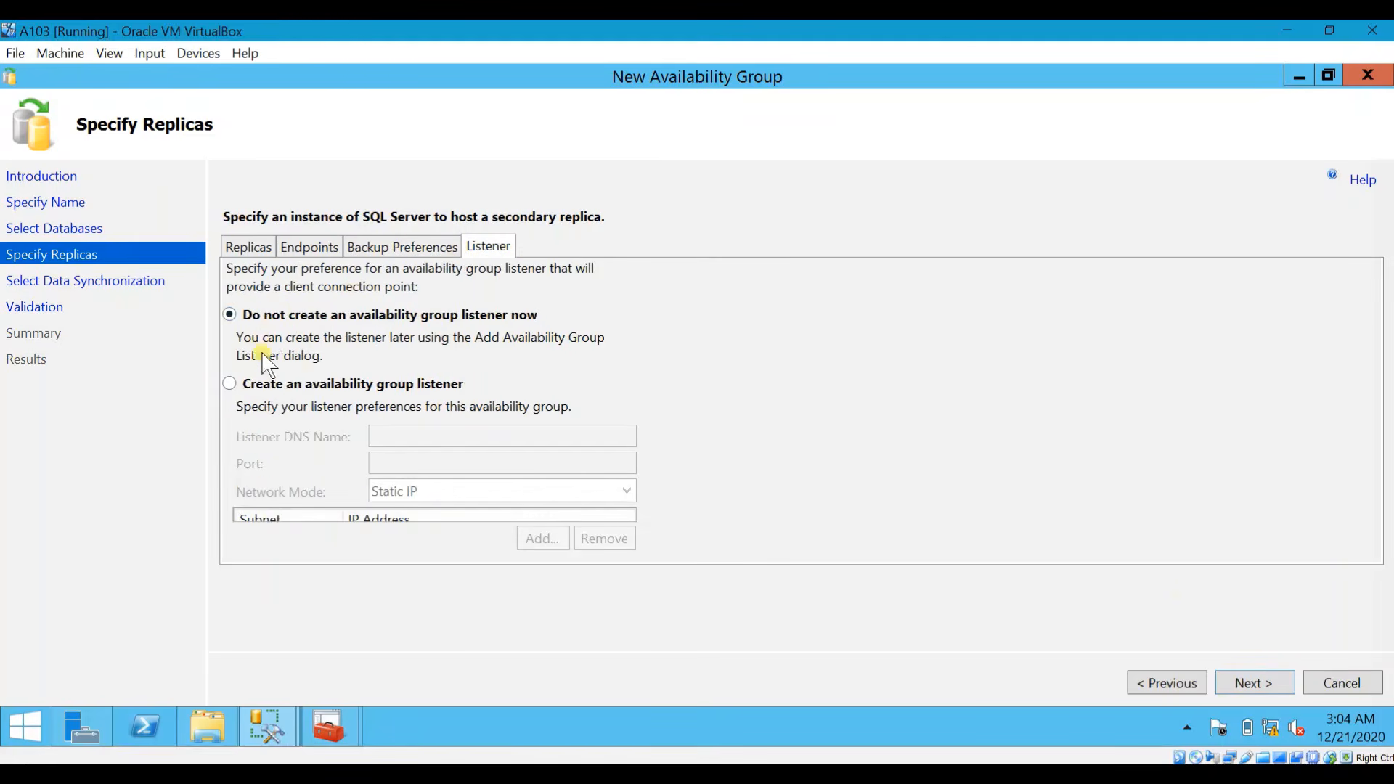
{"action": "left_click", "coordinate": [230, 385]}
{"action": "left_click", "coordinate": [372, 437]}
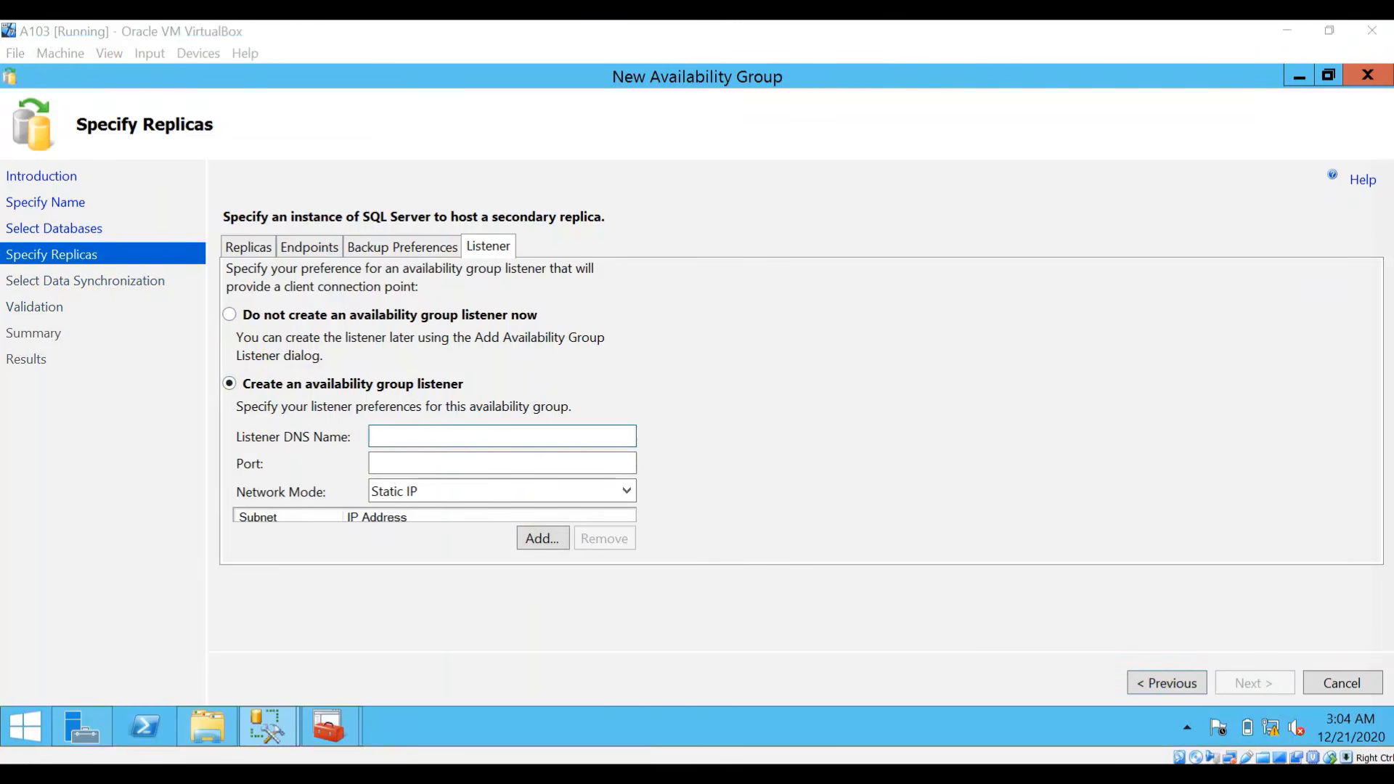
{"action": "left_click", "coordinate": [485, 437]}
{"action": "left_click", "coordinate": [465, 436]}
{"action": "type", "text": "App"}
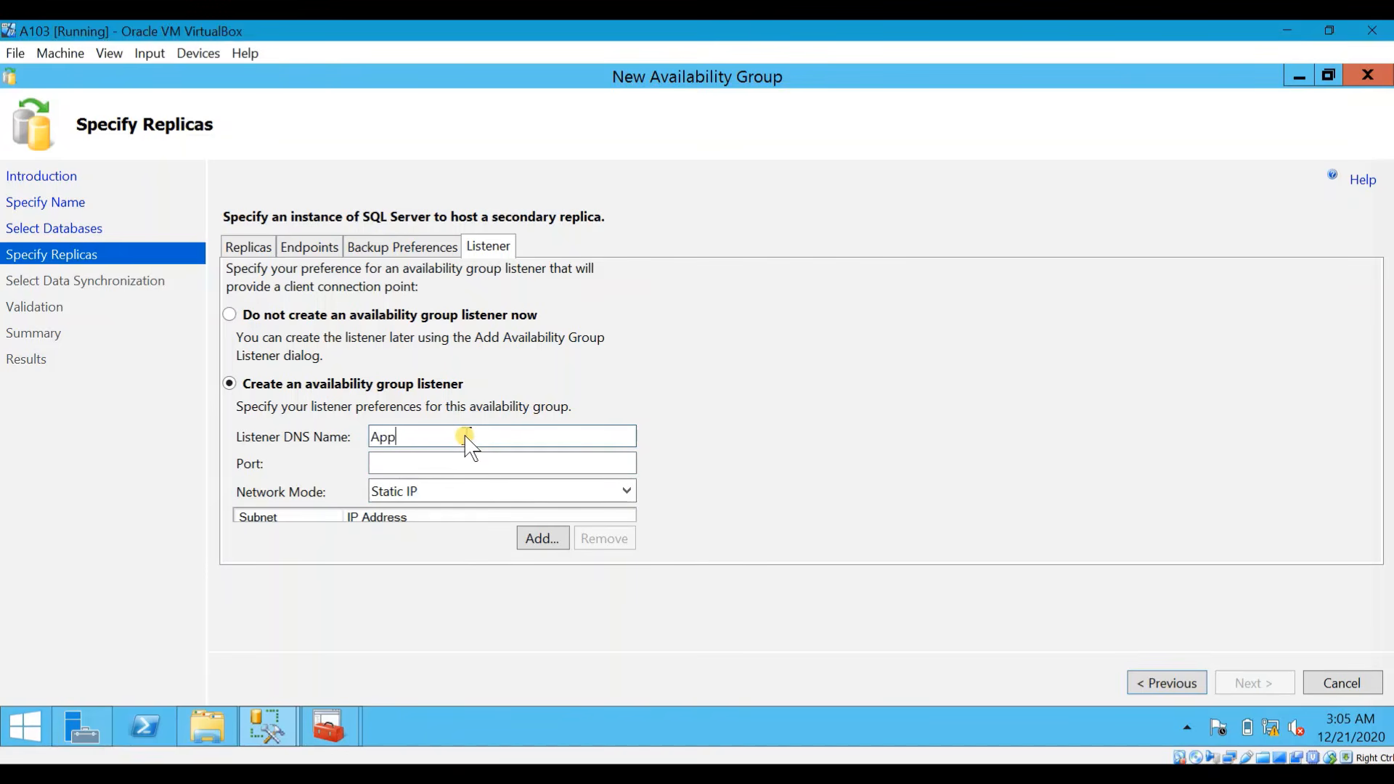
{"action": "type", "text": "listen"}
{"action": "left_click", "coordinate": [442, 464]}
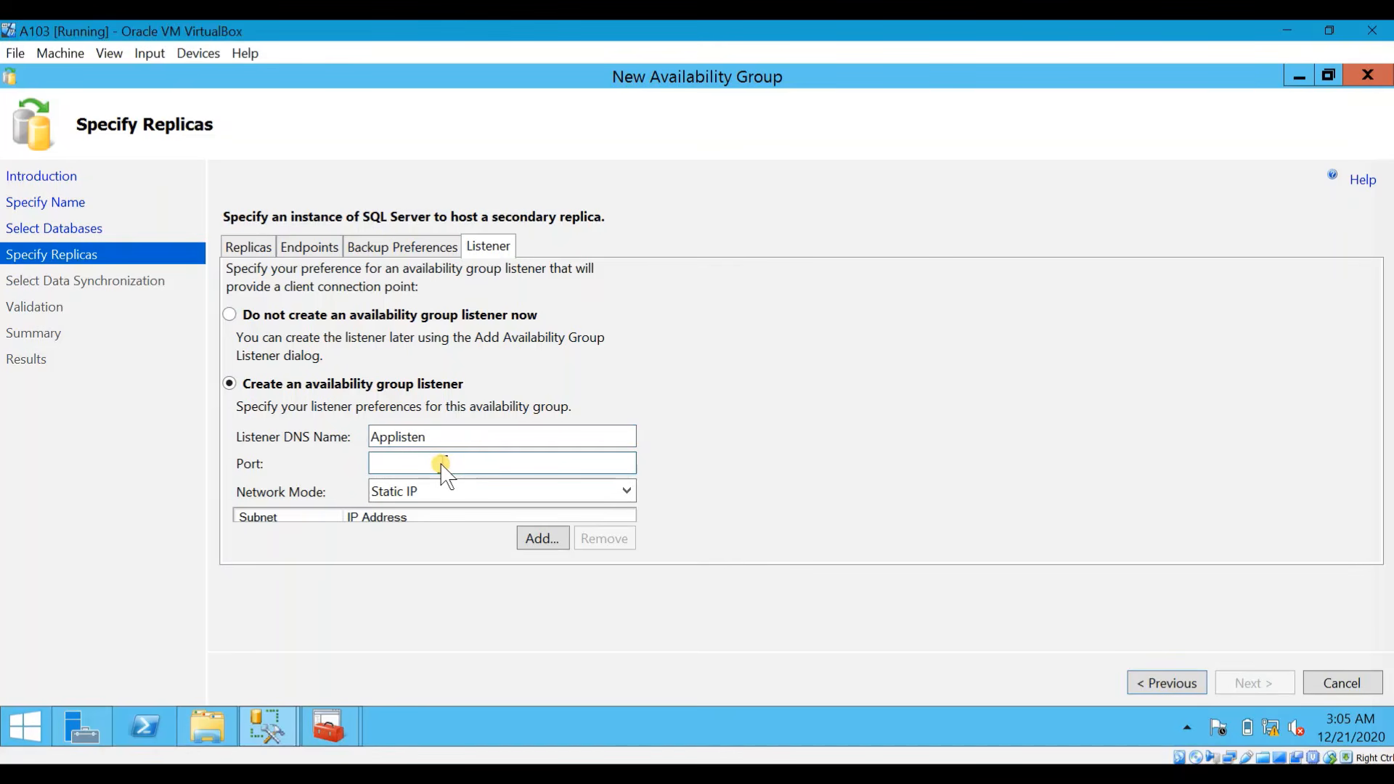
{"action": "type", "text": "1433"}
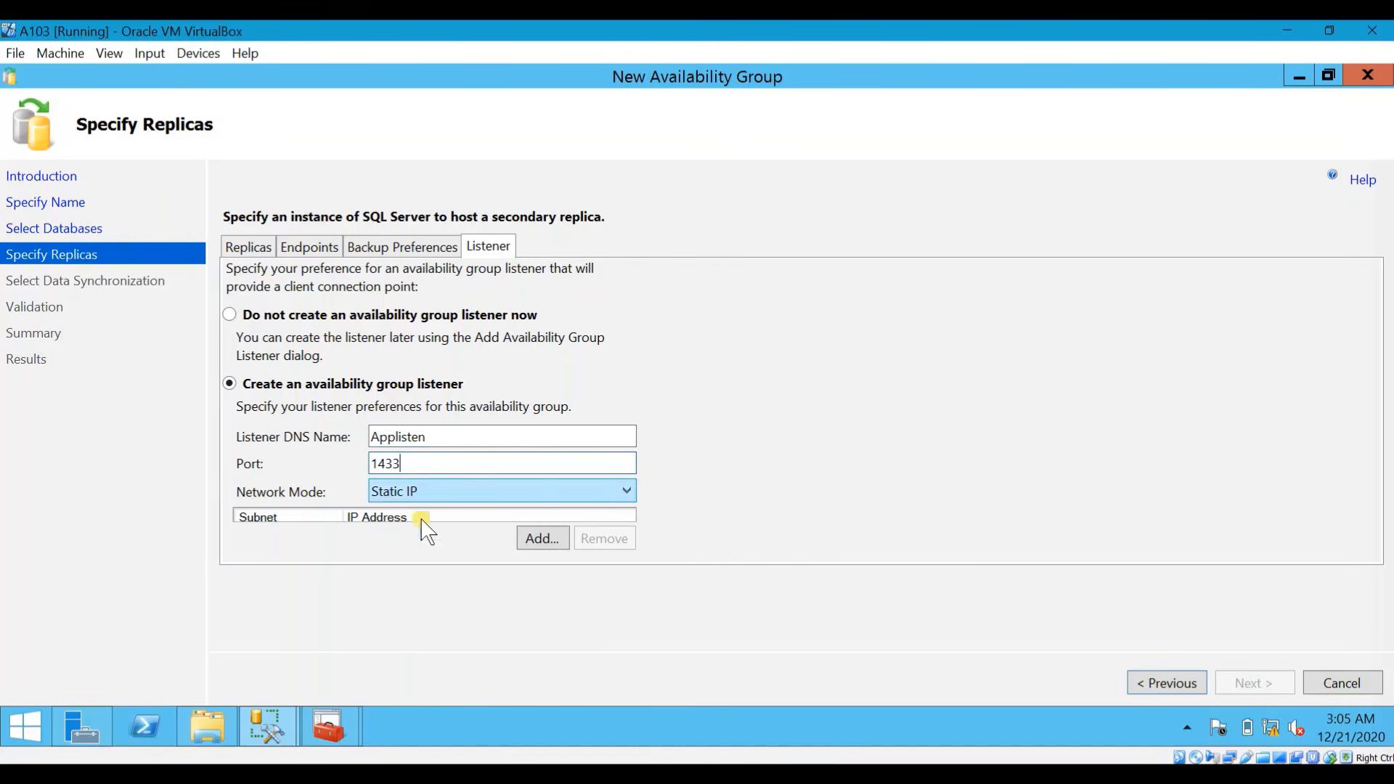
Step: Add the IPv4 address 192.168.30.31 to the Applisten listener and continue to the initial data synchronization page
{"action": "left_click", "coordinate": [542, 541]}
{"action": "left_click", "coordinate": [655, 363]}
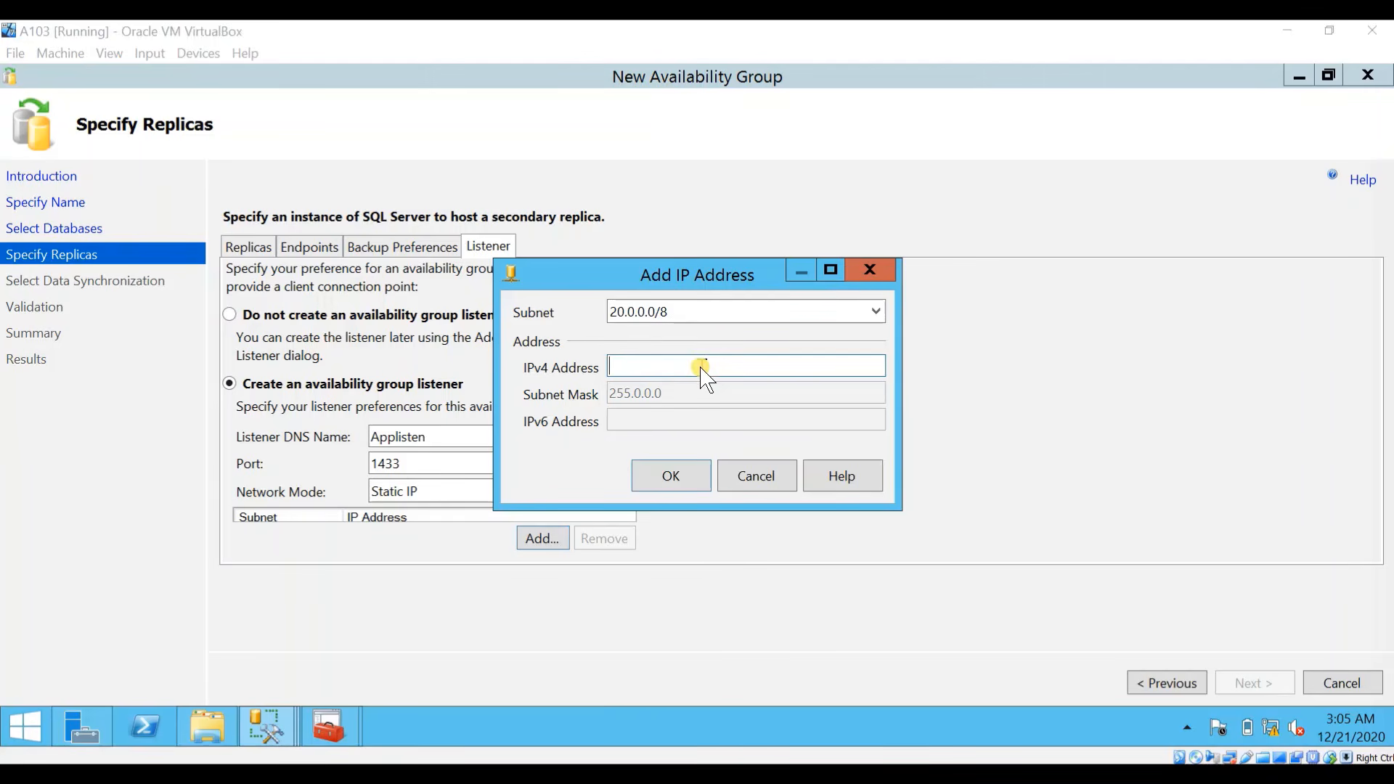
{"action": "left_click", "coordinate": [700, 362]}
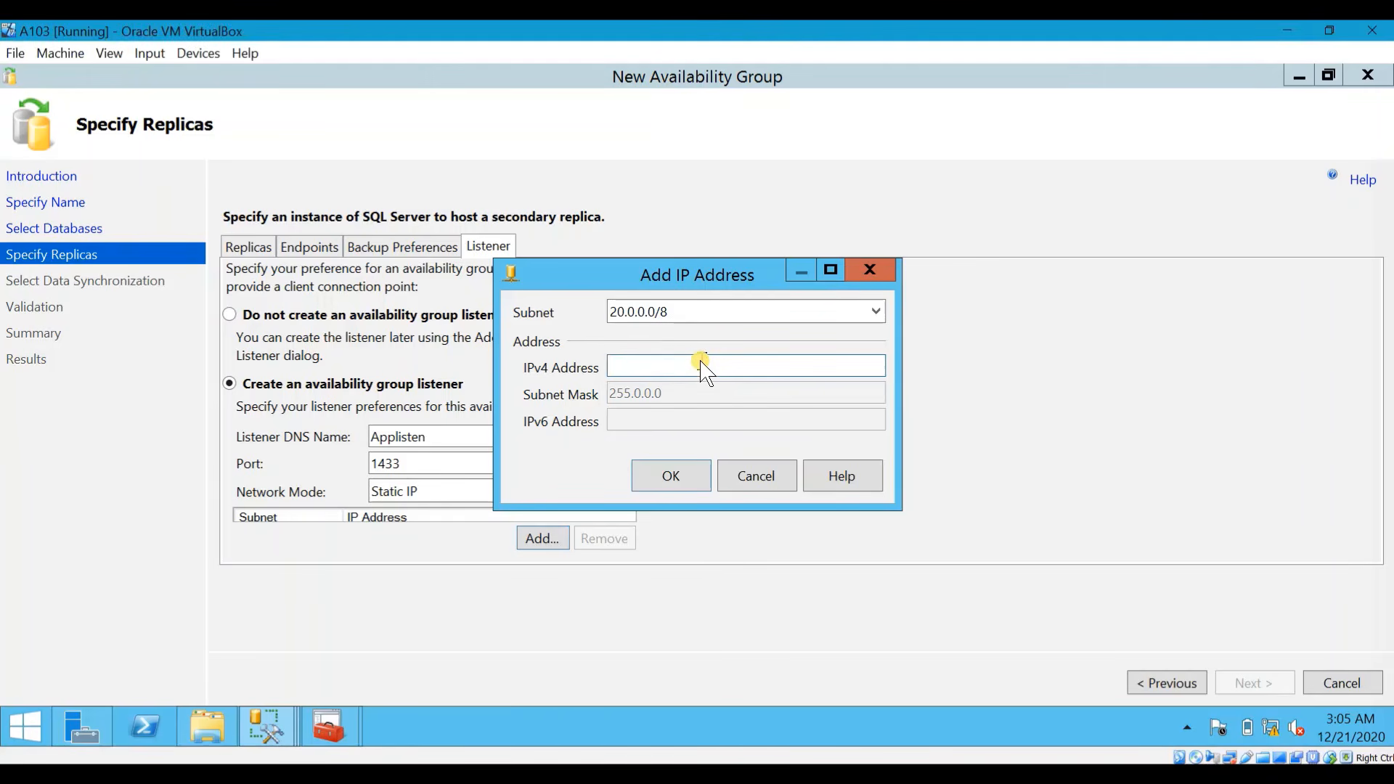
{"action": "type", "text": "192.168.30.31"}
{"action": "left_click", "coordinate": [589, 774]}
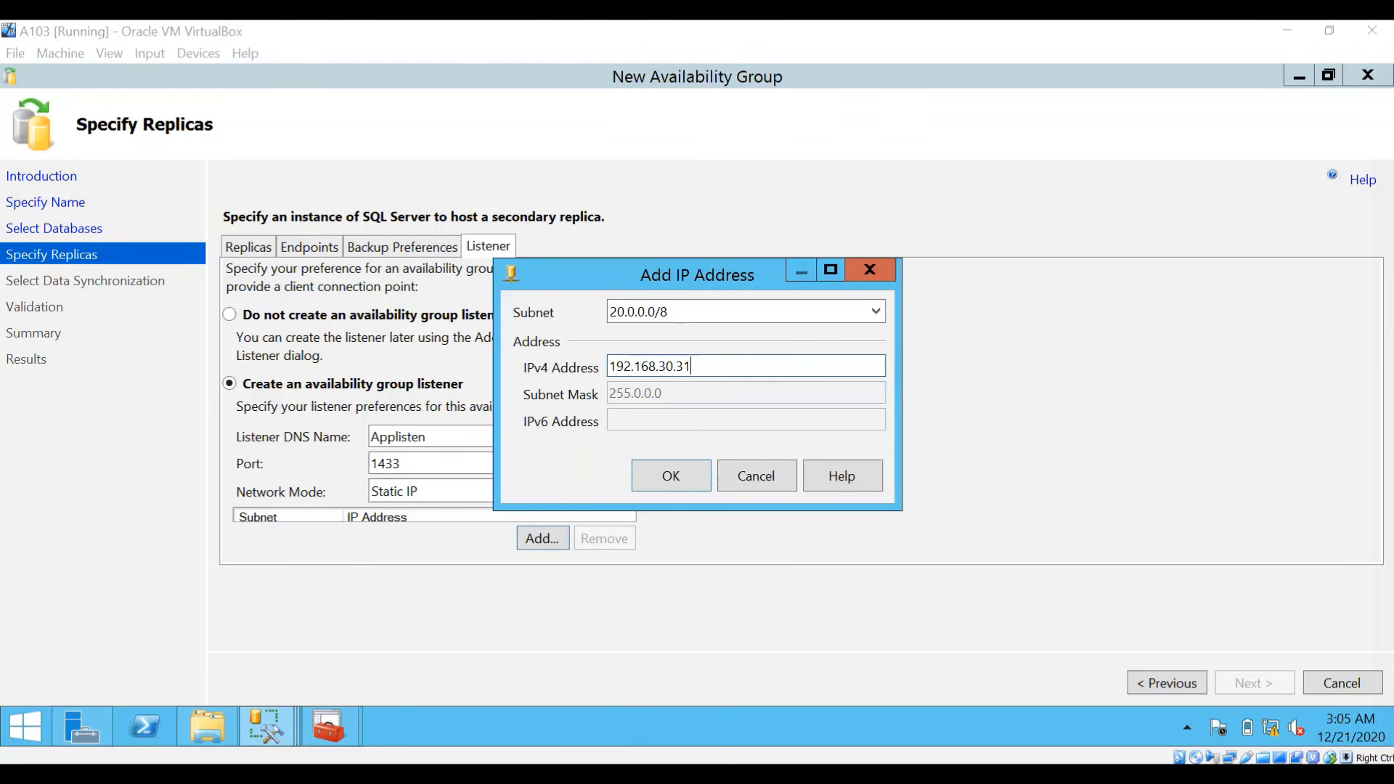
{"action": "left_click", "coordinate": [684, 481]}
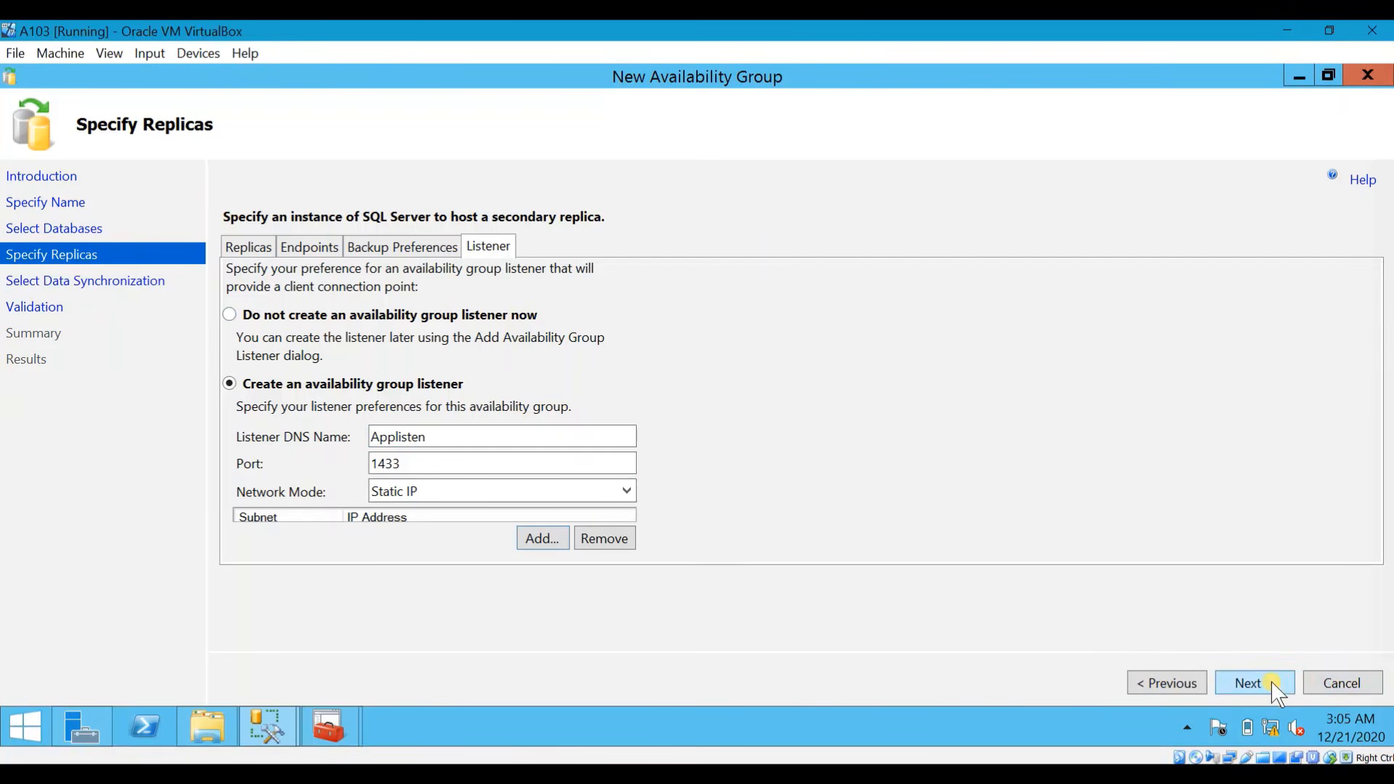
{"action": "left_click_drag", "start_coordinate": [451, 439], "coordinate": [351, 439]}
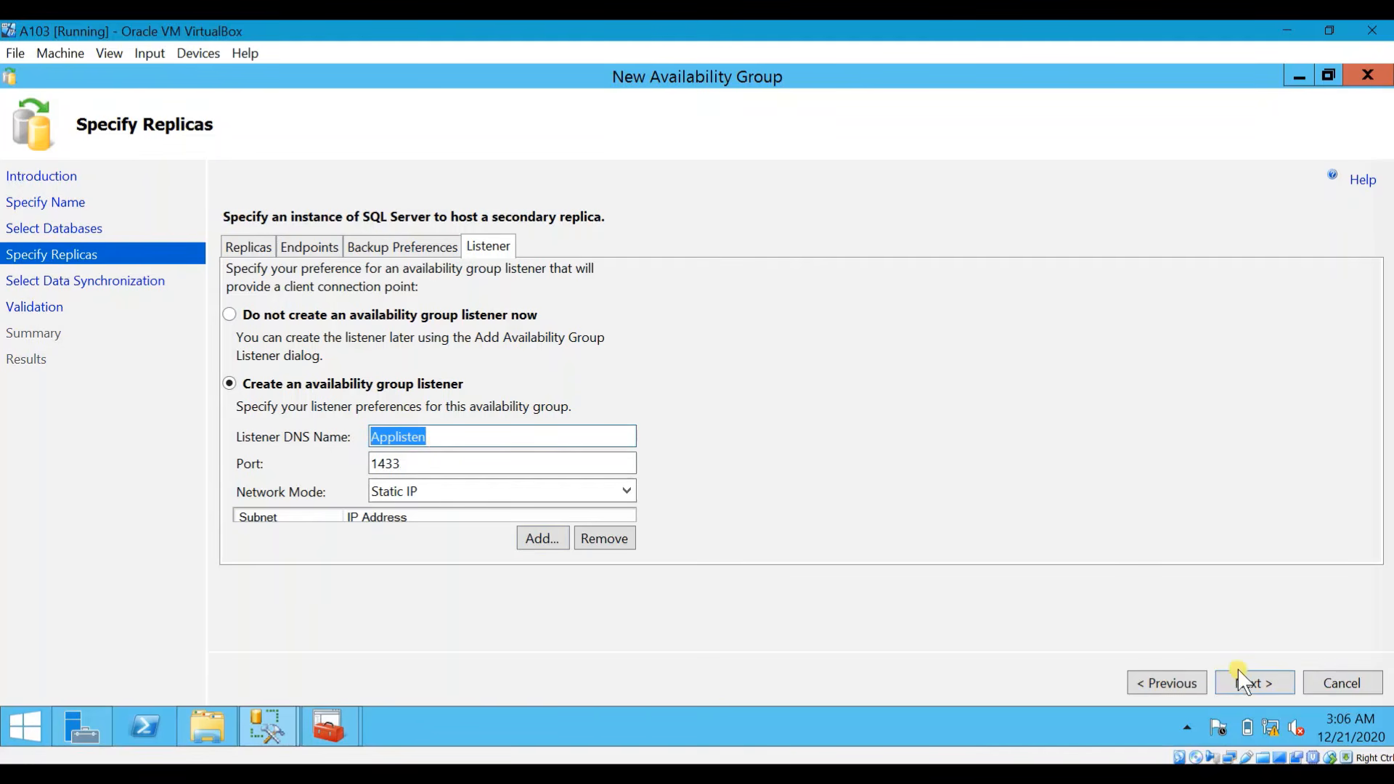
{"action": "left_click", "coordinate": [1270, 685]}
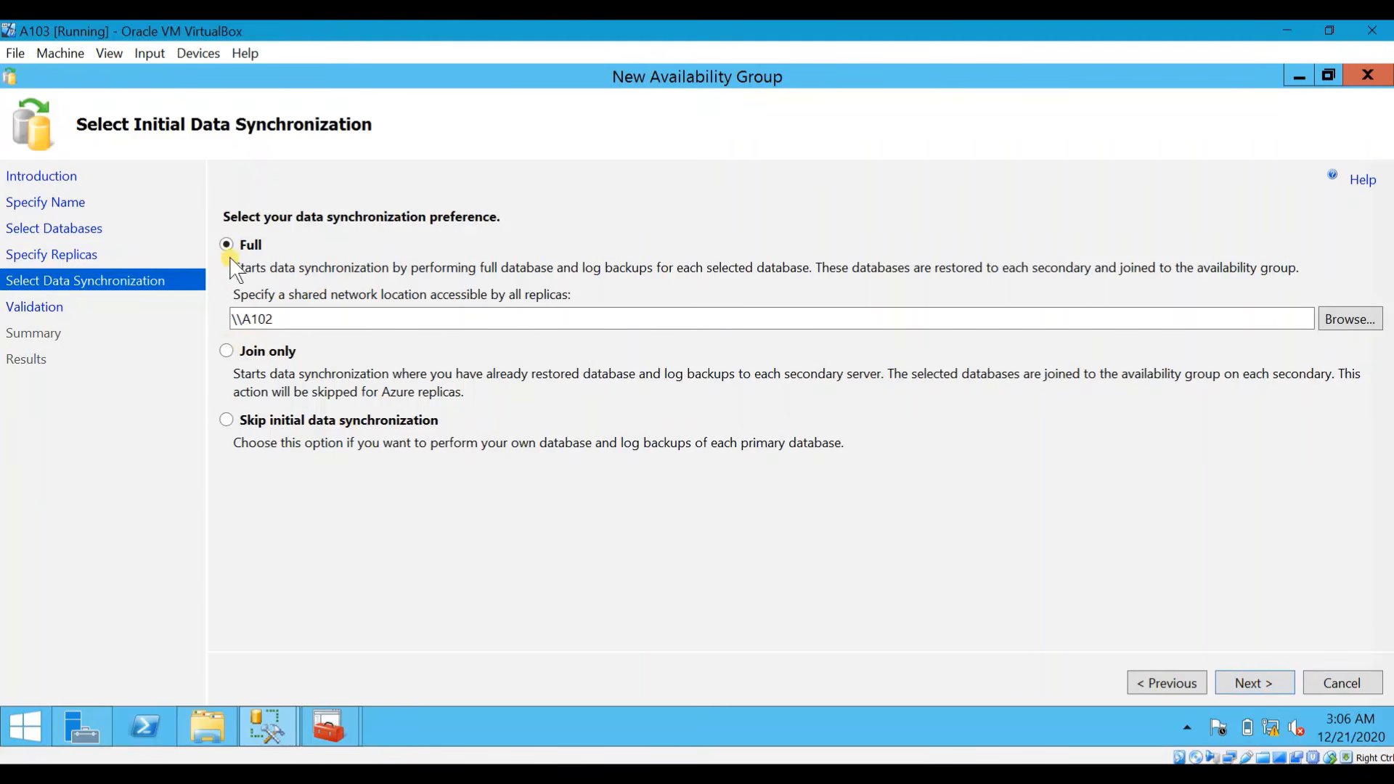
Step: Compare the Full and Join only synchronization preferences, choose Join only, and run the availability group validation
{"action": "left_click", "coordinate": [227, 351]}
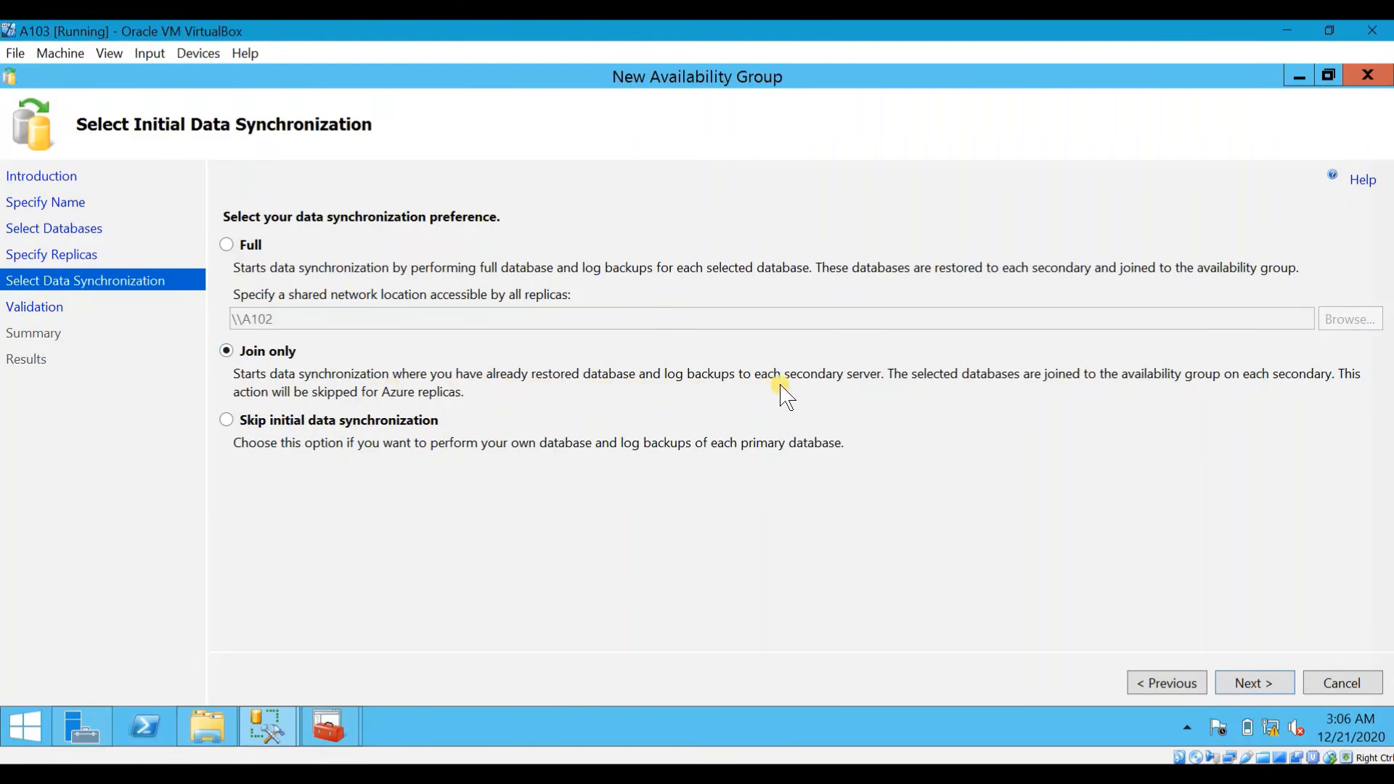
{"action": "left_click", "coordinate": [254, 774]}
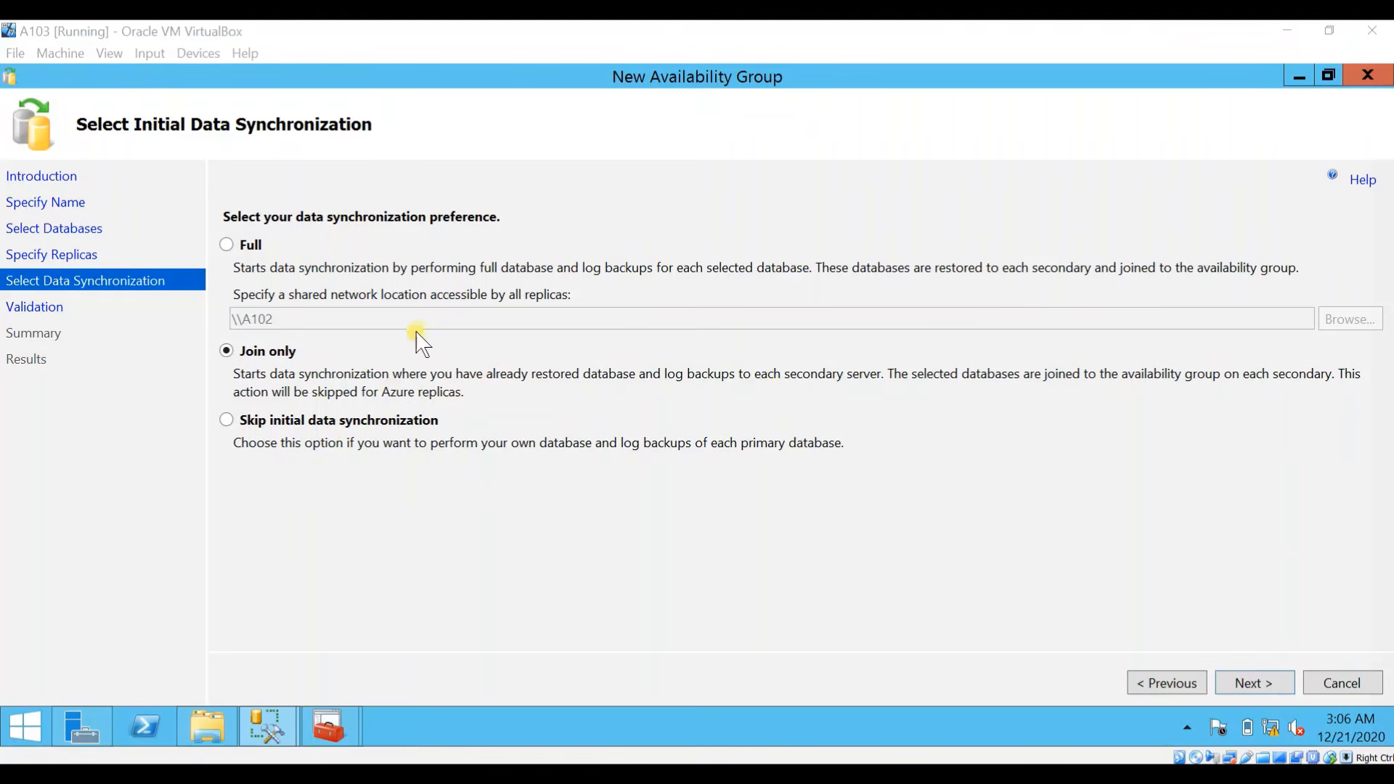
{"action": "left_click", "coordinate": [232, 245]}
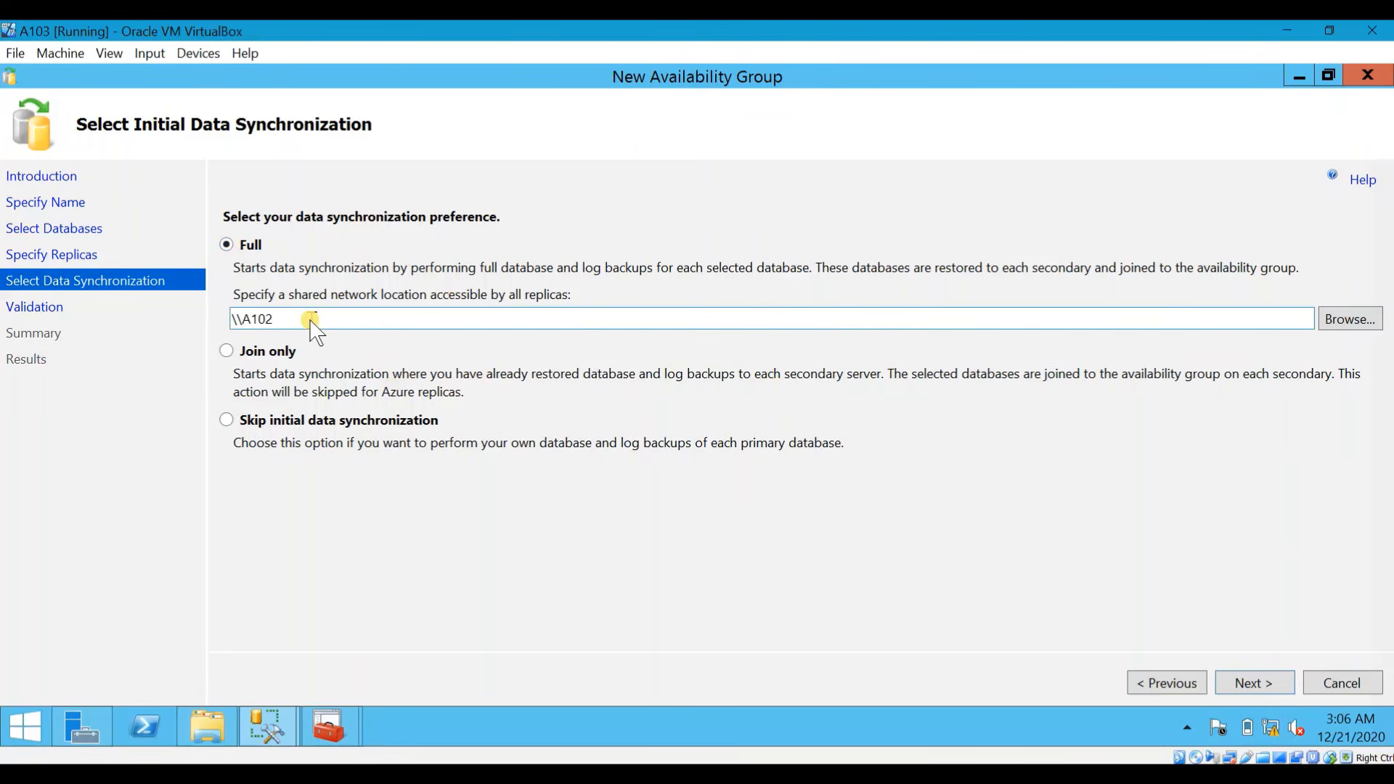
{"action": "left_click", "coordinate": [226, 350]}
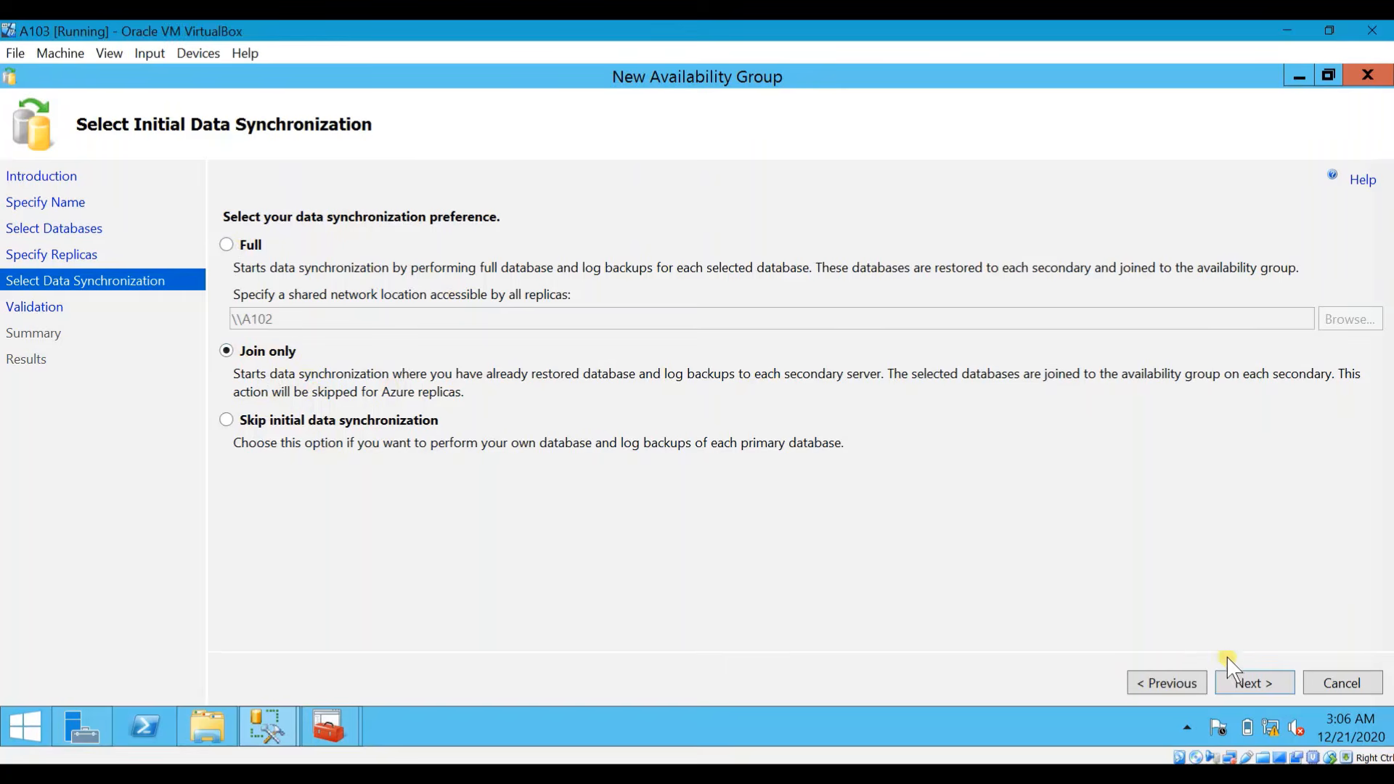
{"action": "left_click", "coordinate": [1253, 683]}
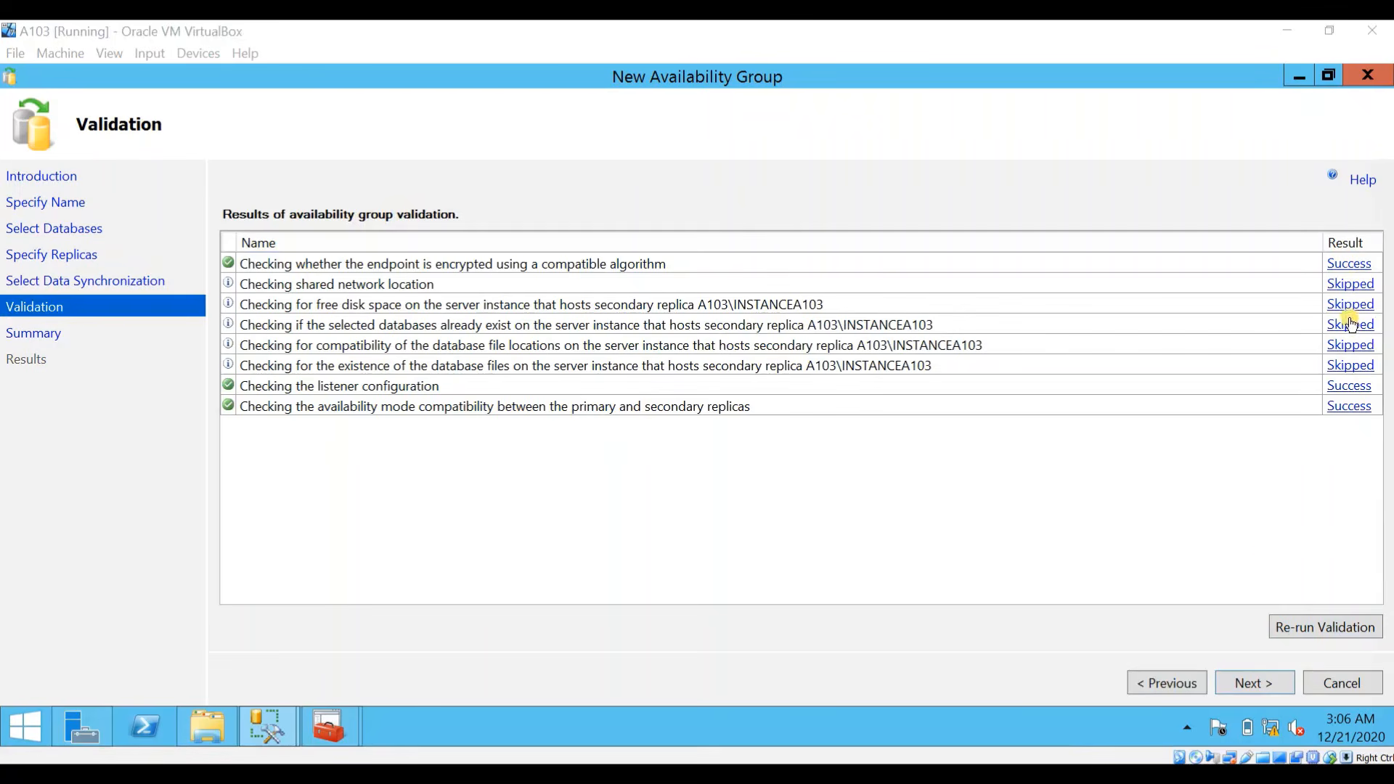
Step: Re-run the availability group validation and continue to the summary of the wizard's choices
{"action": "left_click", "coordinate": [1323, 631]}
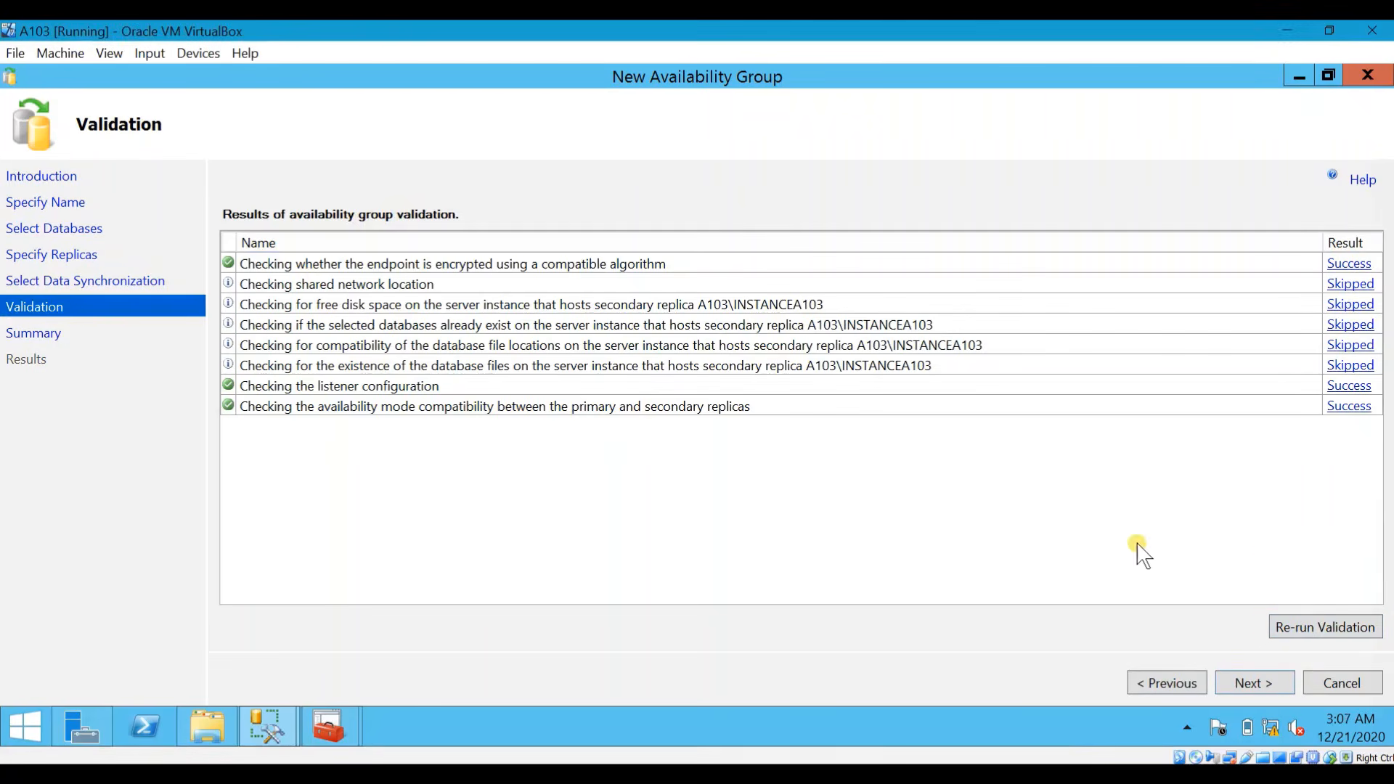
{"action": "left_click", "coordinate": [541, 774]}
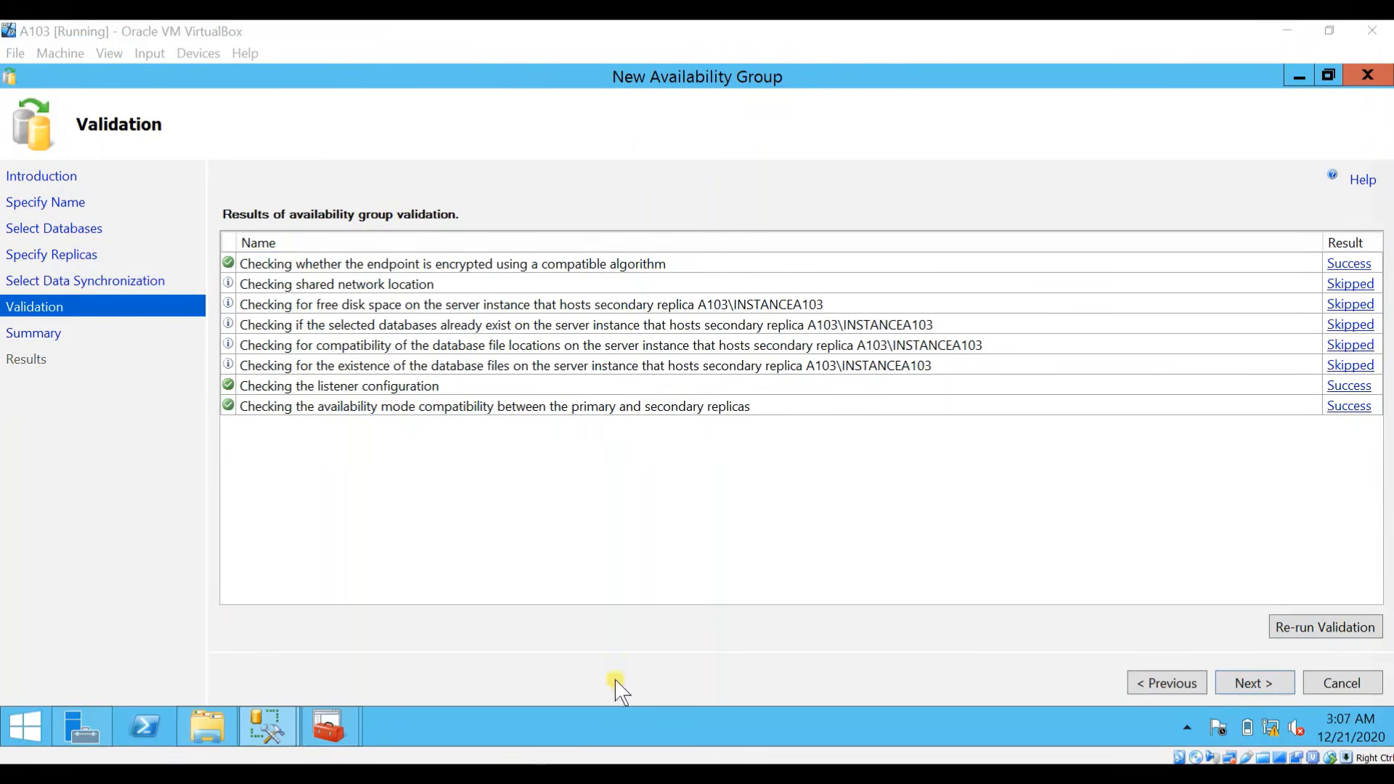
{"action": "left_click", "coordinate": [1262, 684]}
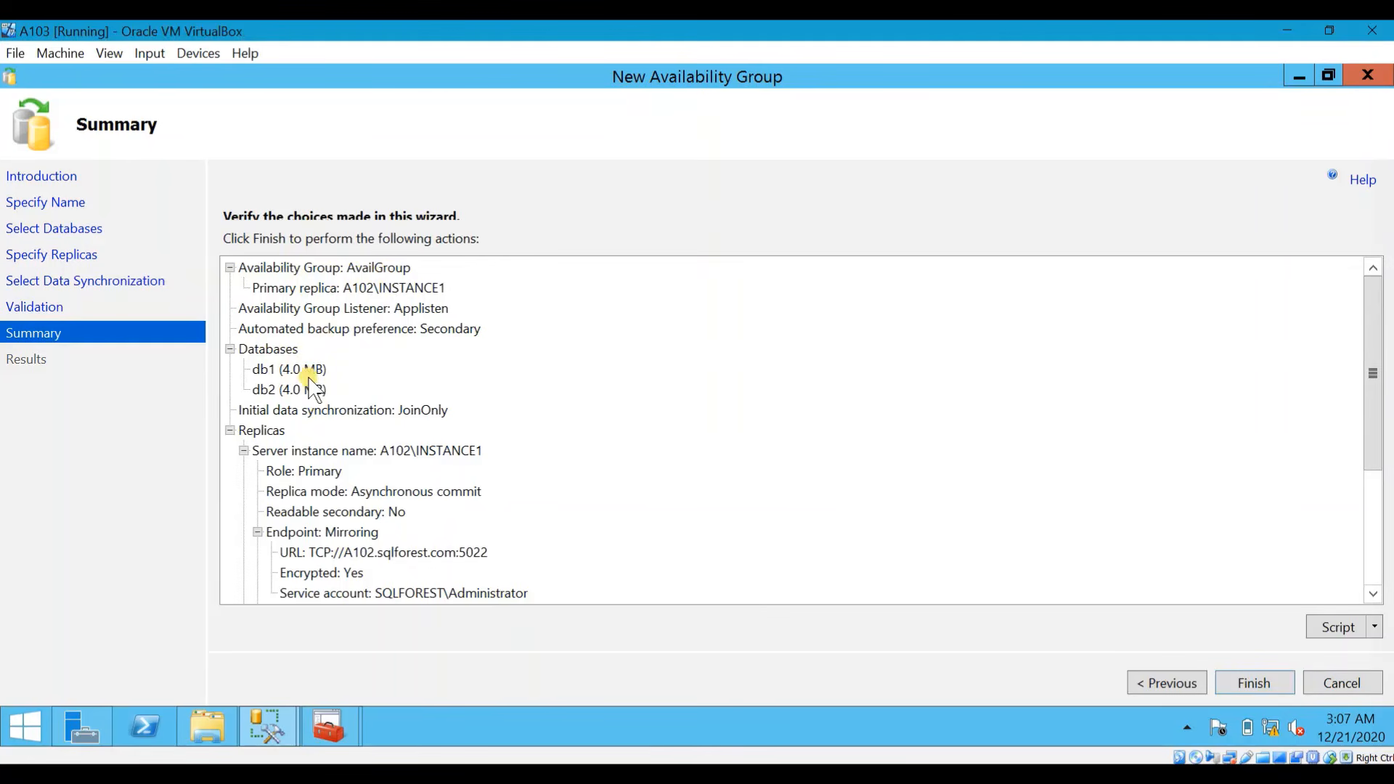
Step: Review the summary, create the availability group while viewing the detailed progress, and close the completed wizard
{"action": "left_click", "coordinate": [366, 492]}
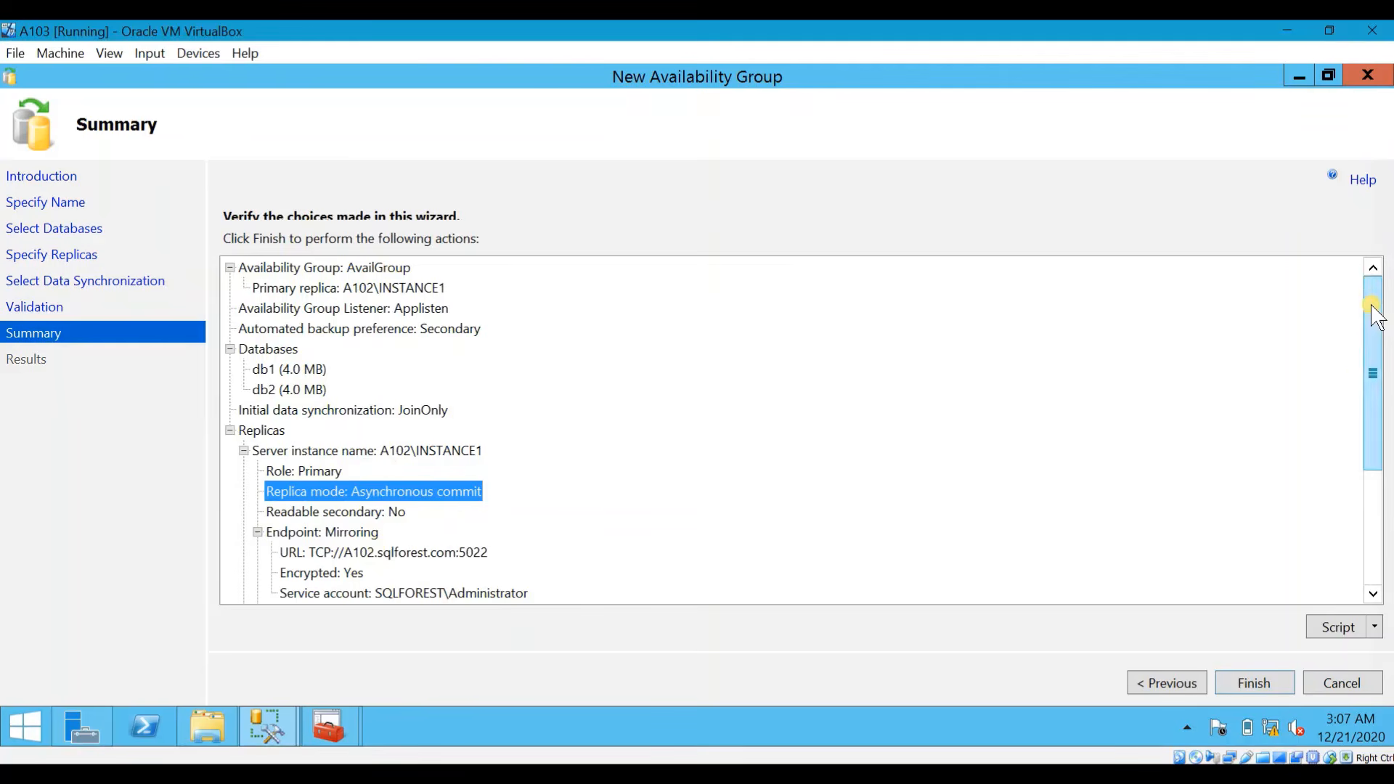
{"action": "left_click_drag", "start_coordinate": [1369, 310], "coordinate": [1359, 451]}
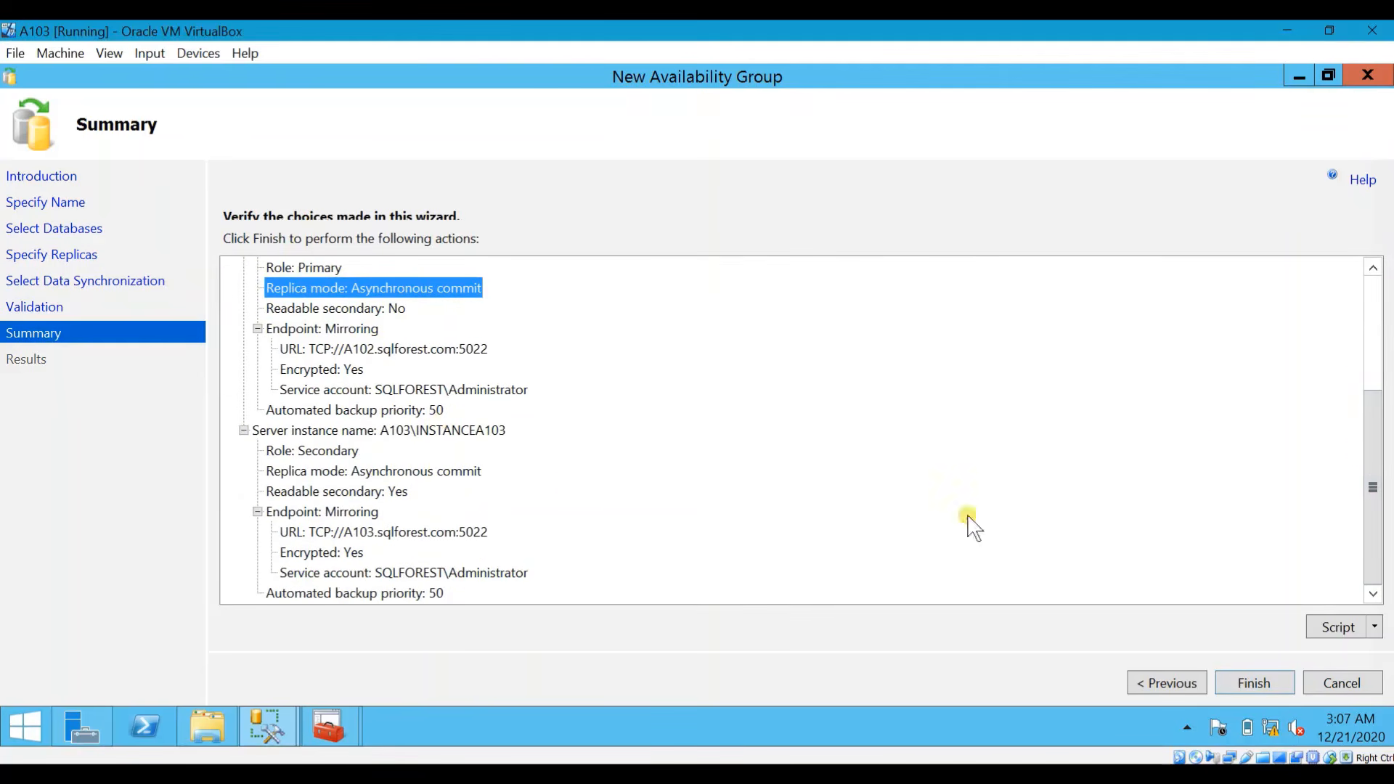
{"action": "left_click", "coordinate": [1258, 693]}
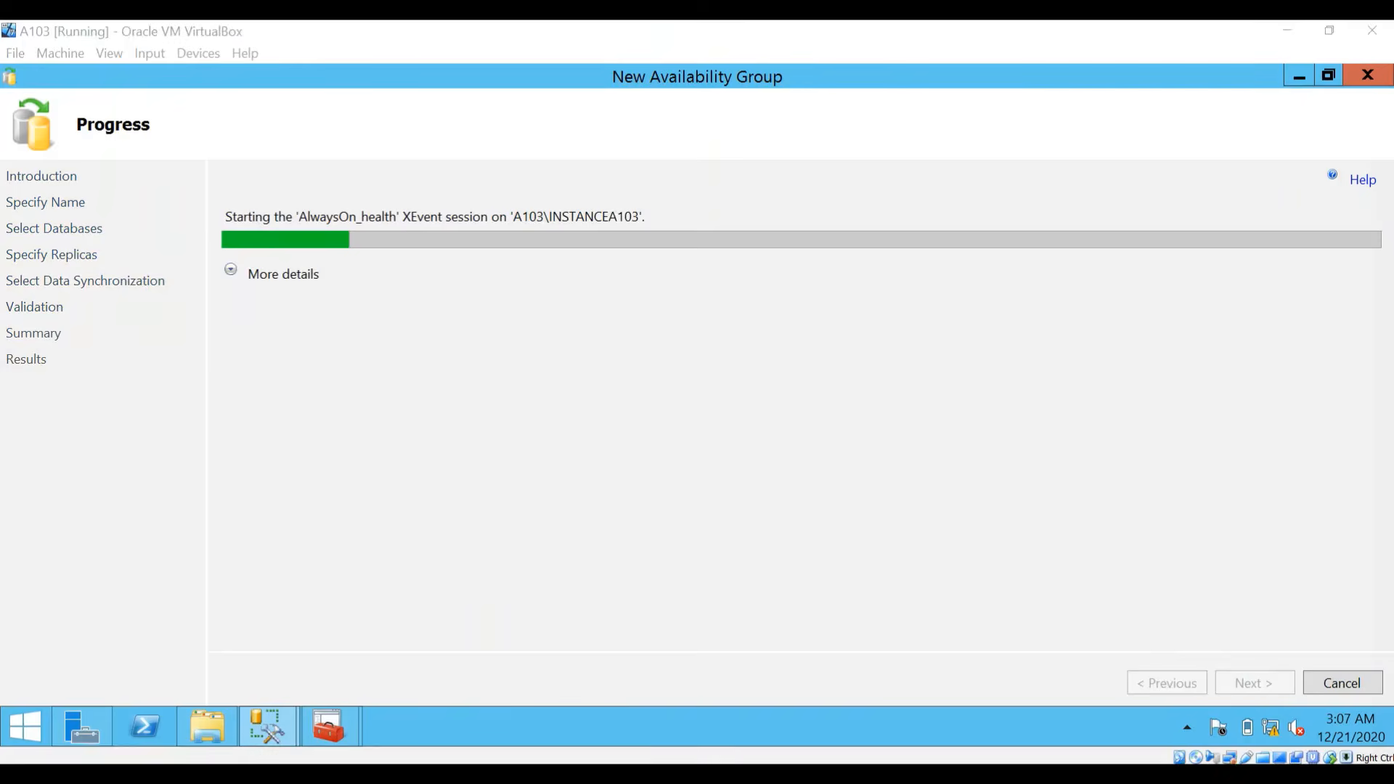
{"action": "left_click", "coordinate": [234, 275]}
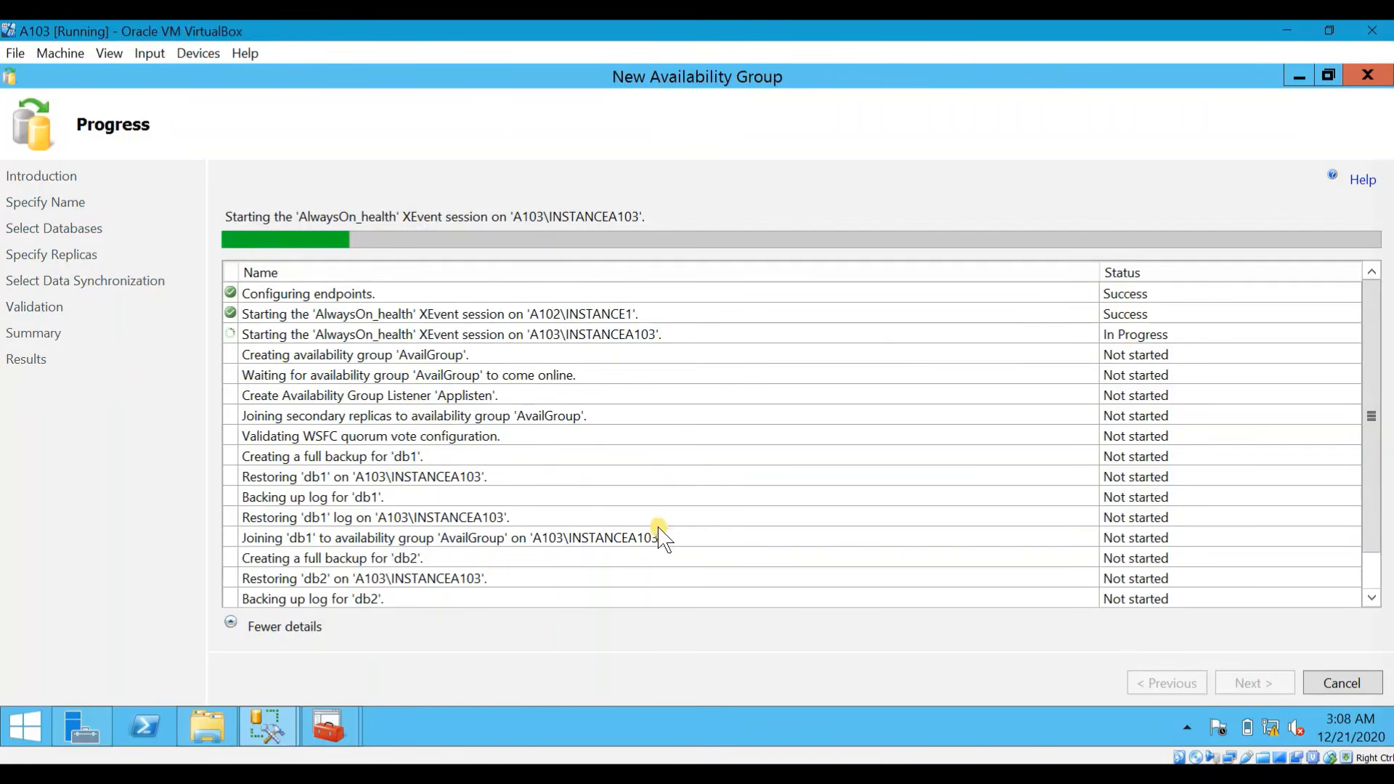
{"action": "left_click_drag", "start_coordinate": [1375, 352], "coordinate": [1365, 406]}
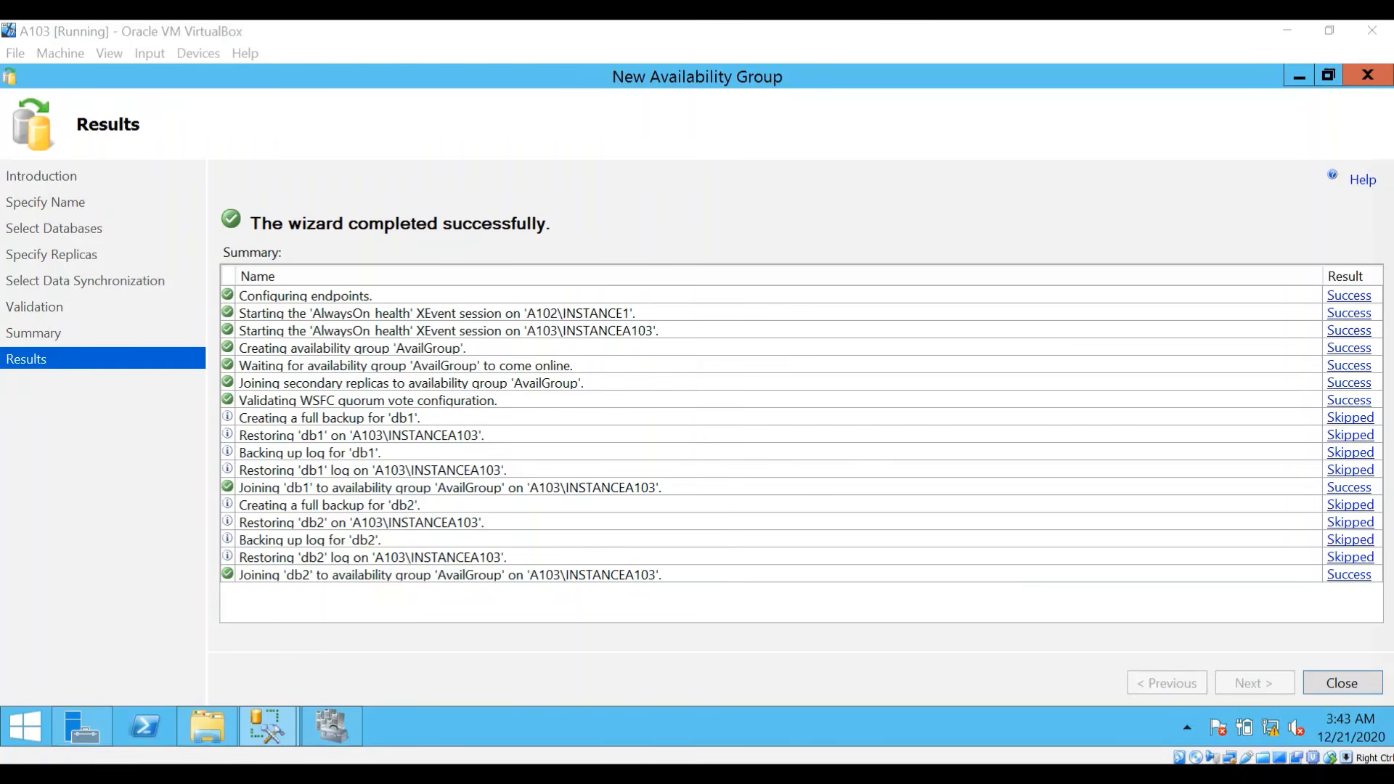
{"action": "left_click", "coordinate": [1341, 683]}
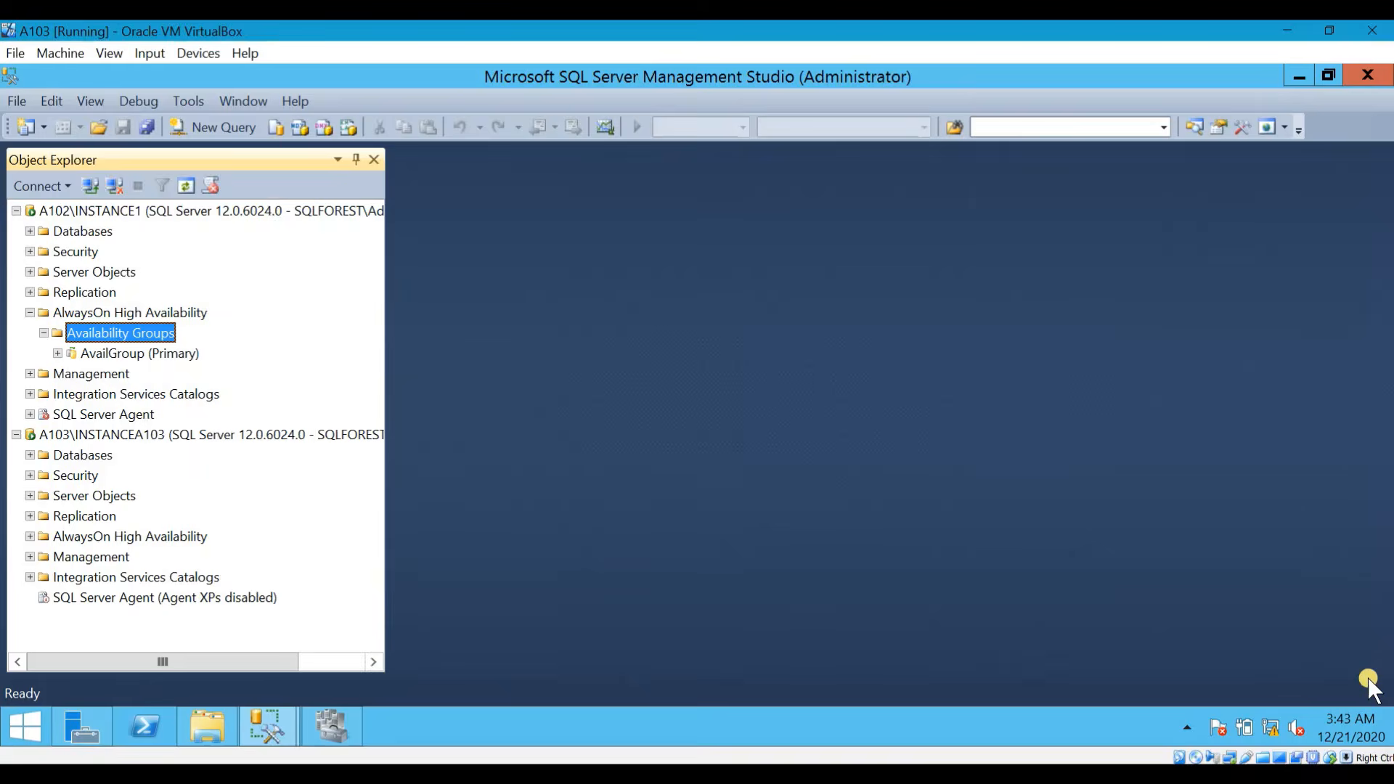
Step: Check the AvailGroup entry under Availability Groups on both A102\INSTANCE1 and A103\INSTANCEA103 in Object Explorer
{"action": "left_click", "coordinate": [96, 354]}
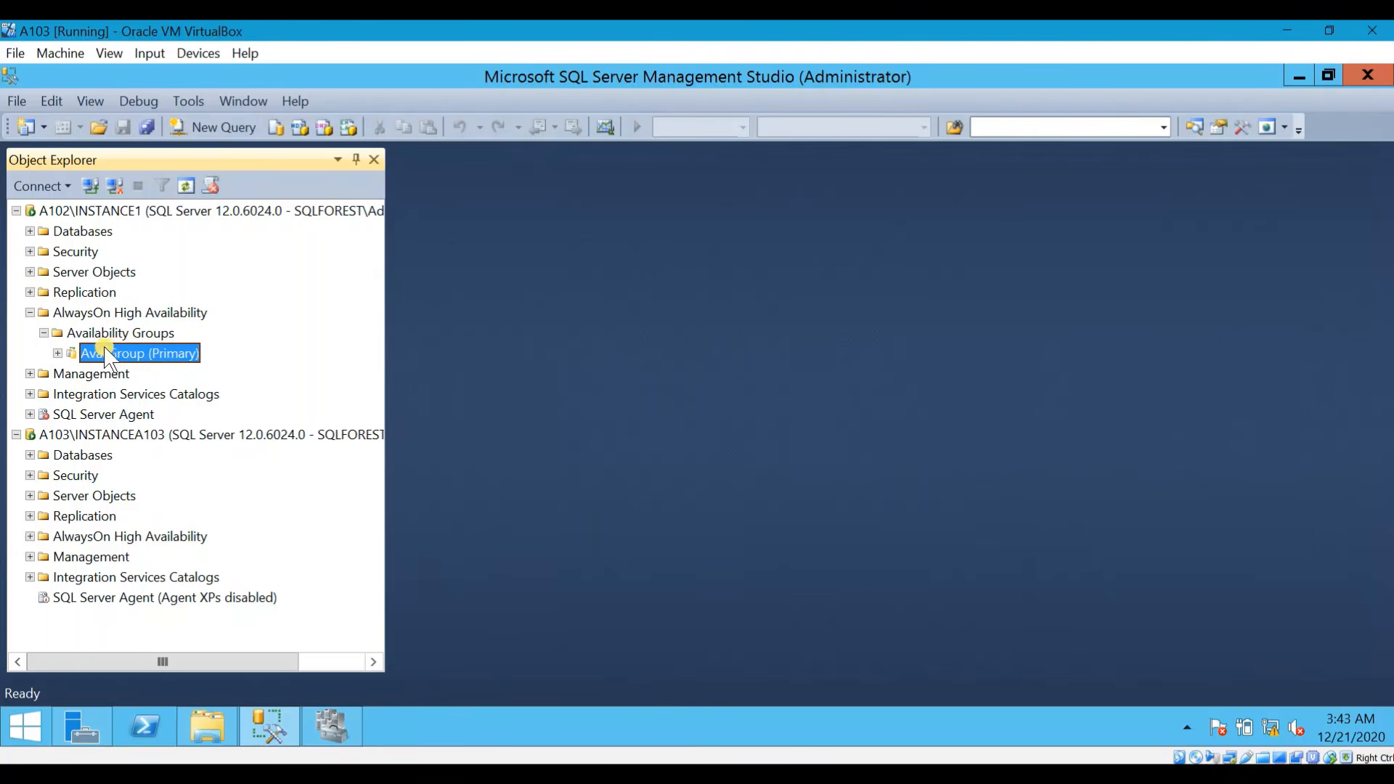
{"action": "left_click", "coordinate": [30, 536]}
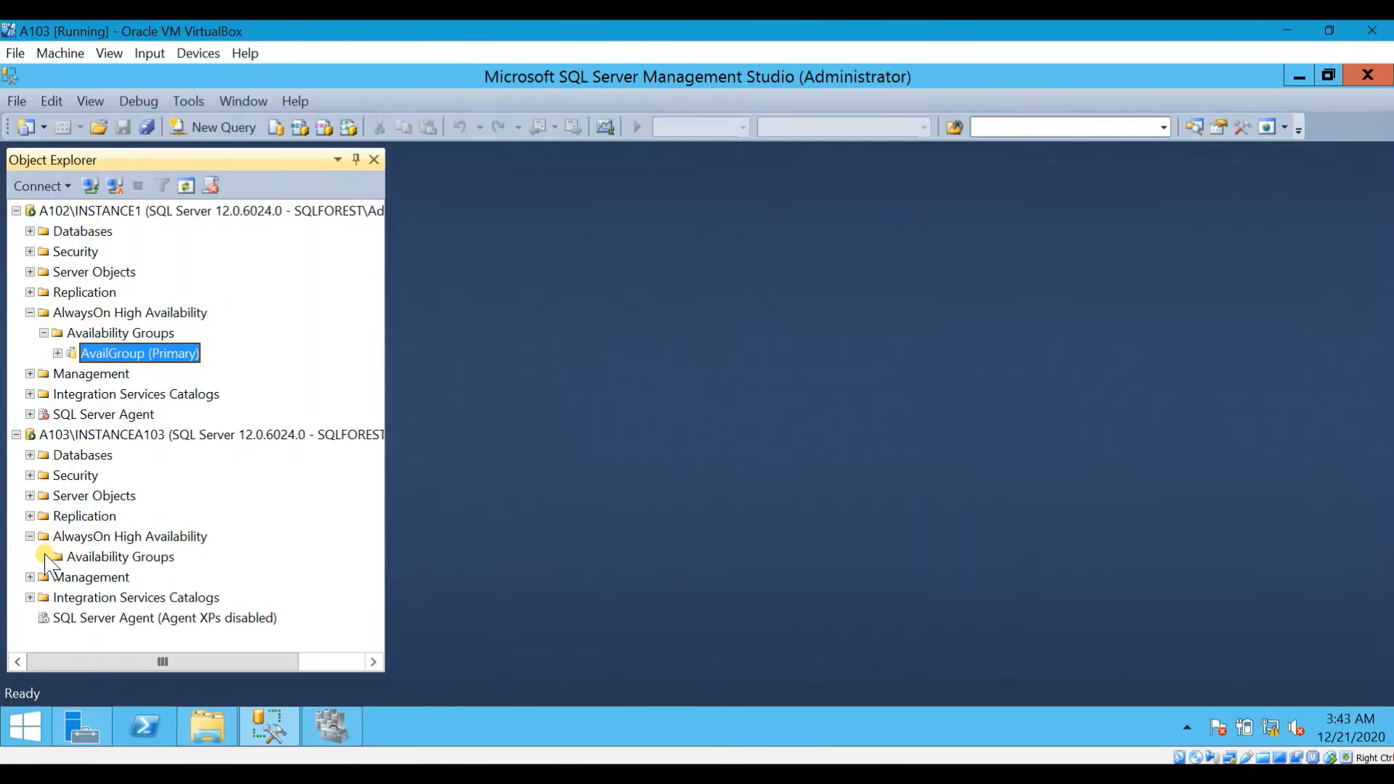
{"action": "left_click", "coordinate": [43, 557]}
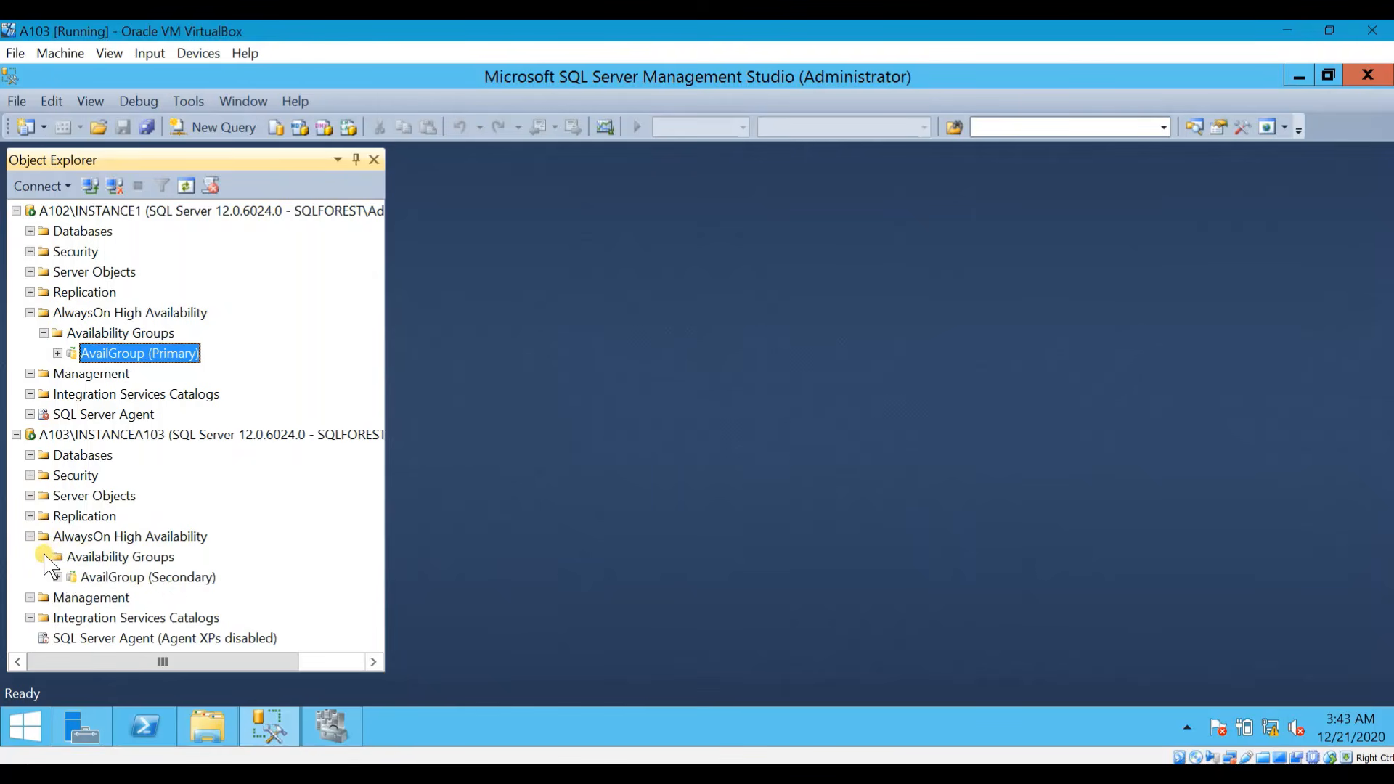
{"action": "left_click", "coordinate": [178, 578]}
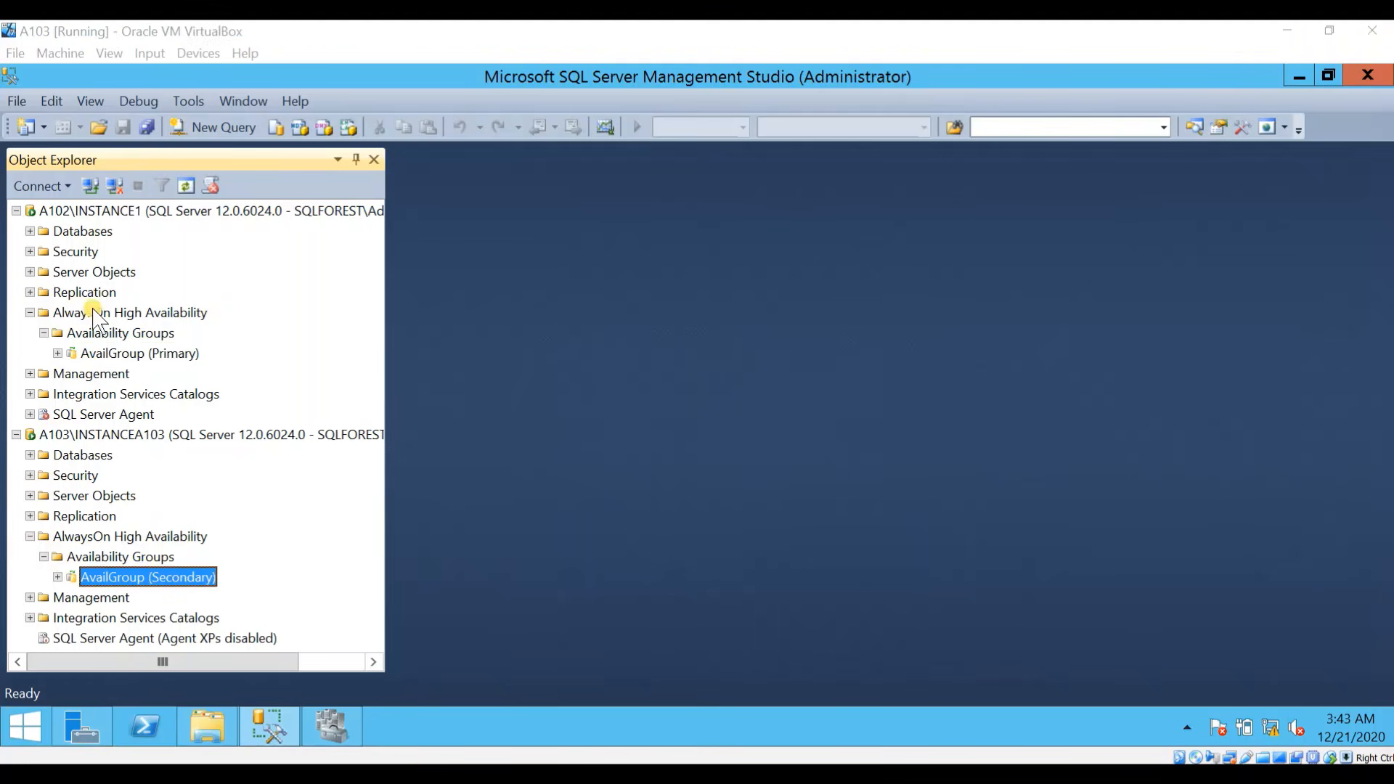
Step: Examine the availability replicas and availability databases of AvailGroup on A102\INSTANCE1 in Object Explorer
{"action": "left_click", "coordinate": [58, 354]}
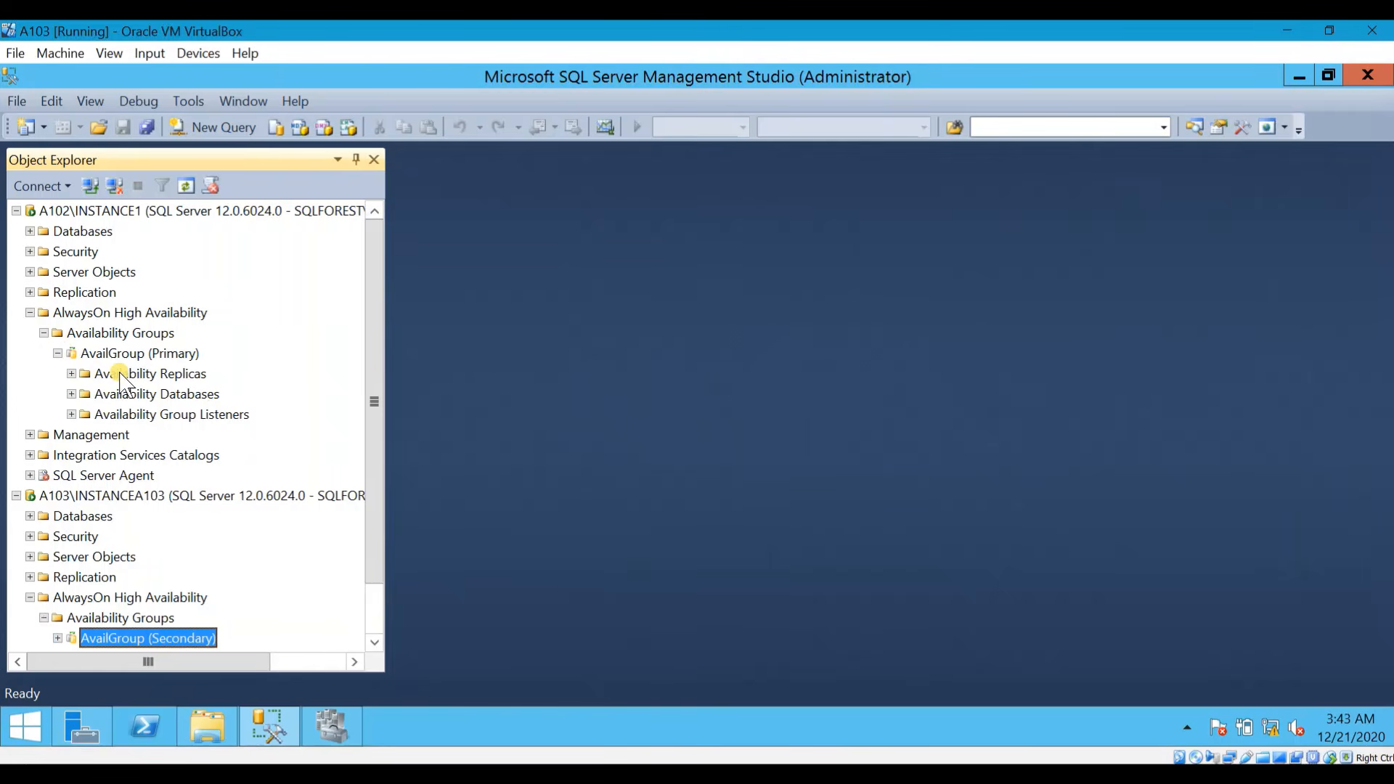
{"action": "left_click", "coordinate": [71, 373]}
{"action": "left_click", "coordinate": [166, 394]}
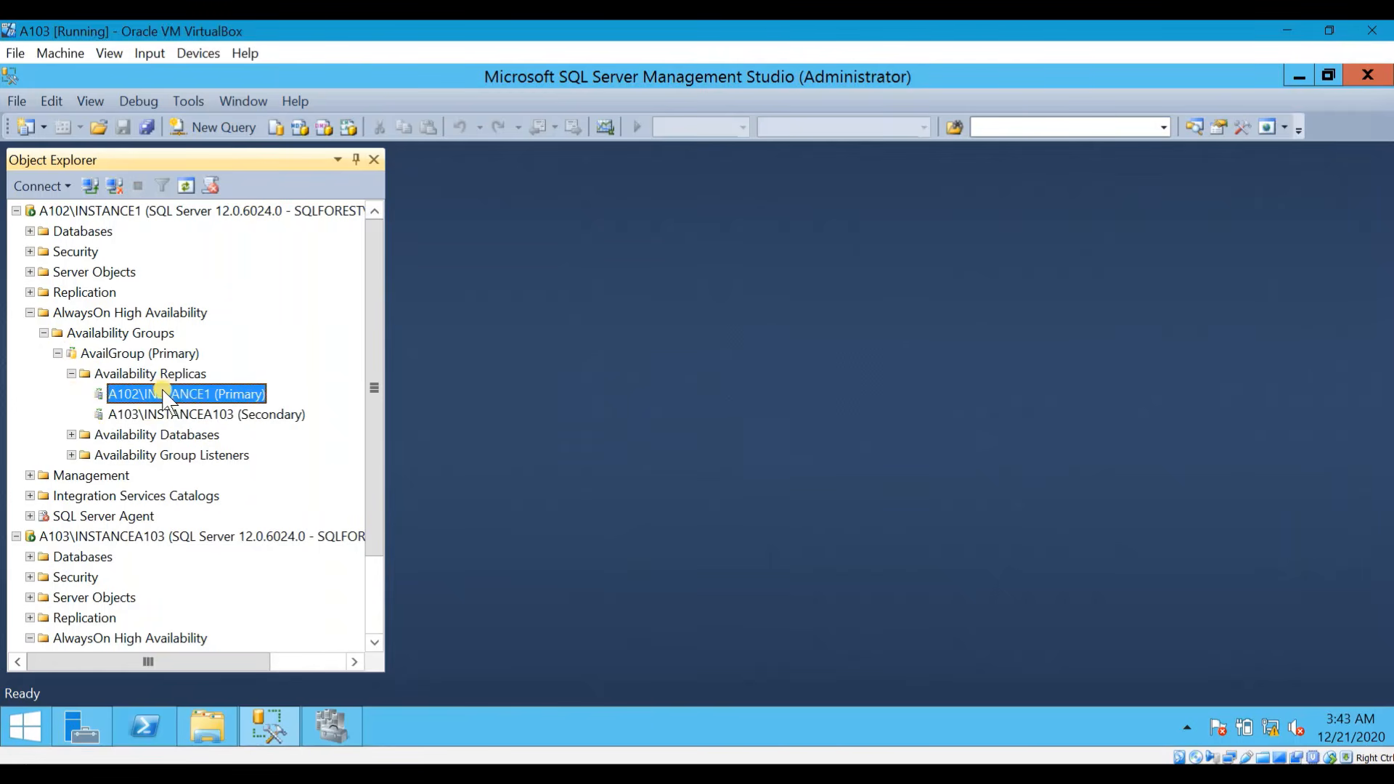
{"action": "left_click", "coordinate": [193, 415]}
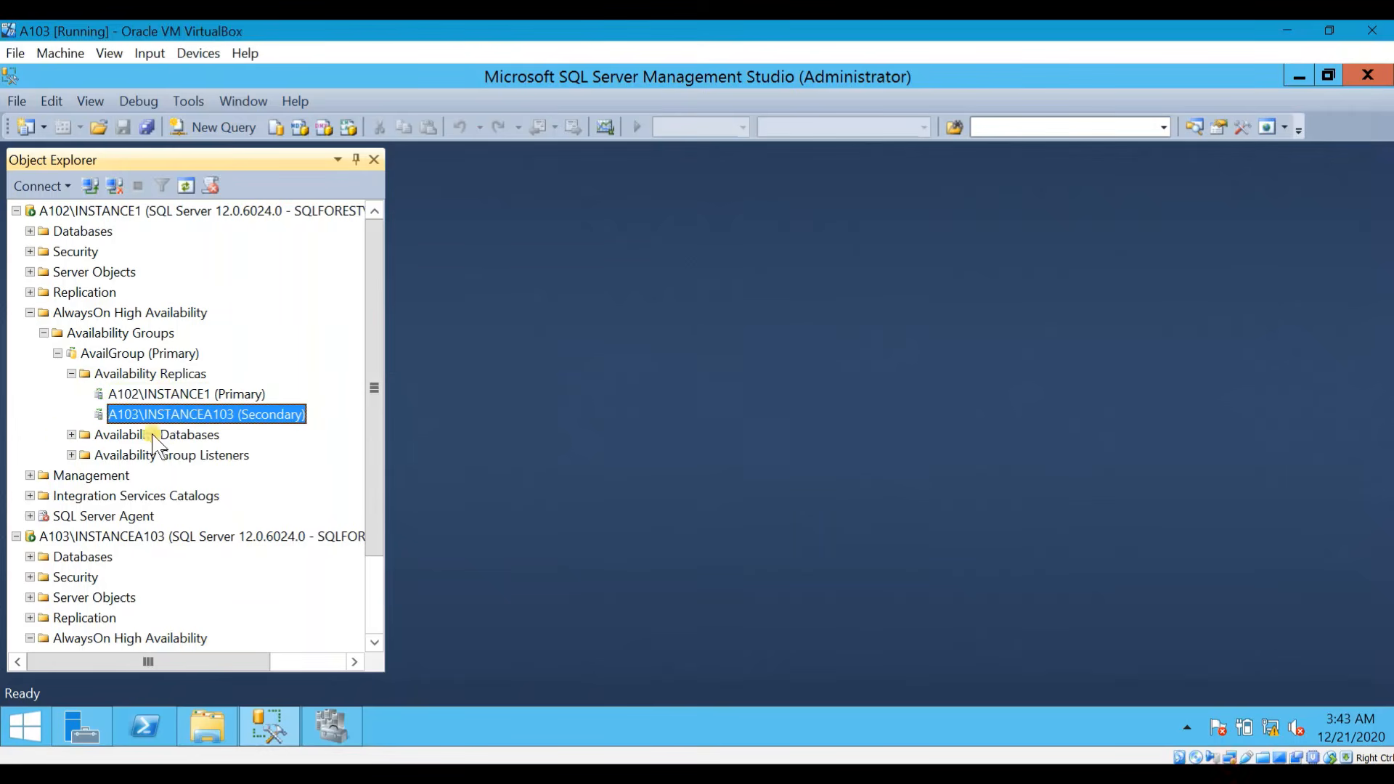
{"action": "left_click", "coordinate": [72, 435]}
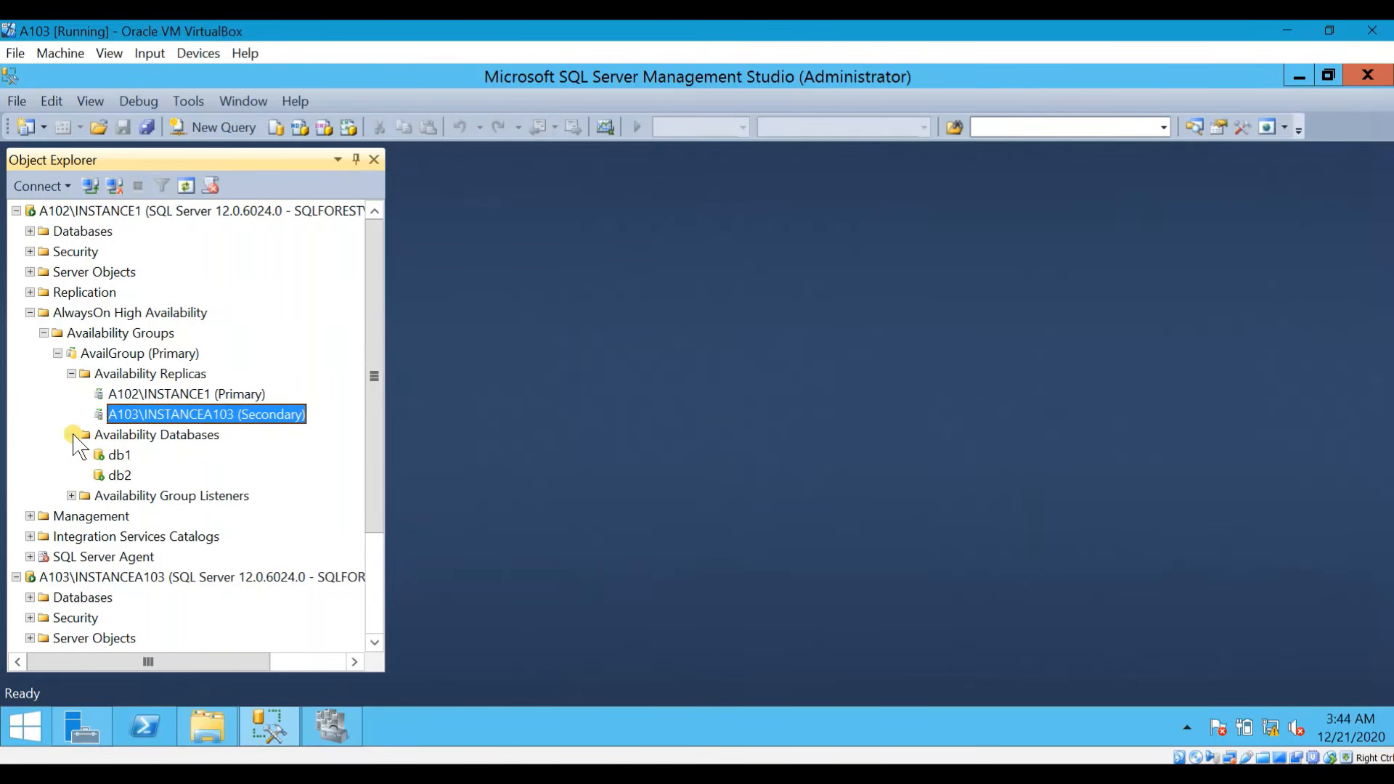
{"action": "left_click", "coordinate": [119, 475]}
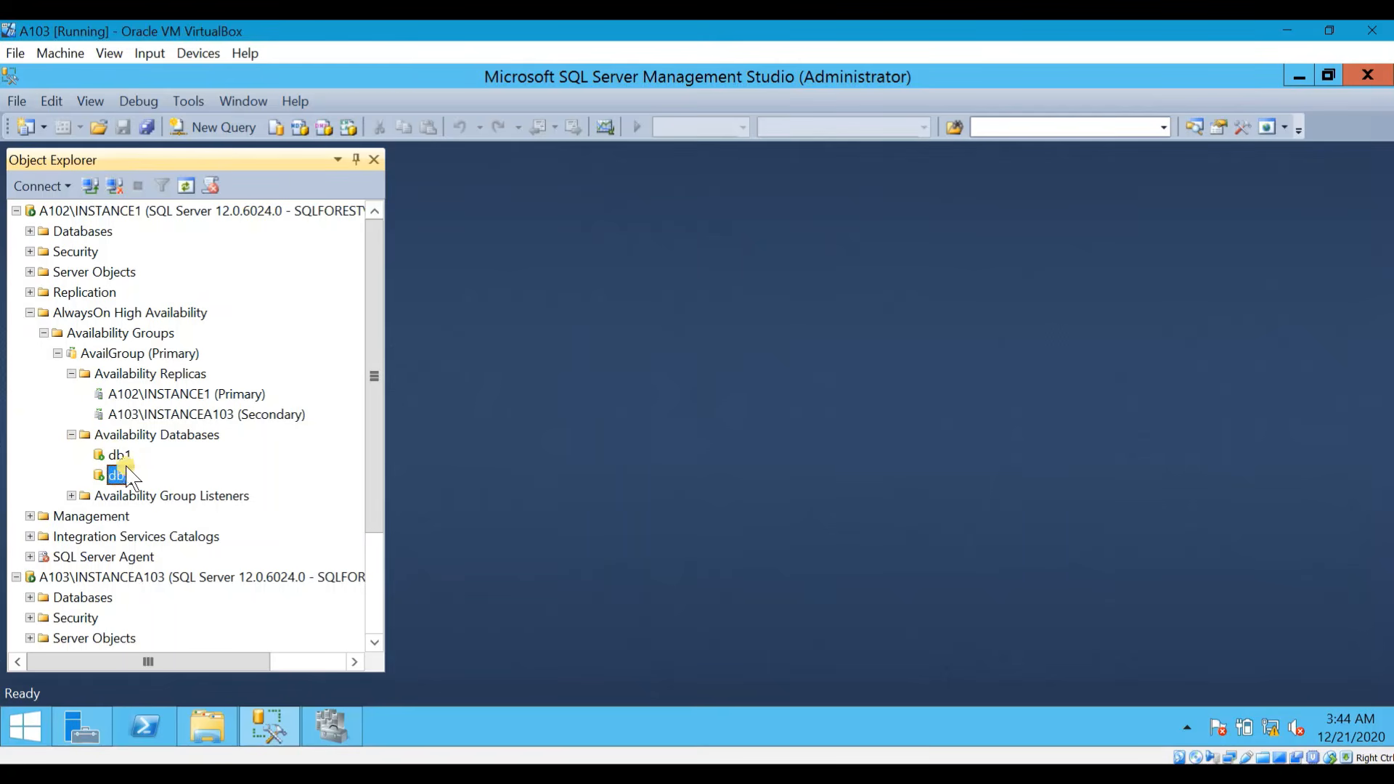
{"action": "left_click", "coordinate": [120, 455]}
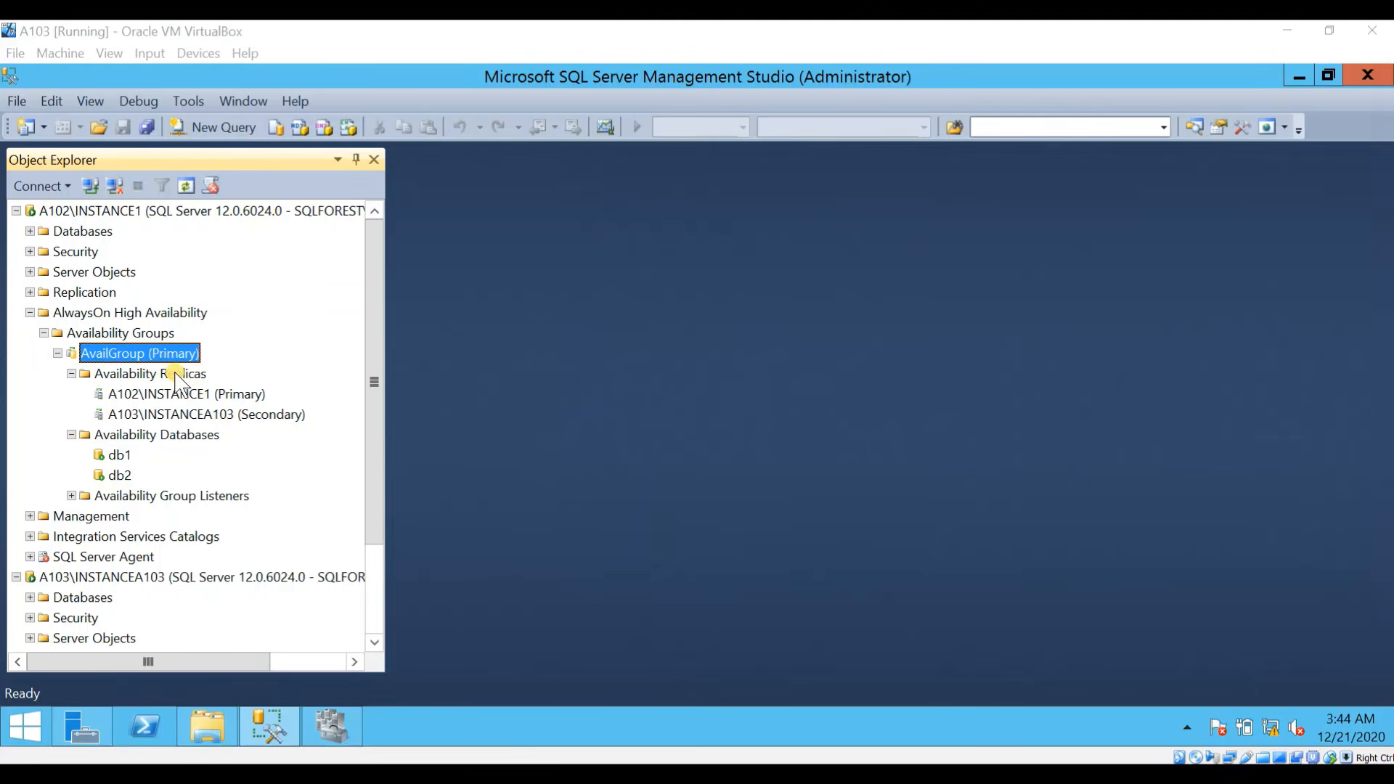
Step: Check the roles of the A102\INSTANCE1 and A103\INSTANCEA103 replicas in AvailGroup and the commands offered for the group
{"action": "left_click", "coordinate": [229, 370]}
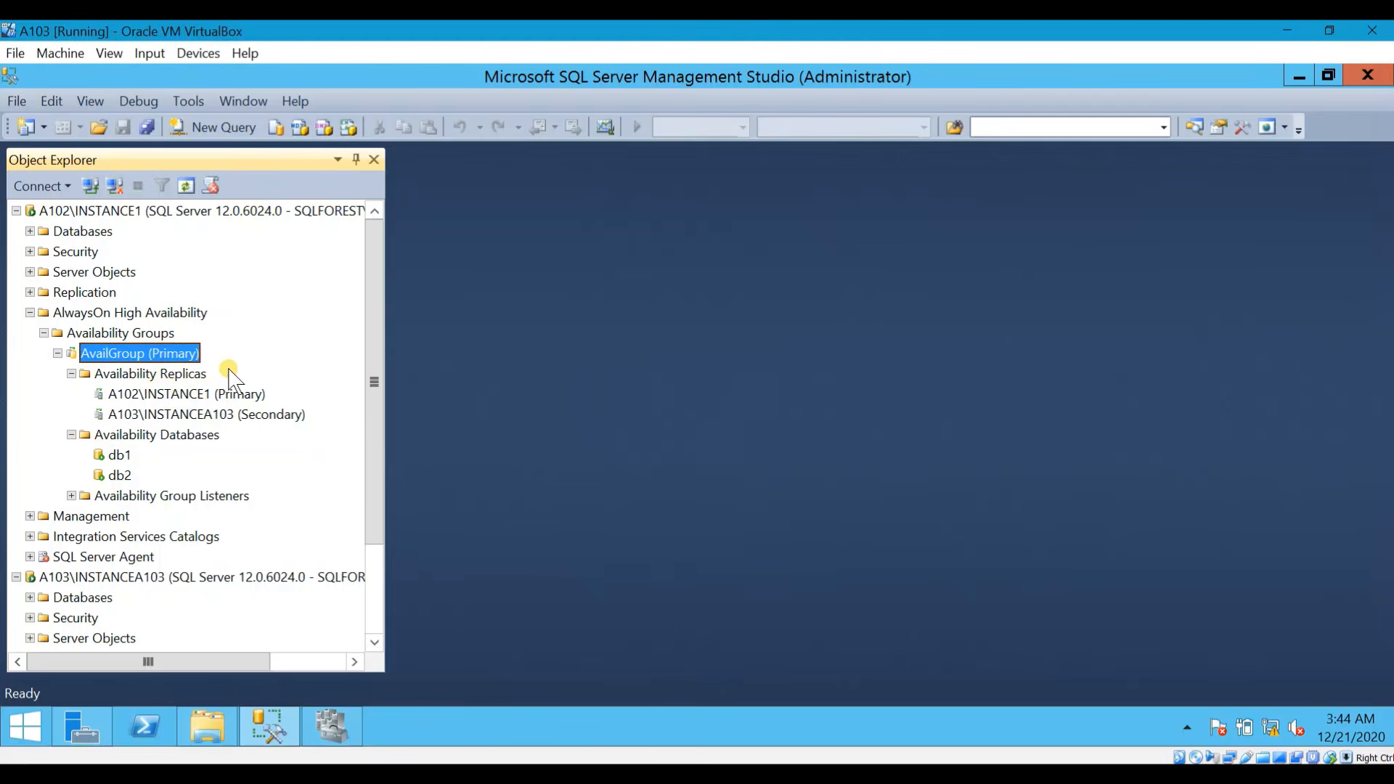
{"action": "right_click", "coordinate": [148, 358]}
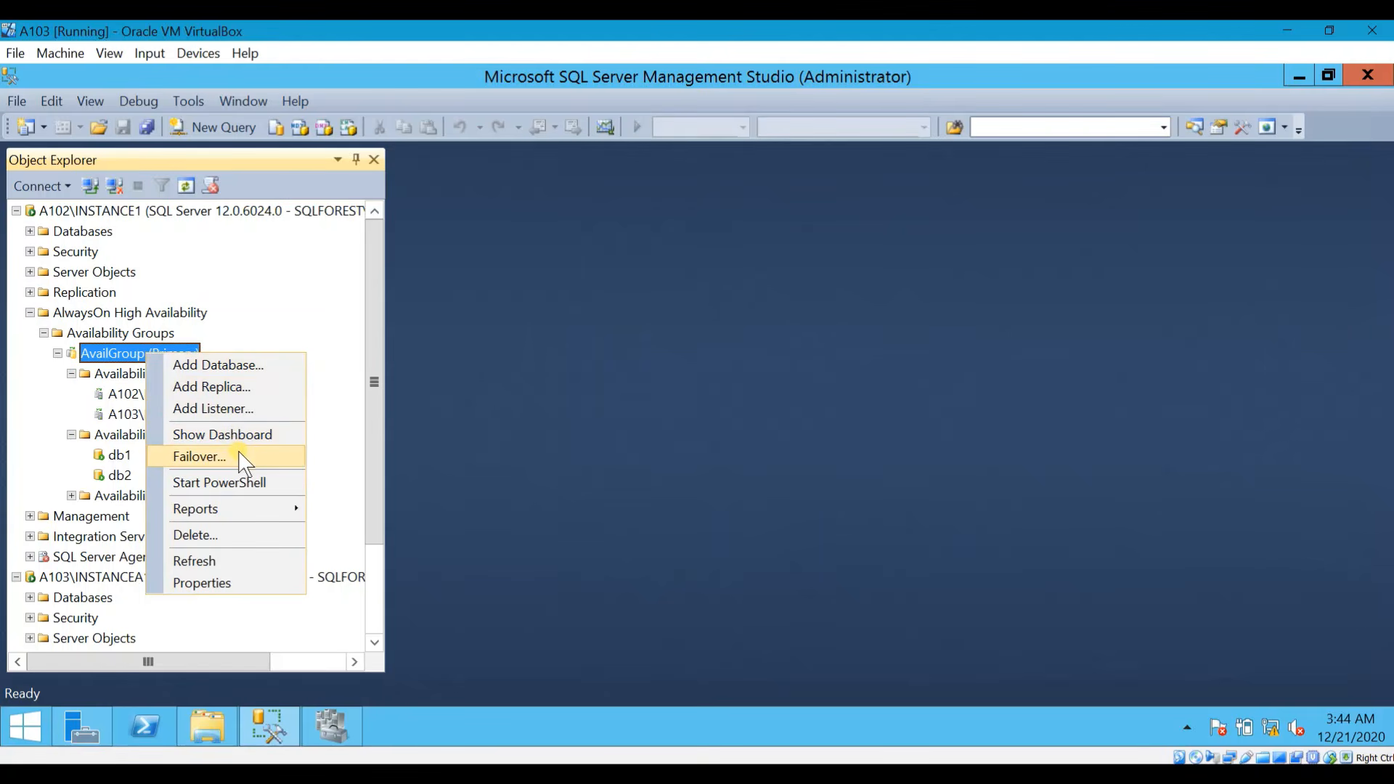
{"action": "left_click", "coordinate": [173, 217]}
{"action": "left_click", "coordinate": [178, 213]}
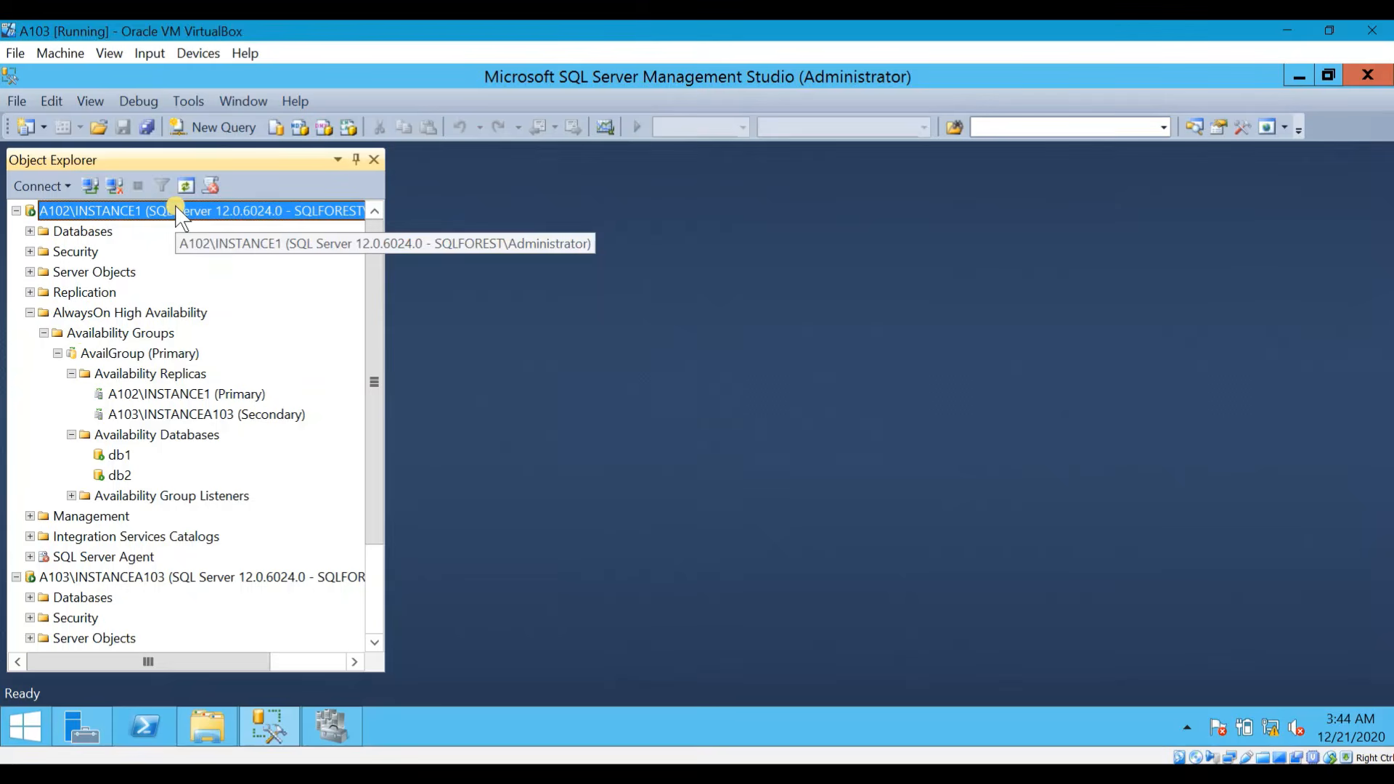
{"action": "left_click", "coordinate": [135, 577]}
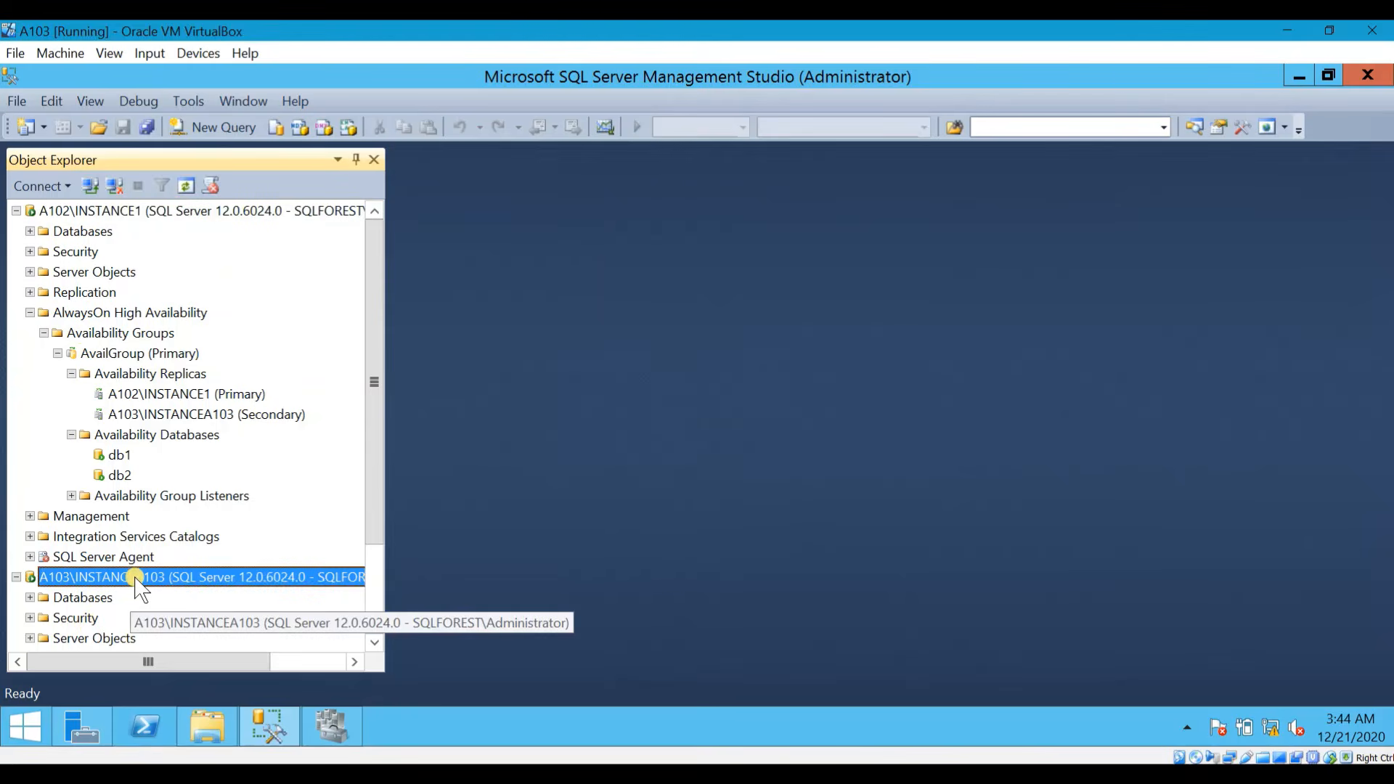
{"action": "left_click", "coordinate": [196, 415]}
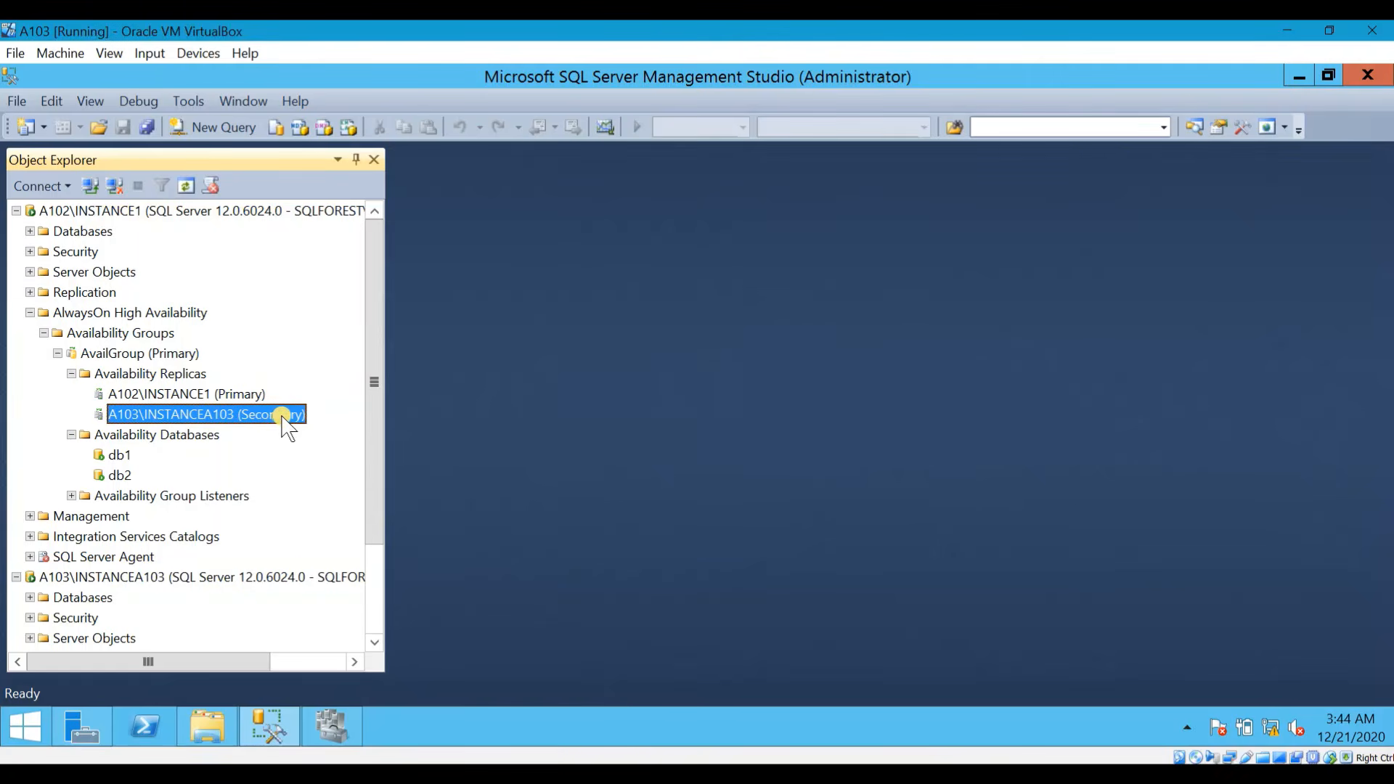
{"action": "left_click", "coordinate": [232, 395]}
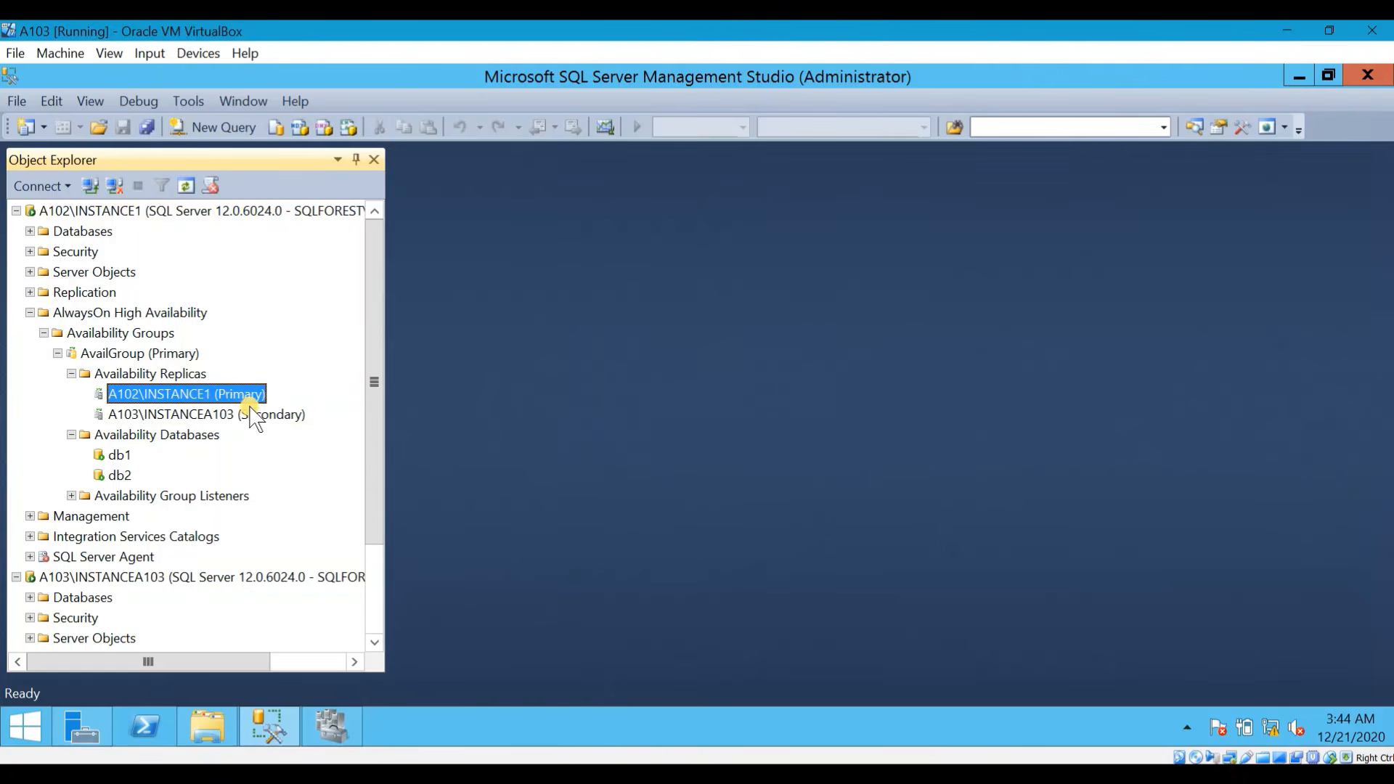
Step: Start a failover of AvailGroup with A103\INSTANCEA103 as the new primary replica and confirm failover with potential data loss
{"action": "left_click", "coordinate": [145, 354]}
{"action": "right_click", "coordinate": [189, 356]}
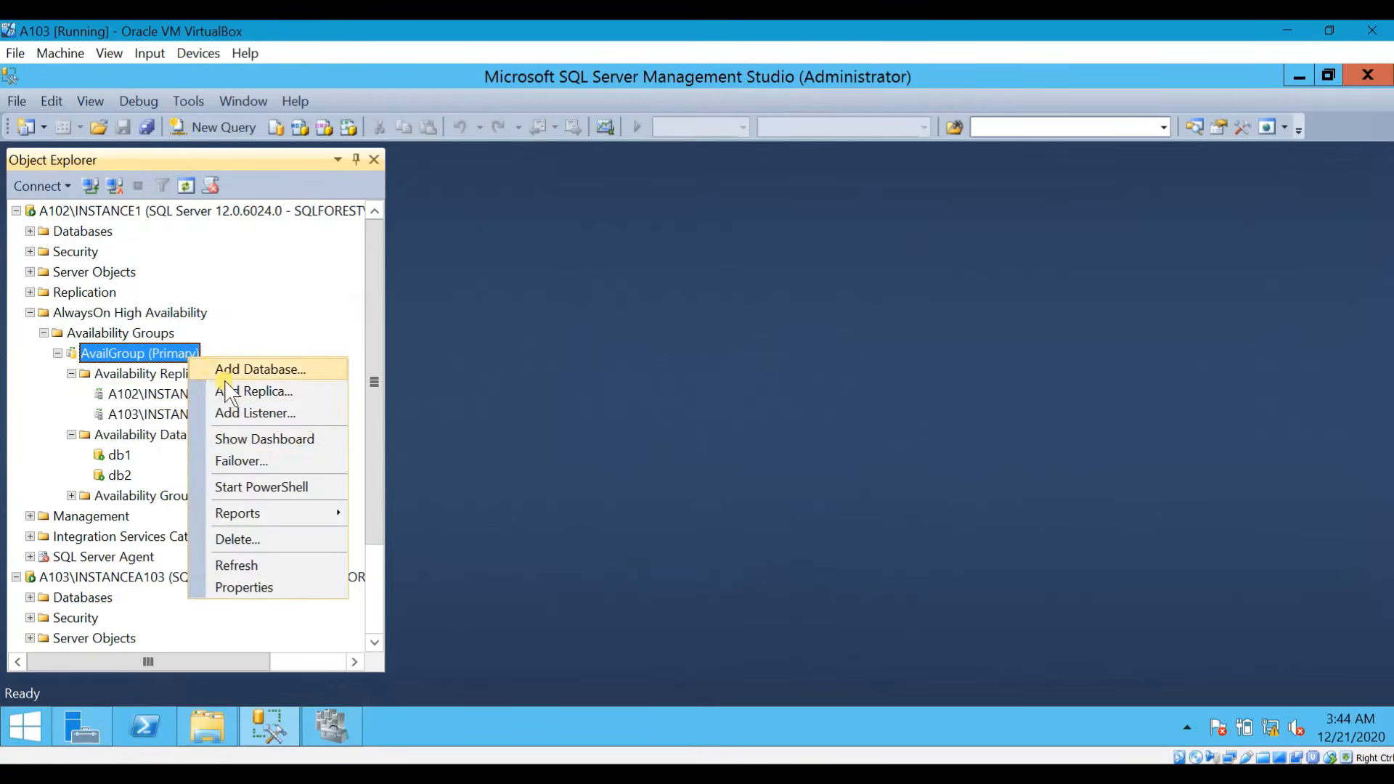
{"action": "left_click", "coordinate": [238, 458]}
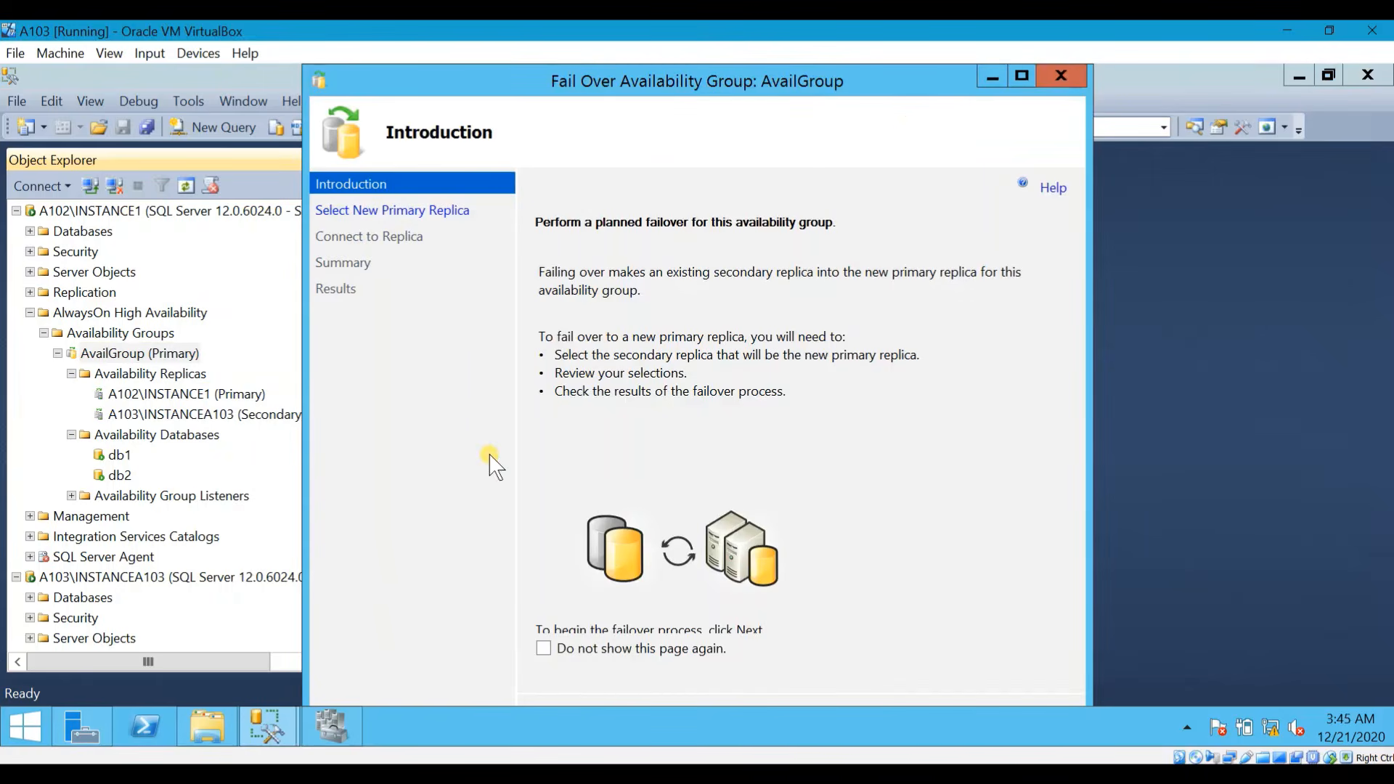
{"action": "left_click", "coordinate": [1028, 80]}
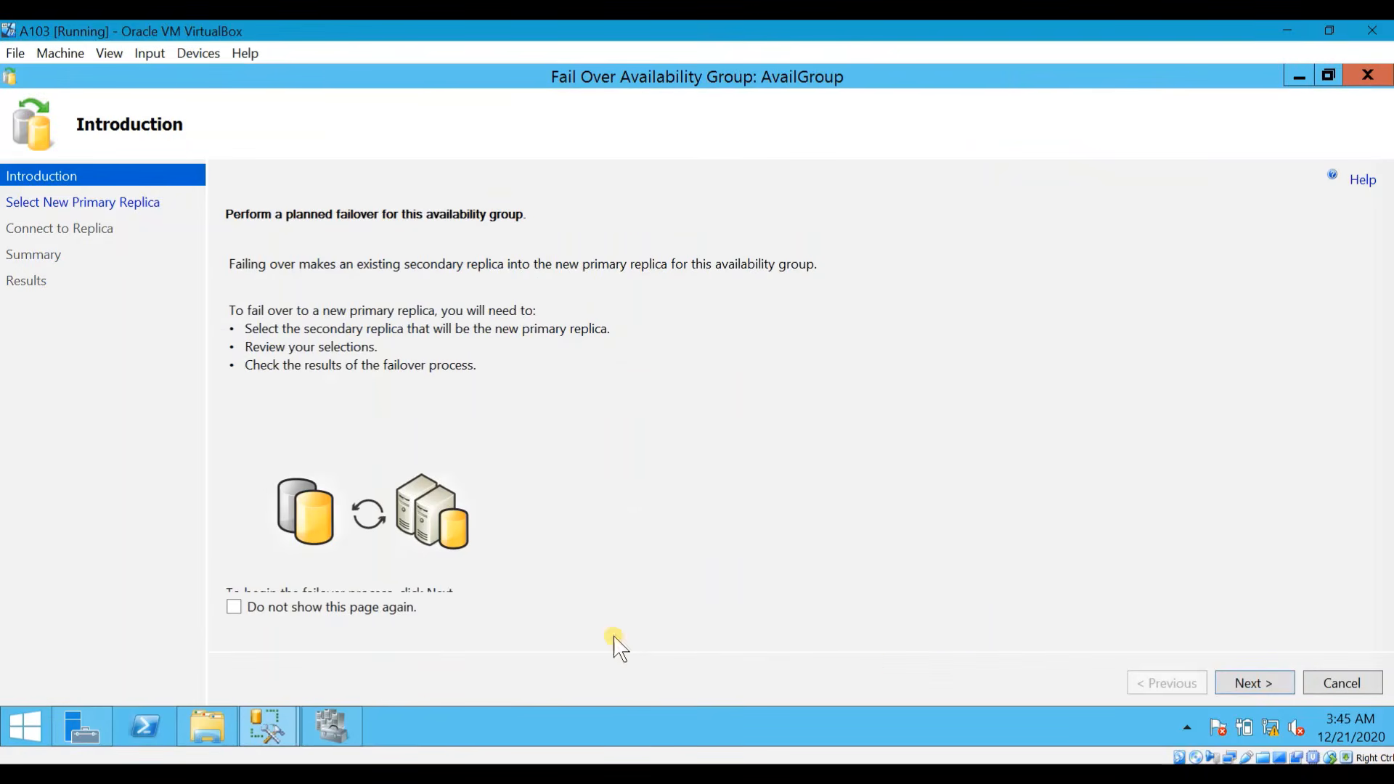
{"action": "left_click", "coordinate": [1242, 673]}
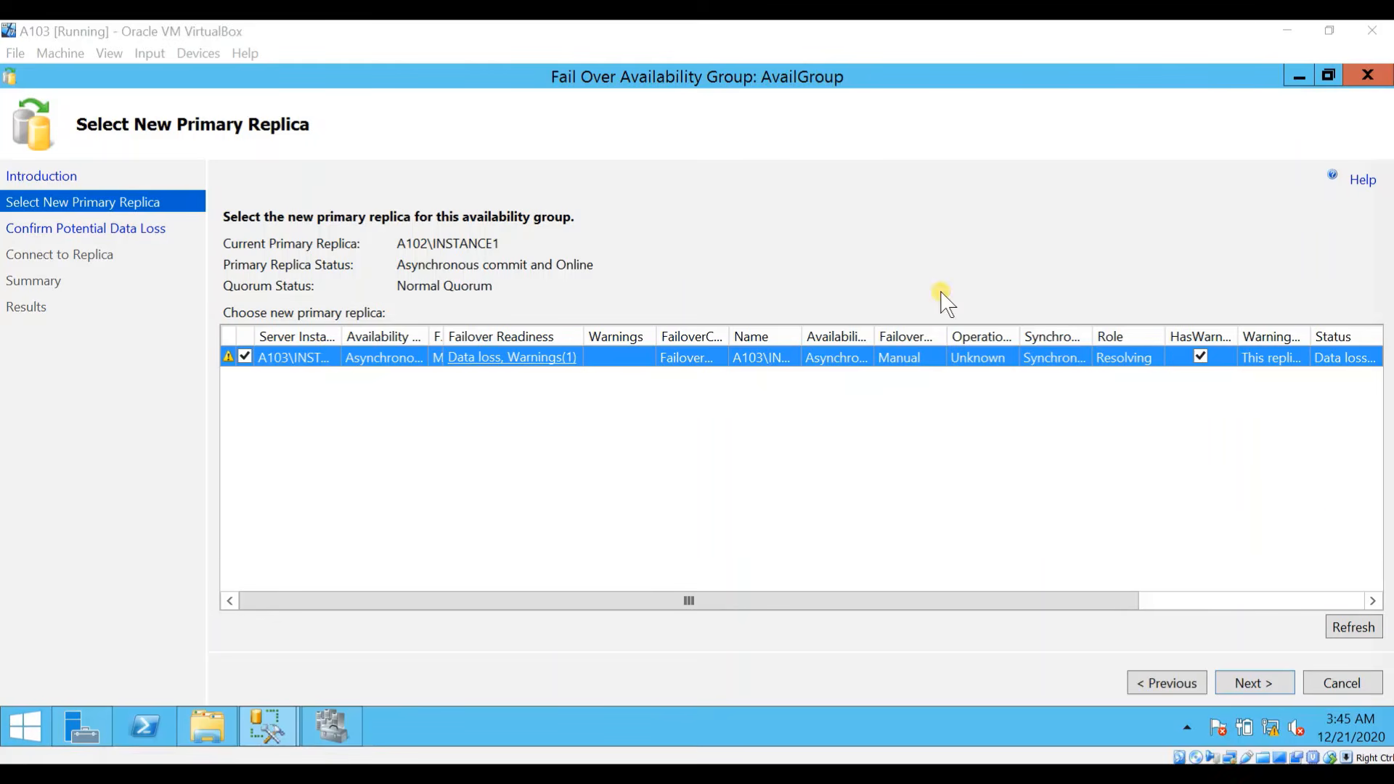
{"action": "left_click", "coordinate": [1274, 679]}
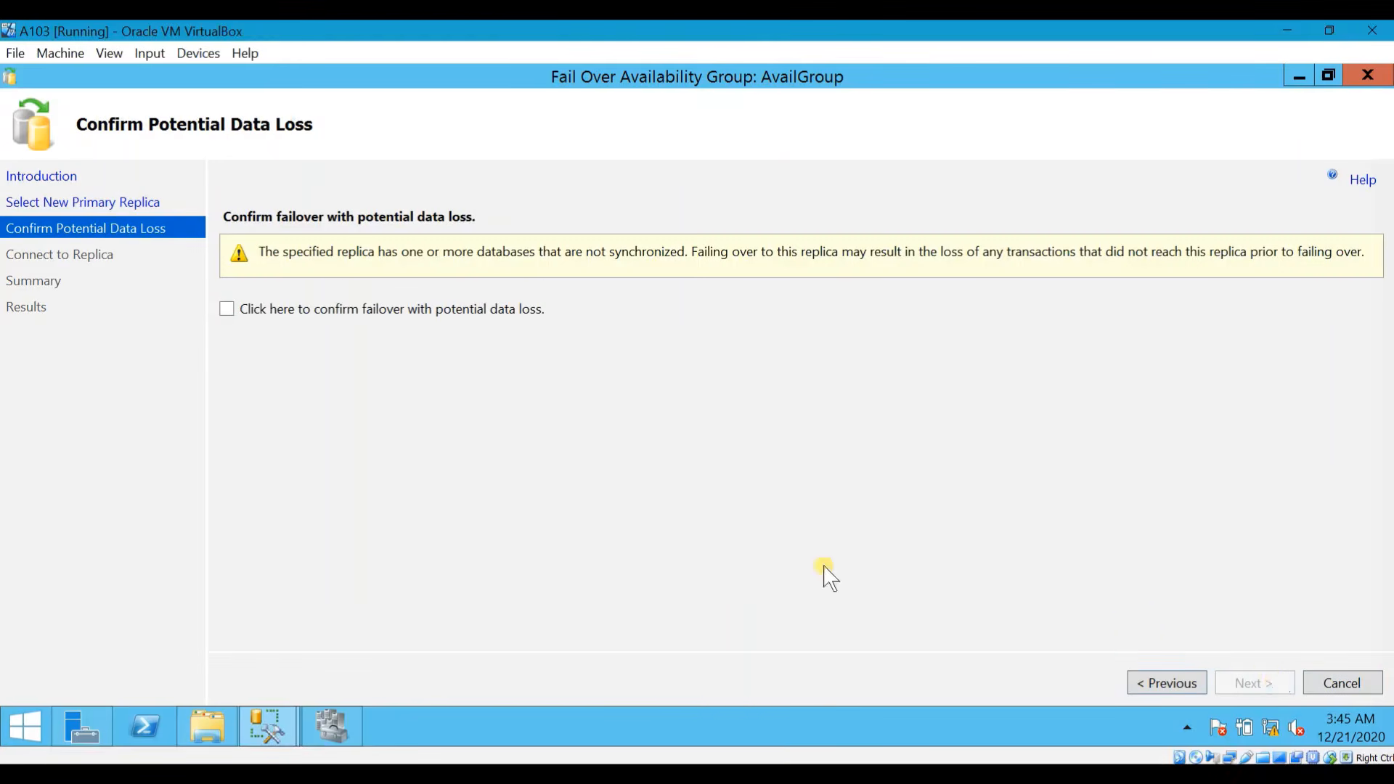
{"action": "left_click", "coordinate": [232, 307]}
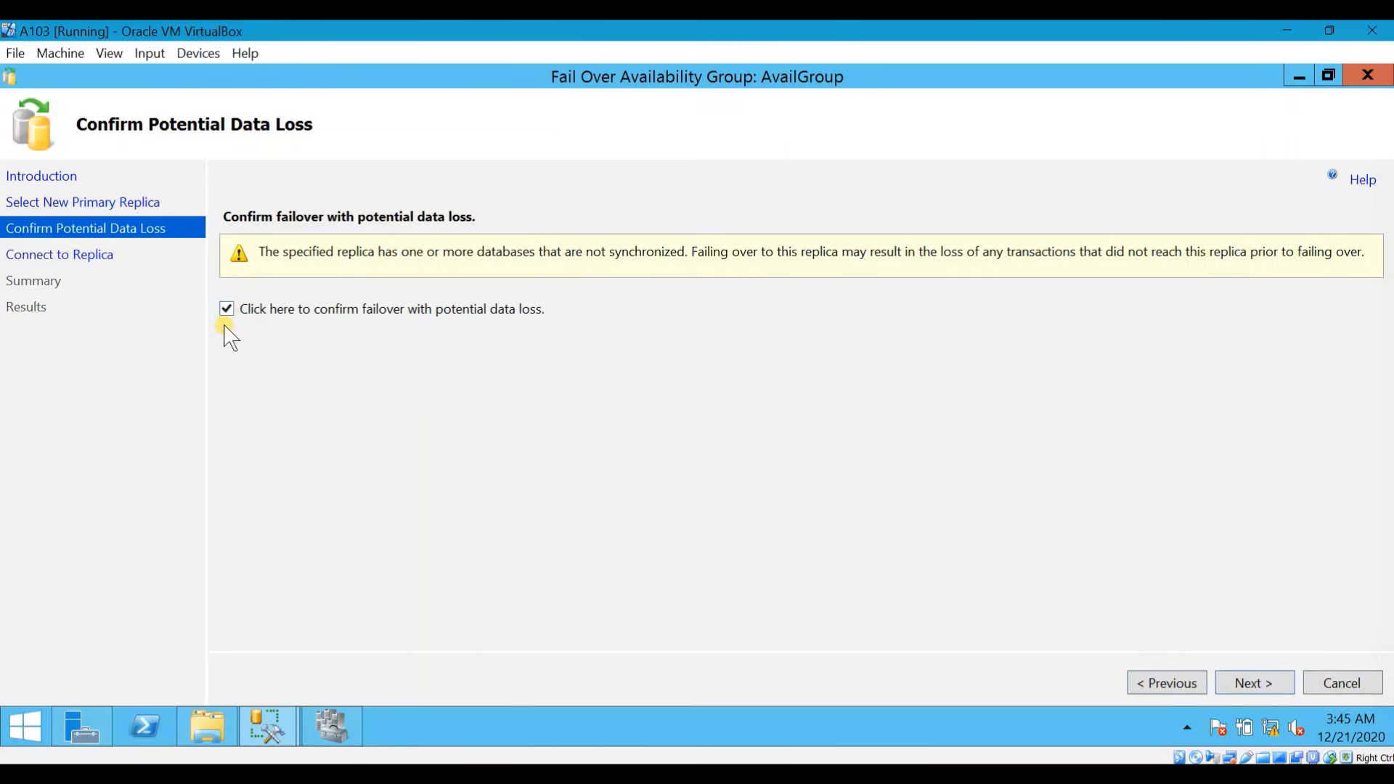
{"action": "left_click", "coordinate": [1270, 681]}
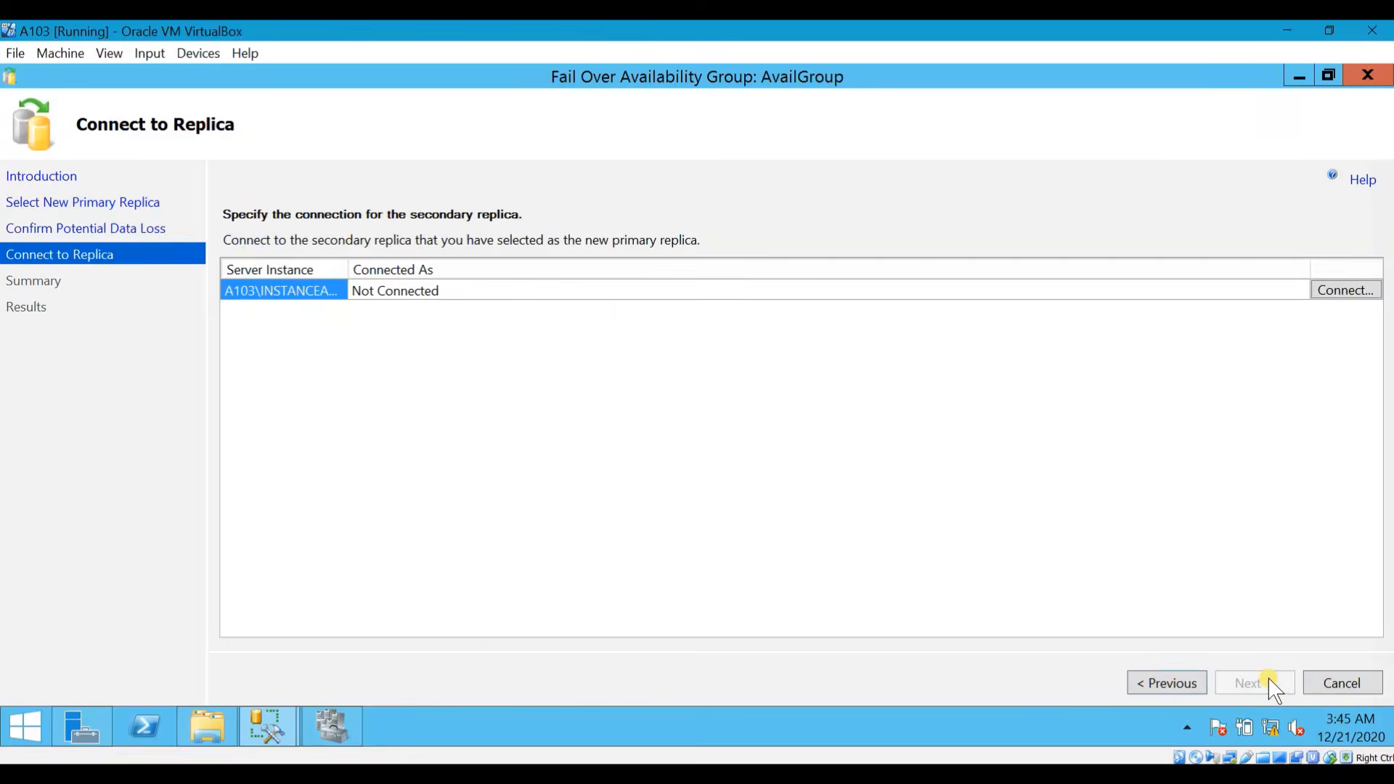
Step: Connect to replica A103\INSTANCEA103 with Windows Authentication, then perform the AvailGroup failover and close the completed wizard
{"action": "left_click", "coordinate": [1351, 290]}
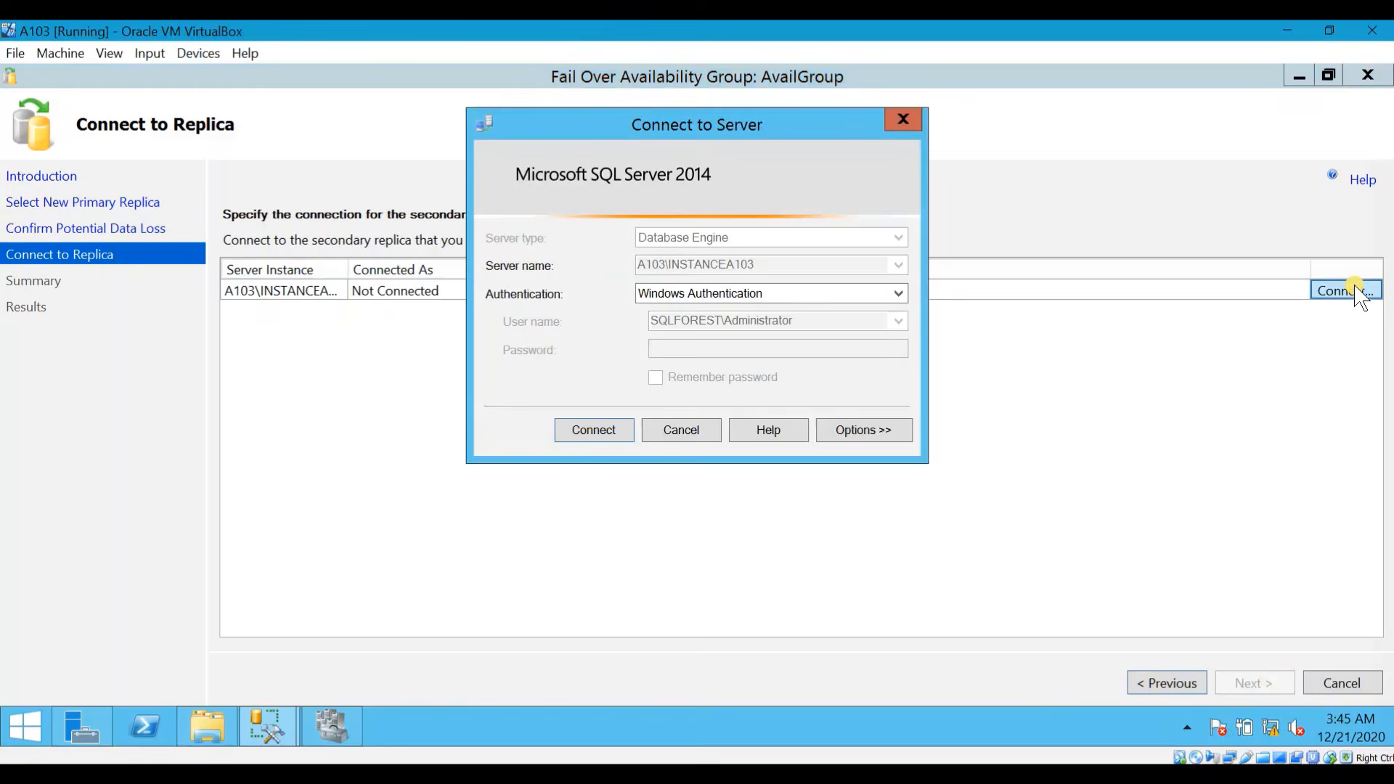
{"action": "left_click", "coordinate": [595, 435]}
{"action": "left_click", "coordinate": [1240, 683]}
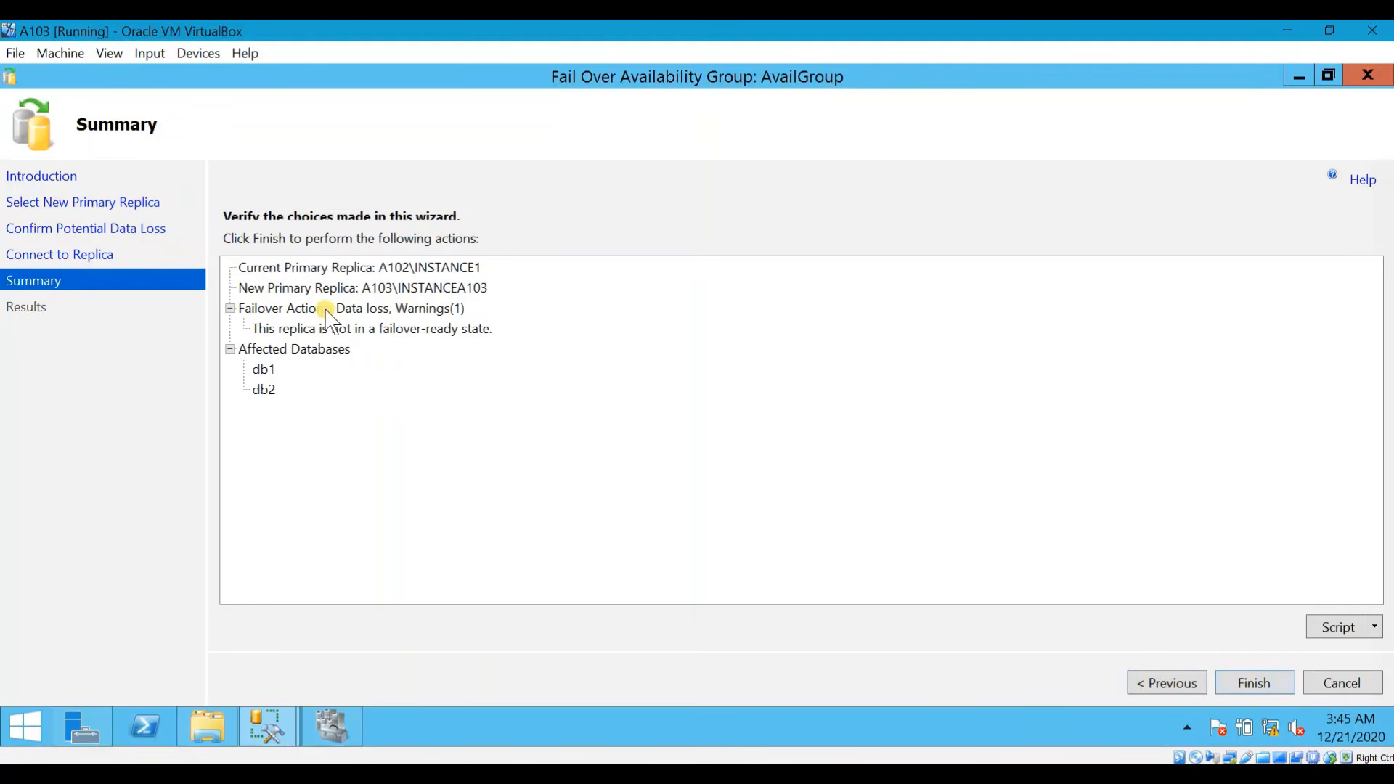
{"action": "left_click", "coordinate": [1254, 683]}
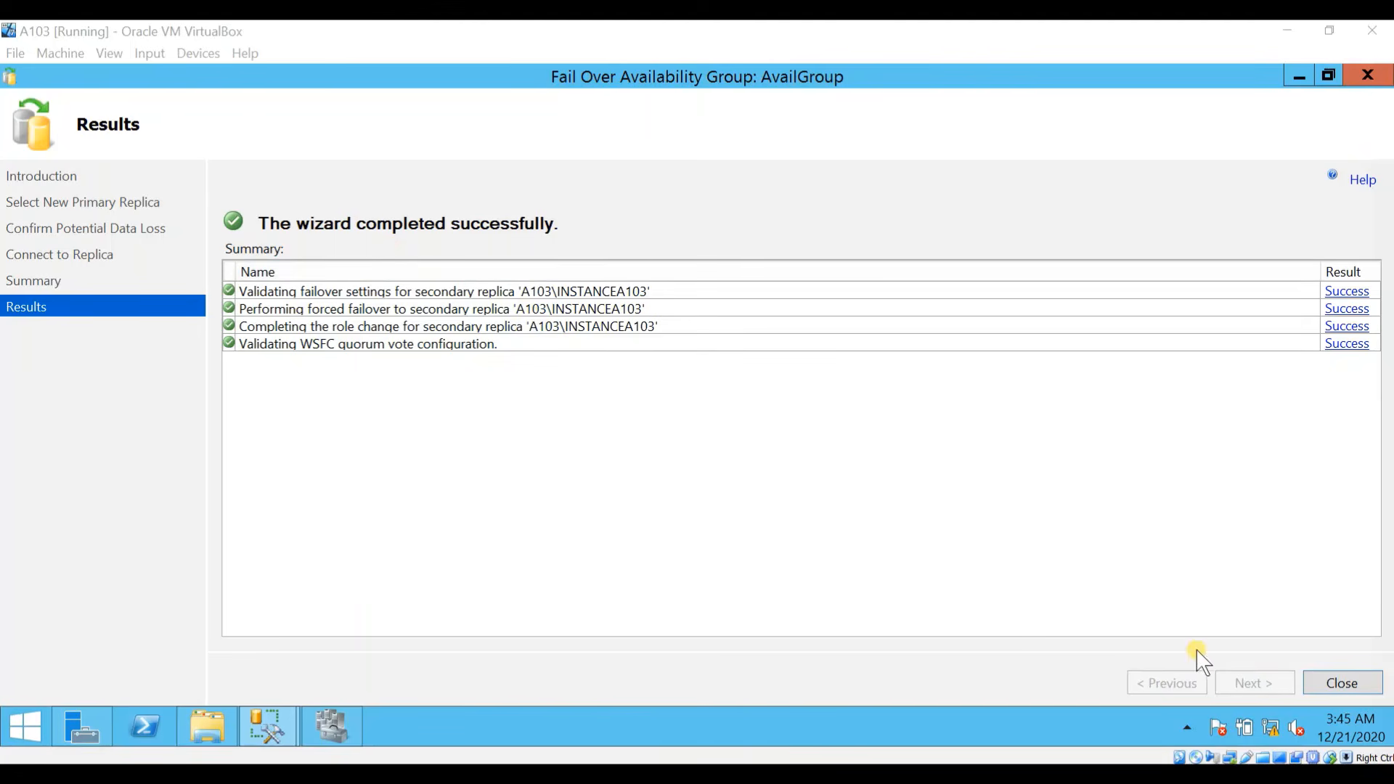
{"action": "left_click", "coordinate": [1343, 683]}
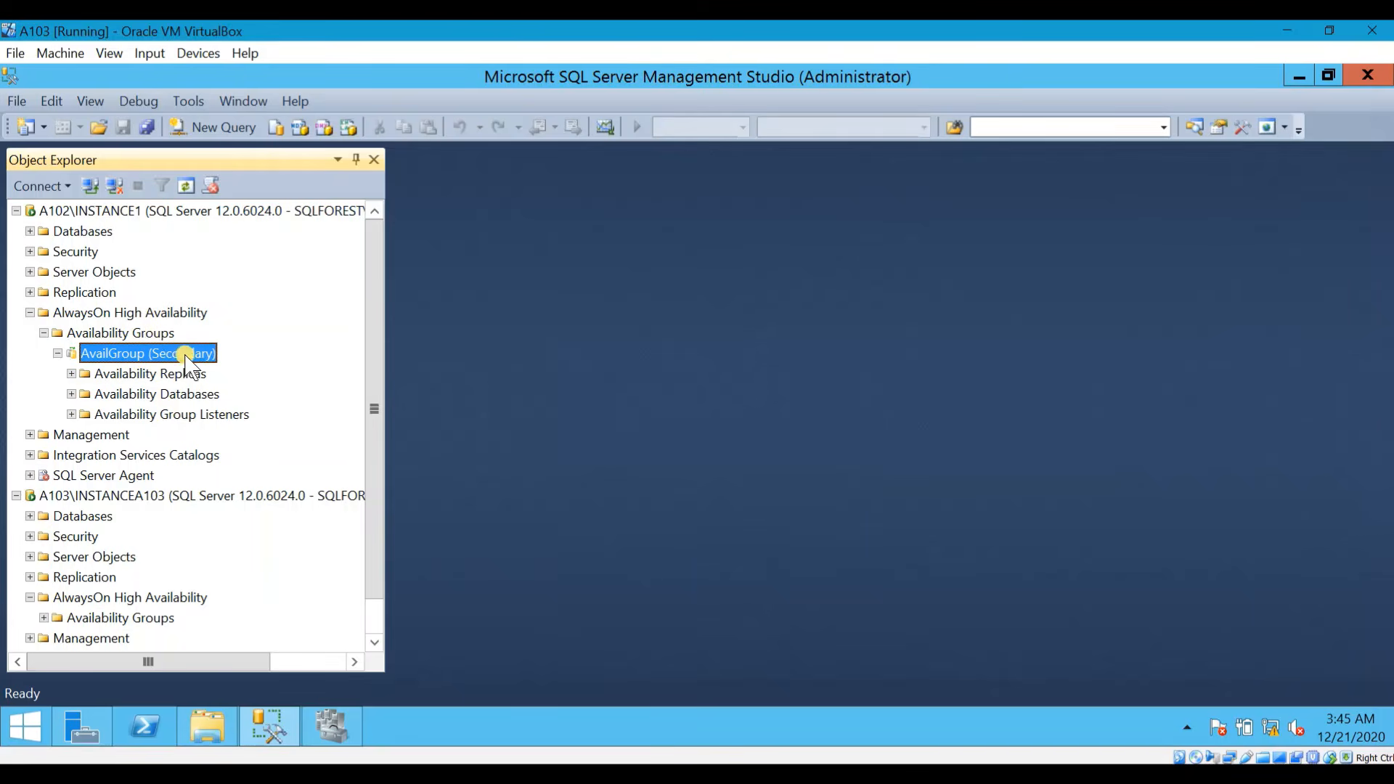
Step: Refresh the A102\INSTANCE1 and A103\INSTANCEA103 server nodes in Object Explorer
{"action": "left_click", "coordinate": [125, 334]}
{"action": "left_click", "coordinate": [132, 209]}
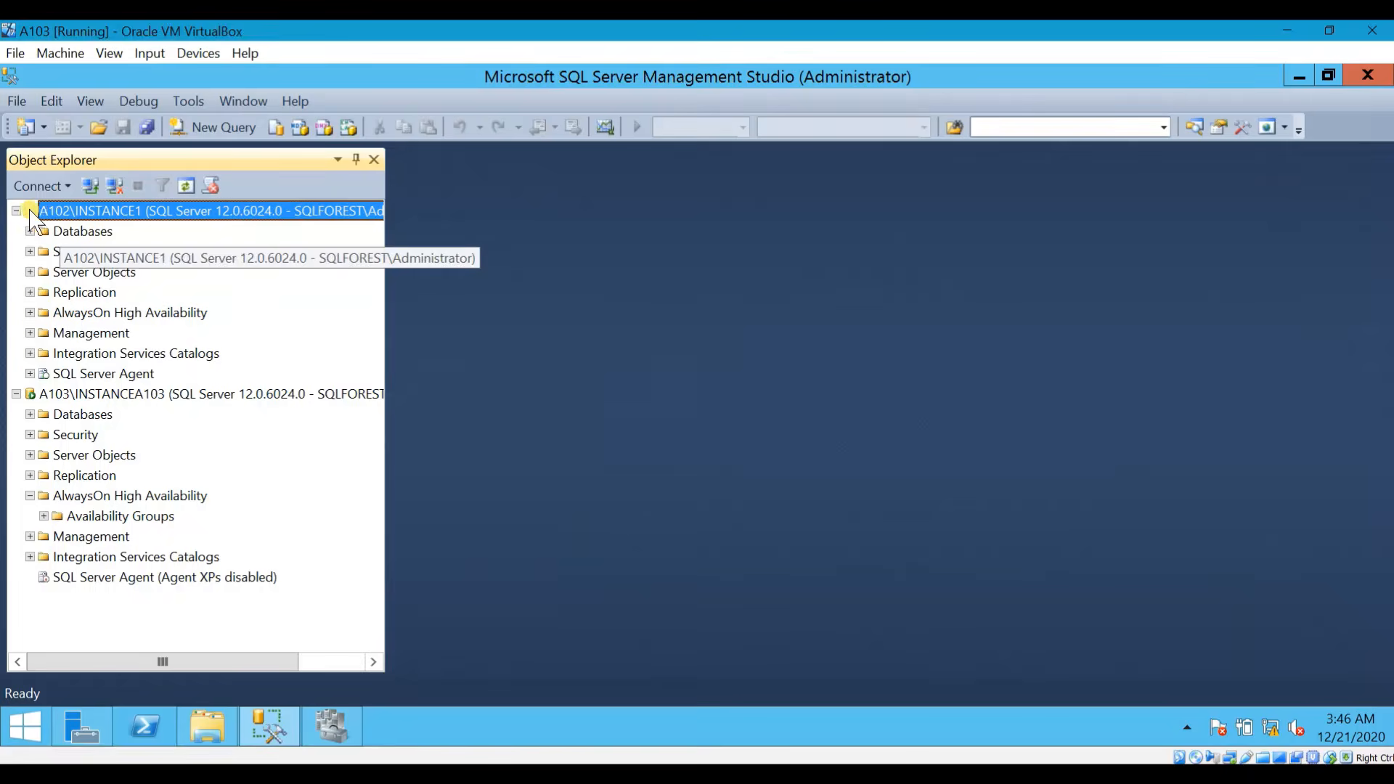
{"action": "left_click", "coordinate": [155, 393]}
{"action": "left_click", "coordinate": [186, 187]}
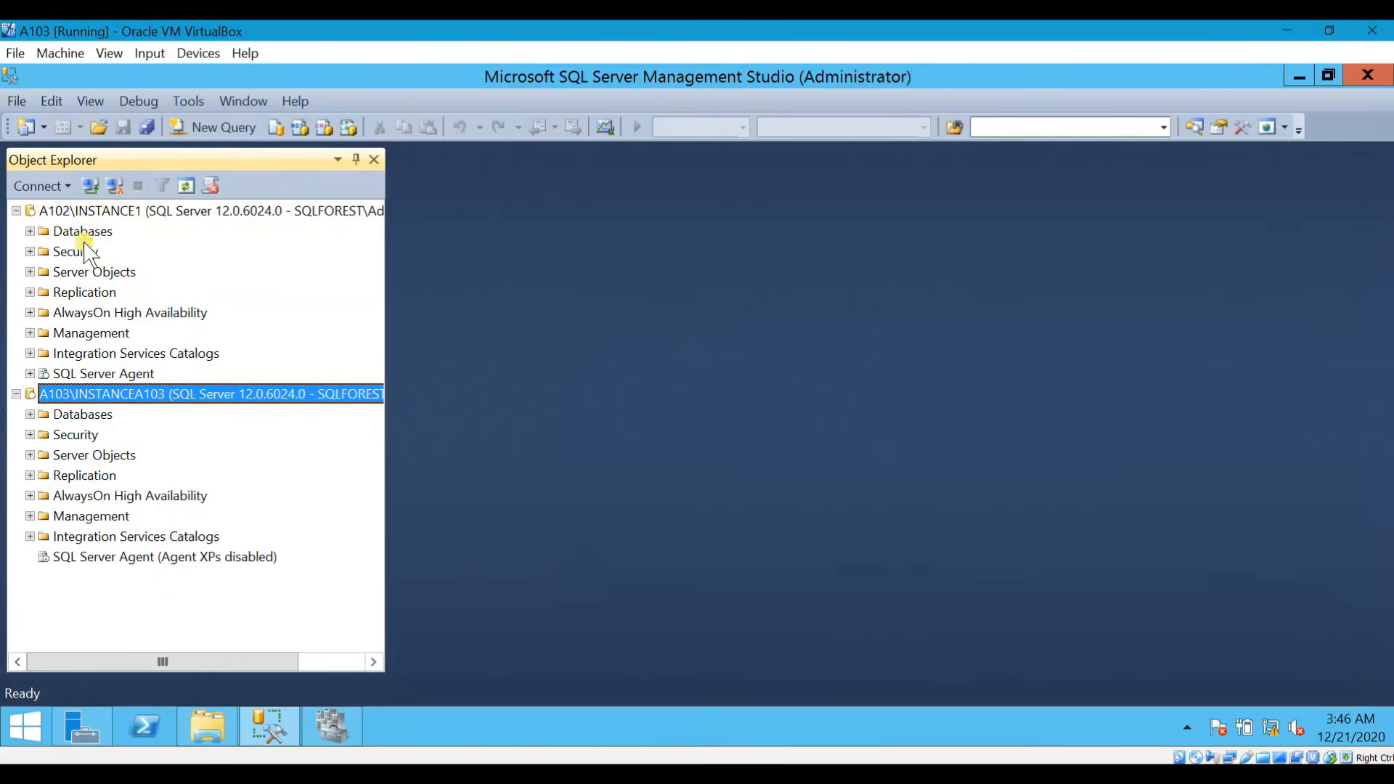
Step: Examine the role of AvailGroup and its availability replicas under A102\INSTANCE1 after the failover
{"action": "left_click", "coordinate": [30, 313]}
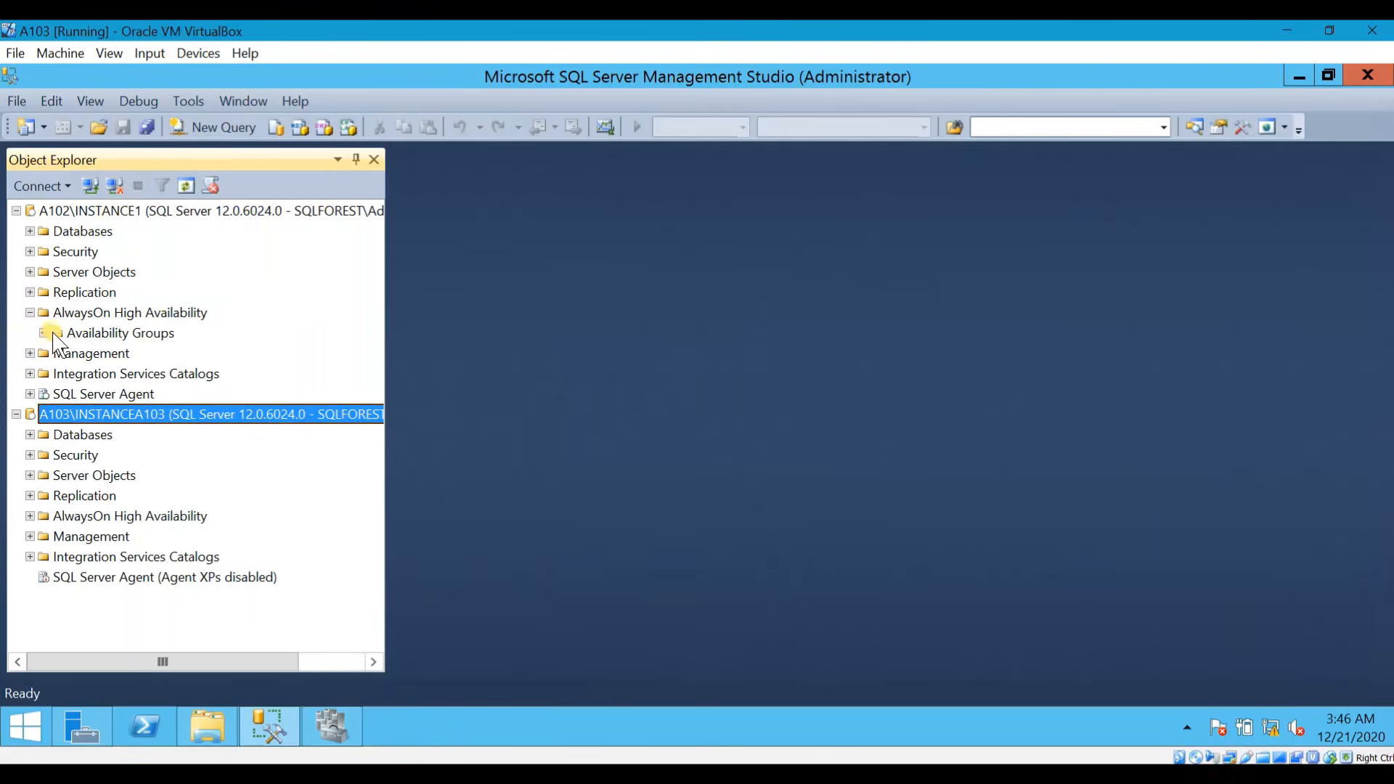
{"action": "left_click", "coordinate": [45, 333]}
{"action": "left_click", "coordinate": [58, 355]}
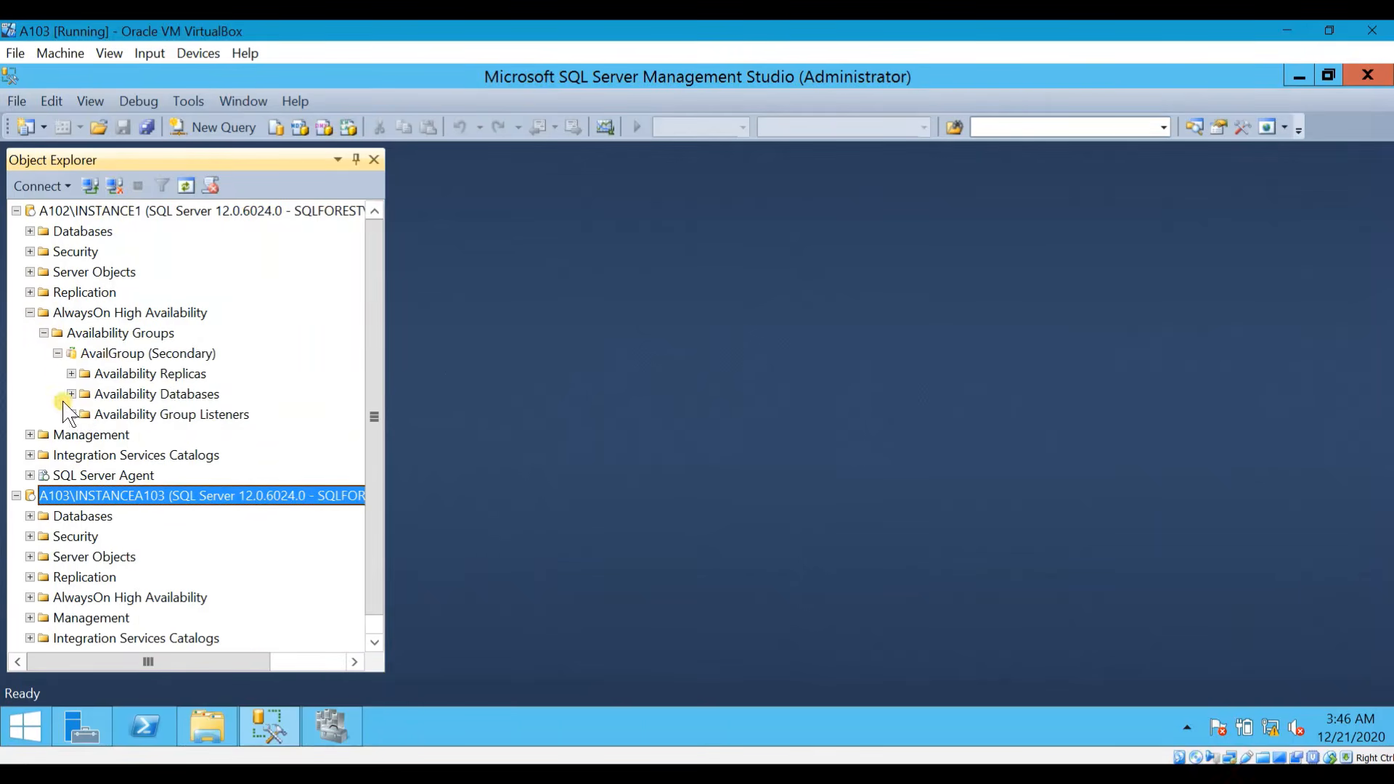
{"action": "left_click", "coordinate": [149, 354]}
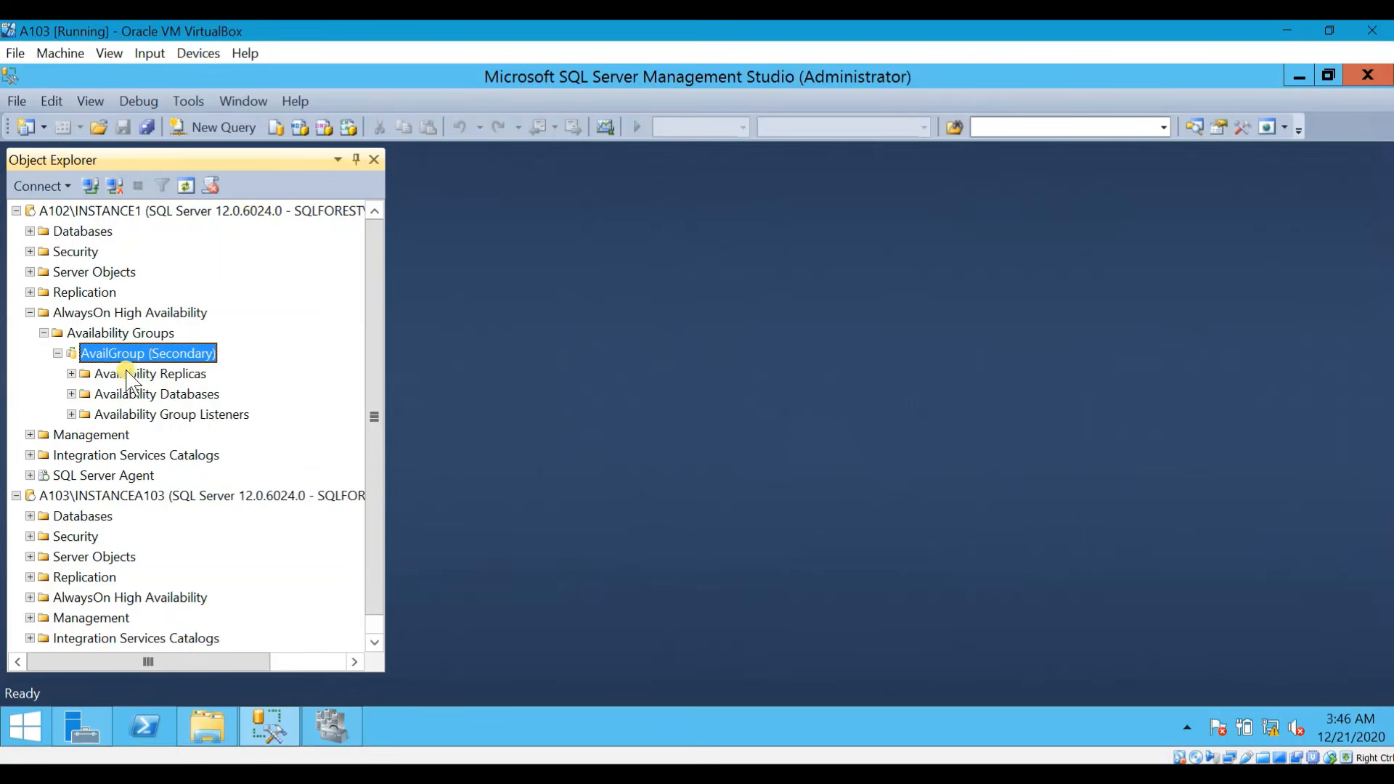
{"action": "left_click", "coordinate": [71, 373]}
{"action": "left_click", "coordinate": [207, 415]}
{"action": "left_click", "coordinate": [214, 394]}
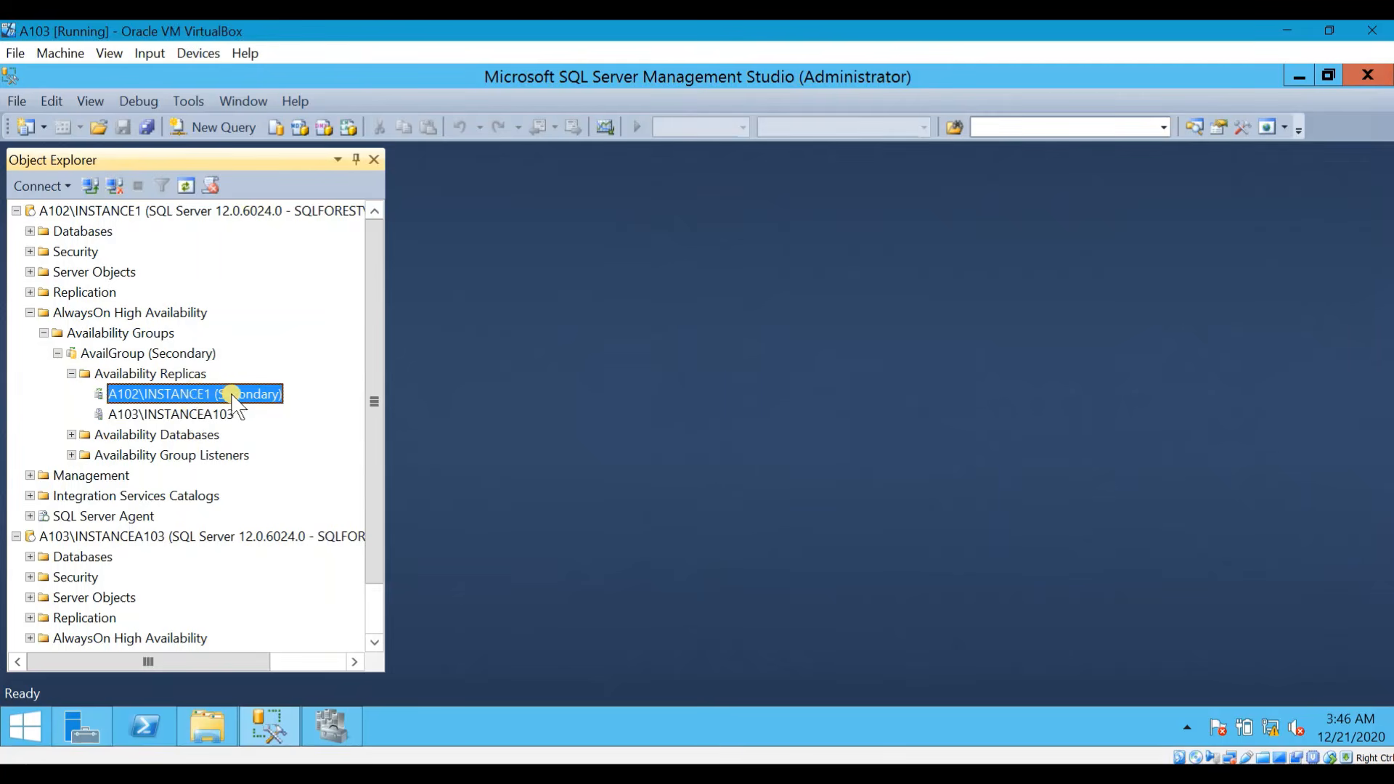
{"action": "left_click", "coordinate": [174, 415]}
{"action": "scroll", "coordinate": [194, 415], "scroll_direction": "down", "scroll_amount": 1}
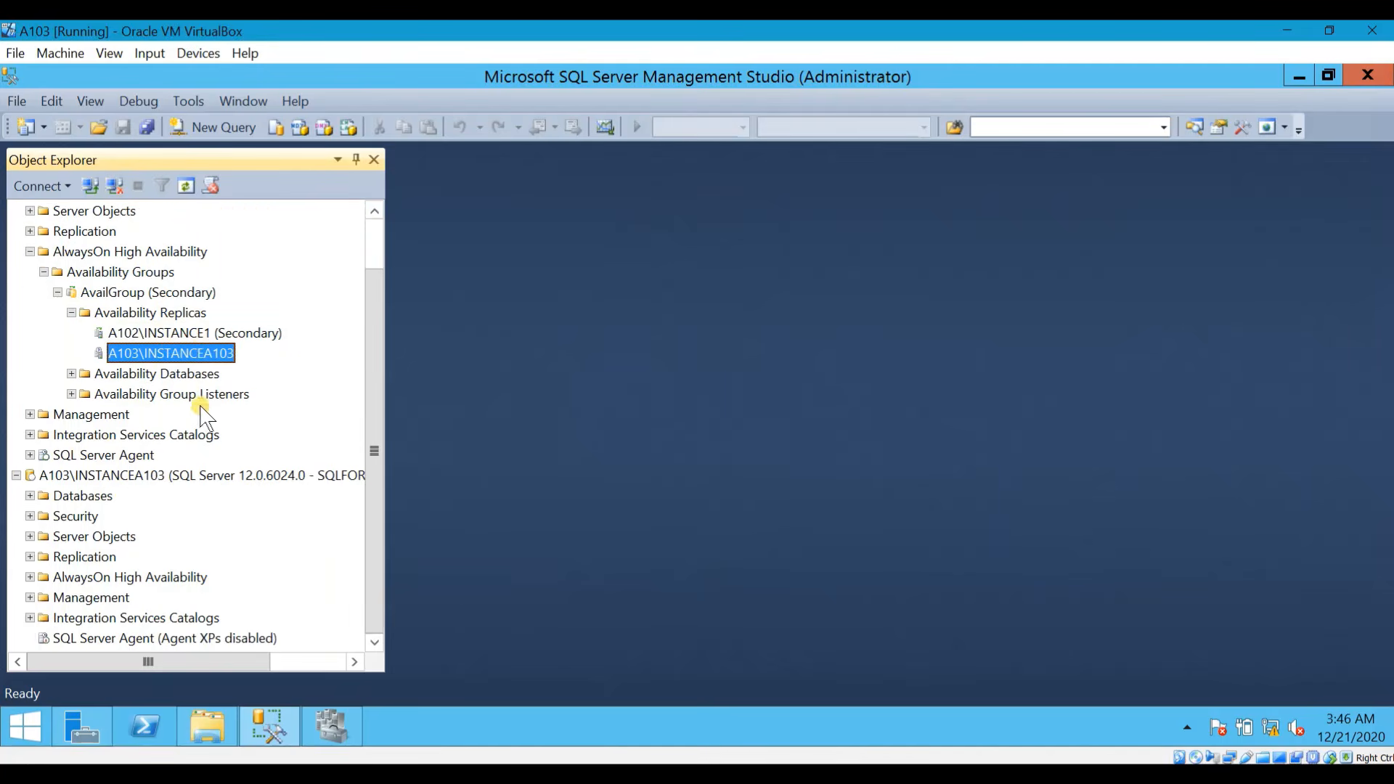
Step: Collapse the A102\INSTANCE1 tree and examine the AvailGroup role and availability replicas under A103\INSTANCEA103
{"action": "left_click", "coordinate": [19, 476]}
{"action": "scroll", "coordinate": [76, 486], "scroll_direction": "right", "scroll_amount": 1}
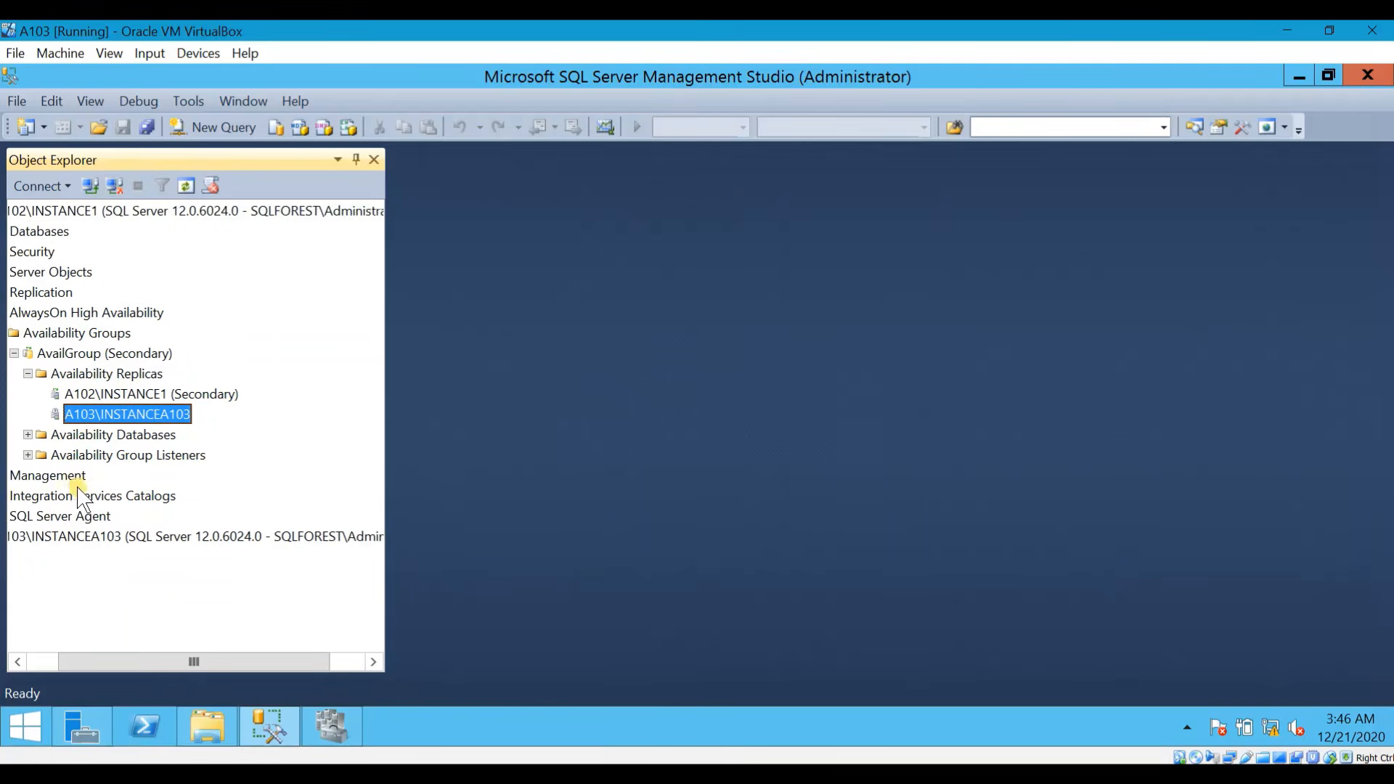
{"action": "scroll", "coordinate": [126, 392], "scroll_direction": "left", "scroll_amount": 1}
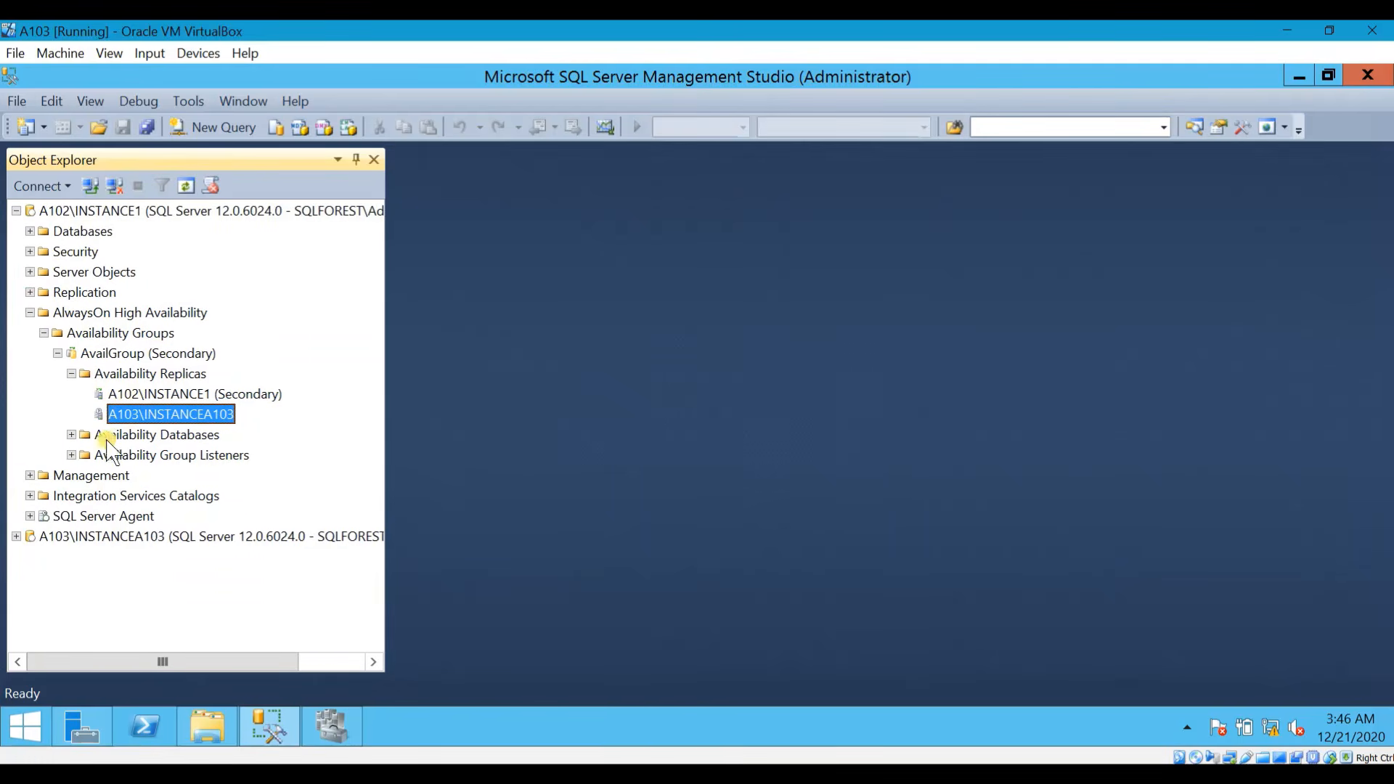
{"action": "left_click", "coordinate": [16, 211]}
{"action": "left_click", "coordinate": [16, 230]}
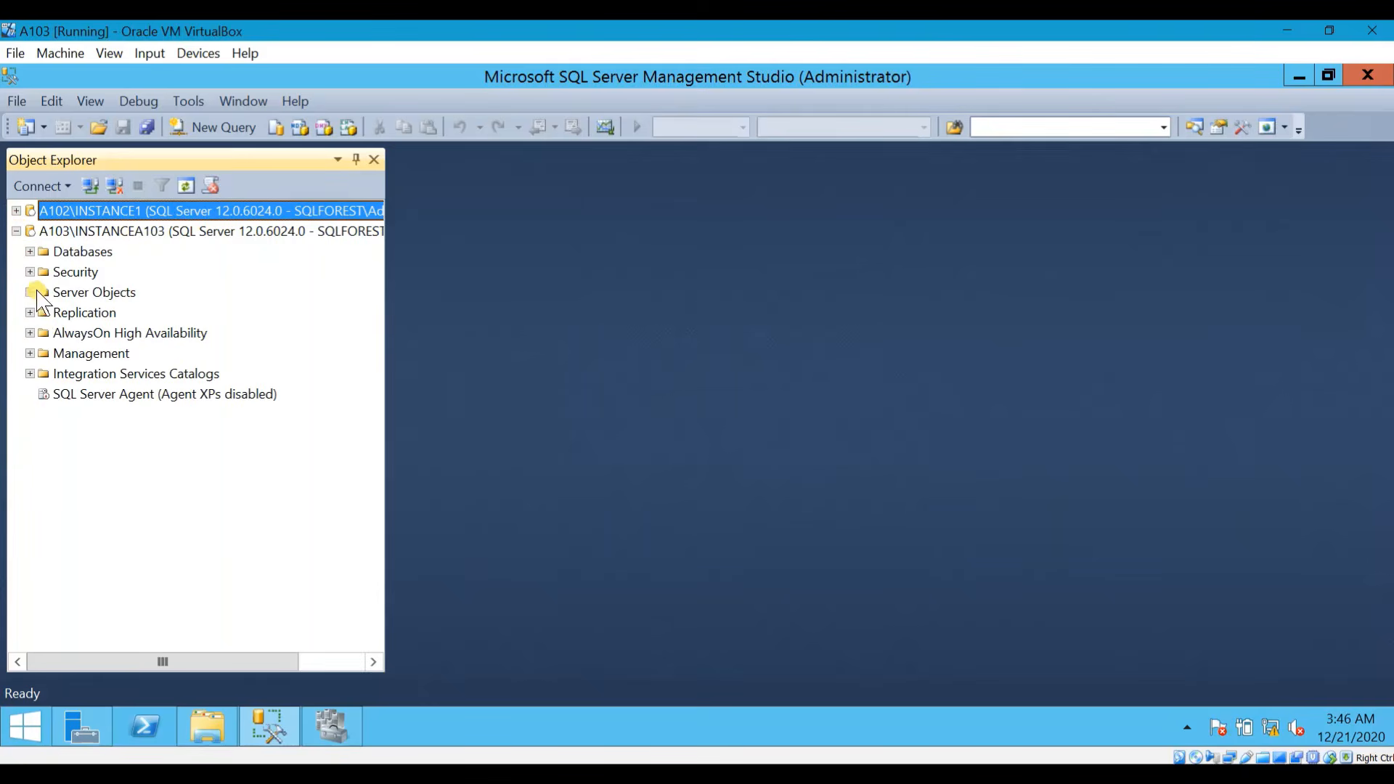
{"action": "left_click", "coordinate": [30, 332]}
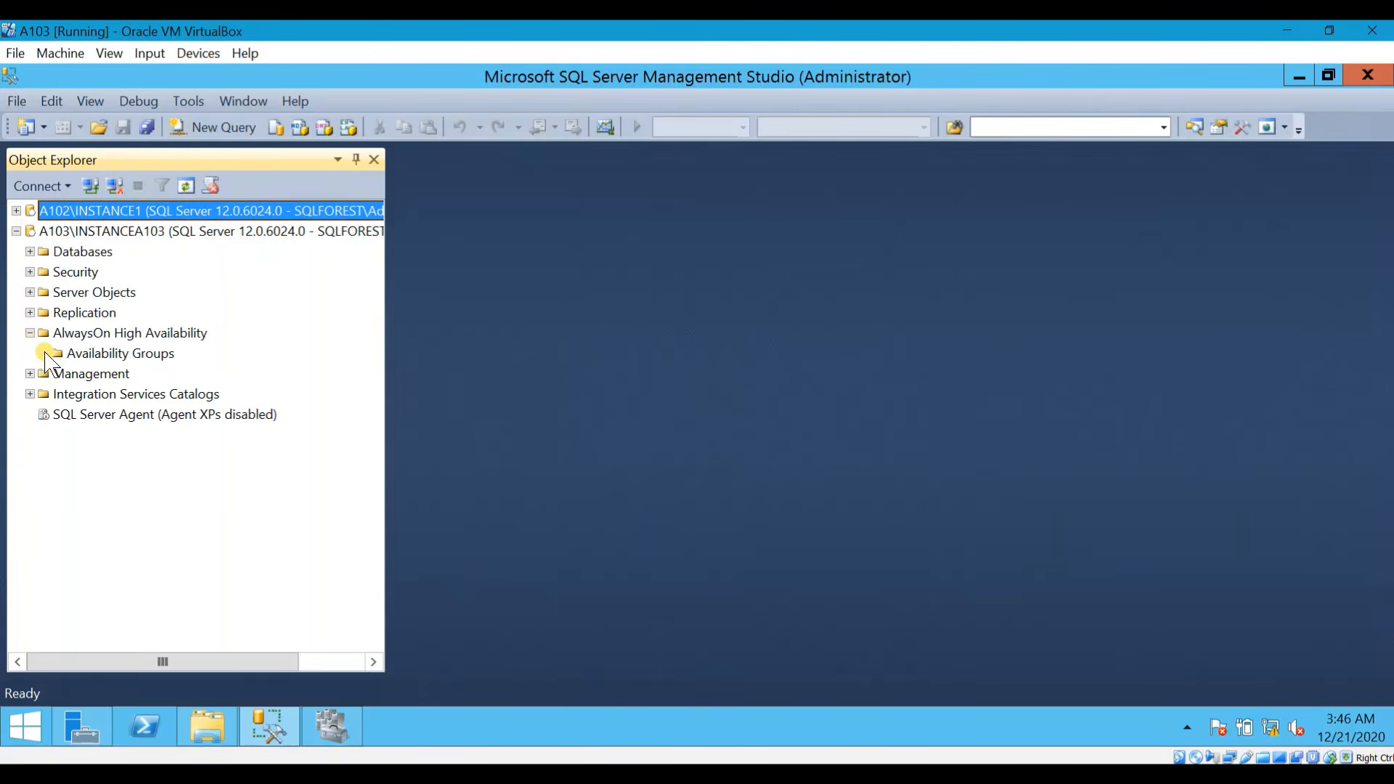
{"action": "left_click", "coordinate": [44, 353]}
{"action": "left_click", "coordinate": [58, 373]}
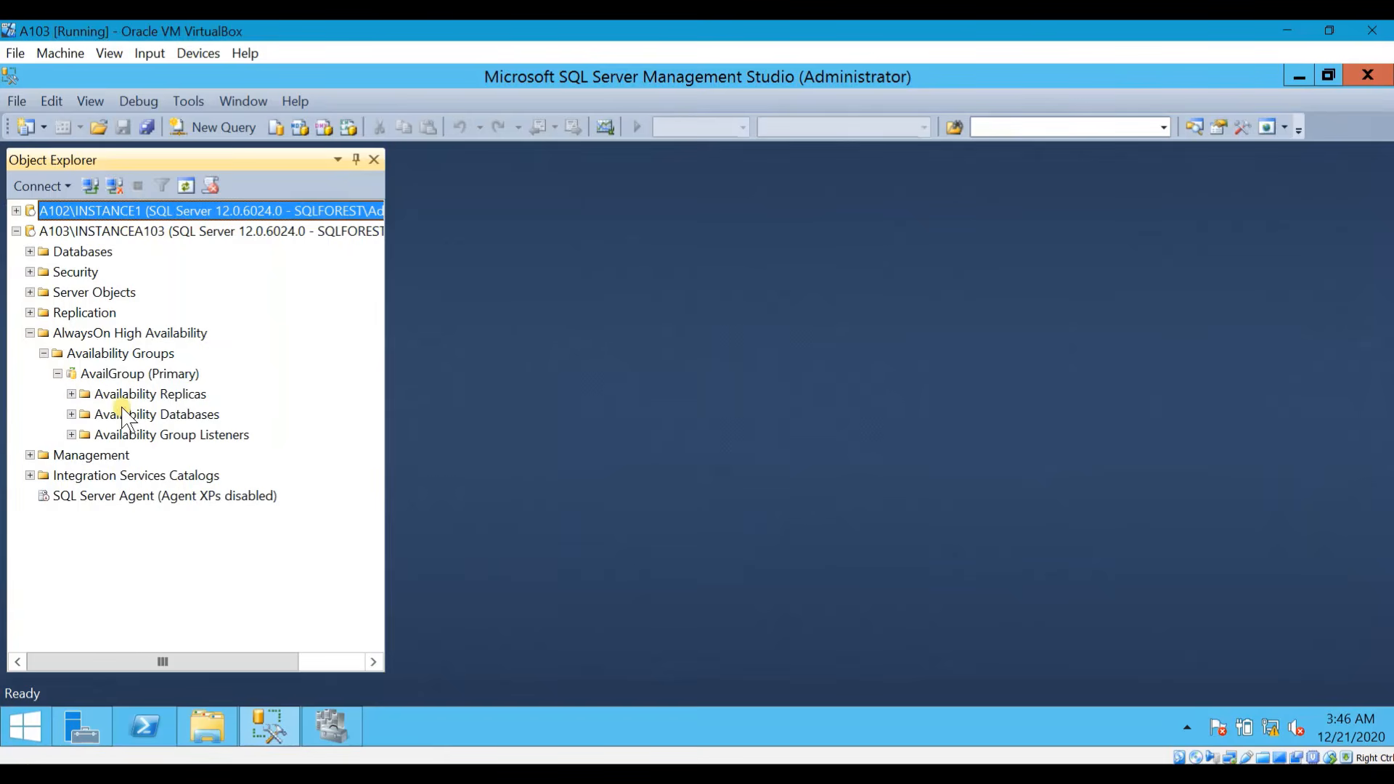
{"action": "left_click", "coordinate": [72, 393]}
{"action": "left_click", "coordinate": [194, 415]}
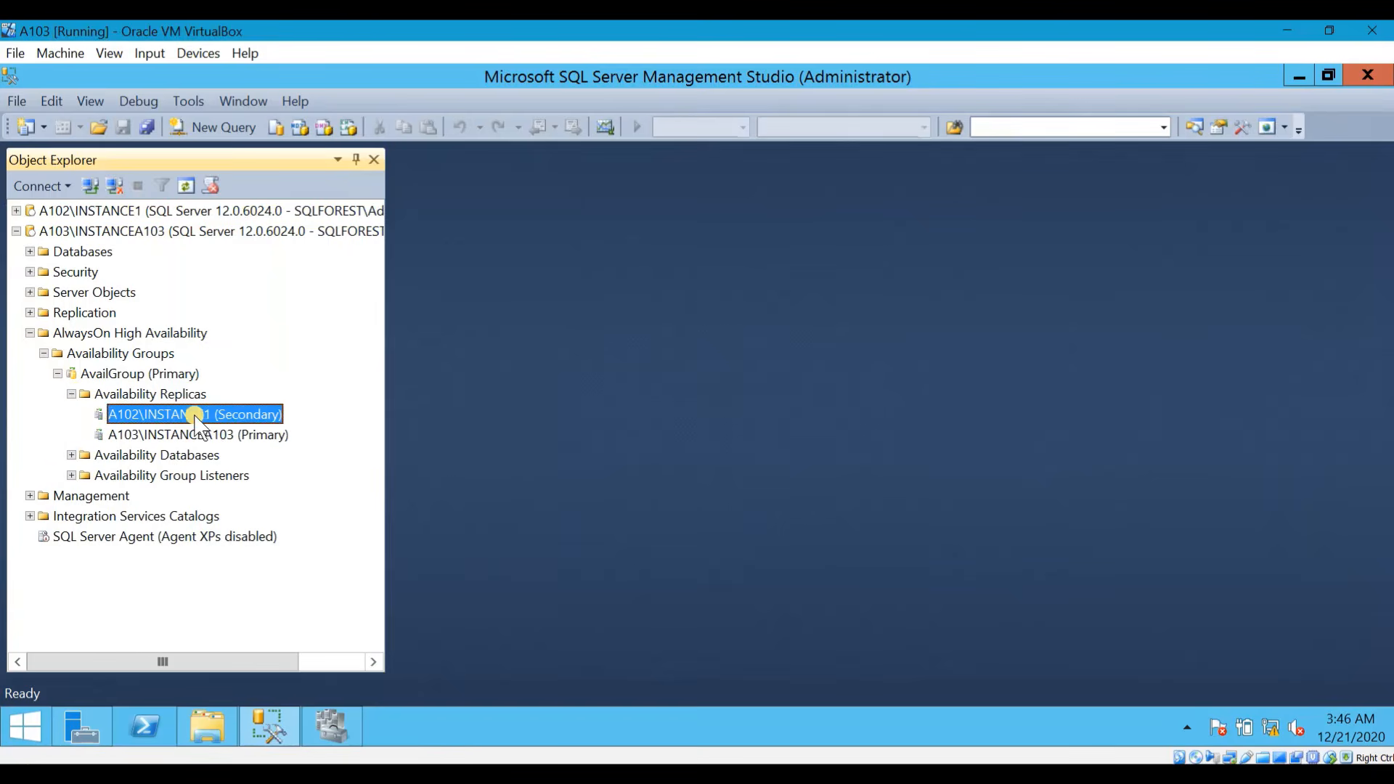
{"action": "left_click", "coordinate": [229, 435]}
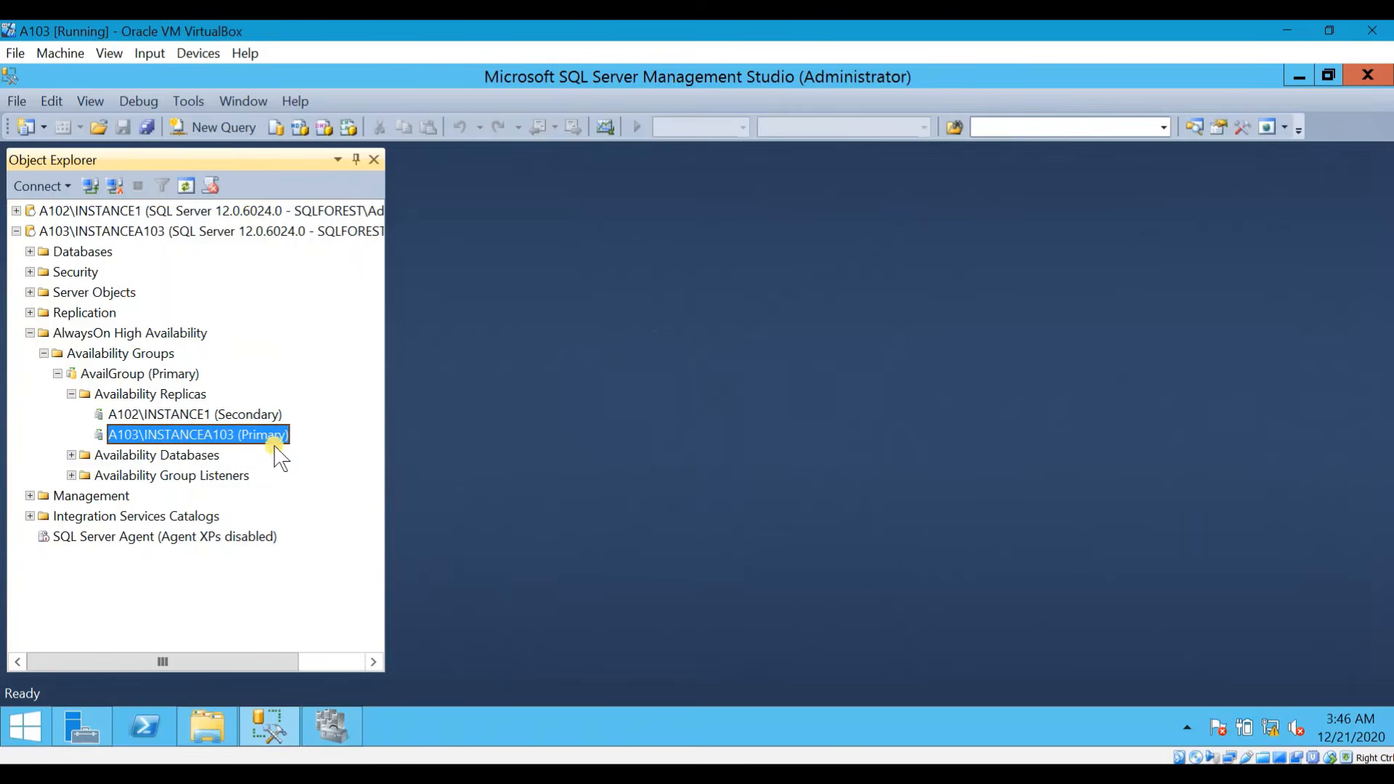
{"action": "left_click", "coordinate": [196, 413]}
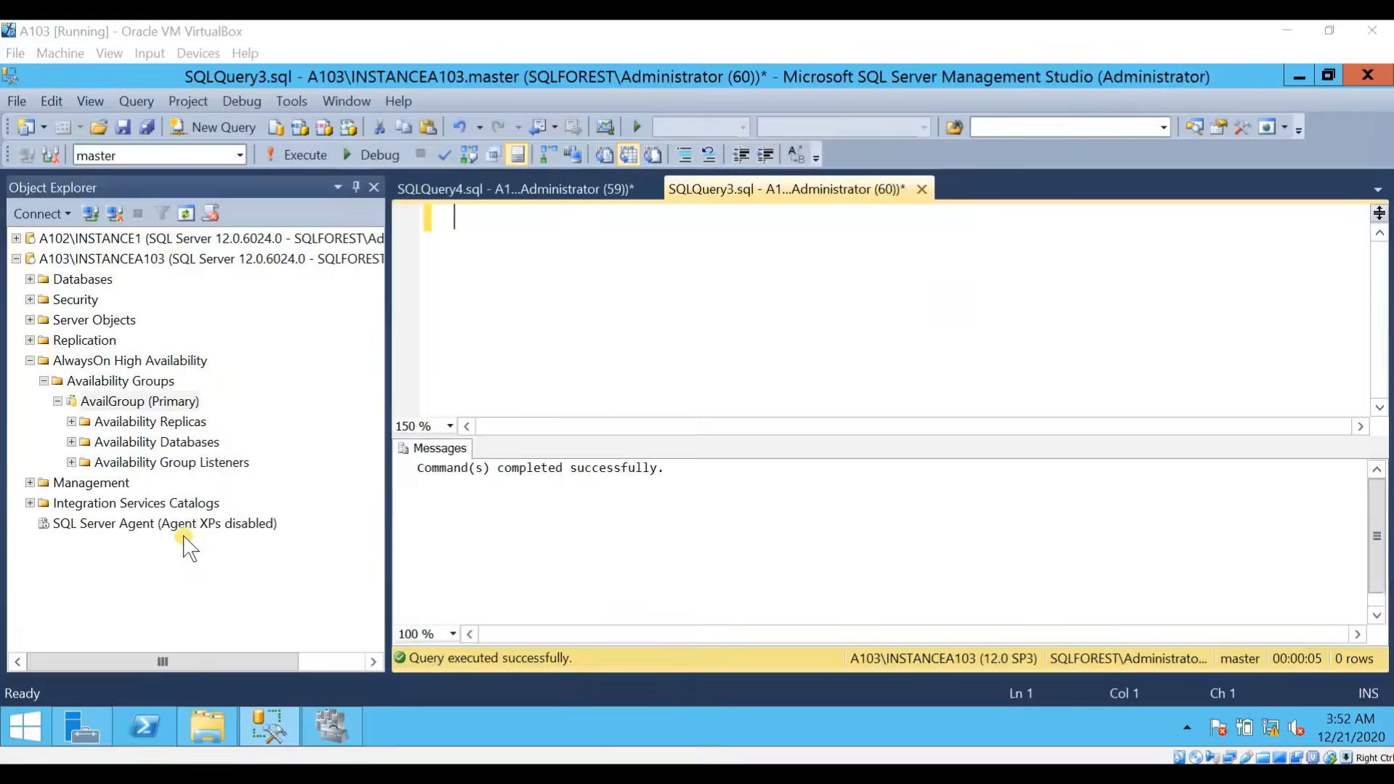
Step: Open the properties of AvailGroup under A103\INSTANCEA103
{"action": "left_click", "coordinate": [101, 402]}
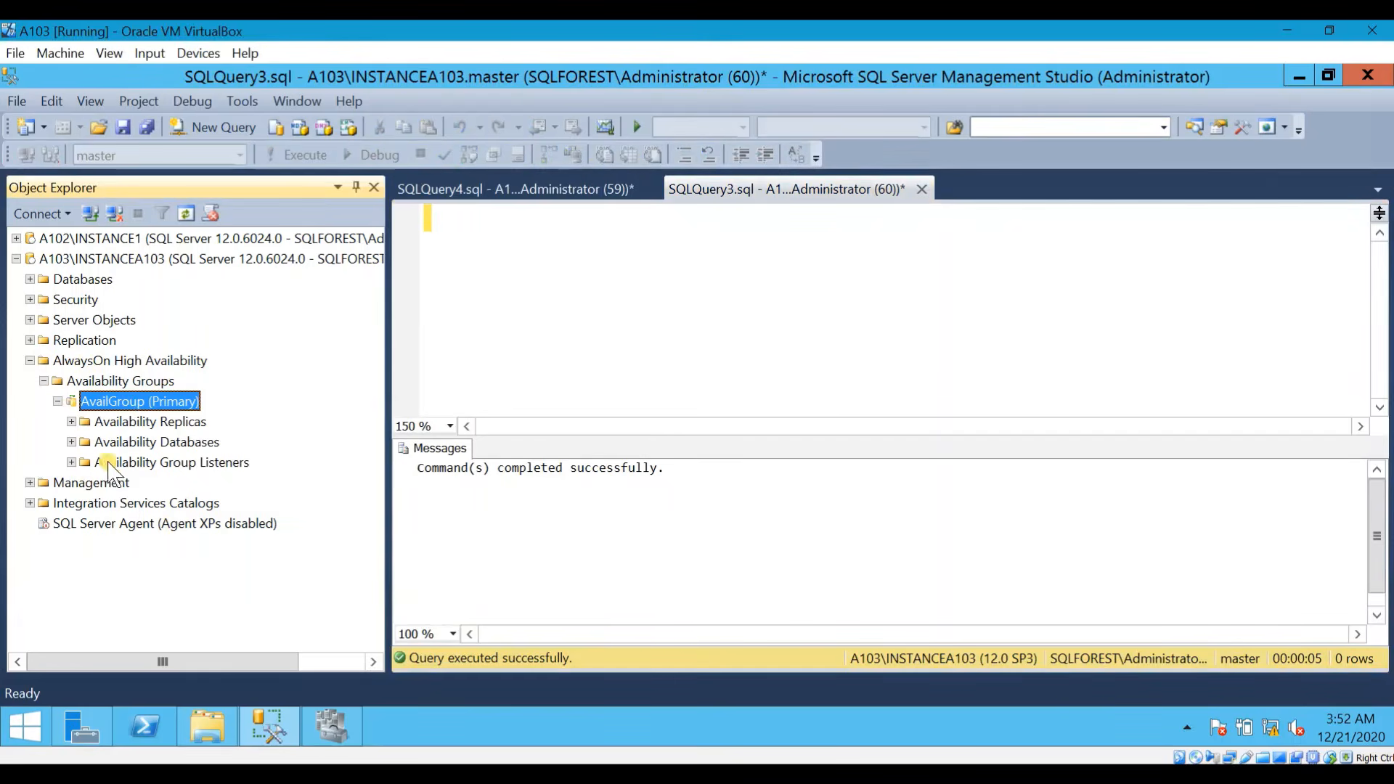
{"action": "left_click", "coordinate": [119, 383]}
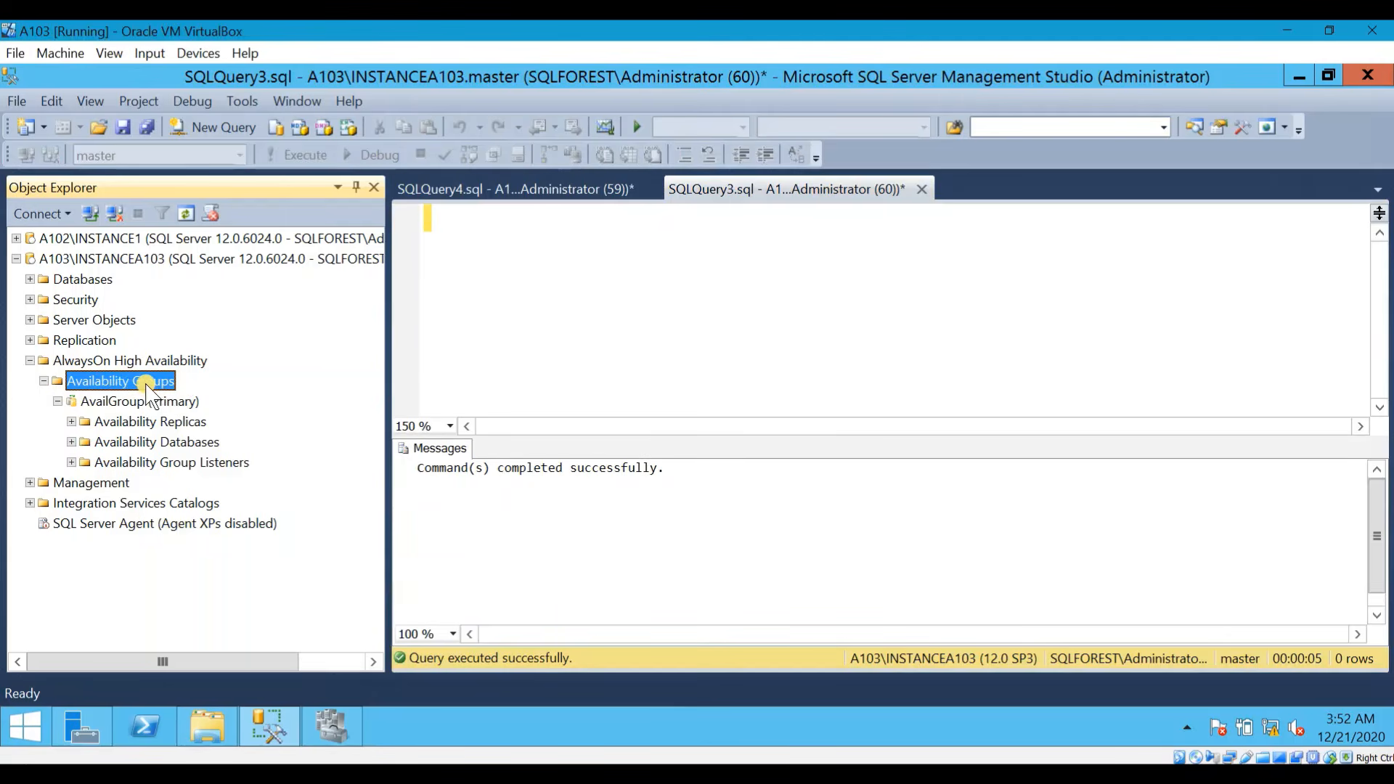
{"action": "right_click", "coordinate": [148, 385]}
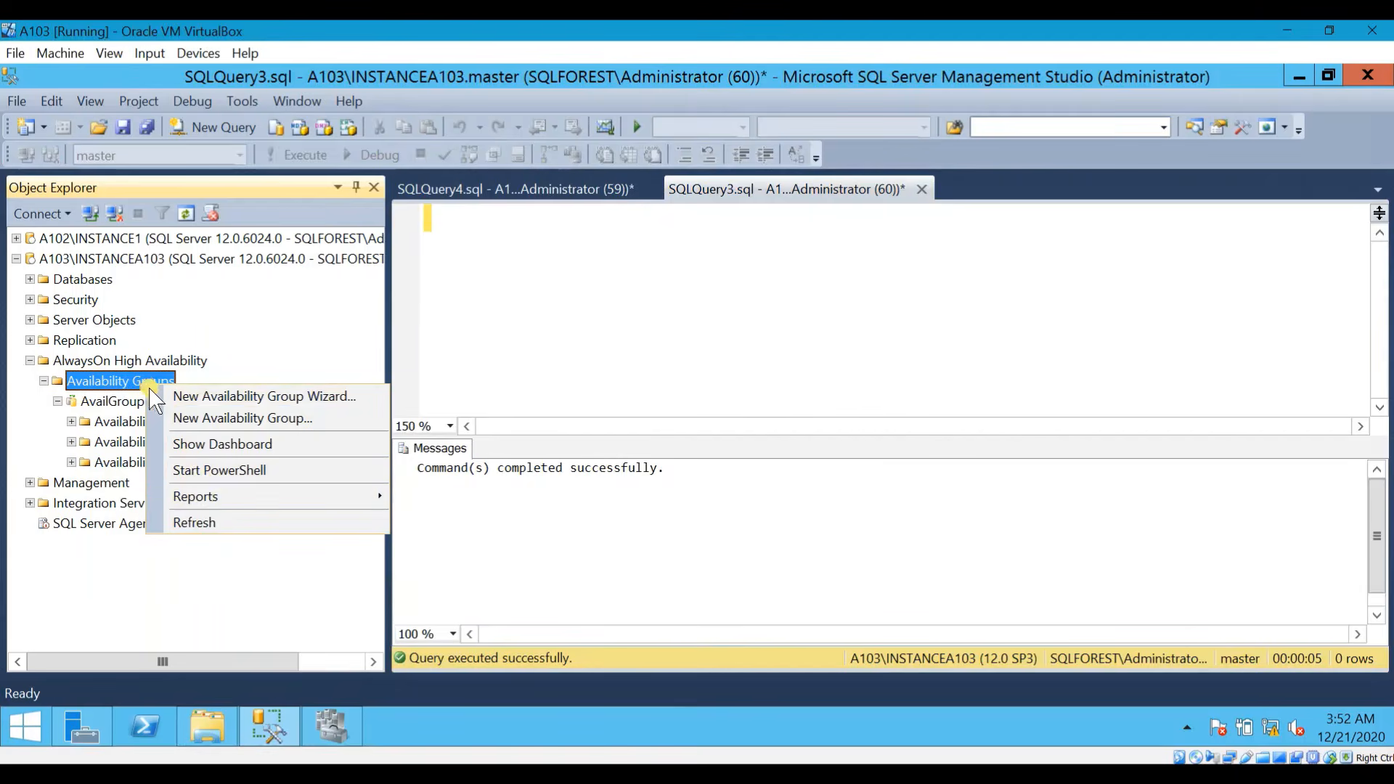
{"action": "left_click", "coordinate": [109, 361]}
{"action": "left_click", "coordinate": [107, 401]}
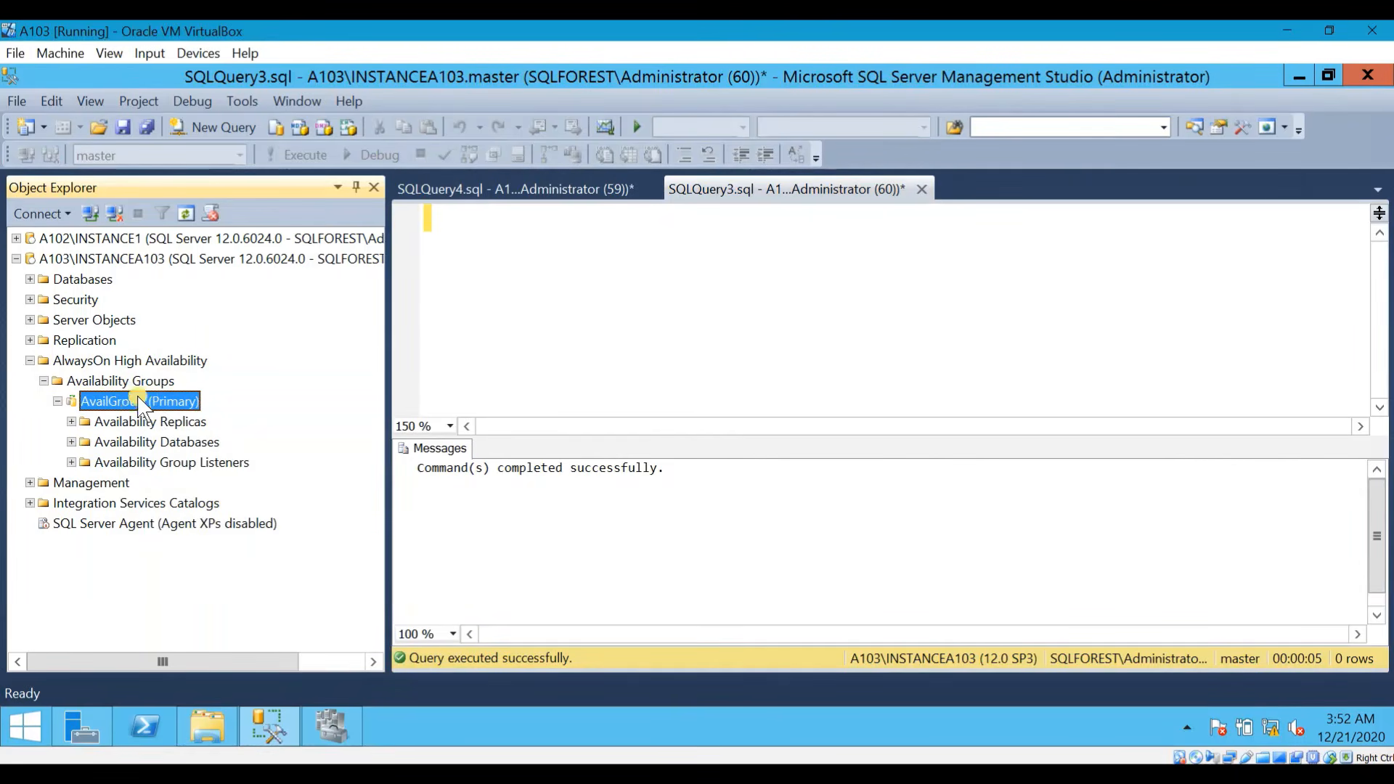
{"action": "right_click", "coordinate": [134, 402]}
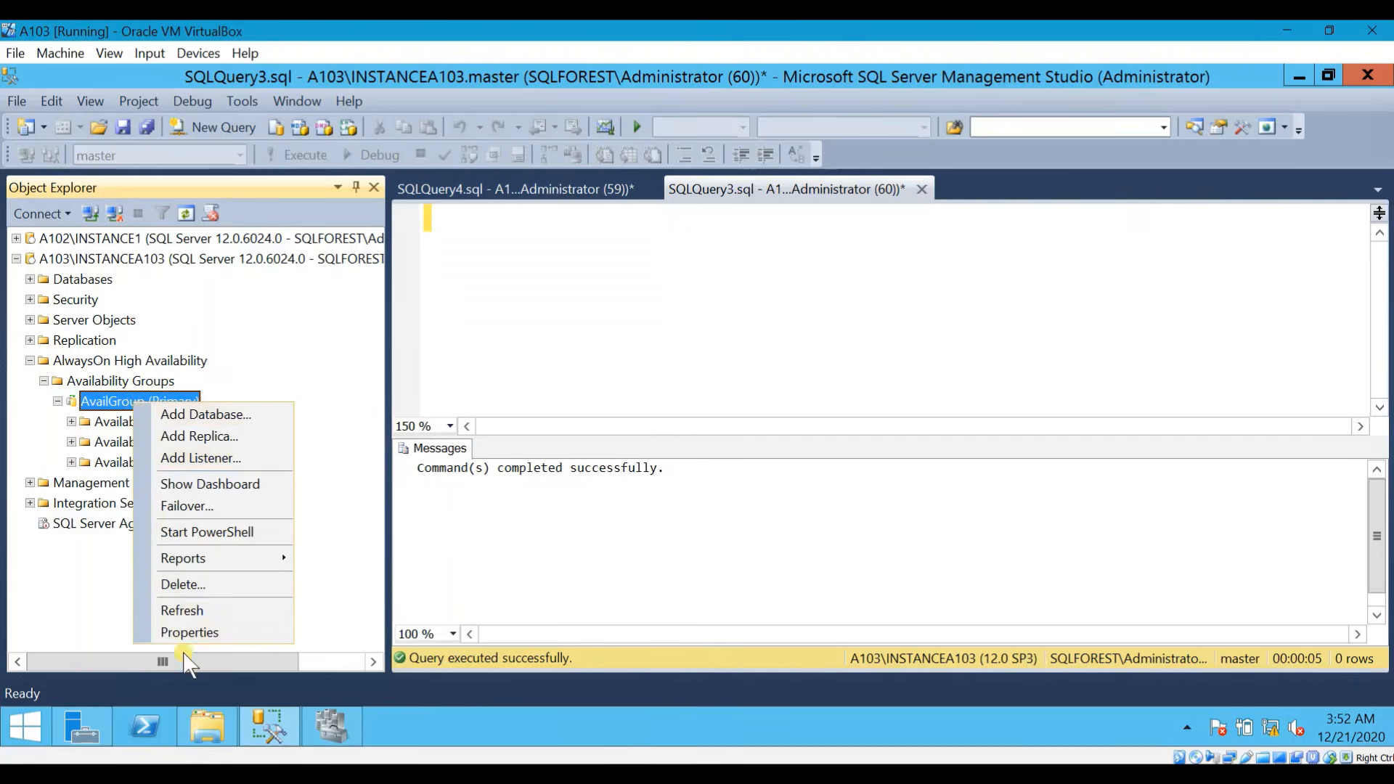
{"action": "left_click", "coordinate": [201, 632]}
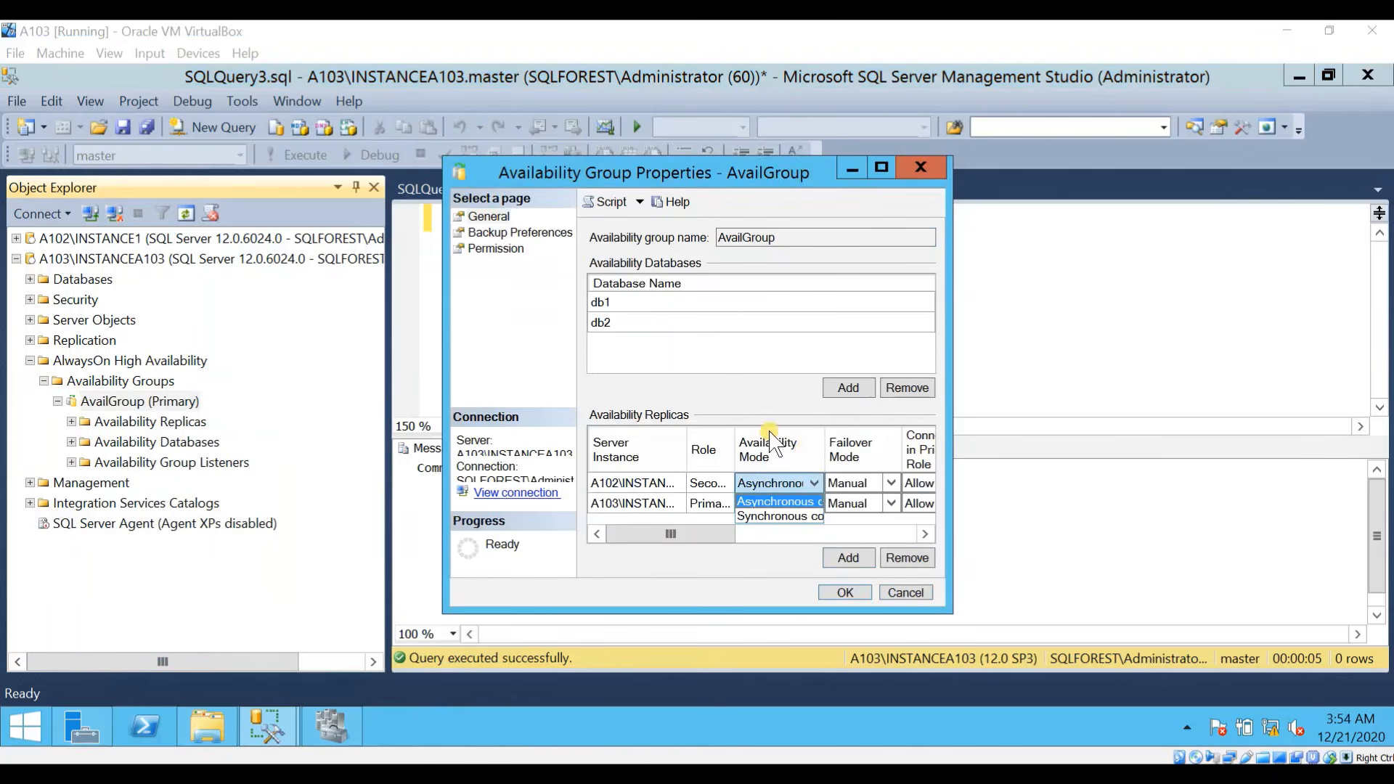
Step: Set the availability mode of both replicas, A102\INSTANCE1 and A103\INSTANCEA103, to Synchronous commit
{"action": "left_click", "coordinate": [819, 481]}
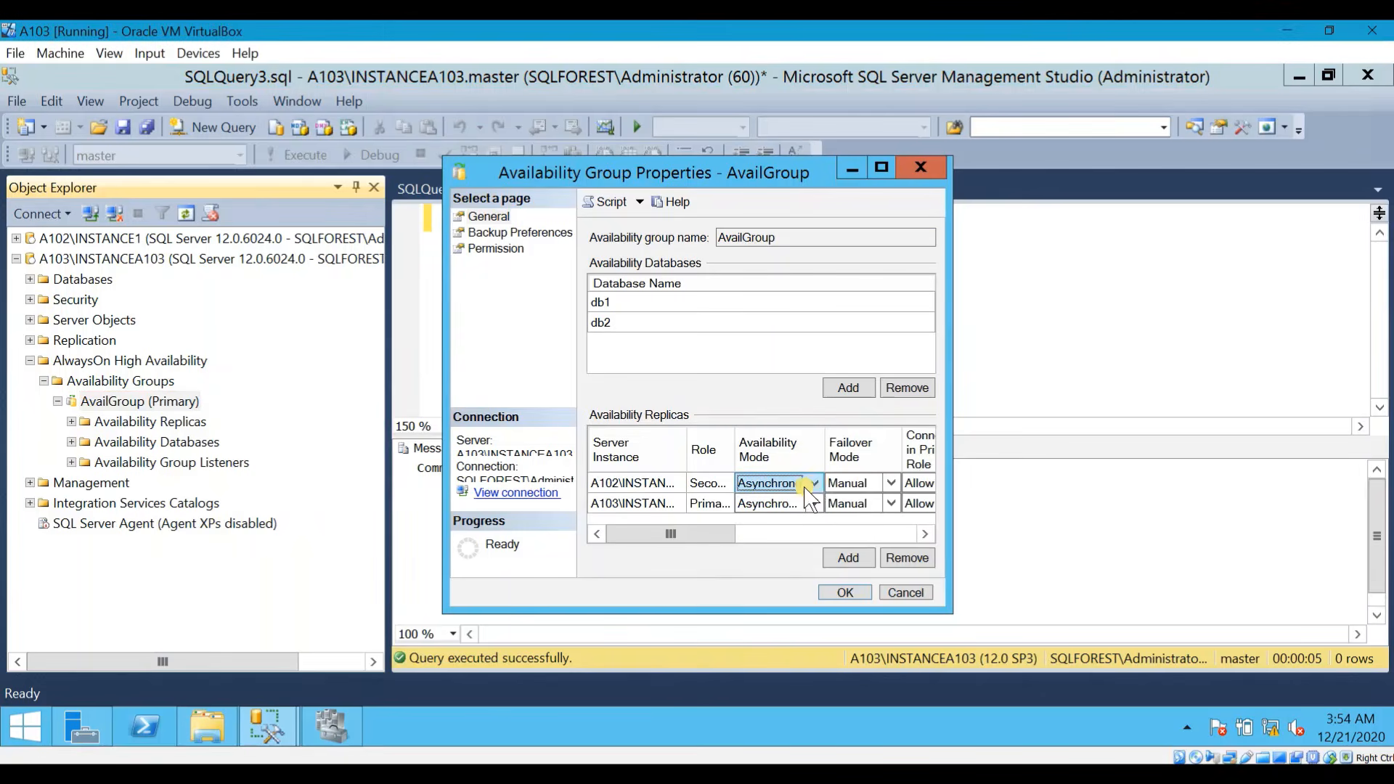
{"action": "left_click", "coordinate": [813, 483]}
{"action": "left_click", "coordinate": [802, 515]}
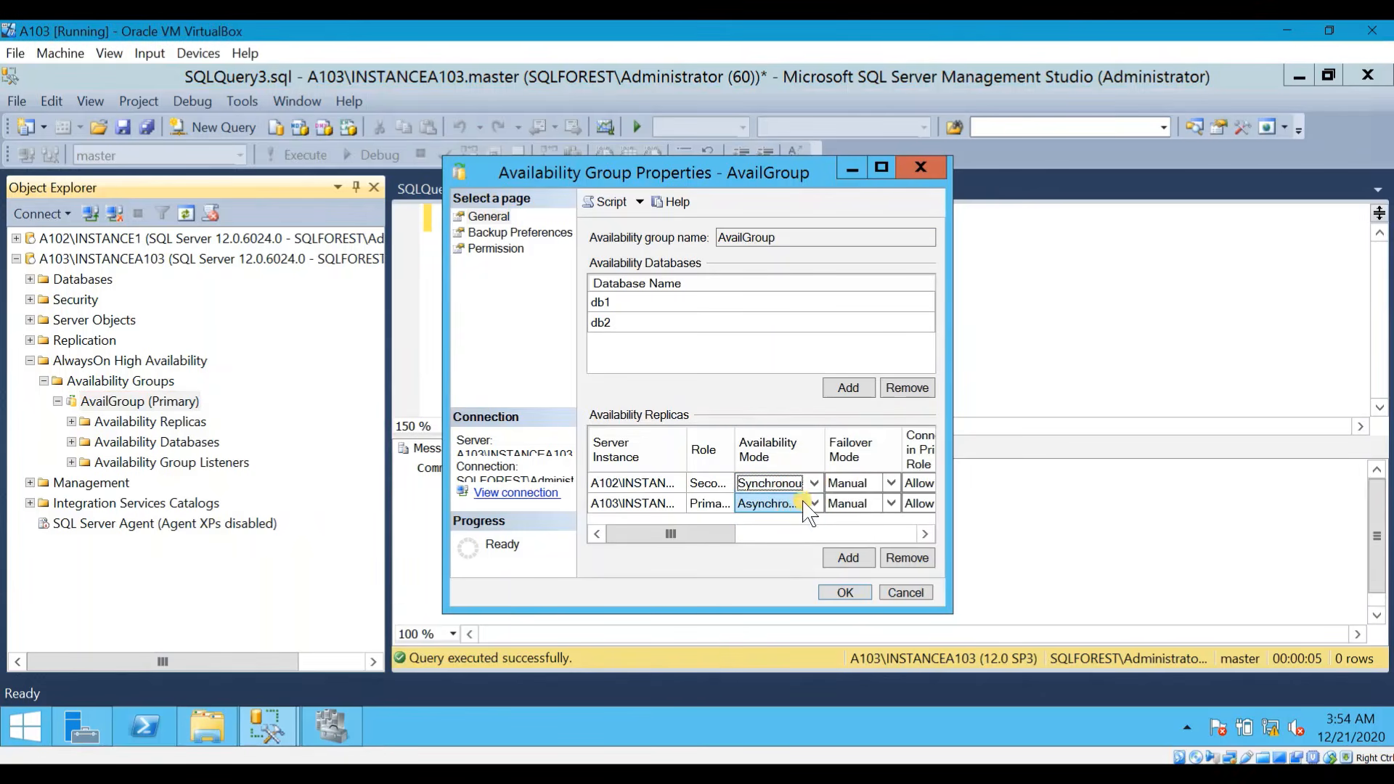
{"action": "left_click", "coordinate": [814, 502]}
{"action": "left_click", "coordinate": [814, 502]}
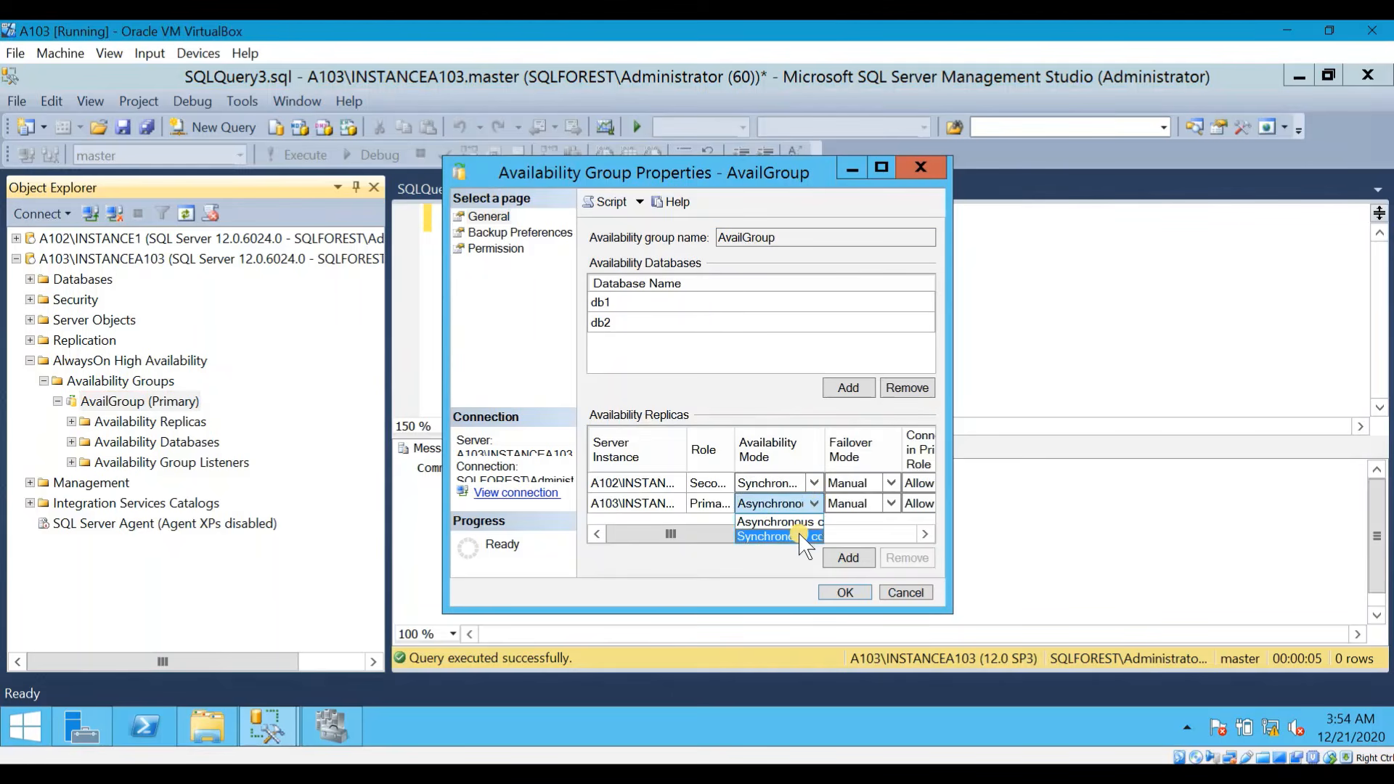
{"action": "left_click", "coordinate": [800, 535]}
Step: Set the failover mode of the A102\INSTANCE1 replica to Automatic
{"action": "left_click", "coordinate": [887, 484]}
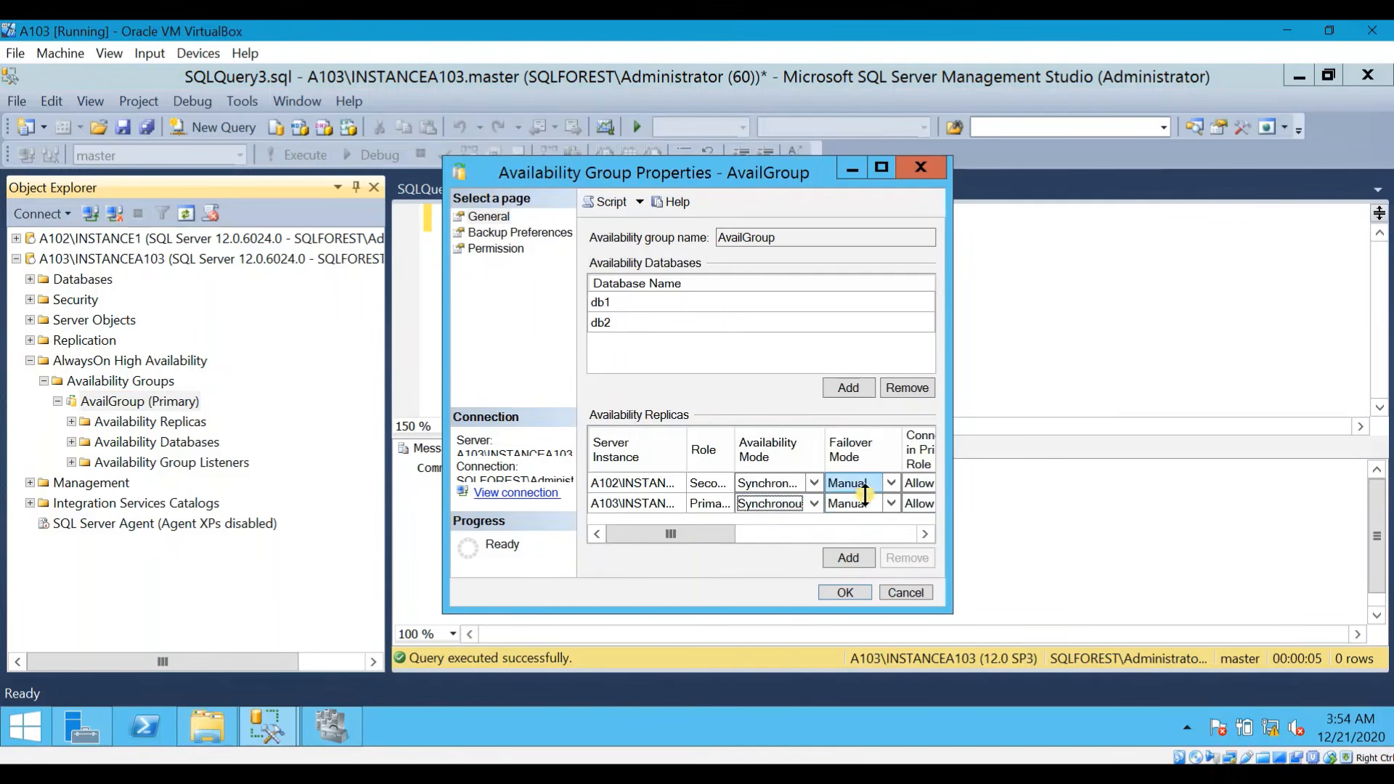
{"action": "left_click", "coordinate": [890, 486]}
{"action": "left_click", "coordinate": [890, 484]}
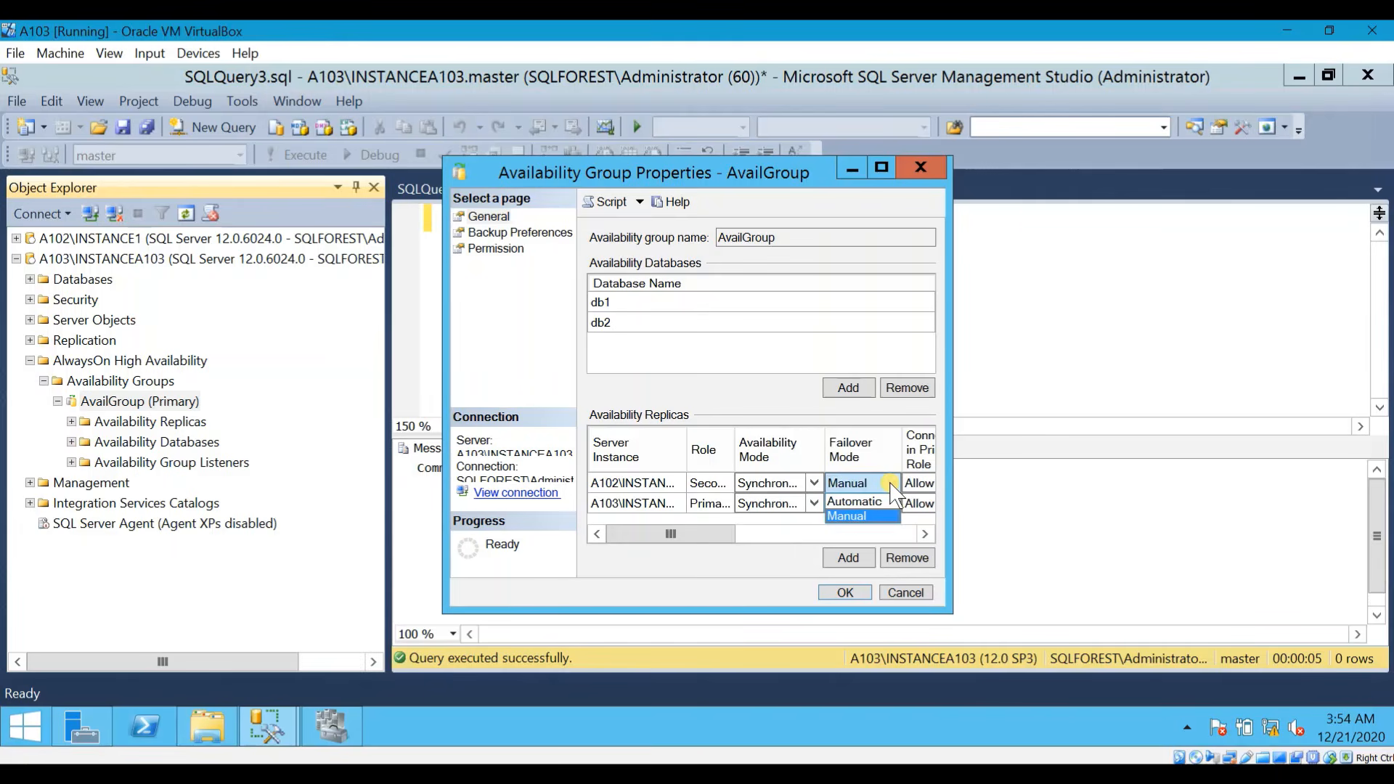
{"action": "left_click", "coordinate": [805, 447]}
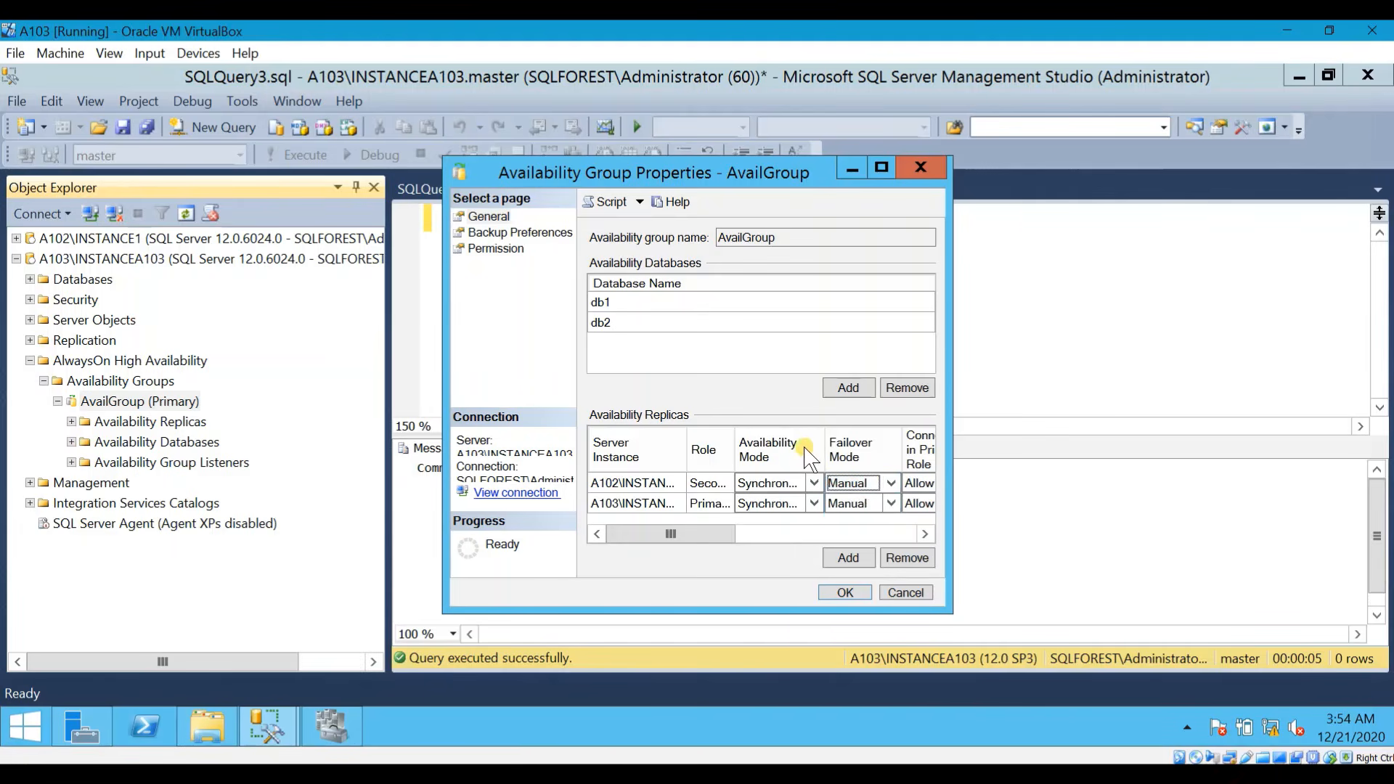
{"action": "left_click", "coordinate": [890, 484]}
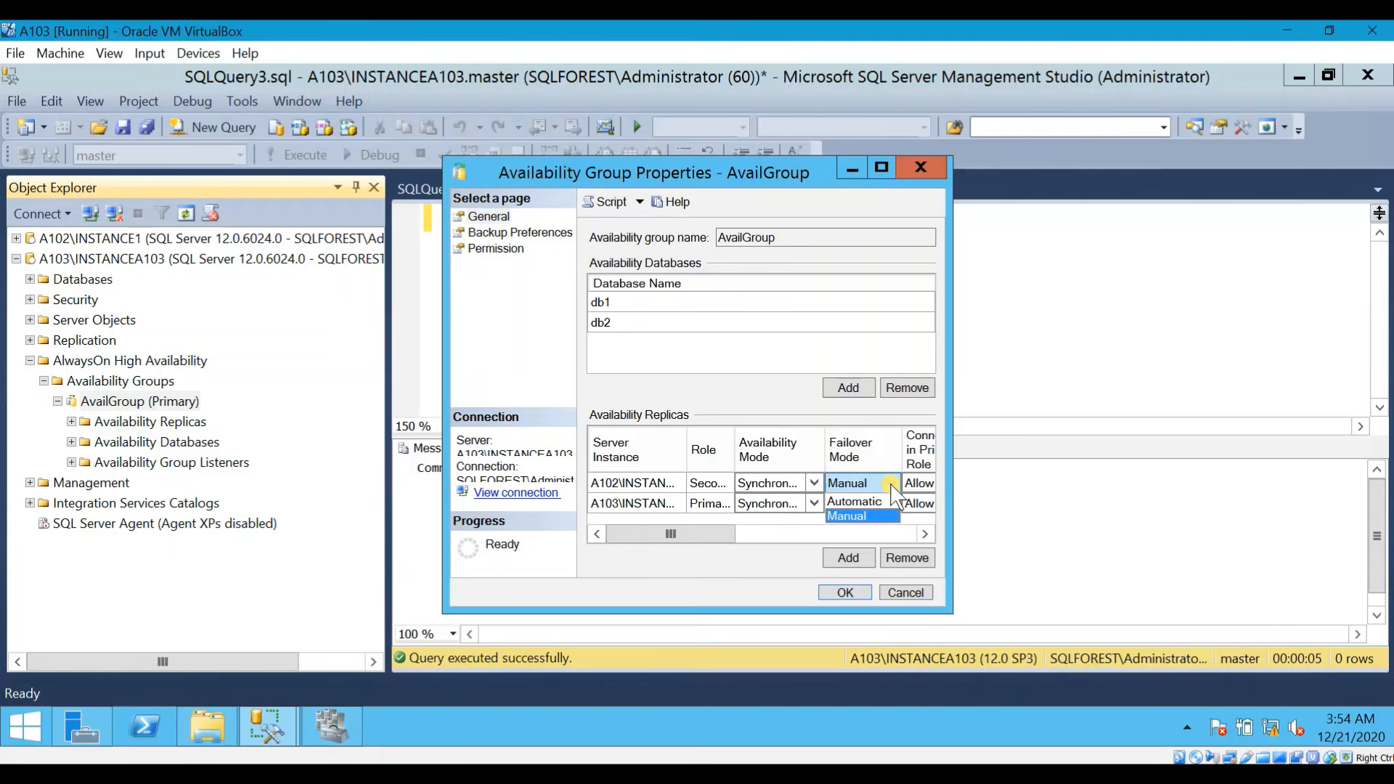
{"action": "left_click", "coordinate": [877, 504]}
Step: Switch the A102\INSTANCE1 replica to Asynchronous commit and return it to Synchronous commit
{"action": "left_click", "coordinate": [813, 483]}
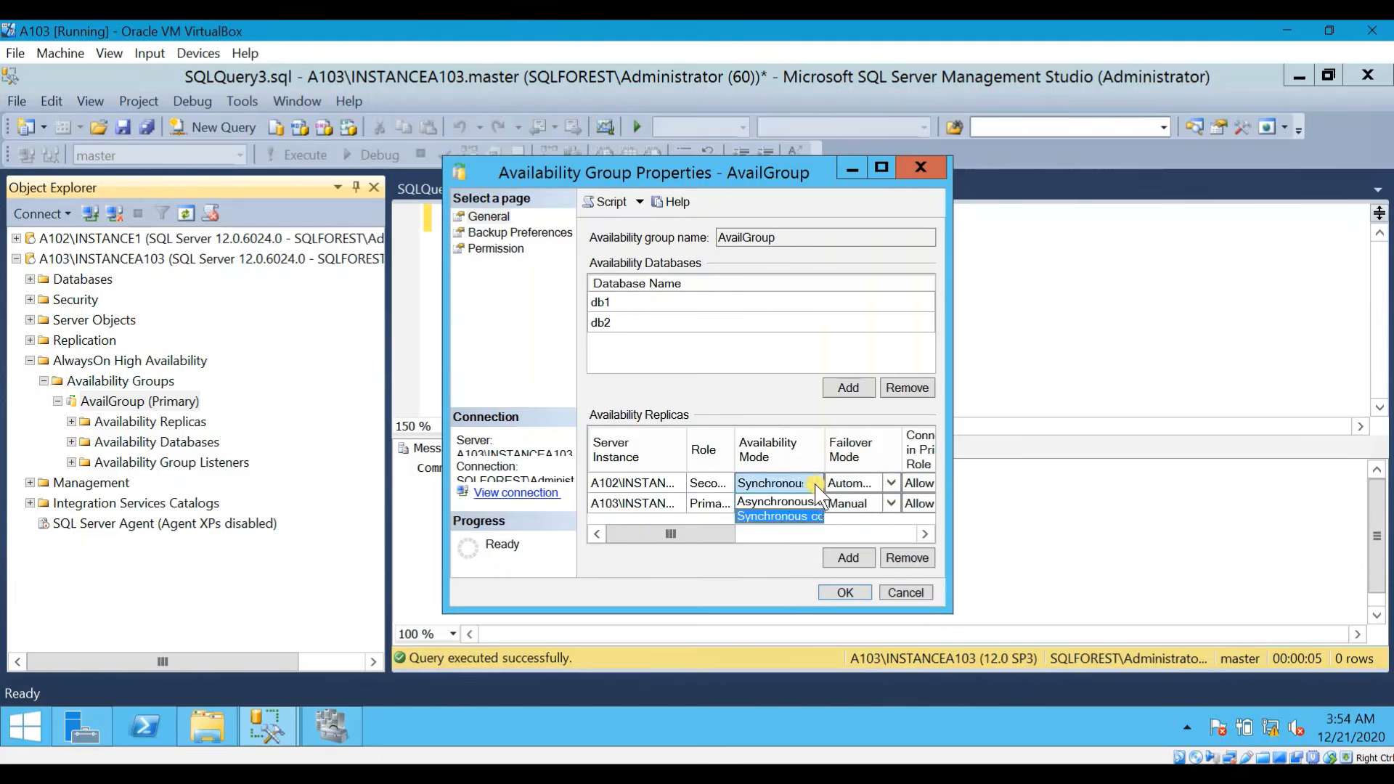
{"action": "left_click", "coordinate": [788, 503]}
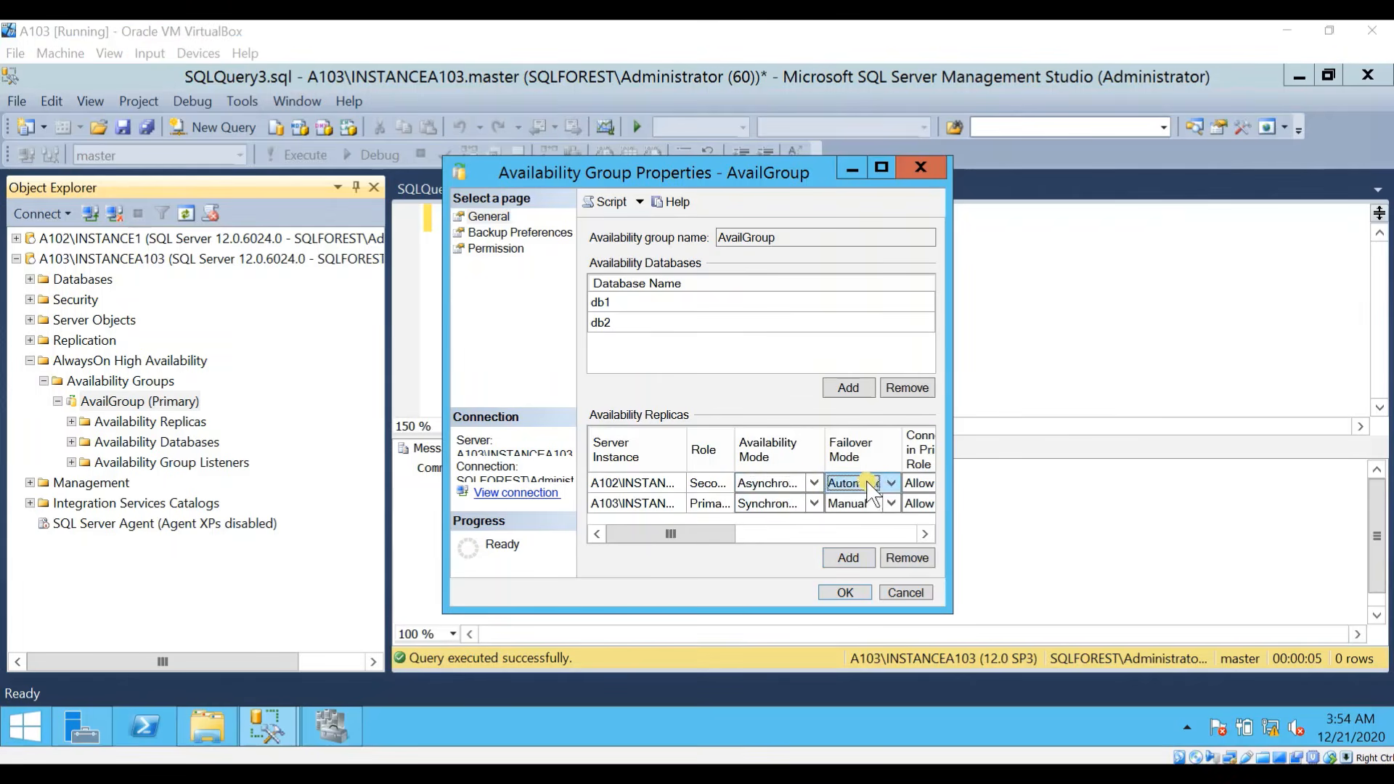
{"action": "left_click", "coordinate": [811, 483]}
{"action": "left_click", "coordinate": [774, 518]}
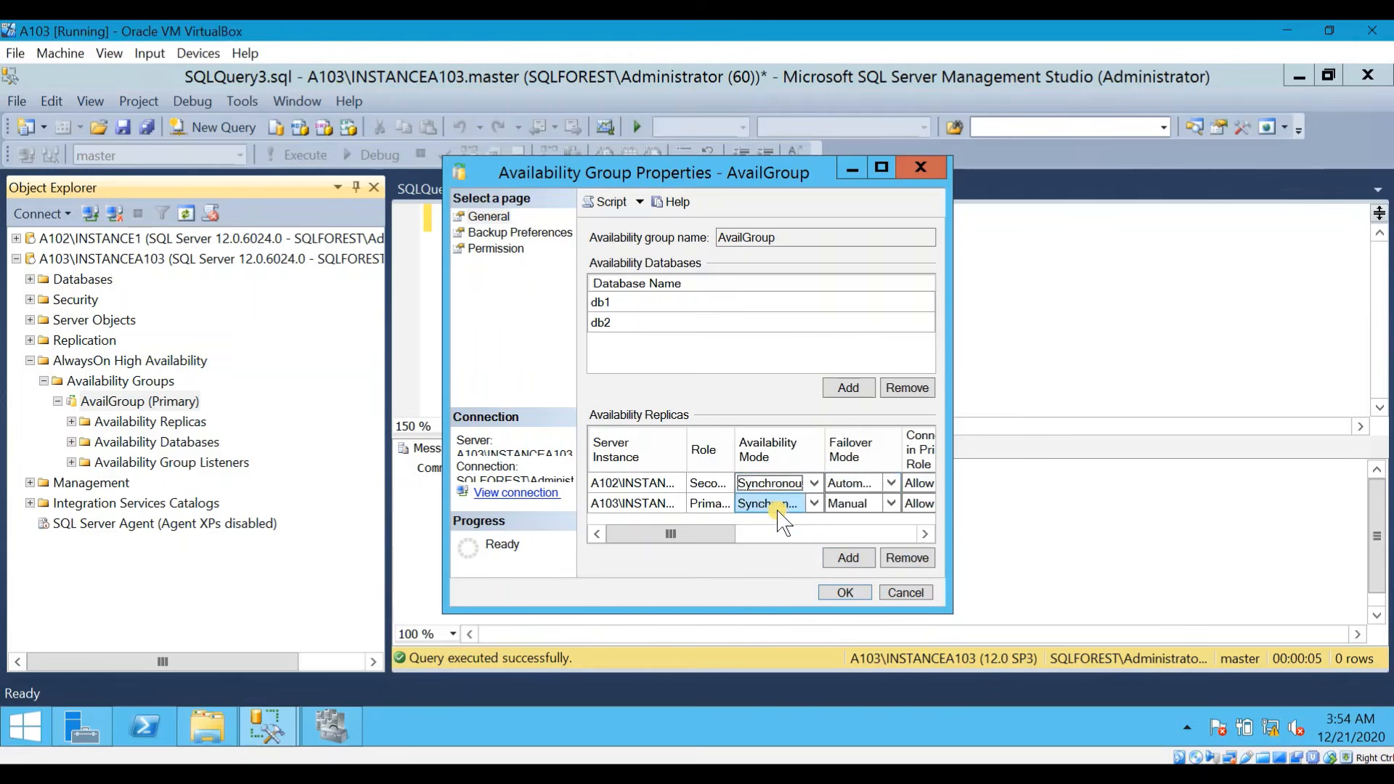
Step: Set the failover mode of the A103\INSTANCEA103 replica to Automatic and apply the availability group properties
{"action": "left_click_drag", "start_coordinate": [731, 530], "coordinate": [774, 535]}
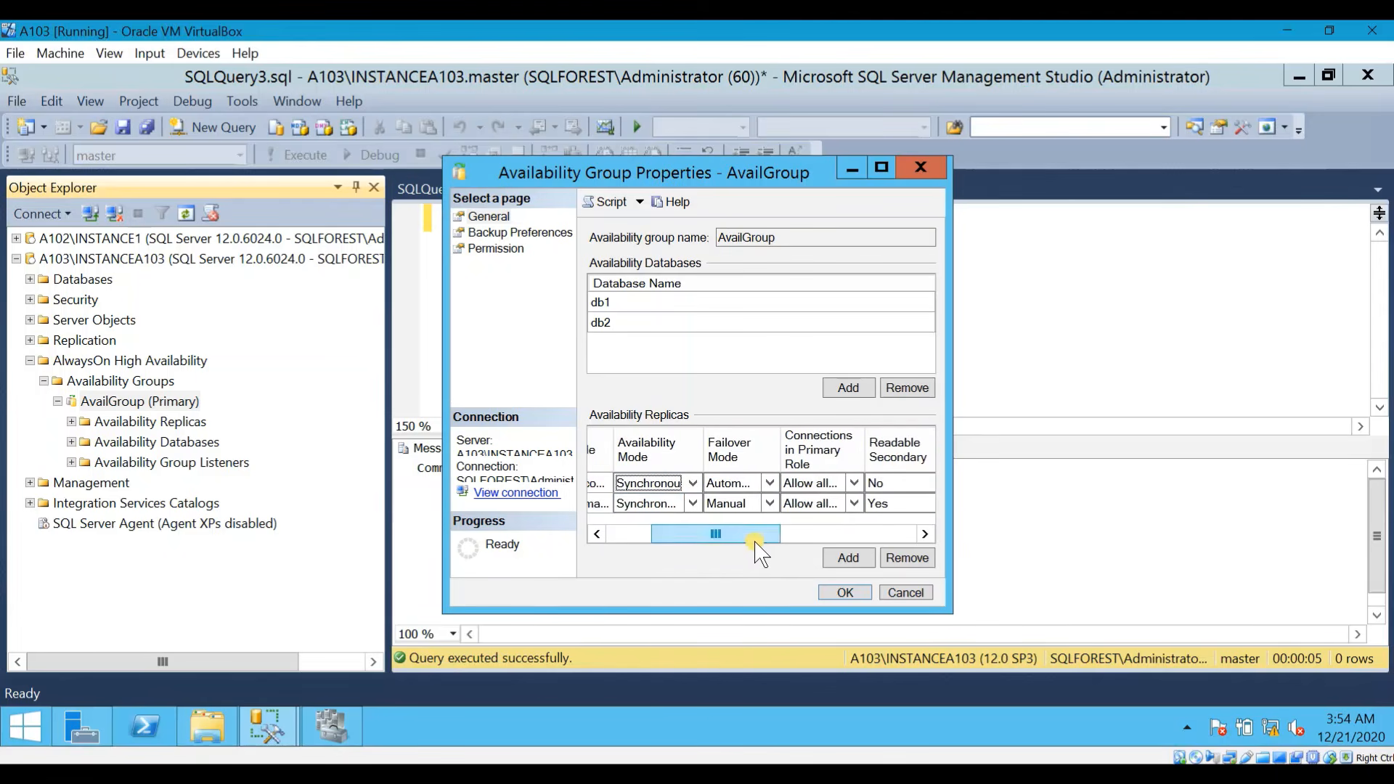
{"action": "left_click", "coordinate": [760, 503]}
{"action": "left_click", "coordinate": [768, 503]}
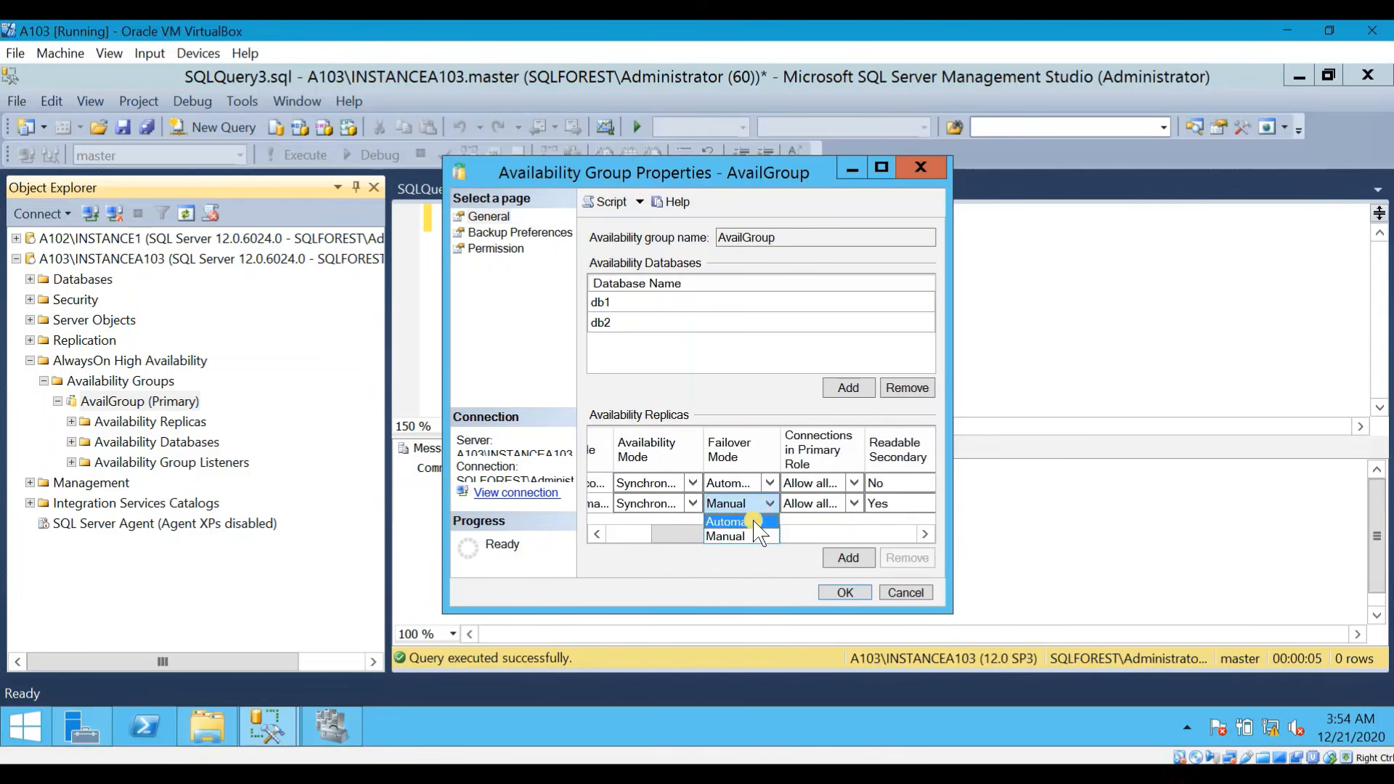
{"action": "left_click", "coordinate": [735, 518]}
{"action": "left_click_drag", "start_coordinate": [729, 535], "coordinate": [906, 535]}
{"action": "left_click", "coordinate": [856, 594]}
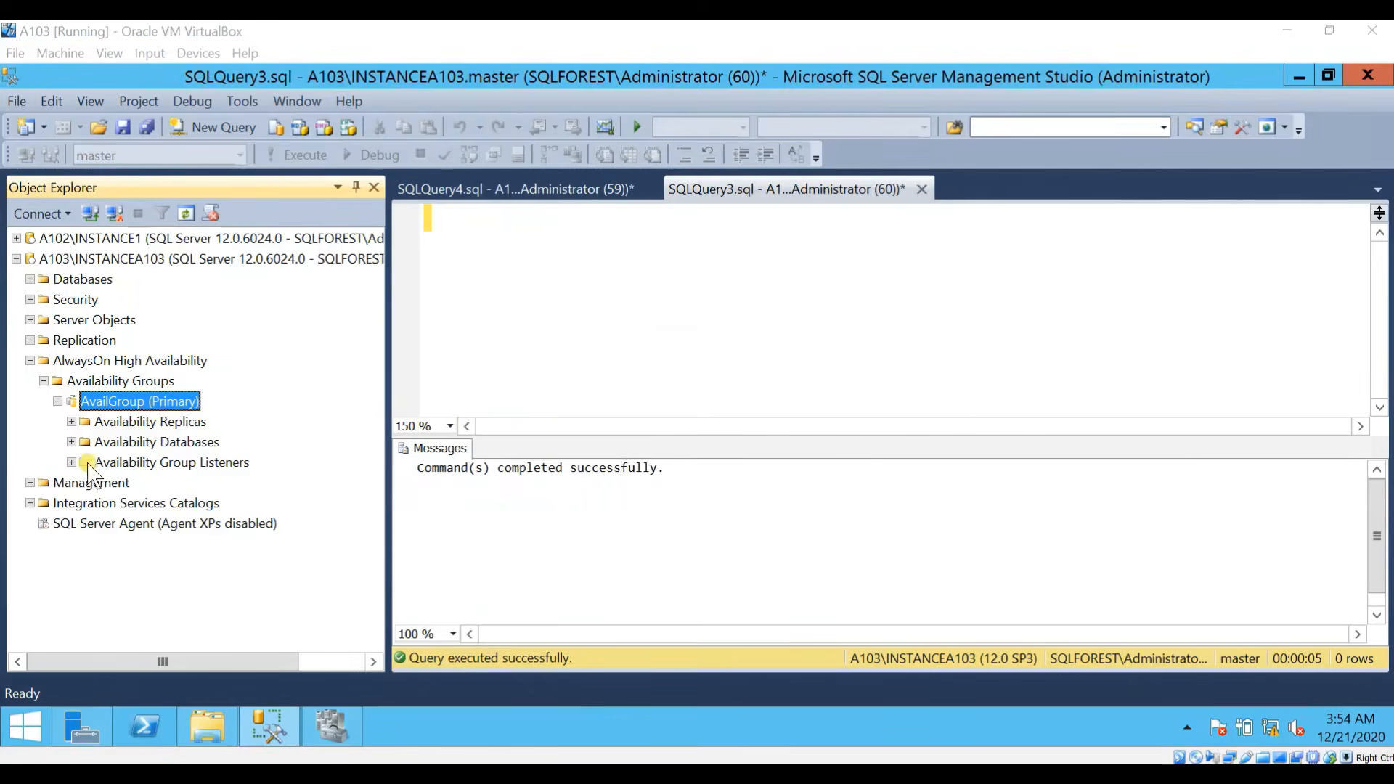
Step: Refresh the A103\INSTANCEA103 server node and examine the synchronization state of its databases db1 and db2
{"action": "left_click", "coordinate": [247, 255]}
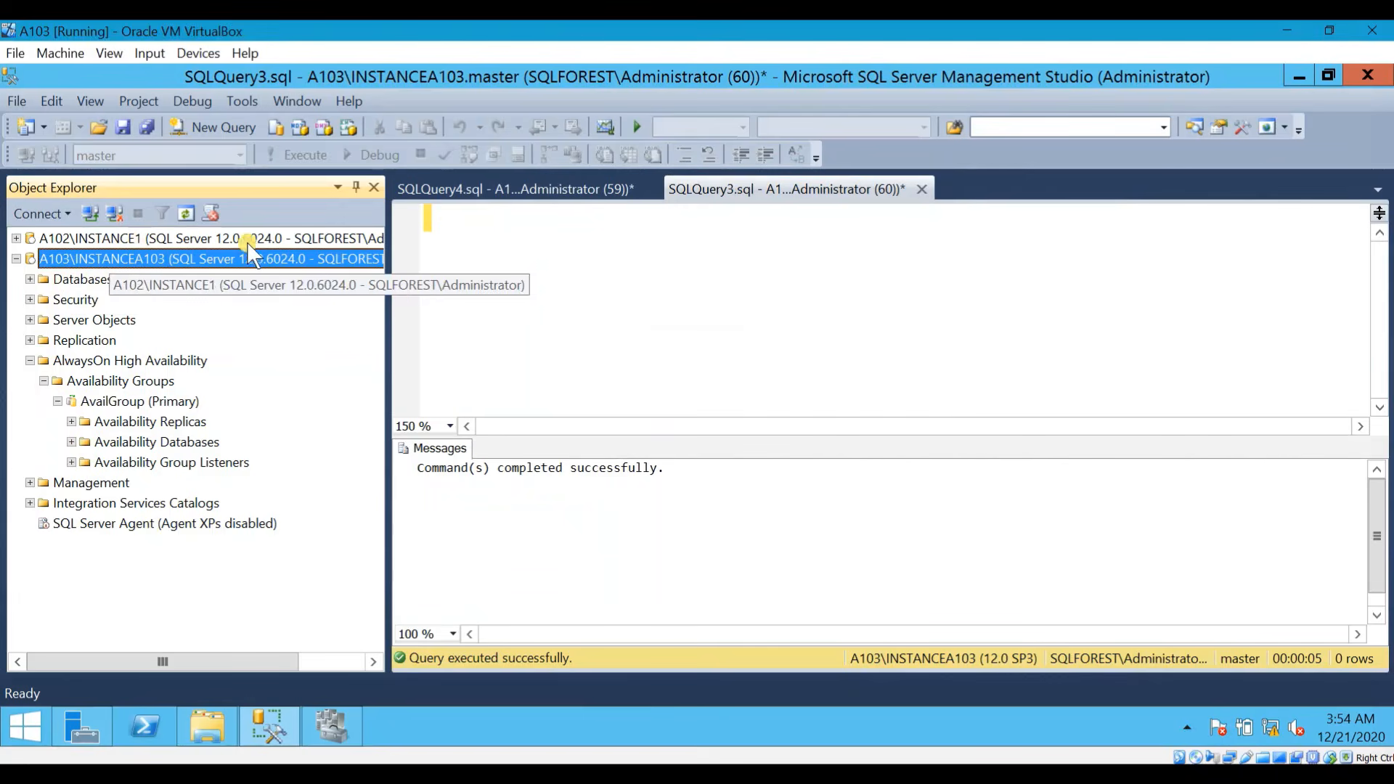
{"action": "left_click", "coordinate": [187, 213]}
{"action": "left_click", "coordinate": [38, 239]}
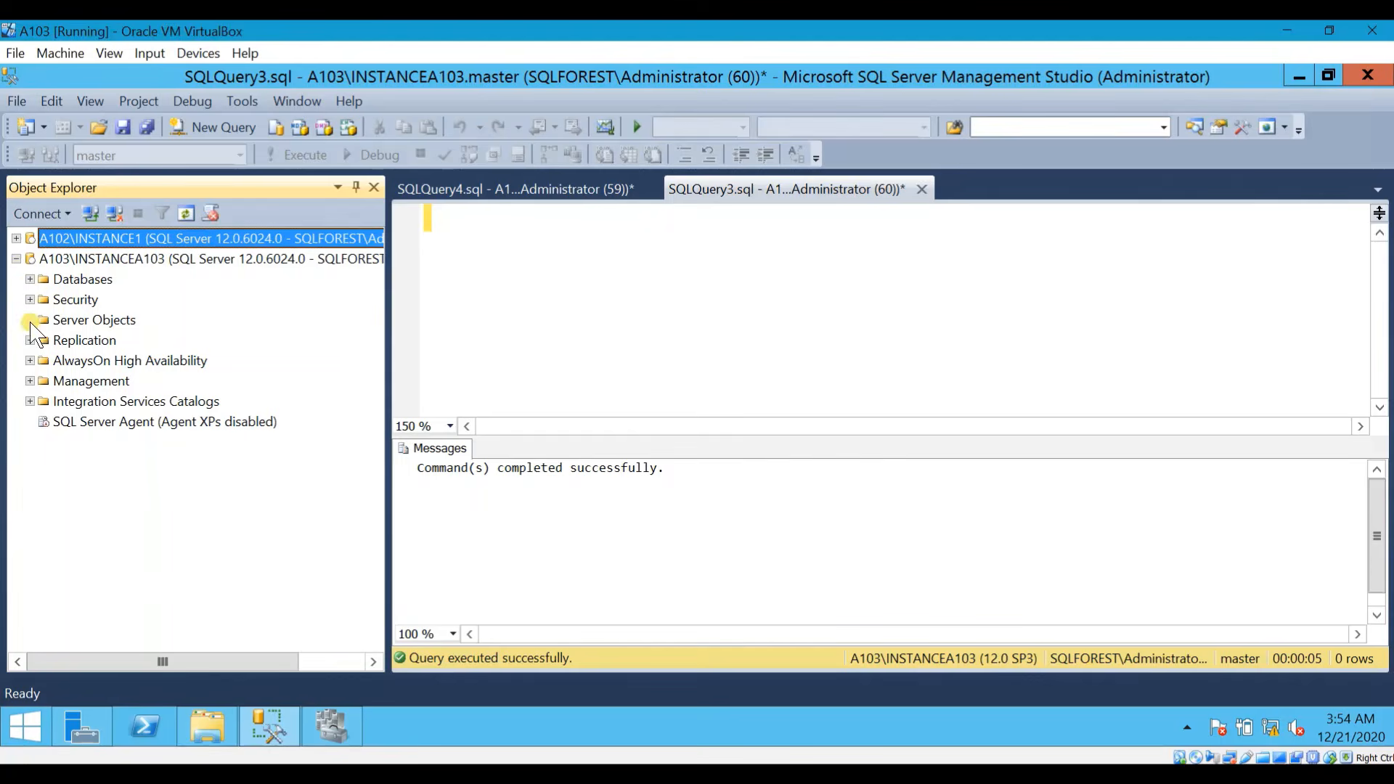
{"action": "left_click", "coordinate": [29, 278]}
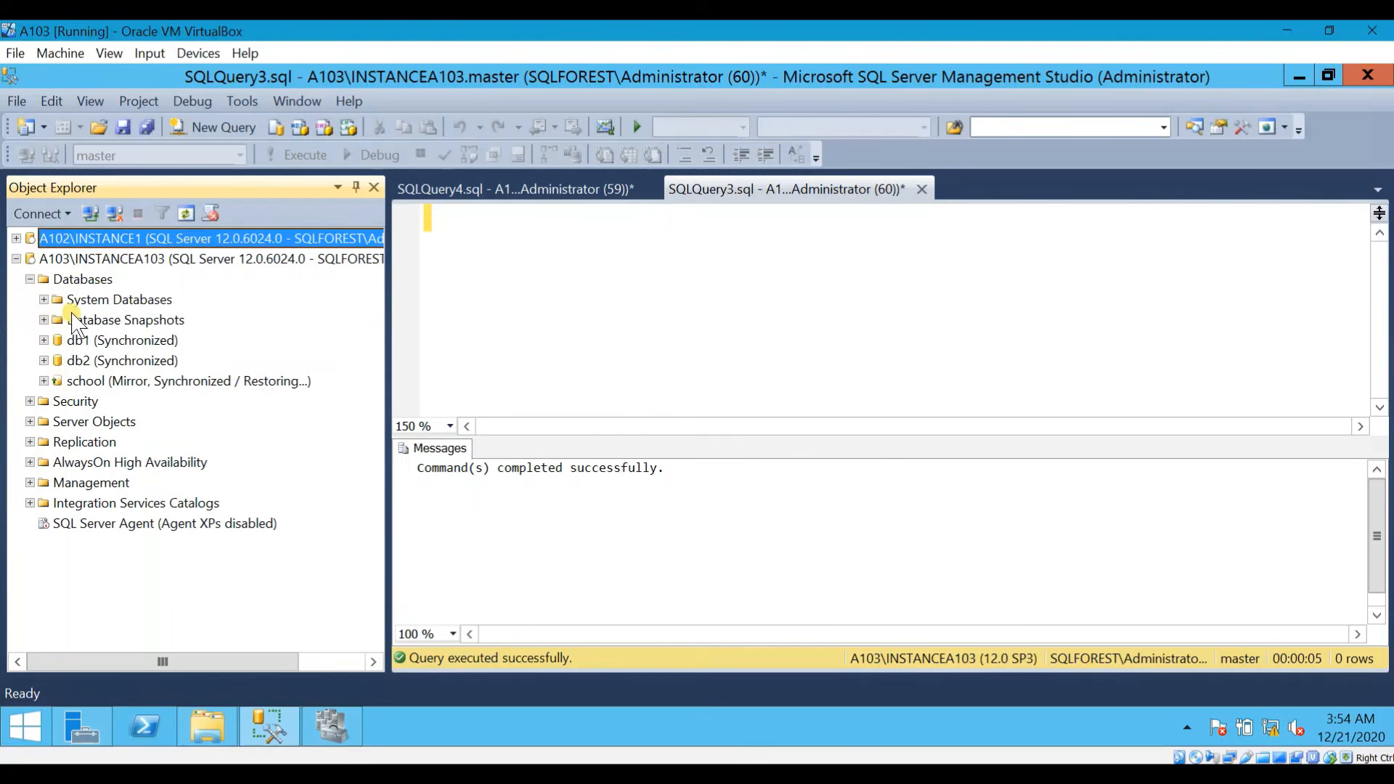
{"action": "left_click", "coordinate": [127, 361]}
{"action": "left_click", "coordinate": [145, 341]}
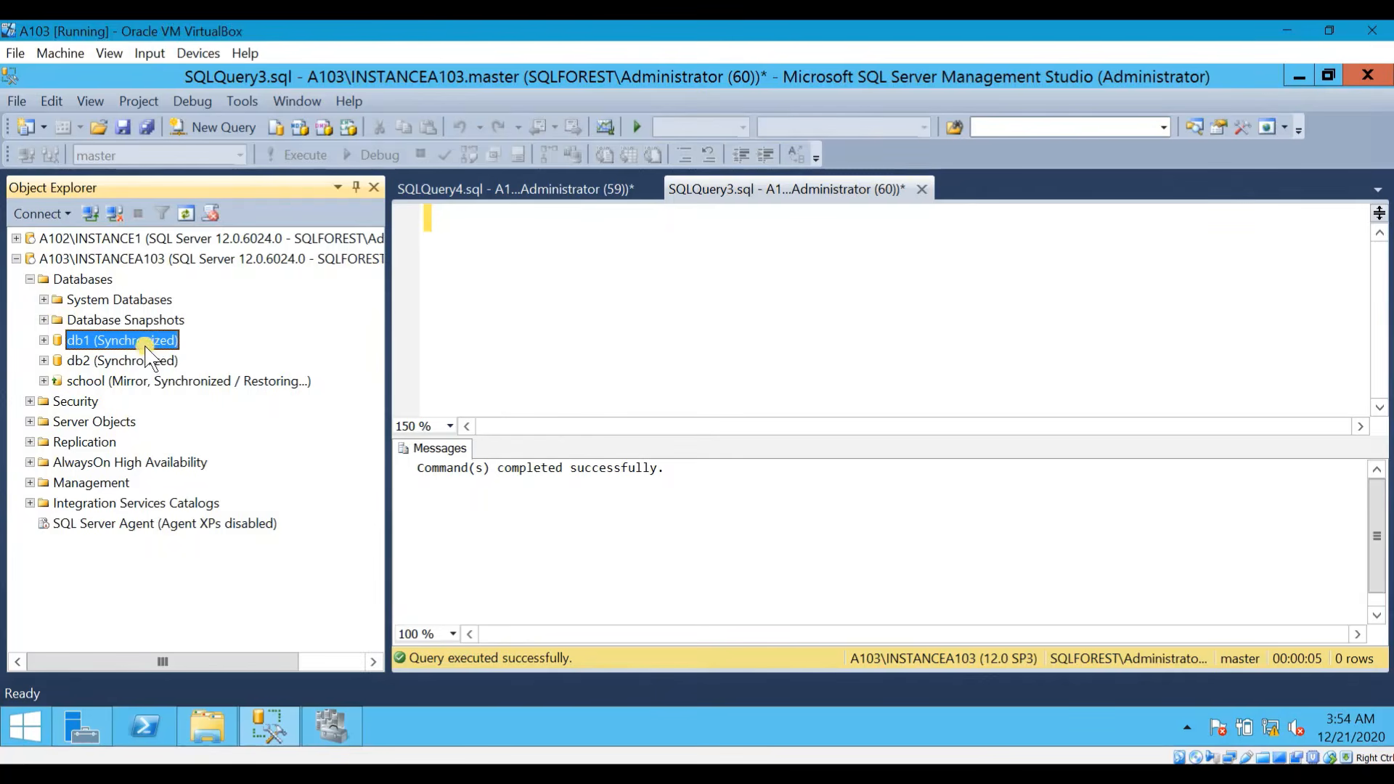
{"action": "left_click", "coordinate": [144, 358]}
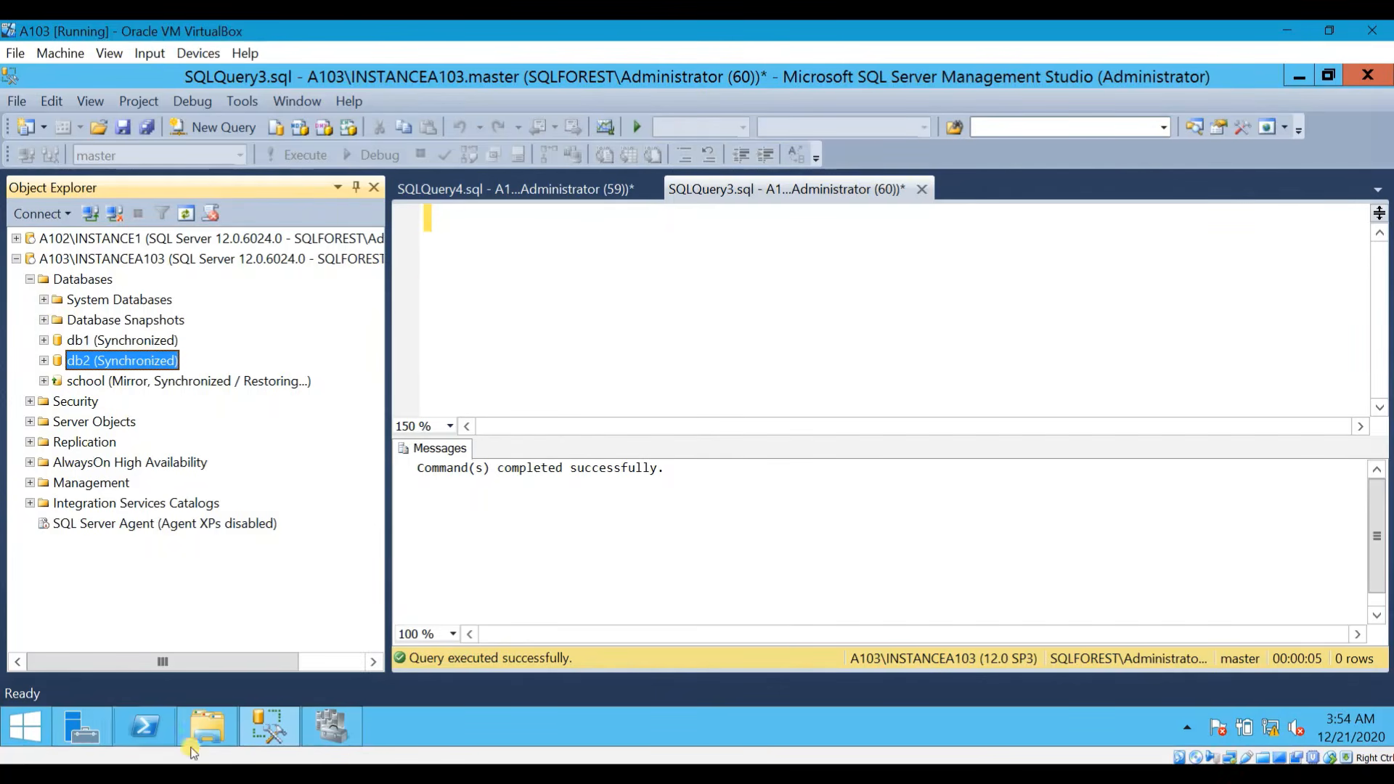
{"action": "mouse_move", "coordinate": [269, 729]}
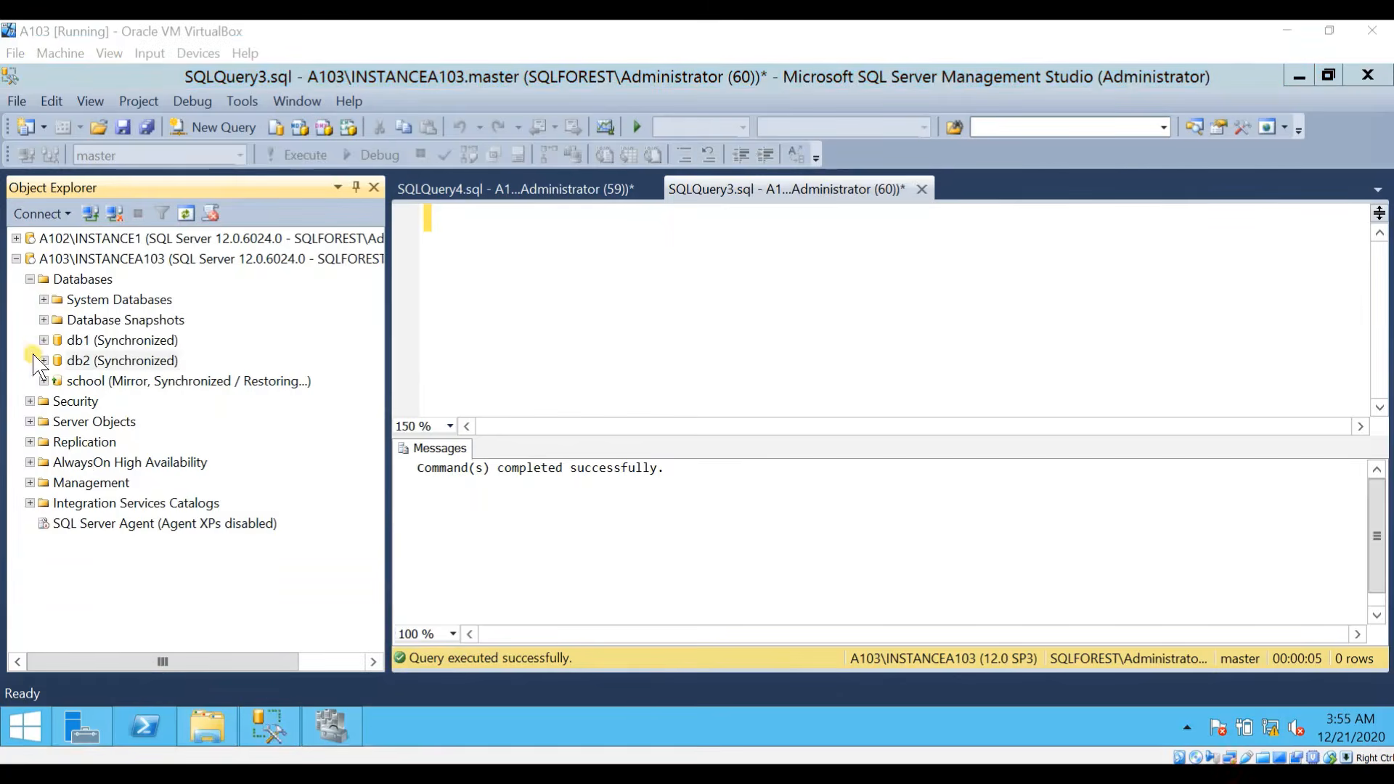
{"action": "left_click", "coordinate": [29, 279]}
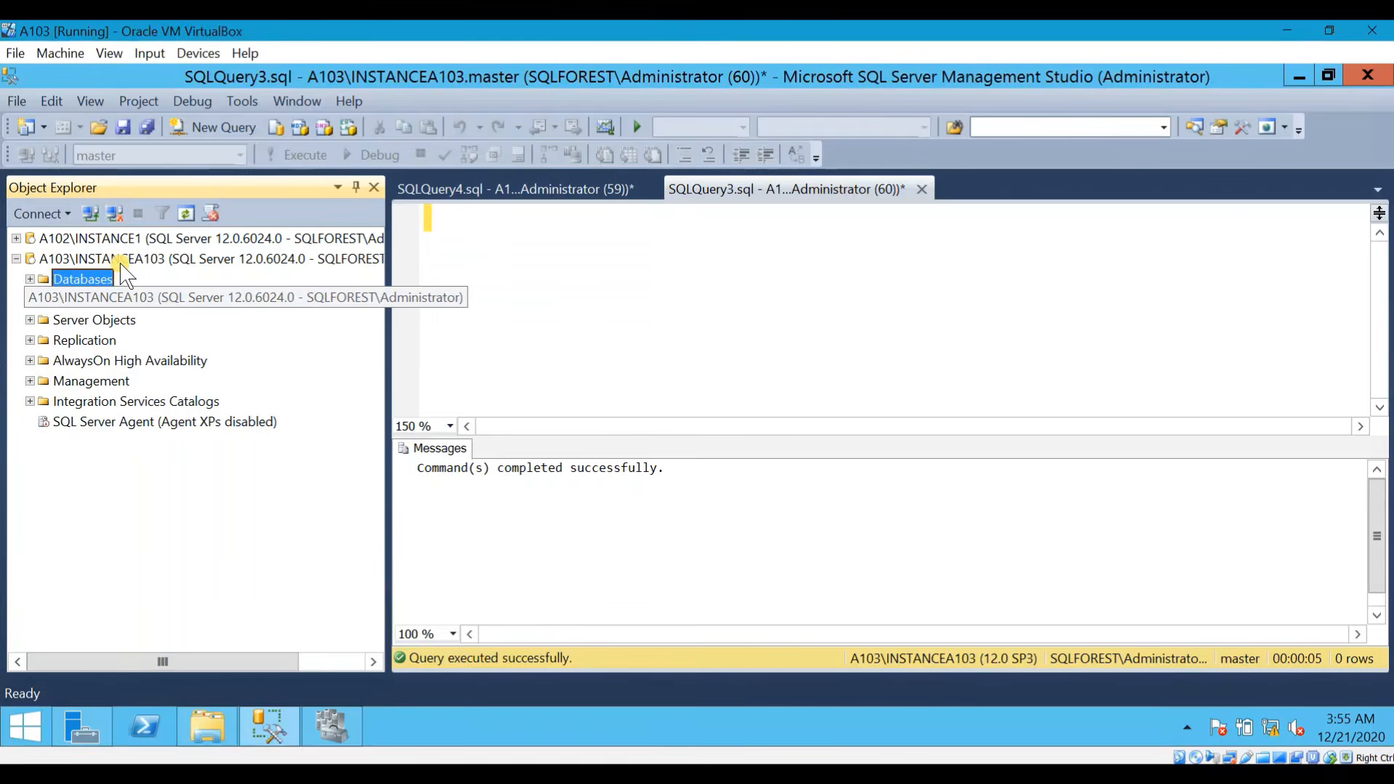
Step: Examine the roles of AvailGroup and its availability replicas under A103\INSTANCEA103
{"action": "left_click", "coordinate": [30, 360]}
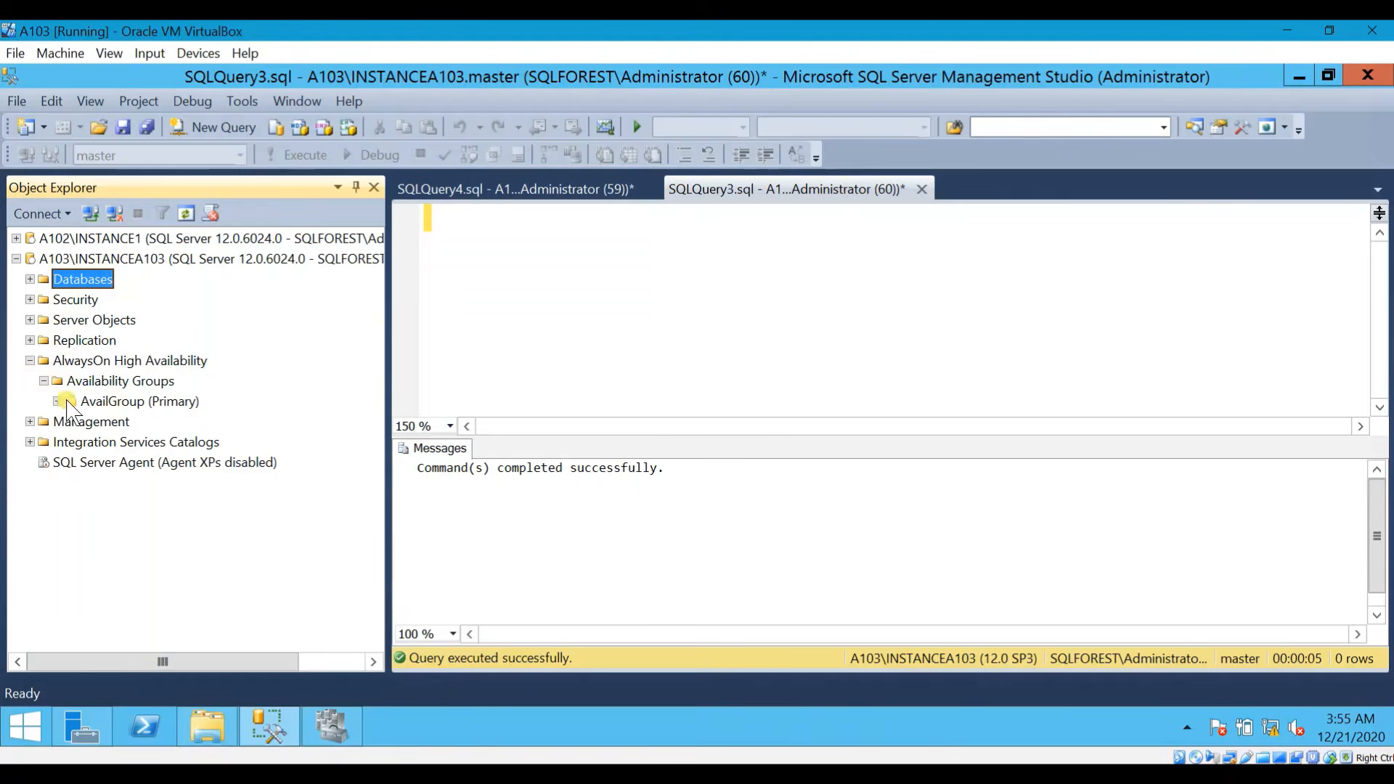
{"action": "left_click", "coordinate": [56, 401]}
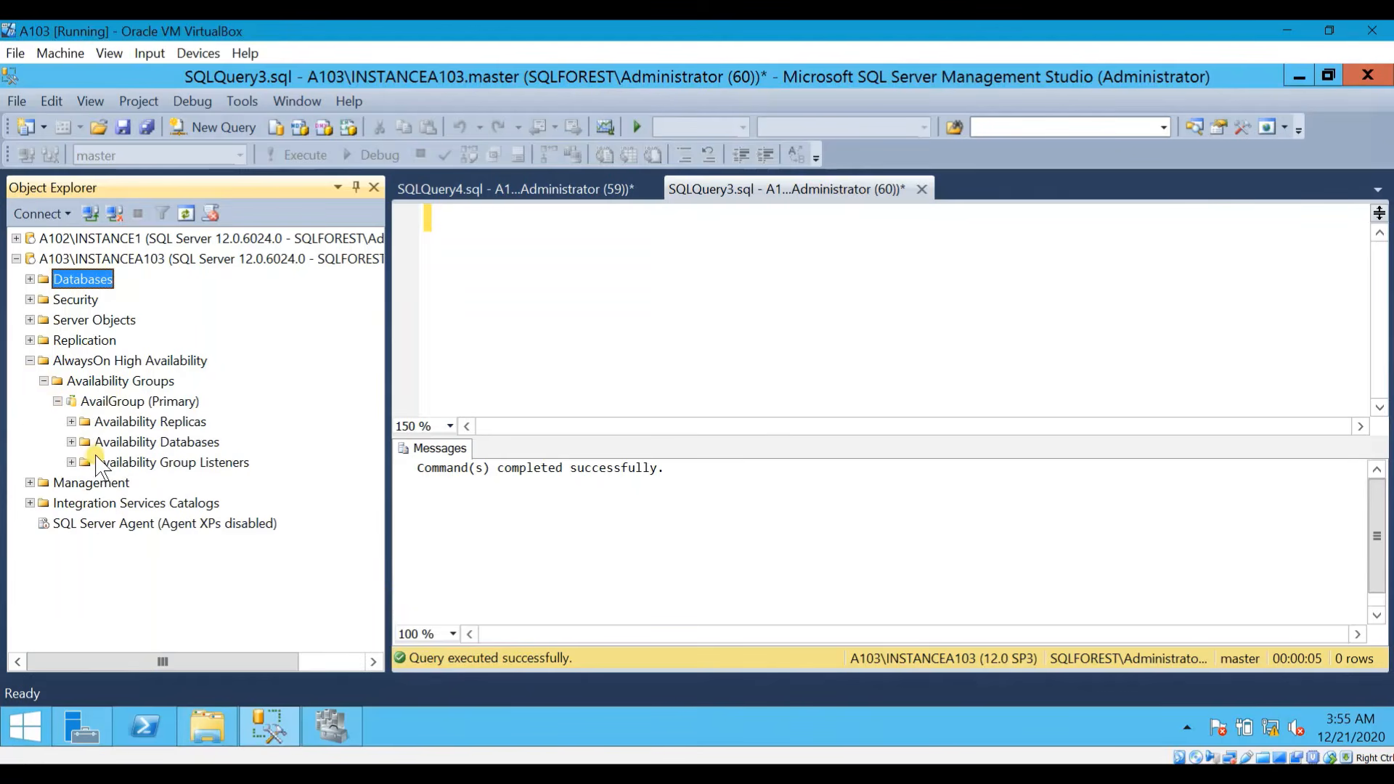
{"action": "left_click", "coordinate": [71, 422]}
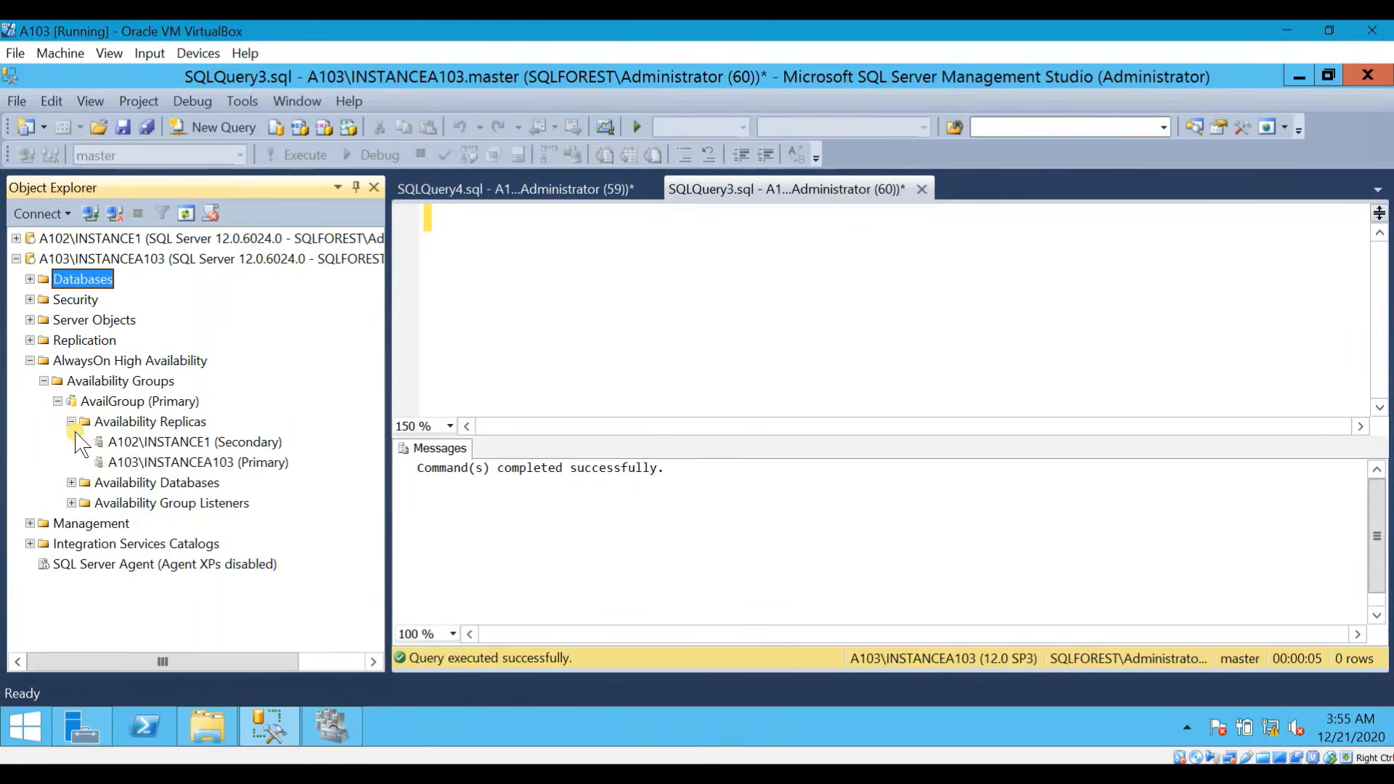
{"action": "left_click", "coordinate": [221, 468]}
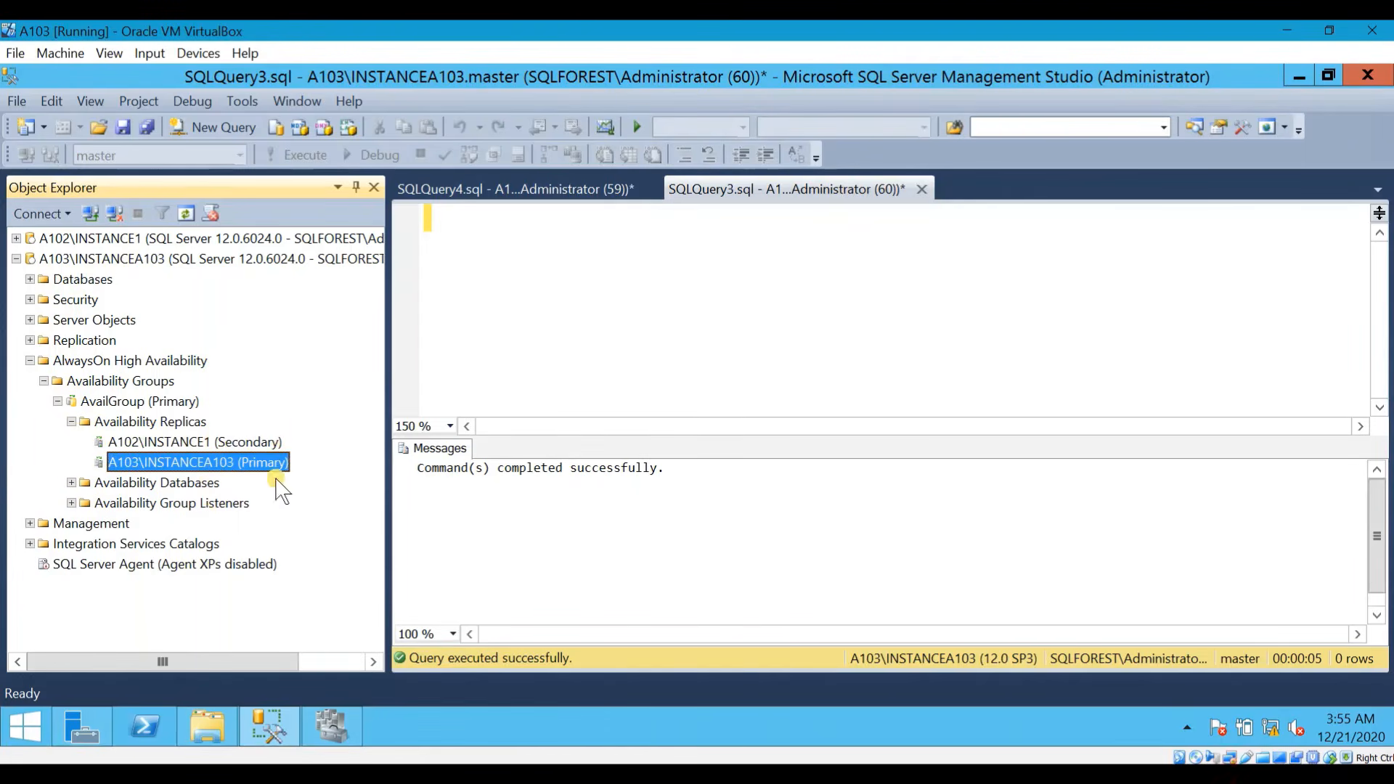
{"action": "left_click", "coordinate": [145, 261]}
{"action": "right_click", "coordinate": [145, 263]}
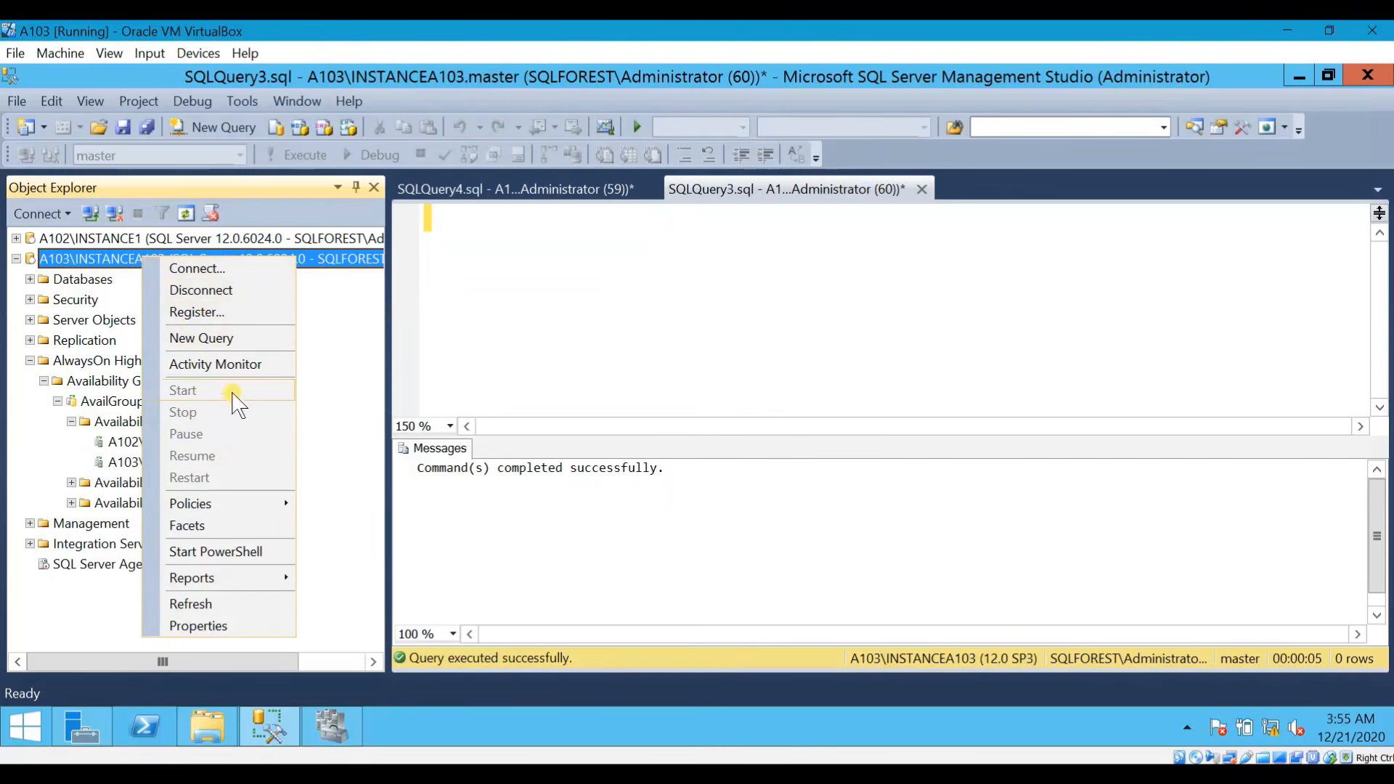
{"action": "left_click", "coordinate": [347, 440]}
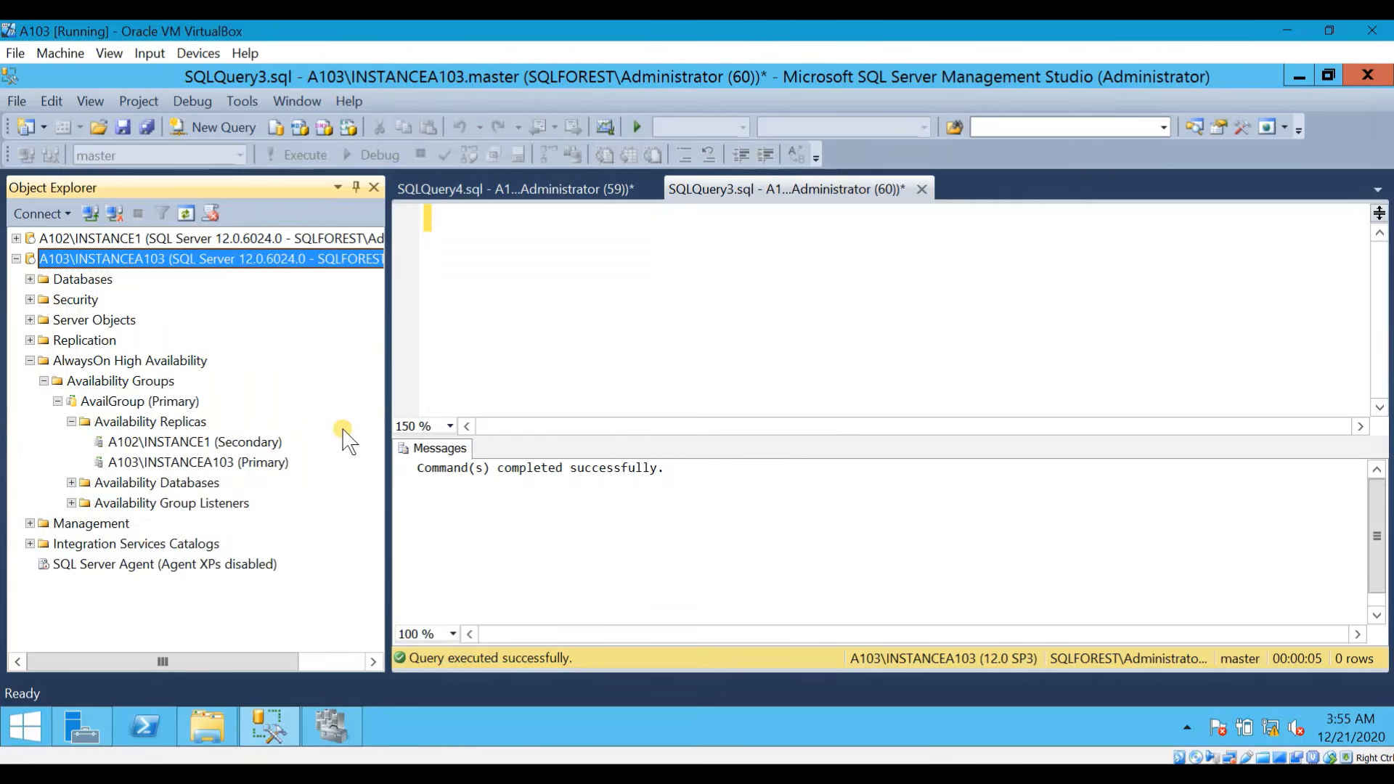
Step: Close the A102 virtual machine by saving its machine state and return to the A103 virtual machine
{"action": "left_click", "coordinate": [319, 596]}
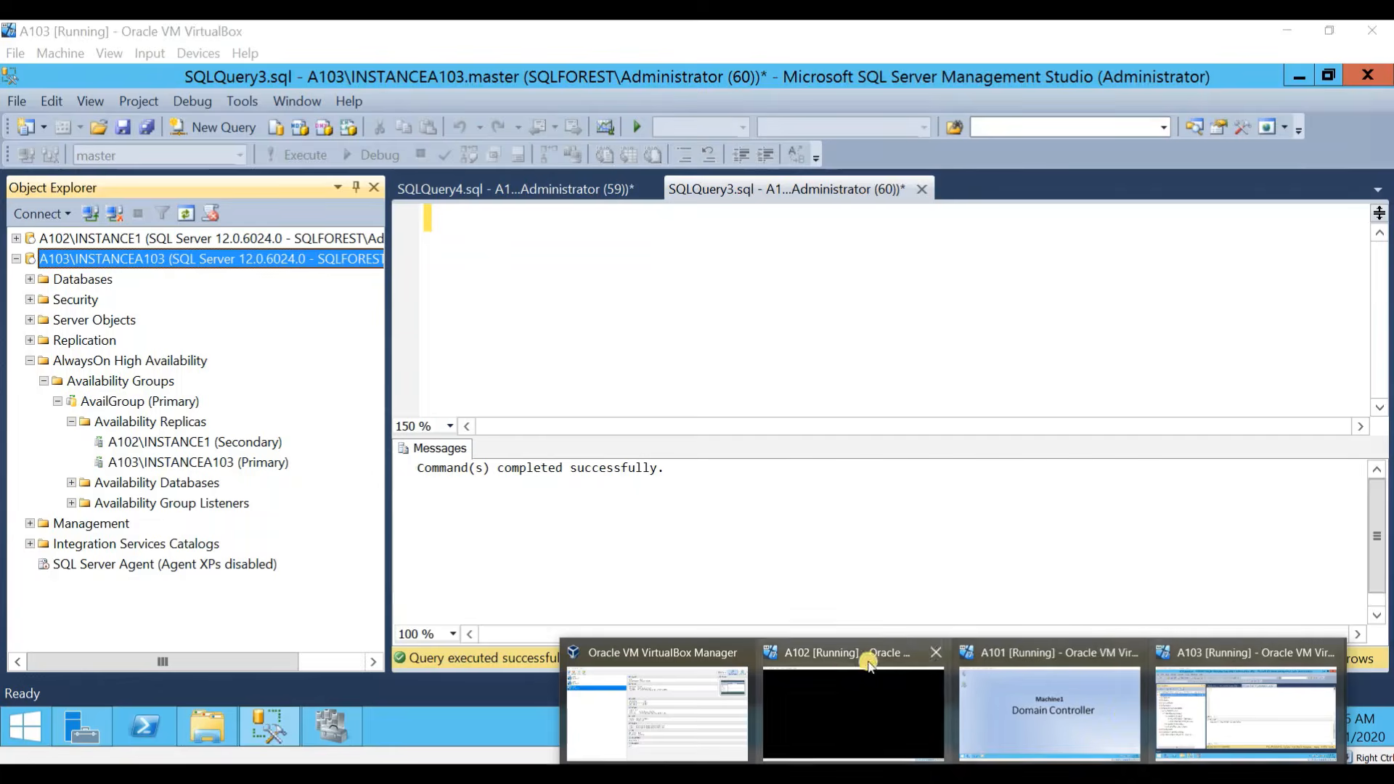
{"action": "left_click", "coordinate": [847, 667]}
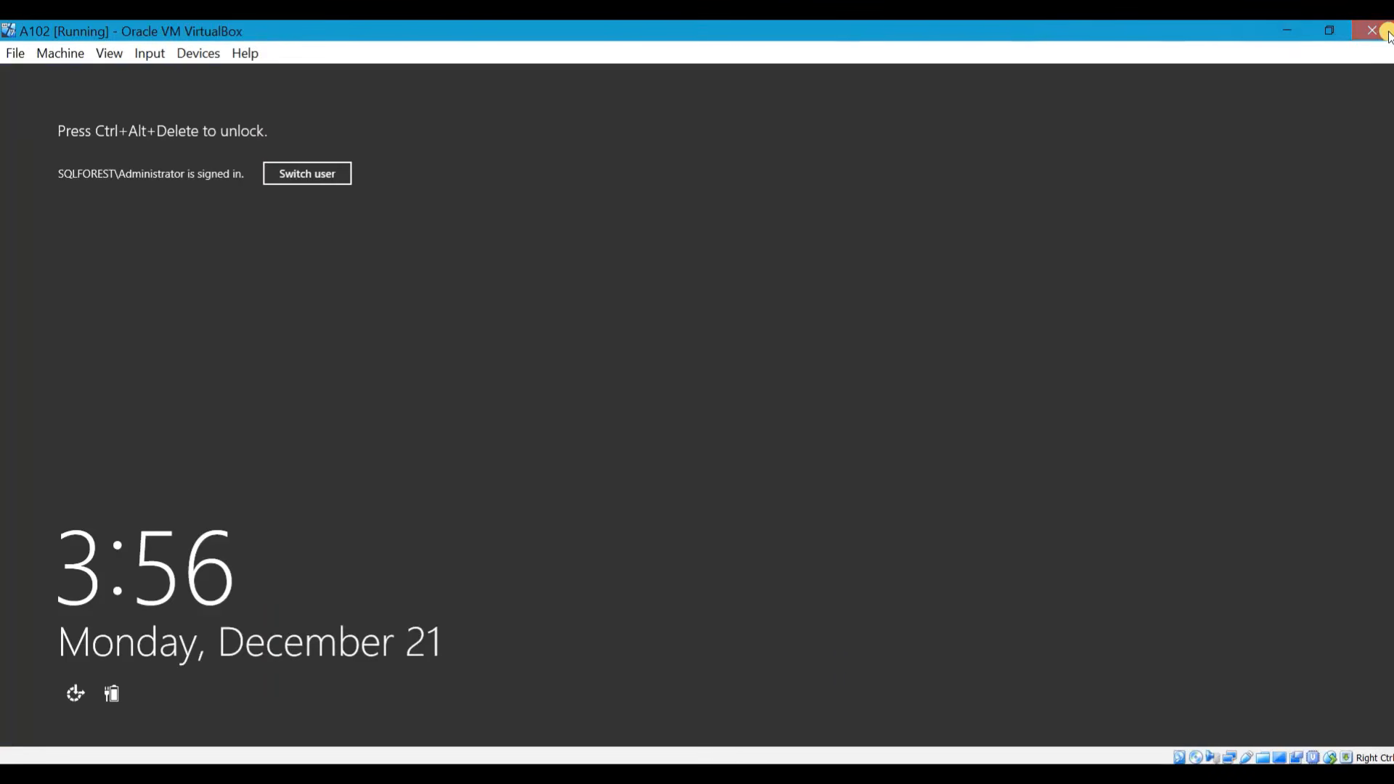
{"action": "left_click", "coordinate": [1387, 34]}
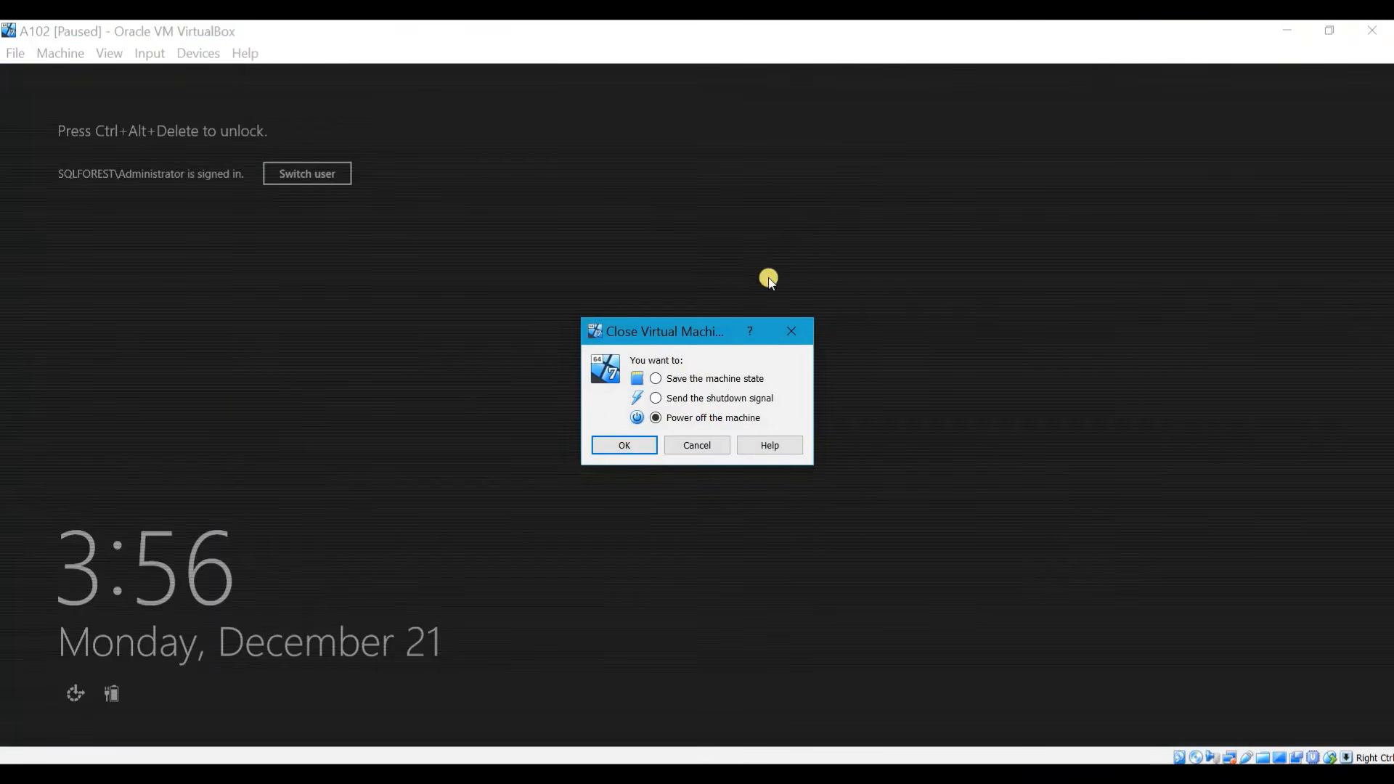
{"action": "left_click", "coordinate": [624, 445]}
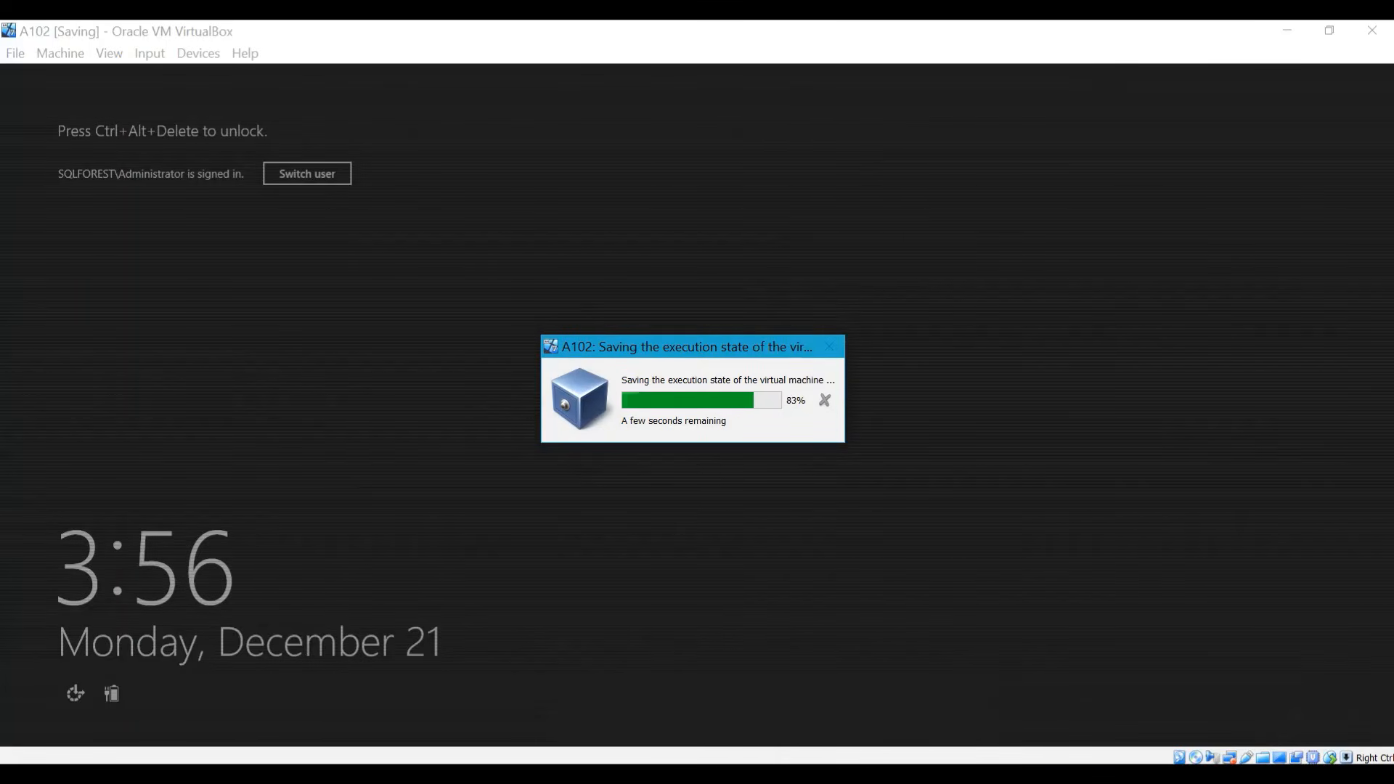
{"action": "mouse_move", "coordinate": [943, 759]}
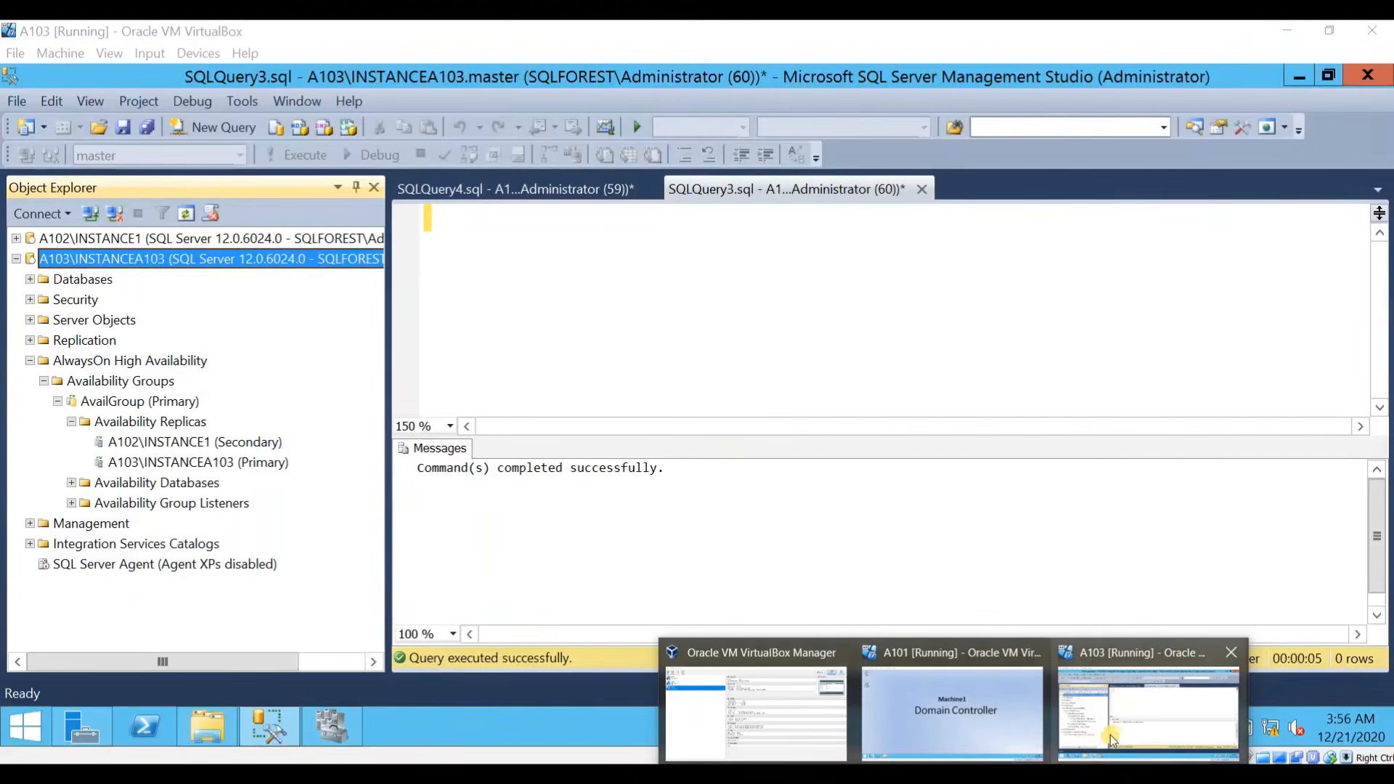
{"action": "left_click", "coordinate": [1110, 735]}
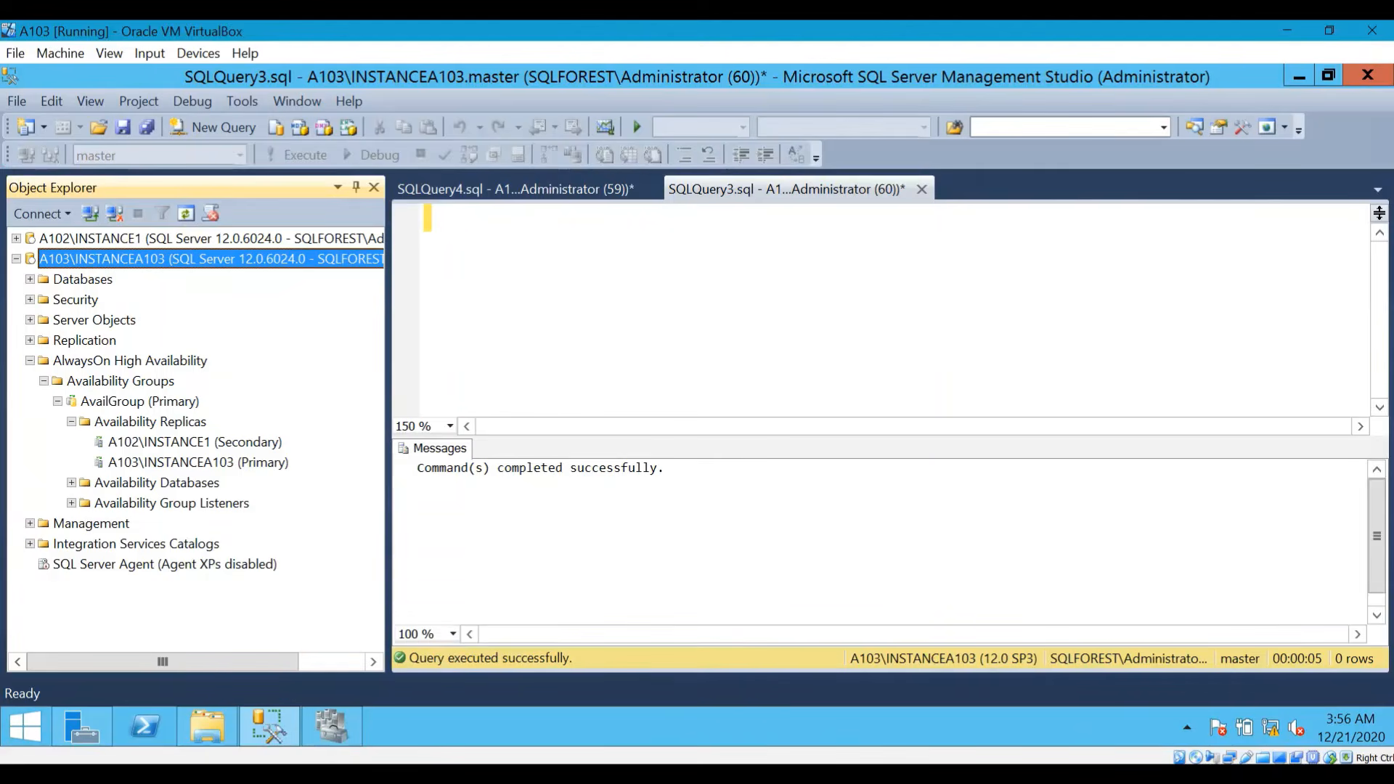
Step: On the A102 virtual machine, examine the roles of AvailGroup and its availability replicas under A102\INSTANCE1
{"action": "left_click", "coordinate": [488, 772]}
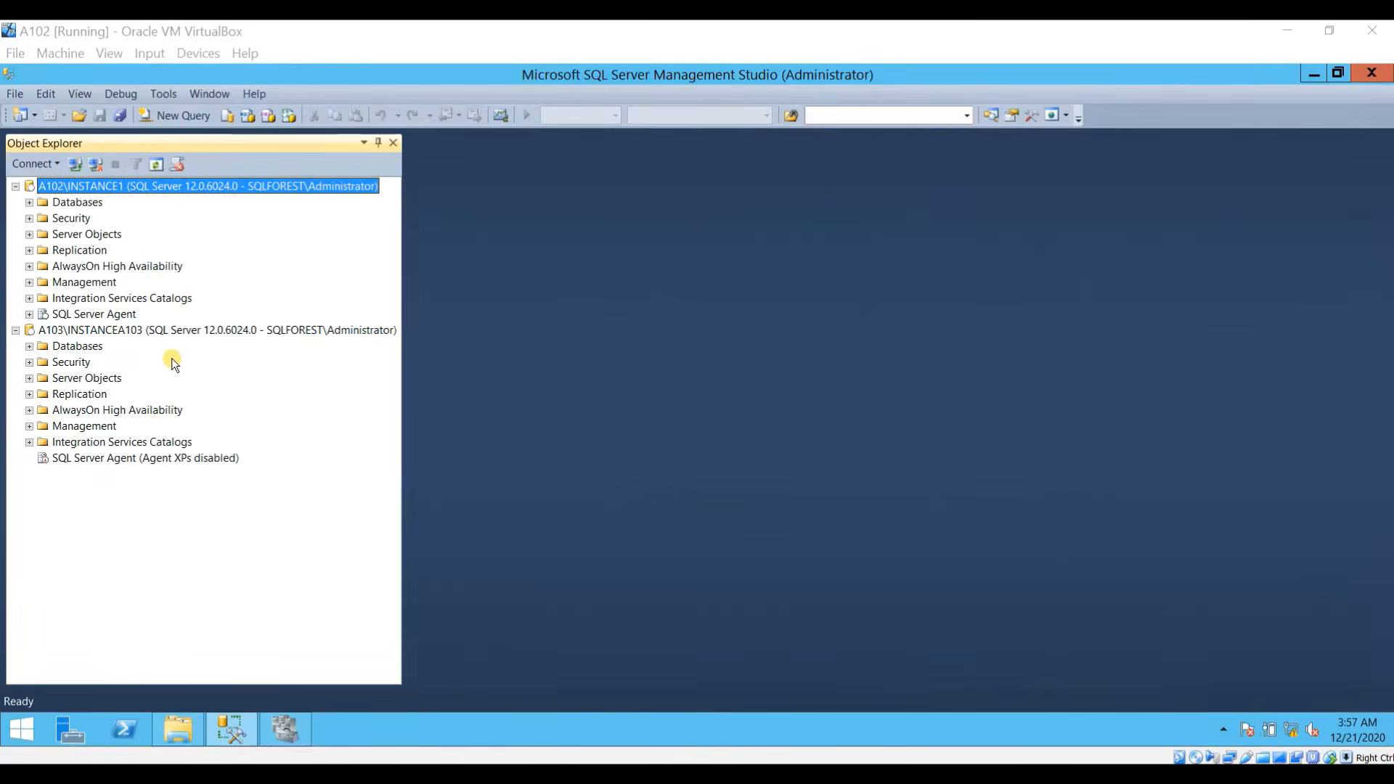
{"action": "left_click", "coordinate": [163, 328]}
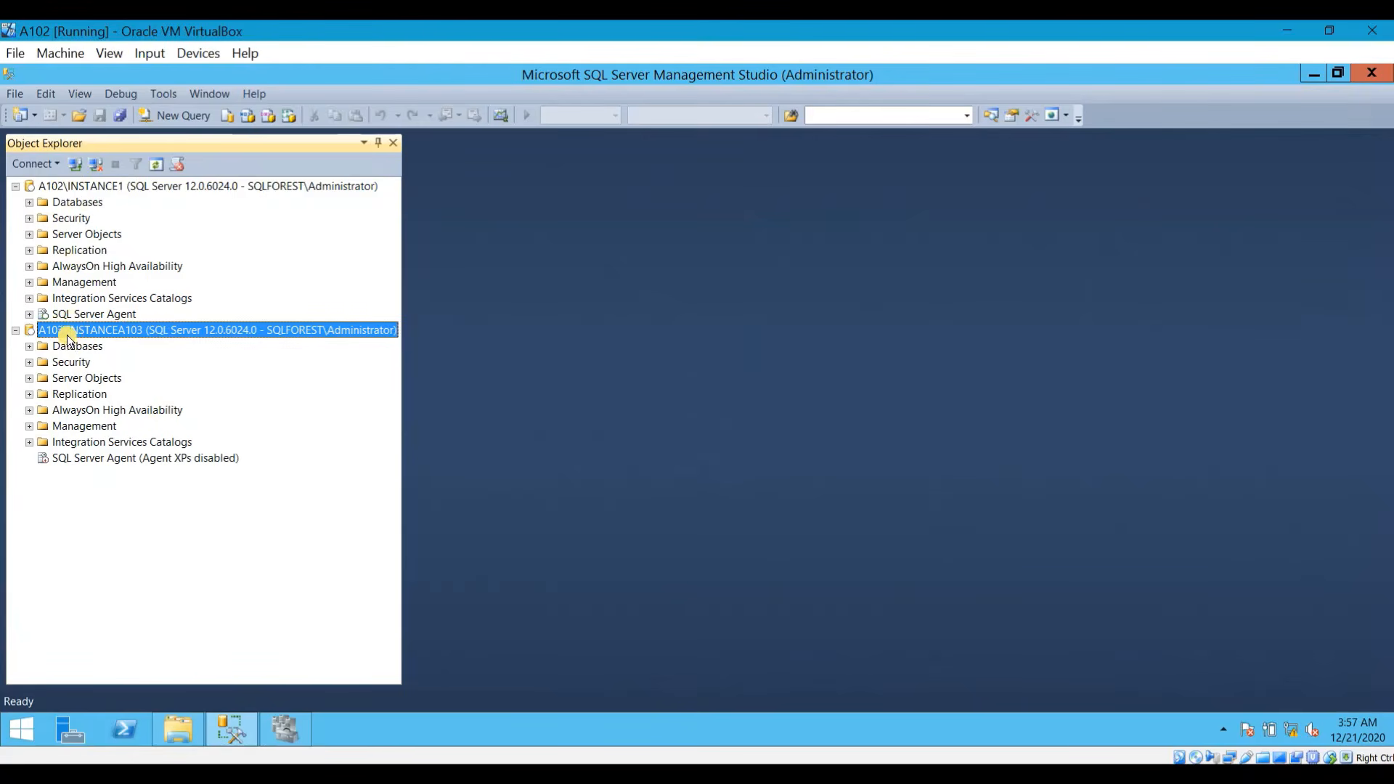
{"action": "left_click", "coordinate": [97, 187]}
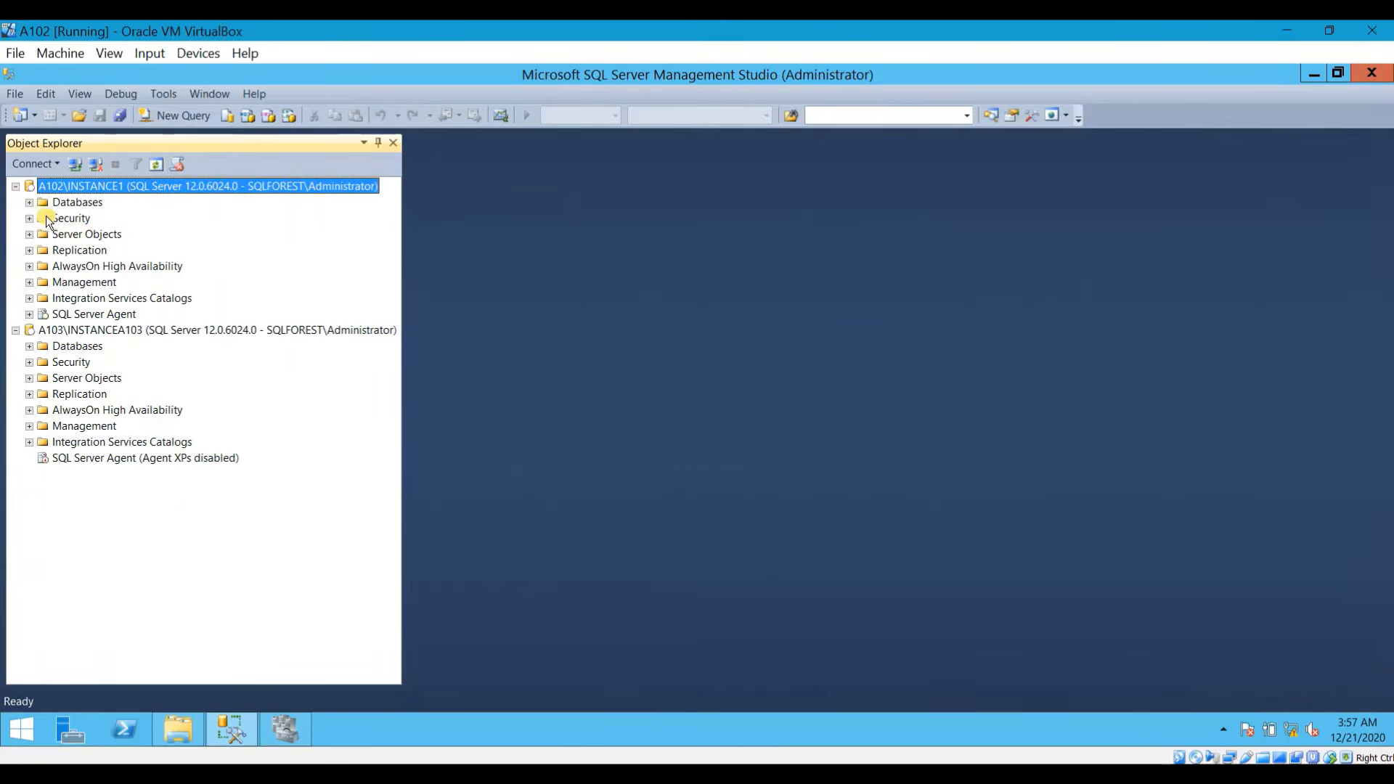
{"action": "left_click", "coordinate": [30, 266]}
{"action": "left_click", "coordinate": [44, 282]}
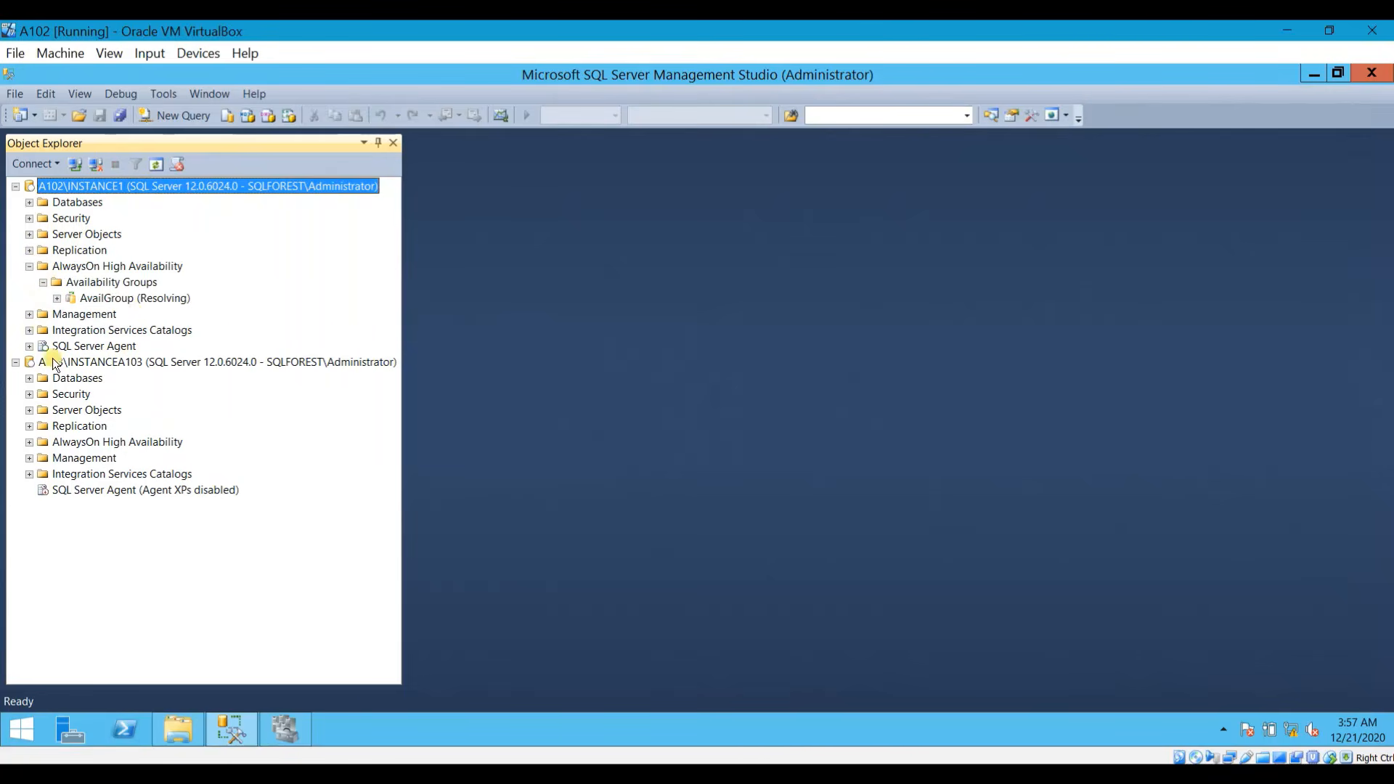
{"action": "left_click", "coordinate": [123, 300]}
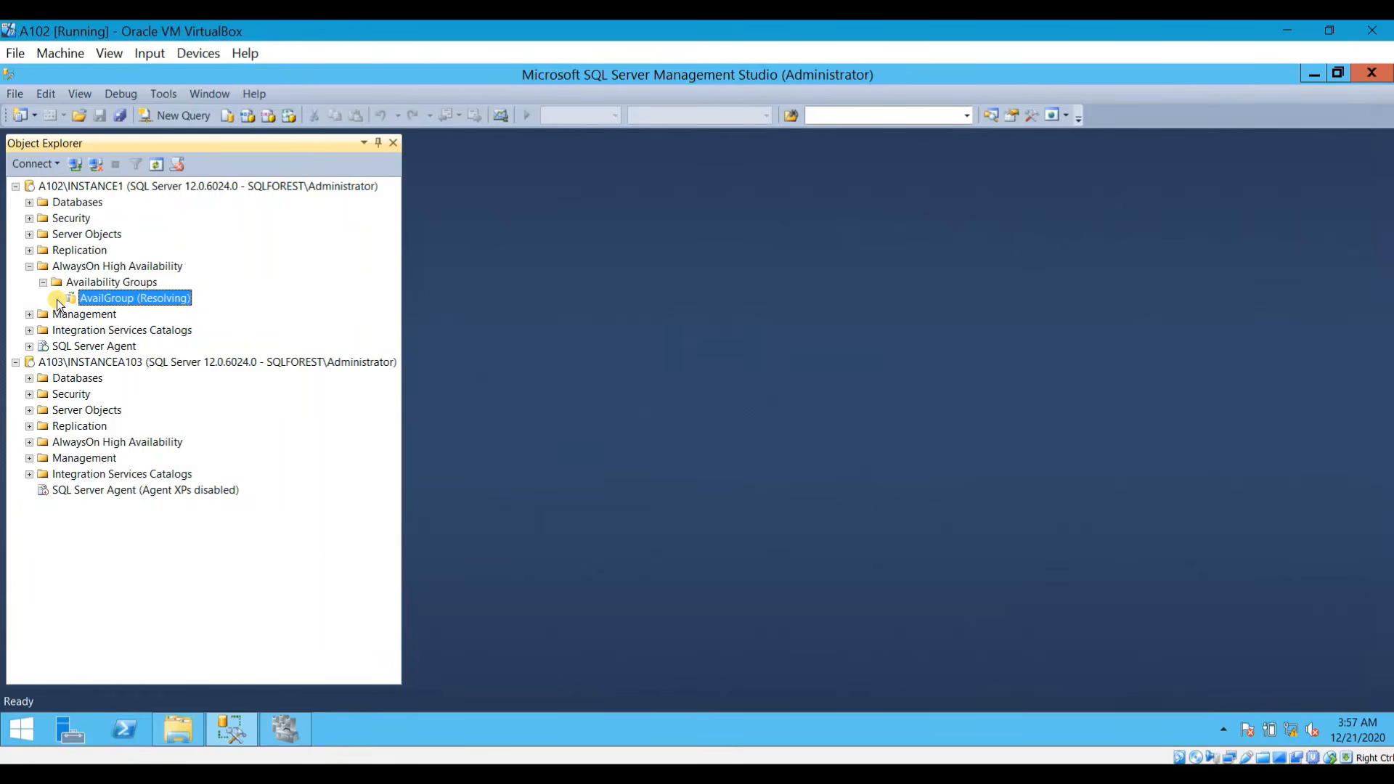
{"action": "left_click", "coordinate": [57, 298]}
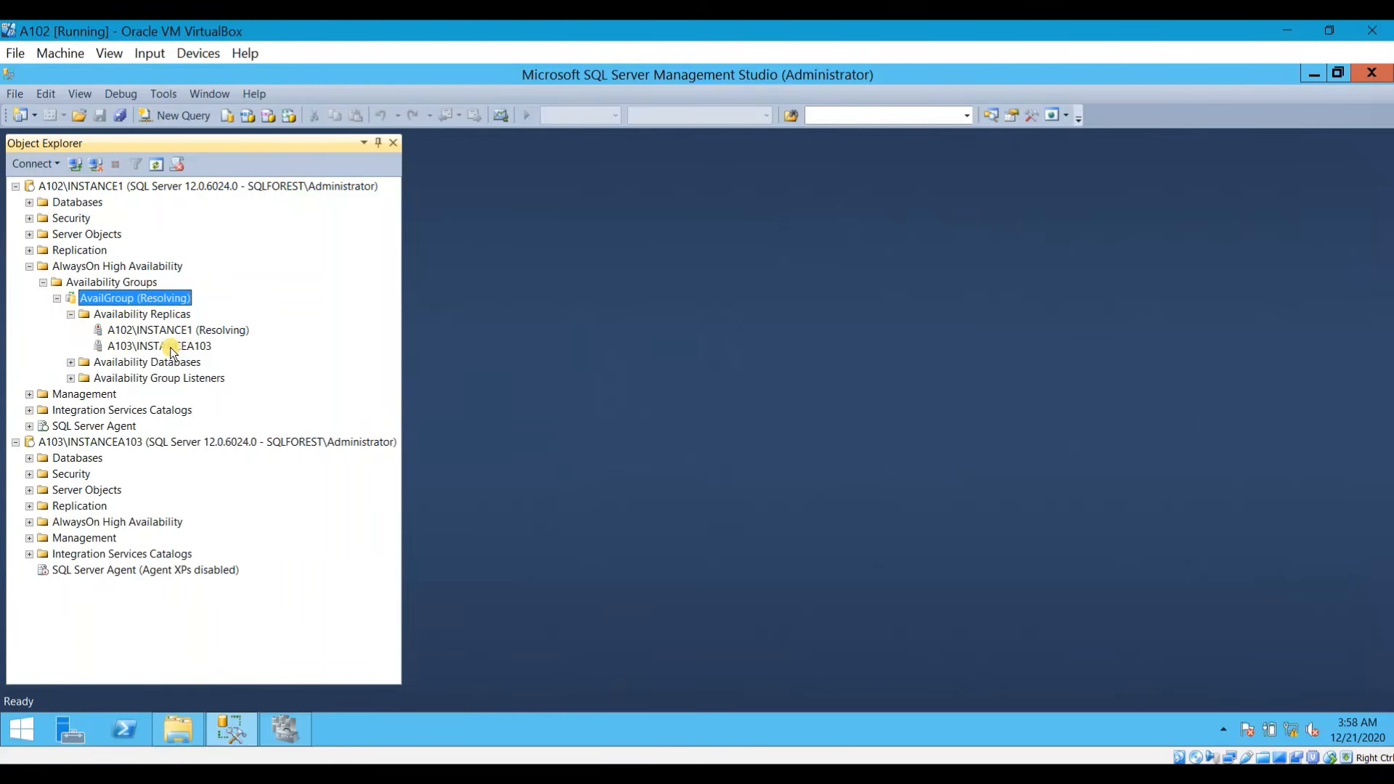
{"action": "left_click", "coordinate": [171, 348]}
{"action": "left_click", "coordinate": [142, 331]}
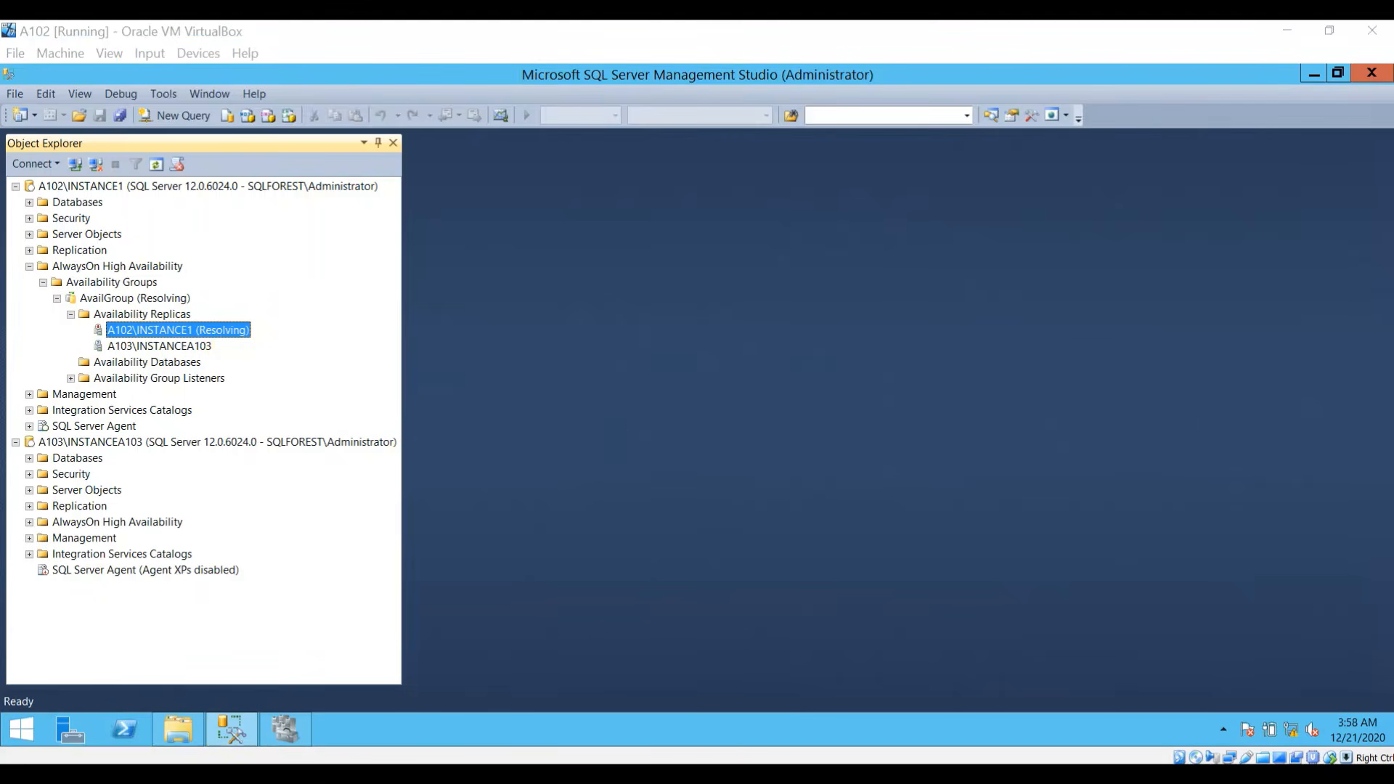
{"action": "left_click", "coordinate": [155, 445]}
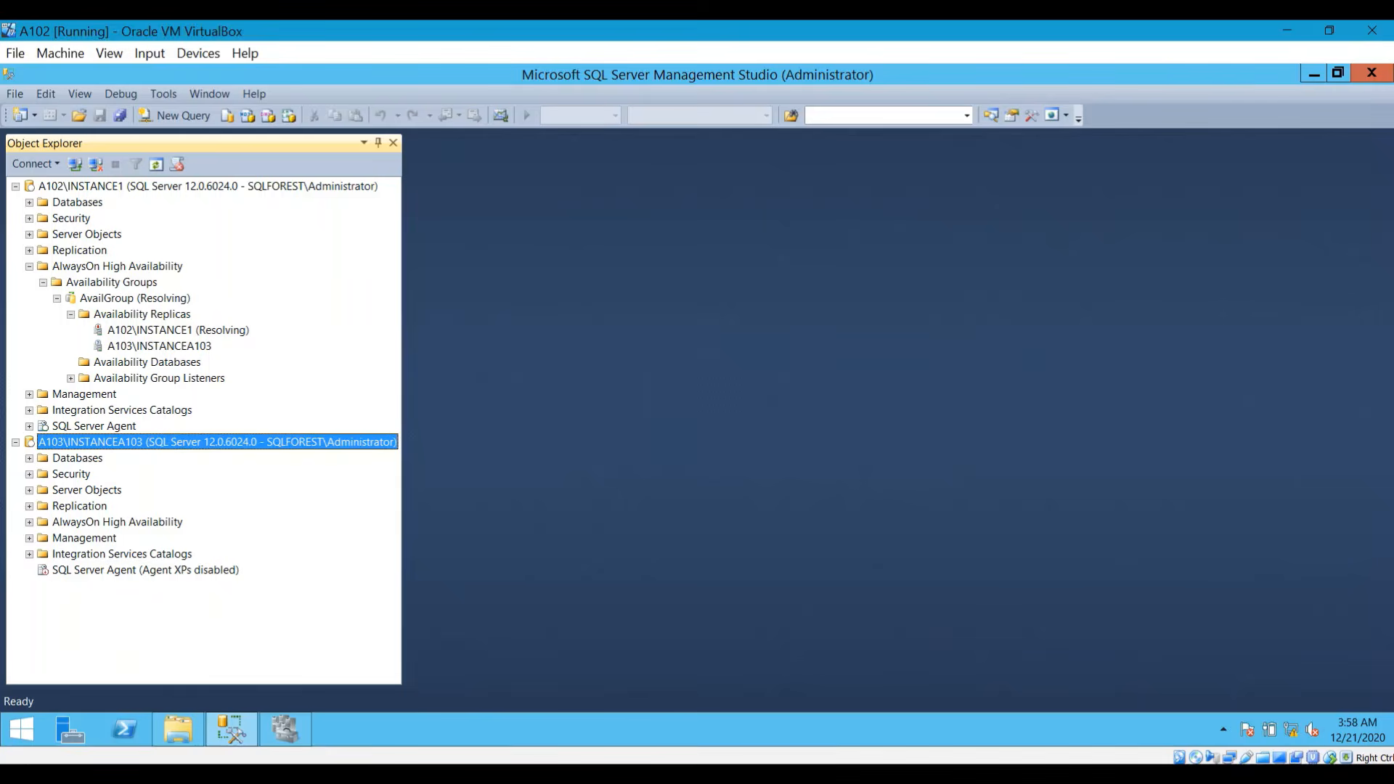
Step: Start the saved A103 virtual machine from VirtualBox Manager and return to the A102 virtual machine
{"action": "left_click", "coordinate": [954, 777]}
{"action": "left_click", "coordinate": [785, 698]}
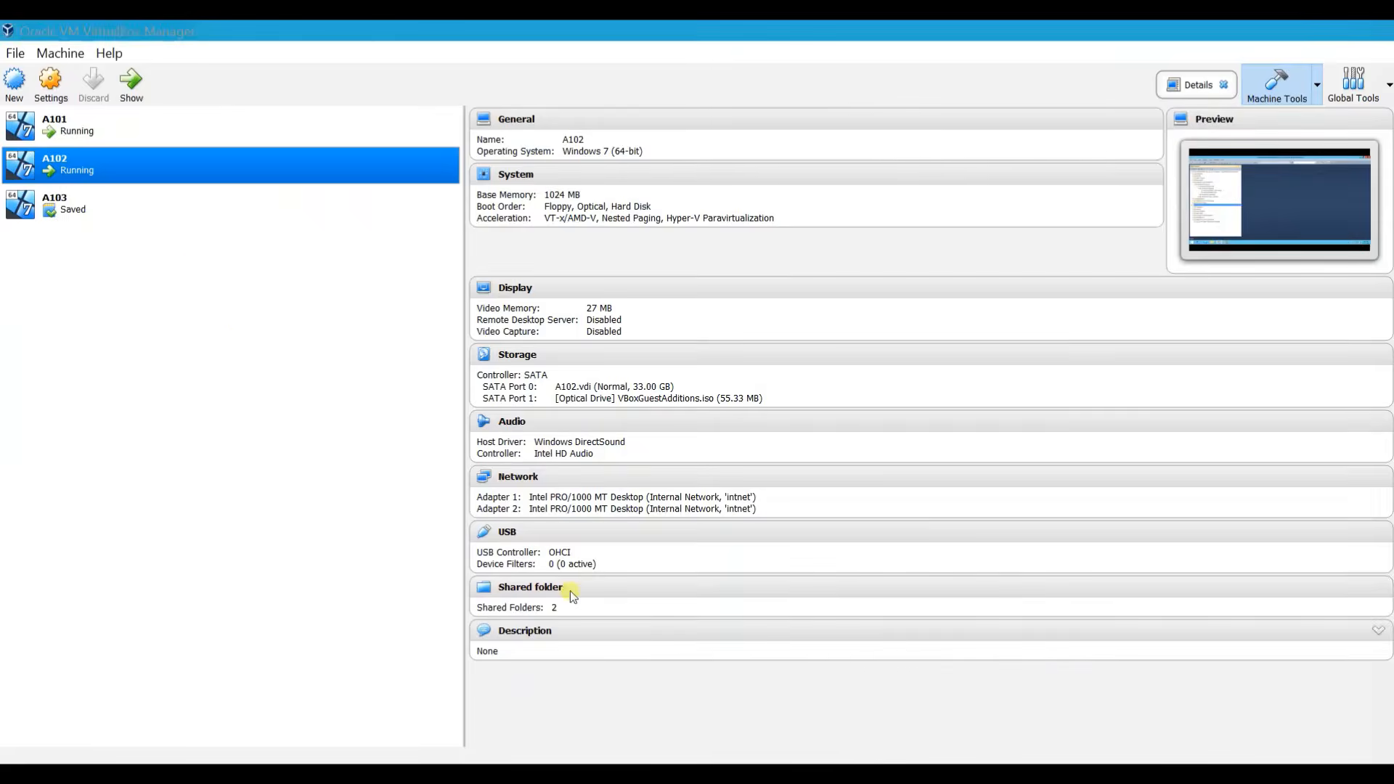
{"action": "left_click", "coordinate": [182, 219]}
{"action": "left_click", "coordinate": [129, 81]}
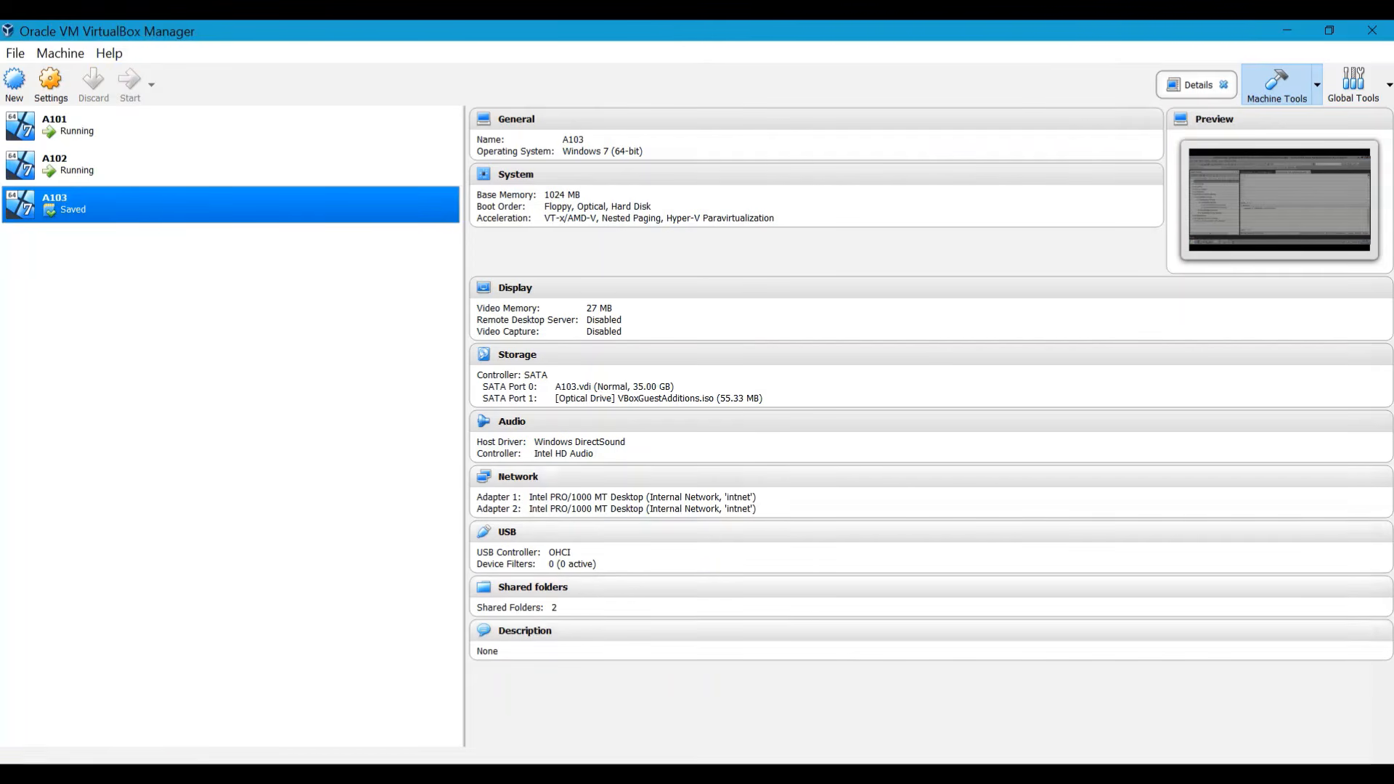
{"action": "left_click", "coordinate": [954, 777]}
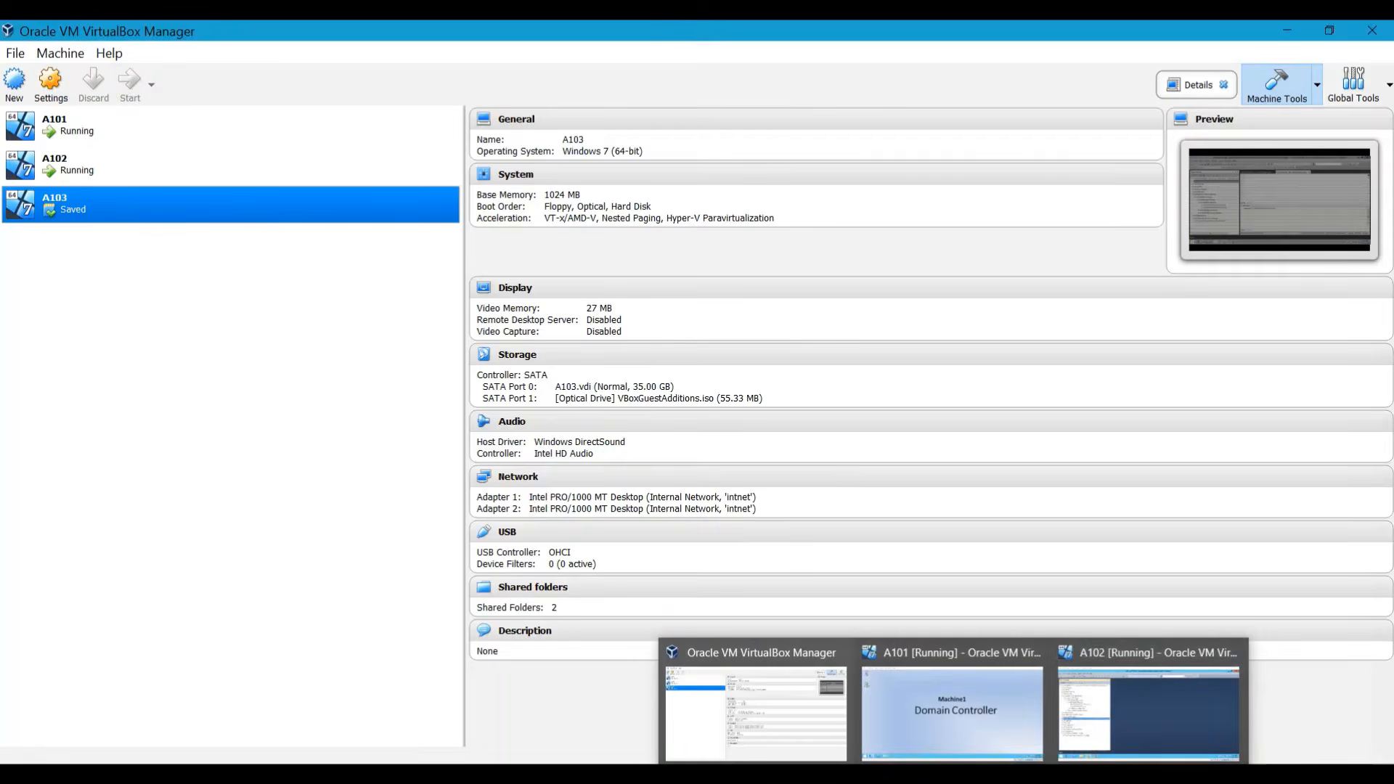
{"action": "left_click", "coordinate": [1147, 698]}
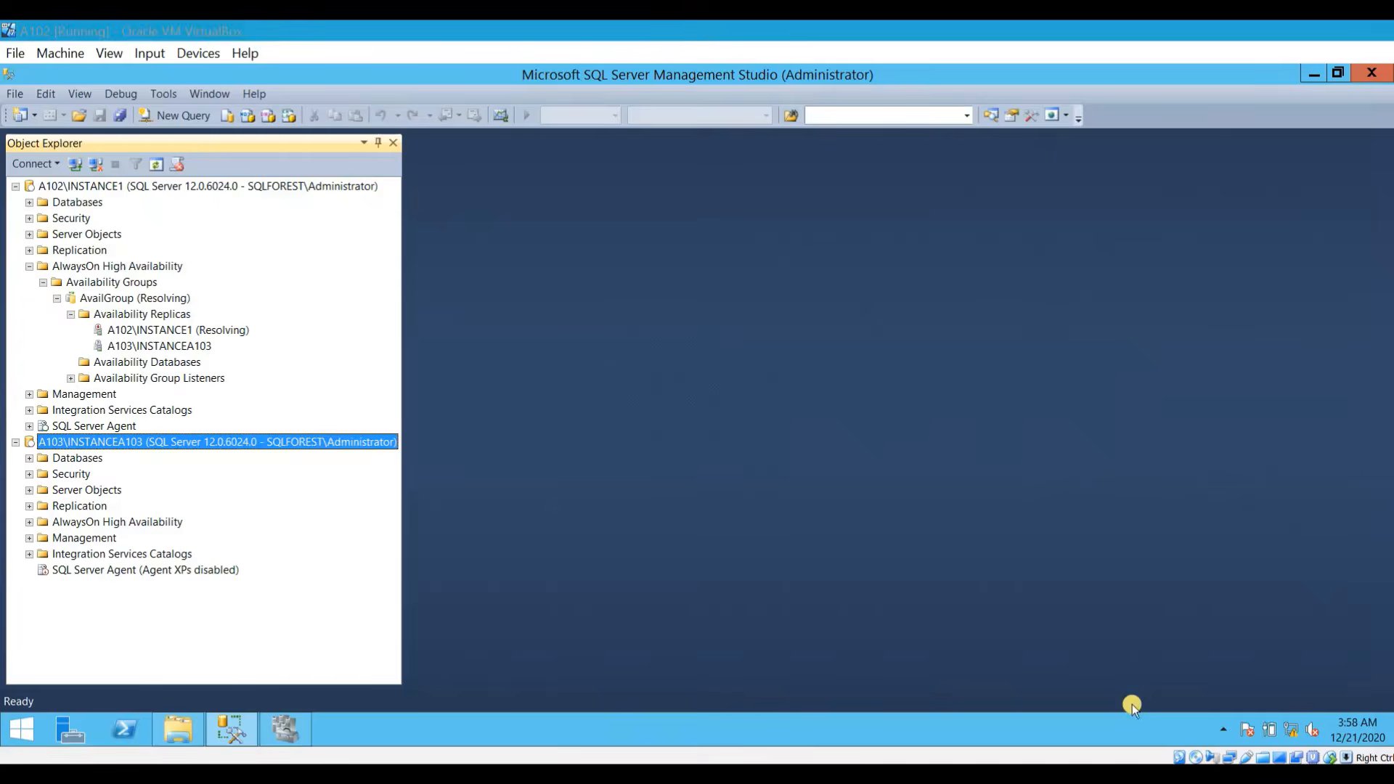
Step: Refresh the A102\INSTANCE1 server node and re-examine the roles of AvailGroup and its availability replicas
{"action": "left_click", "coordinate": [175, 331]}
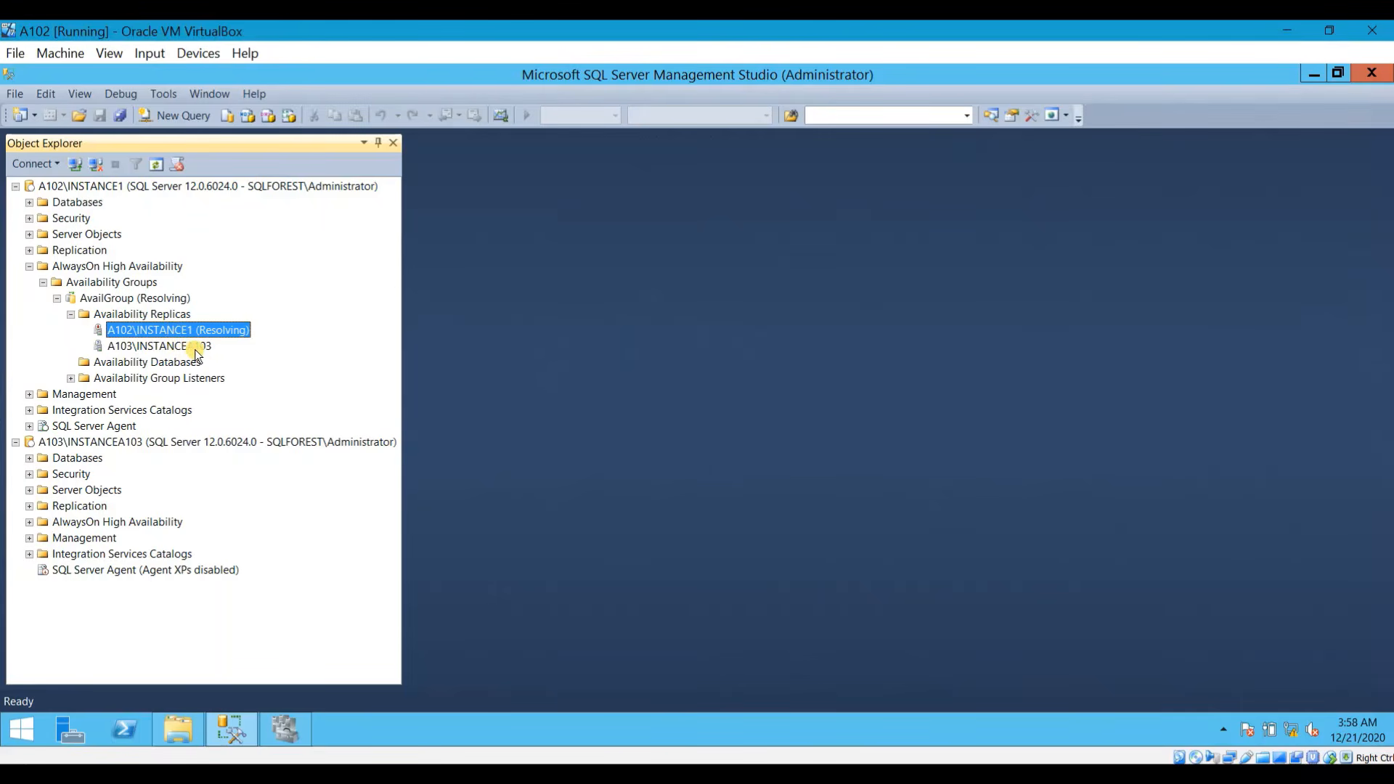
{"action": "left_click", "coordinate": [196, 348]}
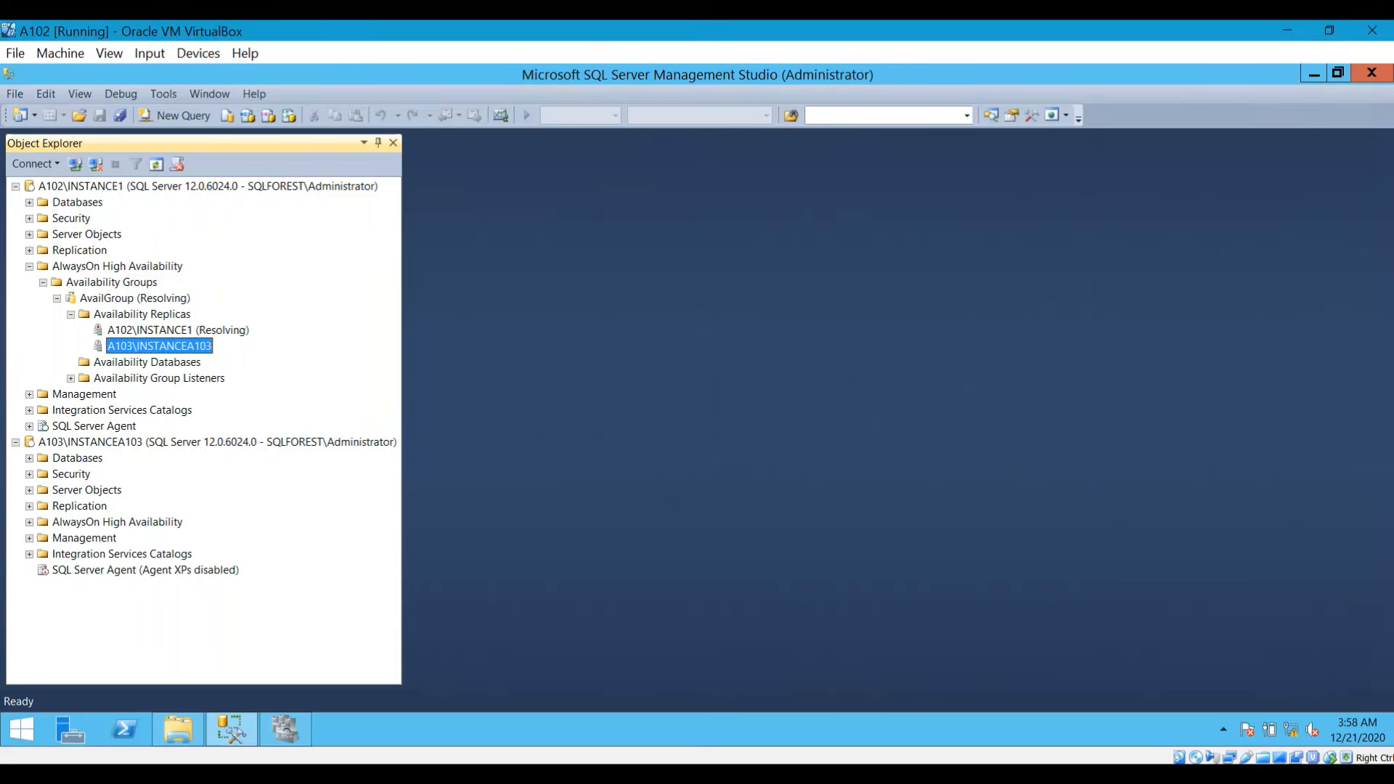
{"action": "left_click", "coordinate": [954, 777]}
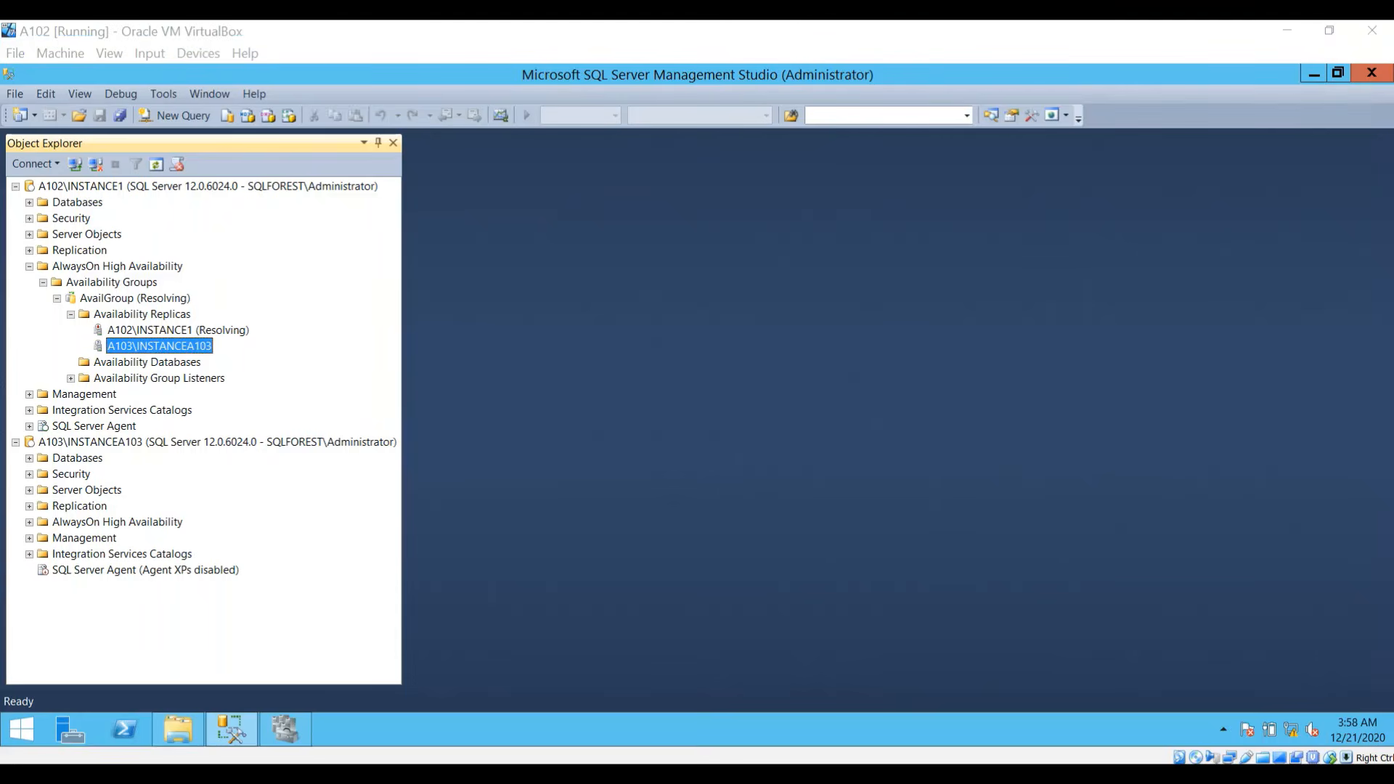
{"action": "left_click", "coordinate": [151, 440]}
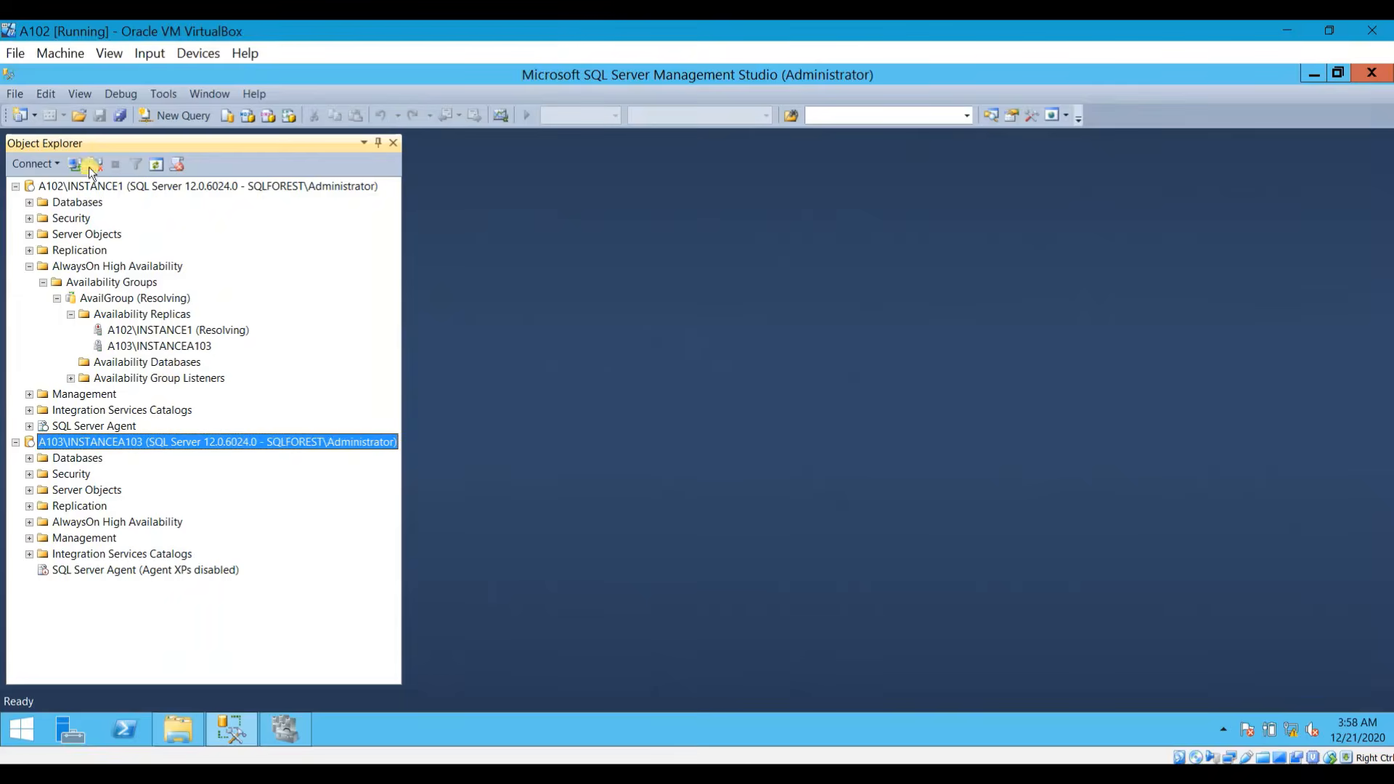
{"action": "left_click", "coordinate": [133, 186]}
{"action": "left_click", "coordinate": [156, 164]}
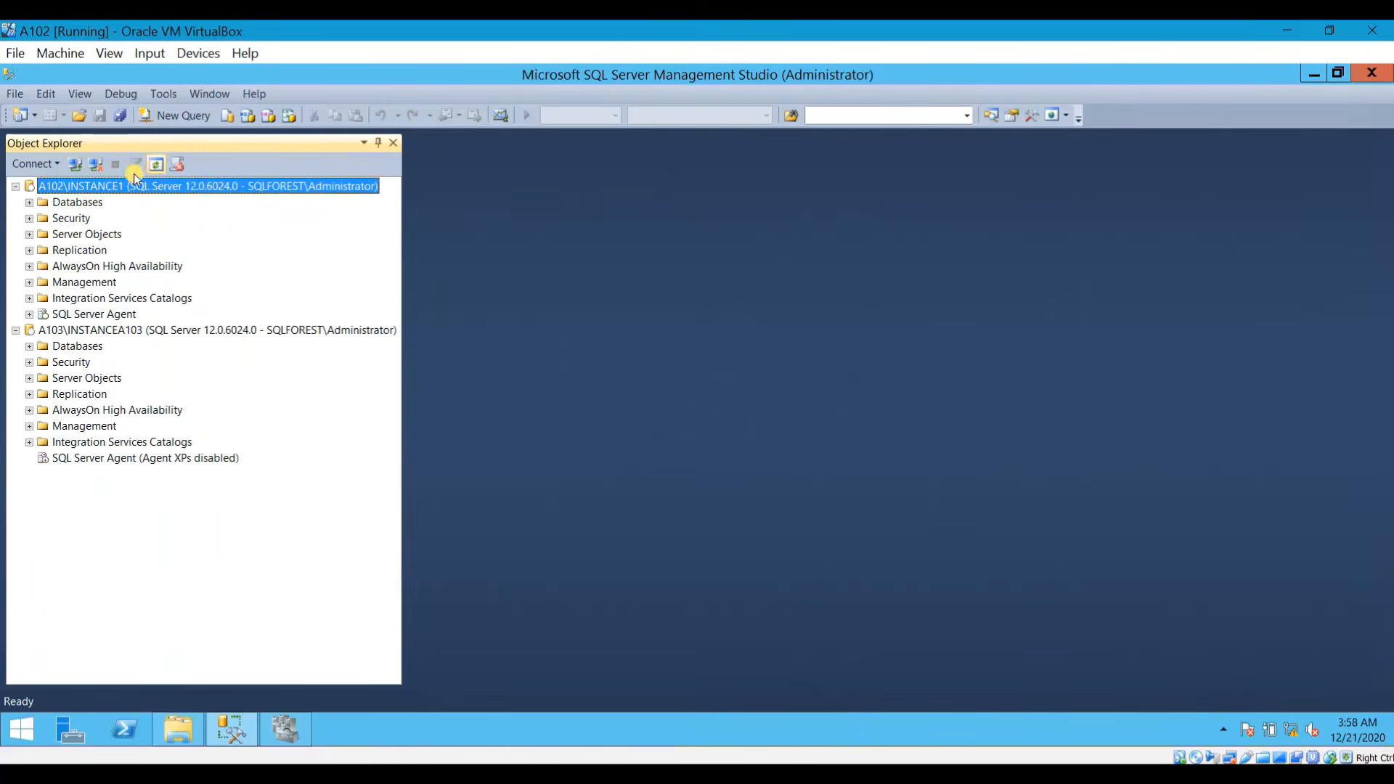
{"action": "left_click", "coordinate": [27, 266]}
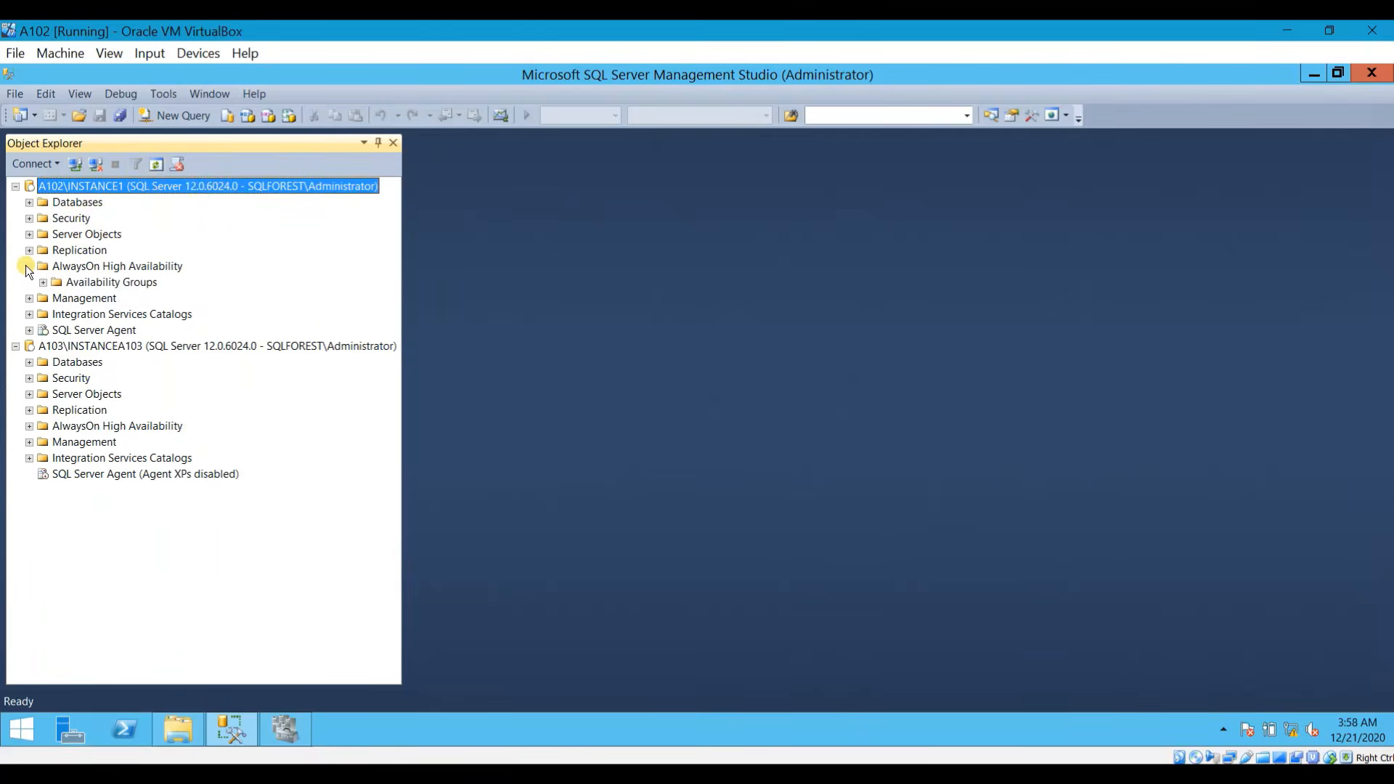
{"action": "left_click", "coordinate": [43, 282]}
{"action": "left_click", "coordinate": [57, 299]}
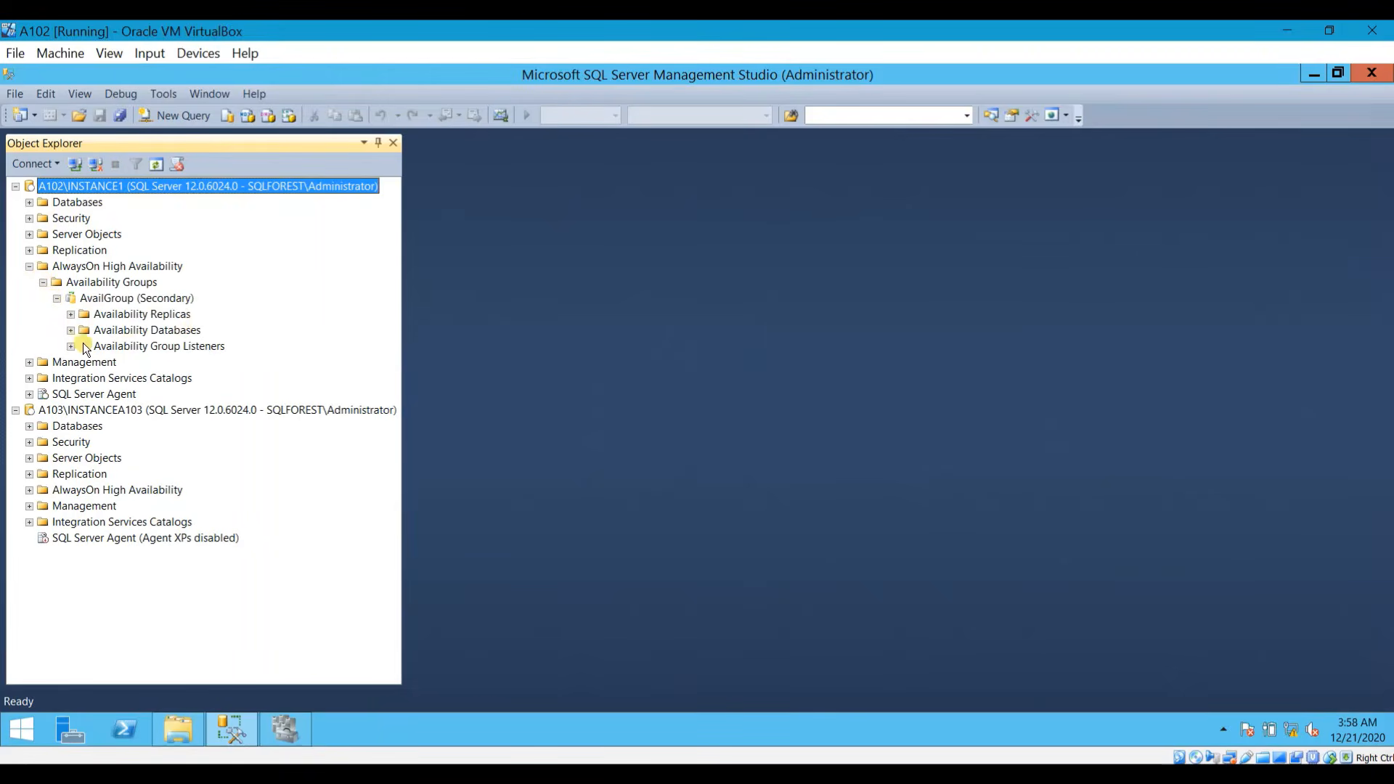
{"action": "left_click", "coordinate": [71, 314]}
{"action": "left_click", "coordinate": [209, 331]}
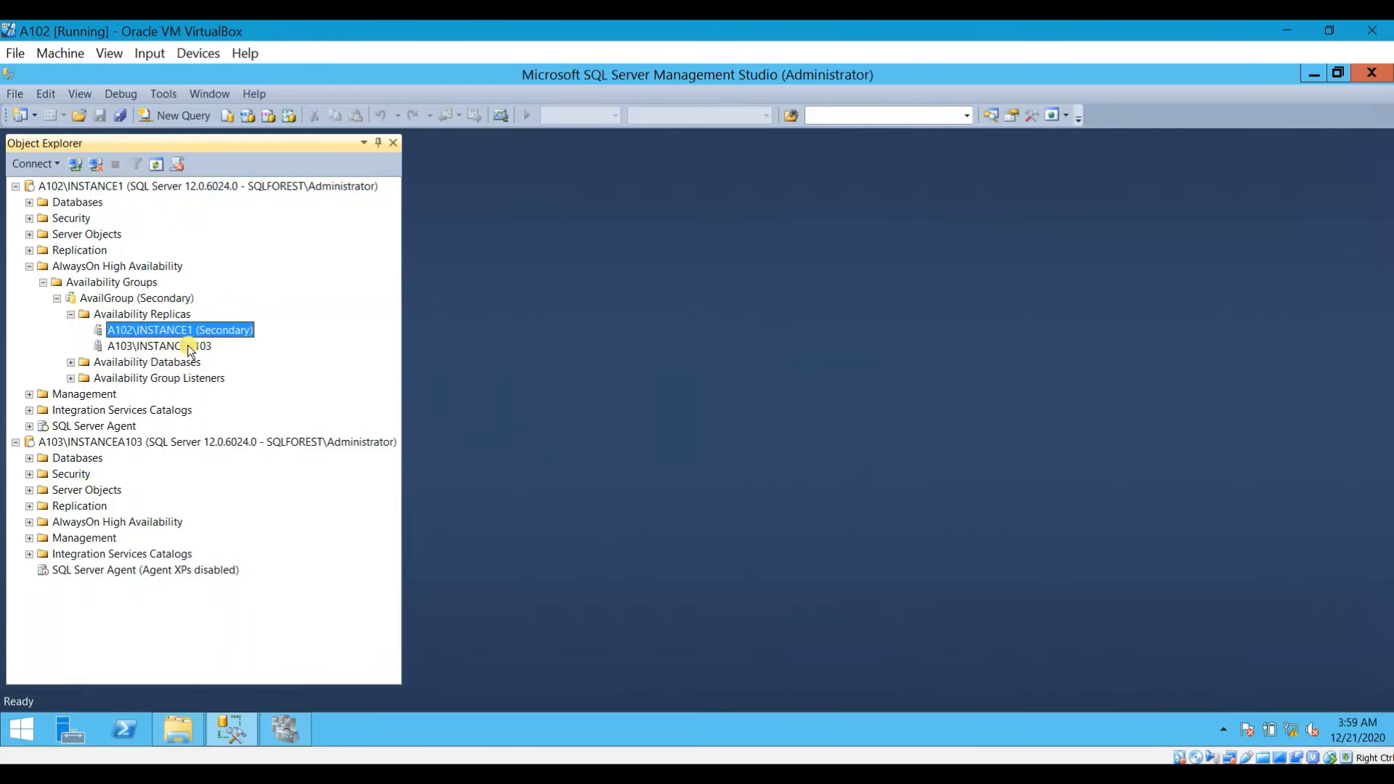
{"action": "left_click", "coordinate": [187, 346]}
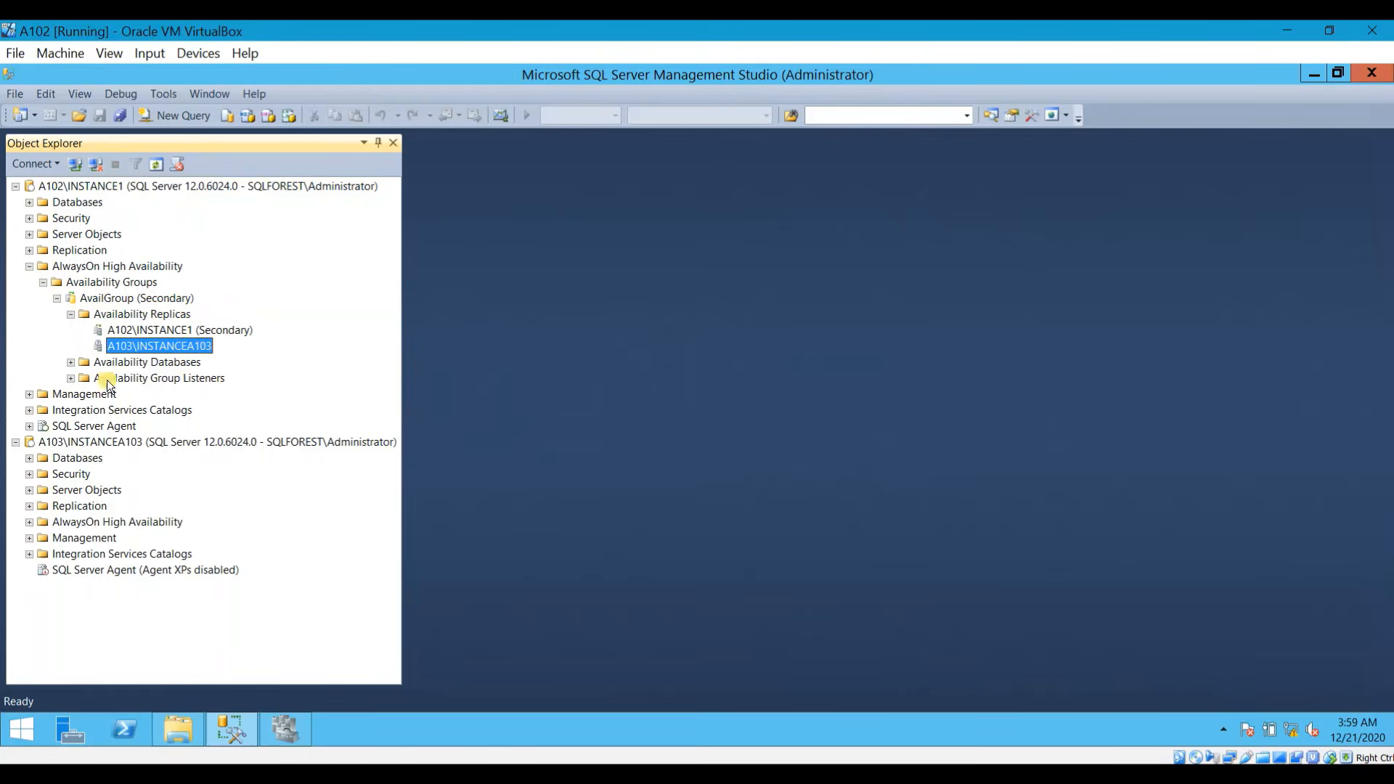
{"action": "left_click", "coordinate": [167, 331]}
{"action": "left_click", "coordinate": [171, 346]}
Step: Check the roles of both AvailGroup replicas listed under the A103\INSTANCEA103 server node
{"action": "mouse_move", "coordinate": [231, 728]}
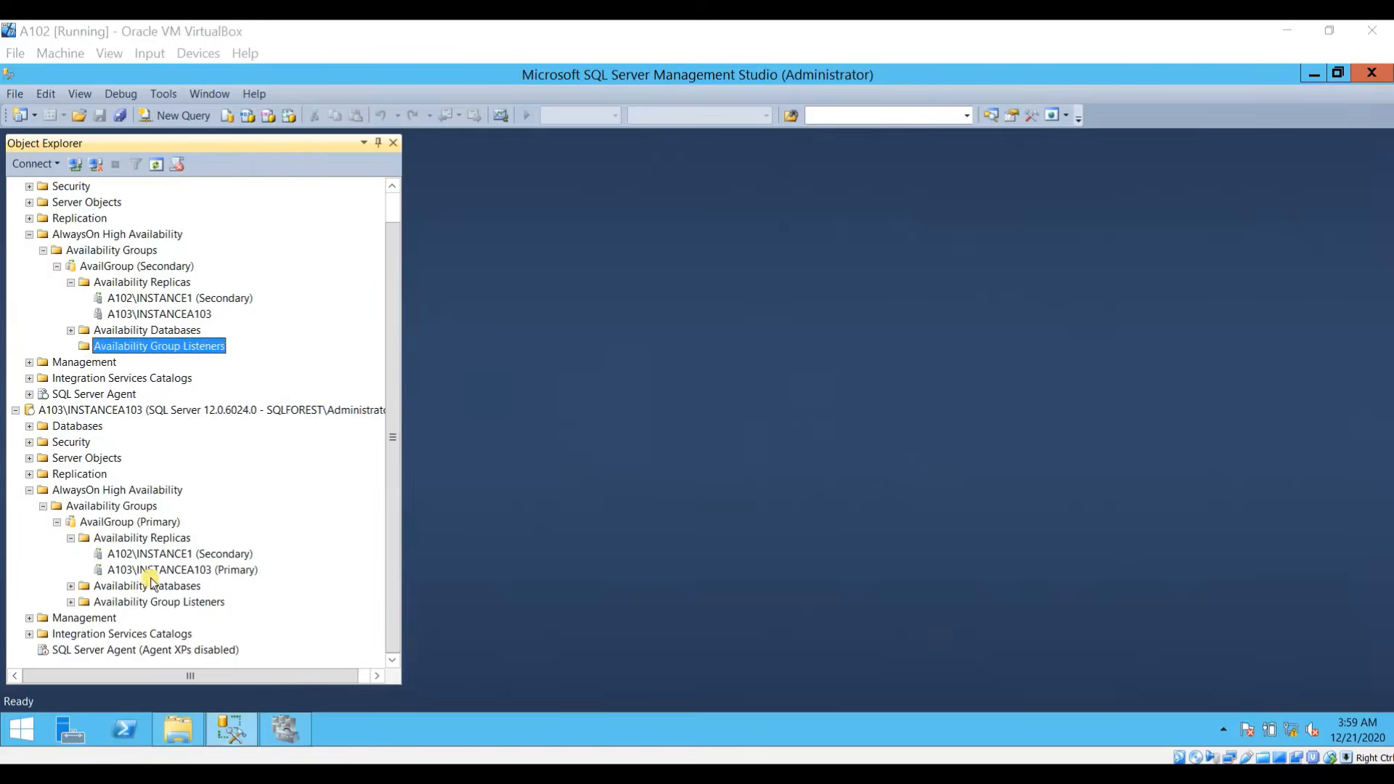
{"action": "left_click", "coordinate": [187, 570]}
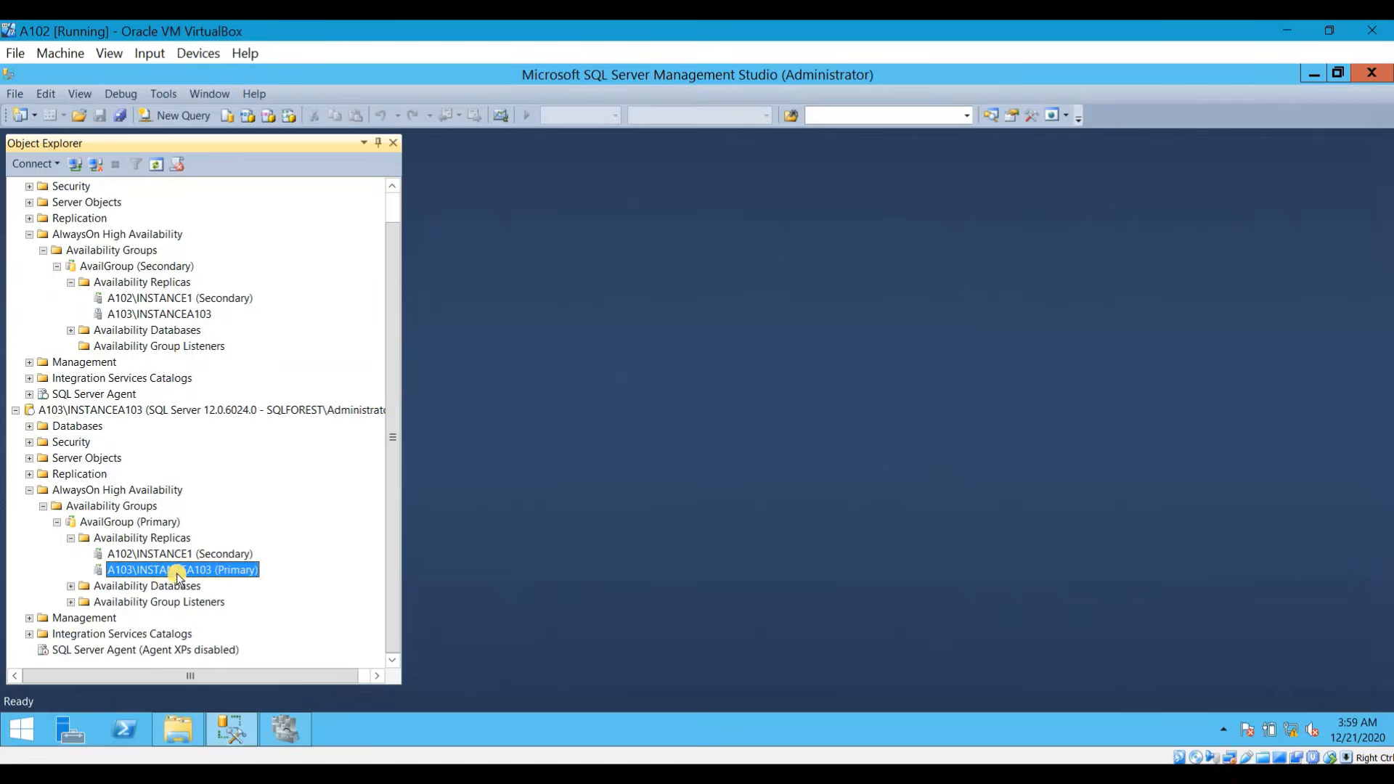
{"action": "left_click", "coordinate": [190, 553]}
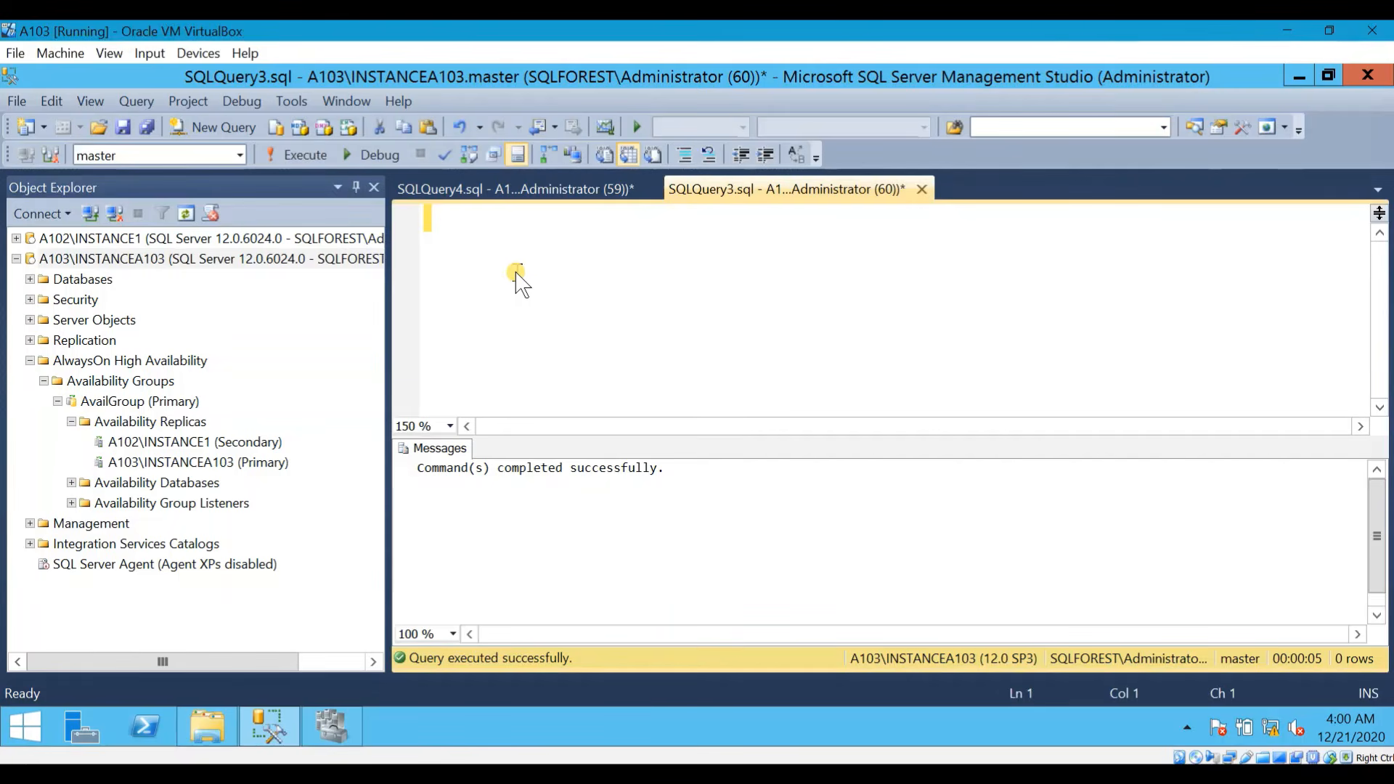
Step: On the A103 virtual machine, write "Alter Availability group AvailGroup force_failover_allow_data_loss" in the query connected to A102\INSTANCE1
{"action": "left_click", "coordinate": [566, 190]}
{"action": "type", "text": "Alter Availability group AvailGroup force_failover_allow_data_loss"}
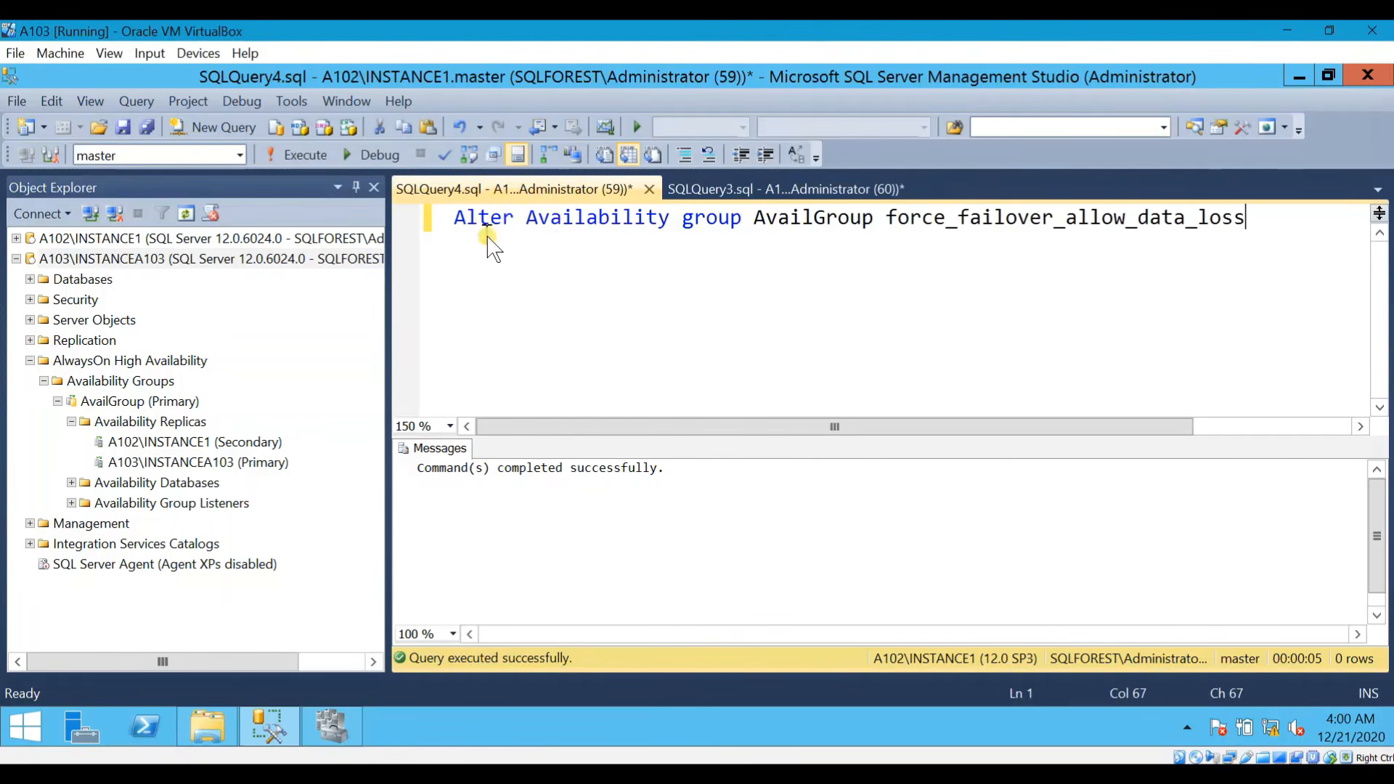
{"action": "double_click", "coordinate": [784, 219]}
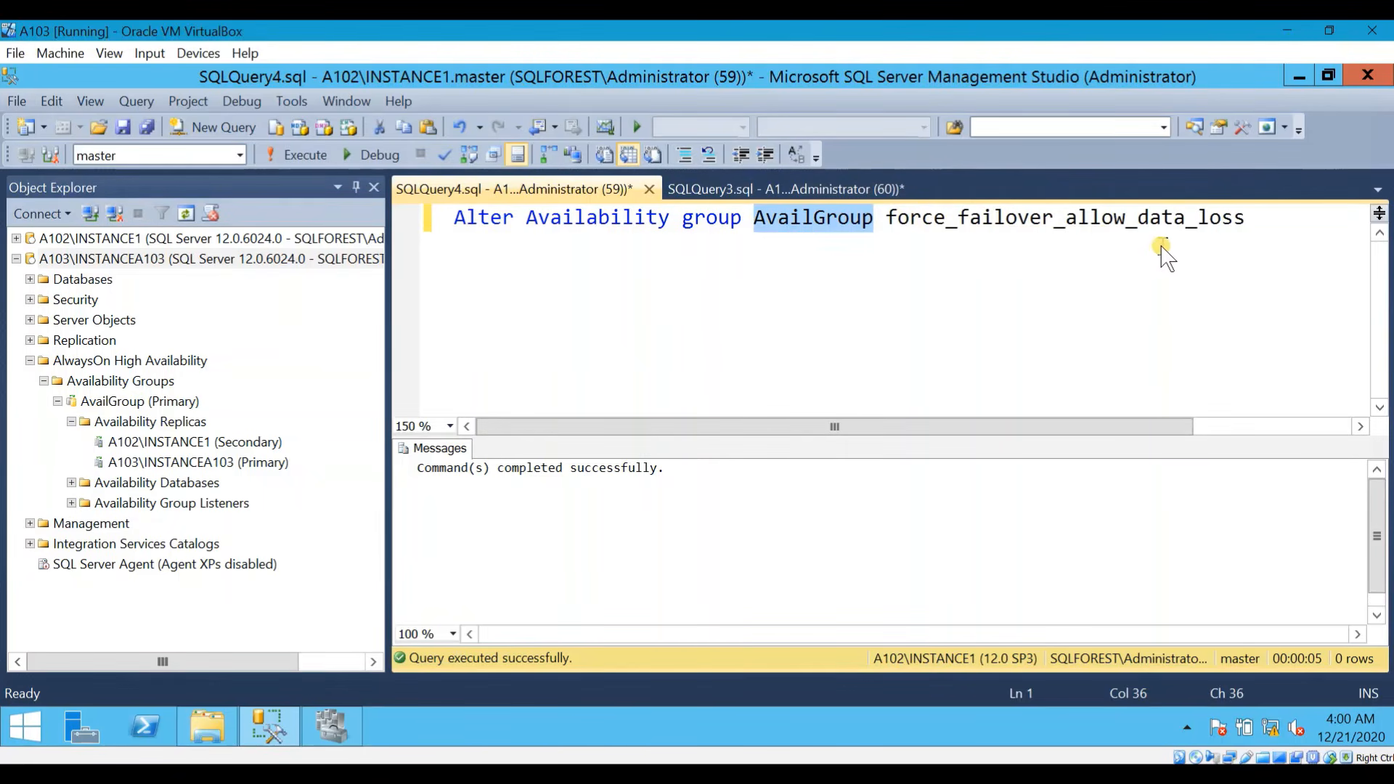
{"action": "left_click", "coordinate": [1190, 247]}
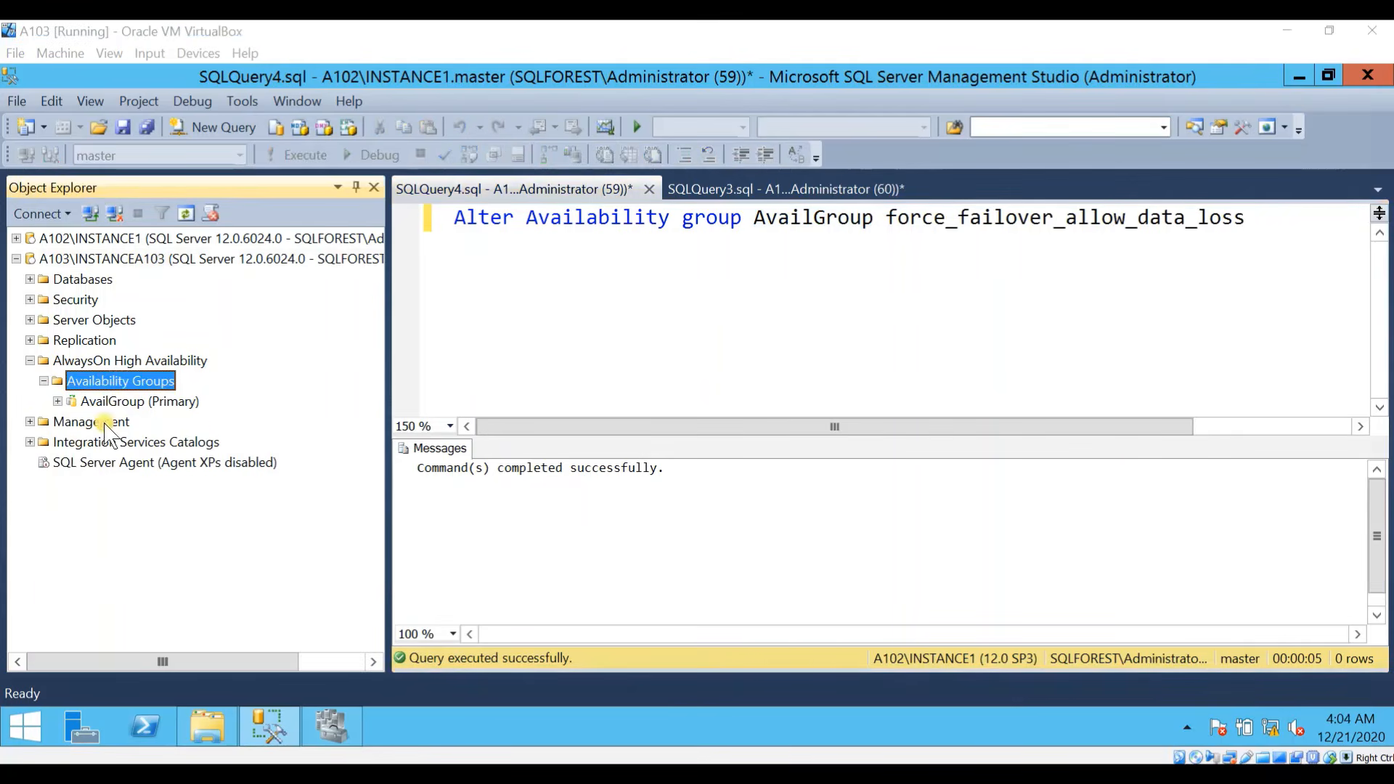
Step: Expand AvailGroup under A103\INSTANCEA103 and check the roles of its two availability replicas
{"action": "left_click", "coordinate": [110, 401]}
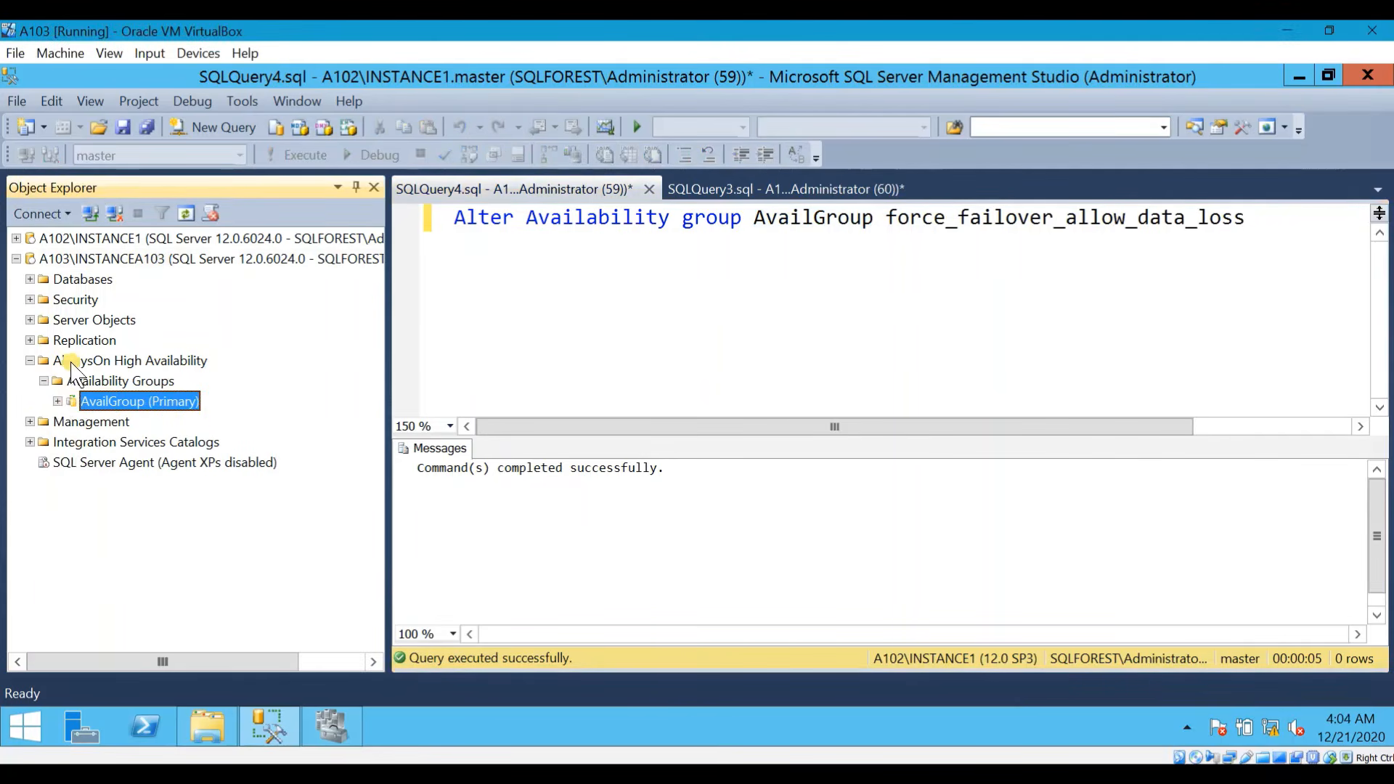
{"action": "left_click", "coordinate": [60, 401]}
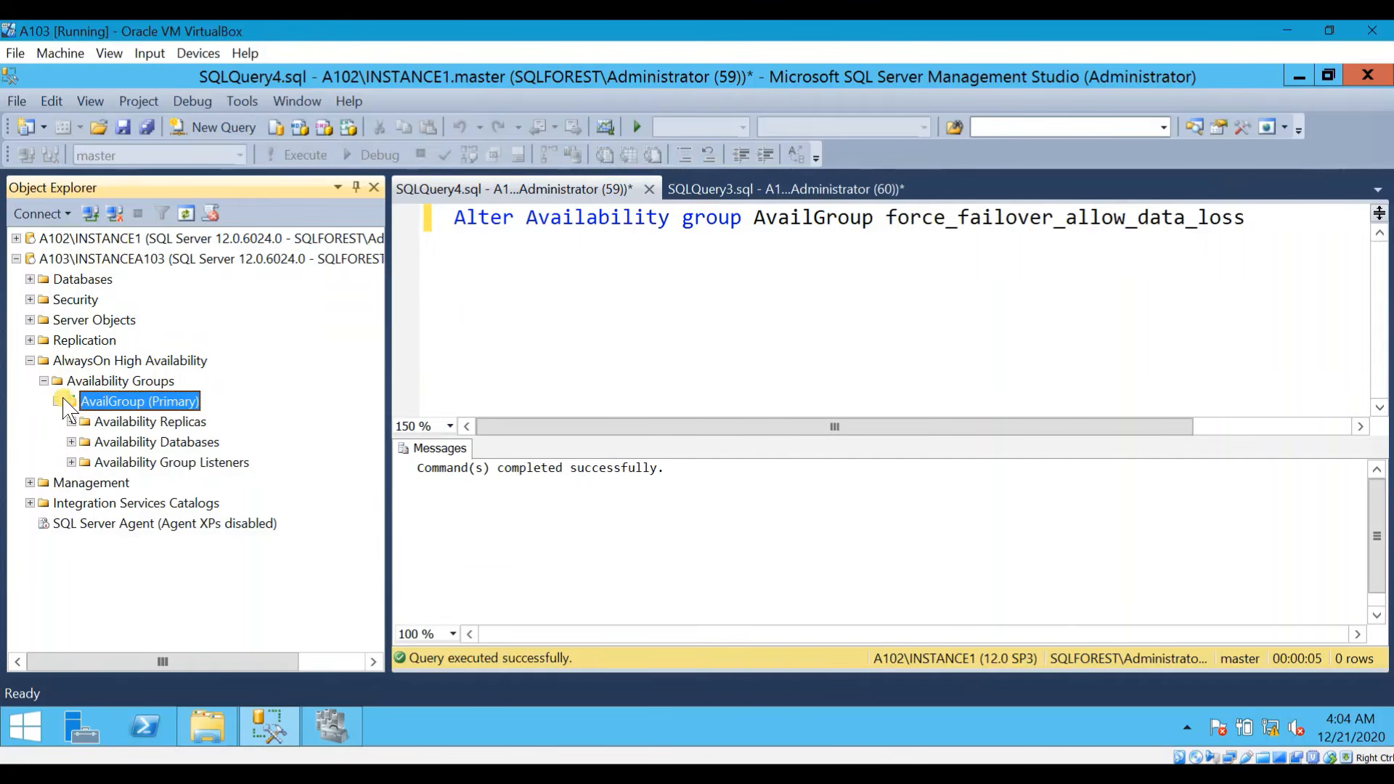
{"action": "left_click", "coordinate": [71, 422]}
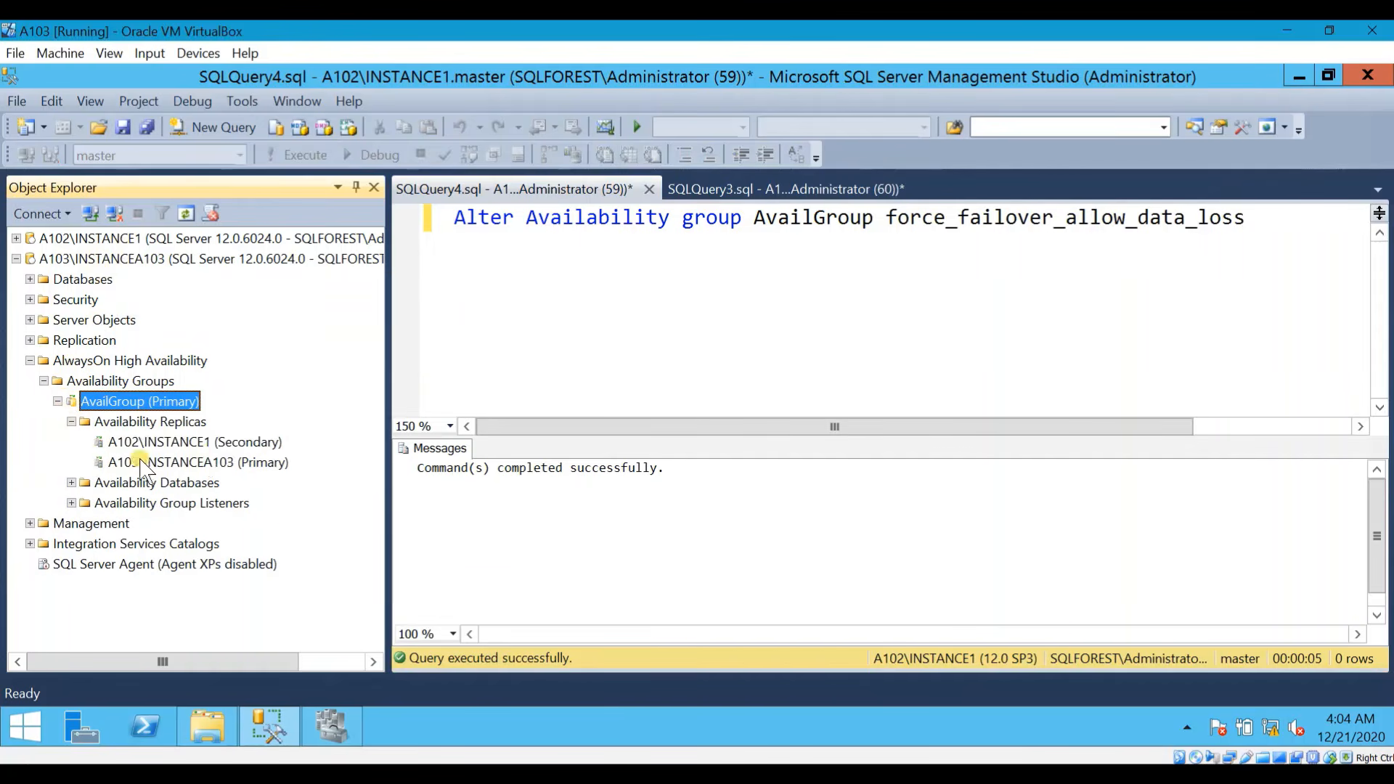
{"action": "left_click", "coordinate": [217, 443]}
{"action": "left_click", "coordinate": [253, 464]}
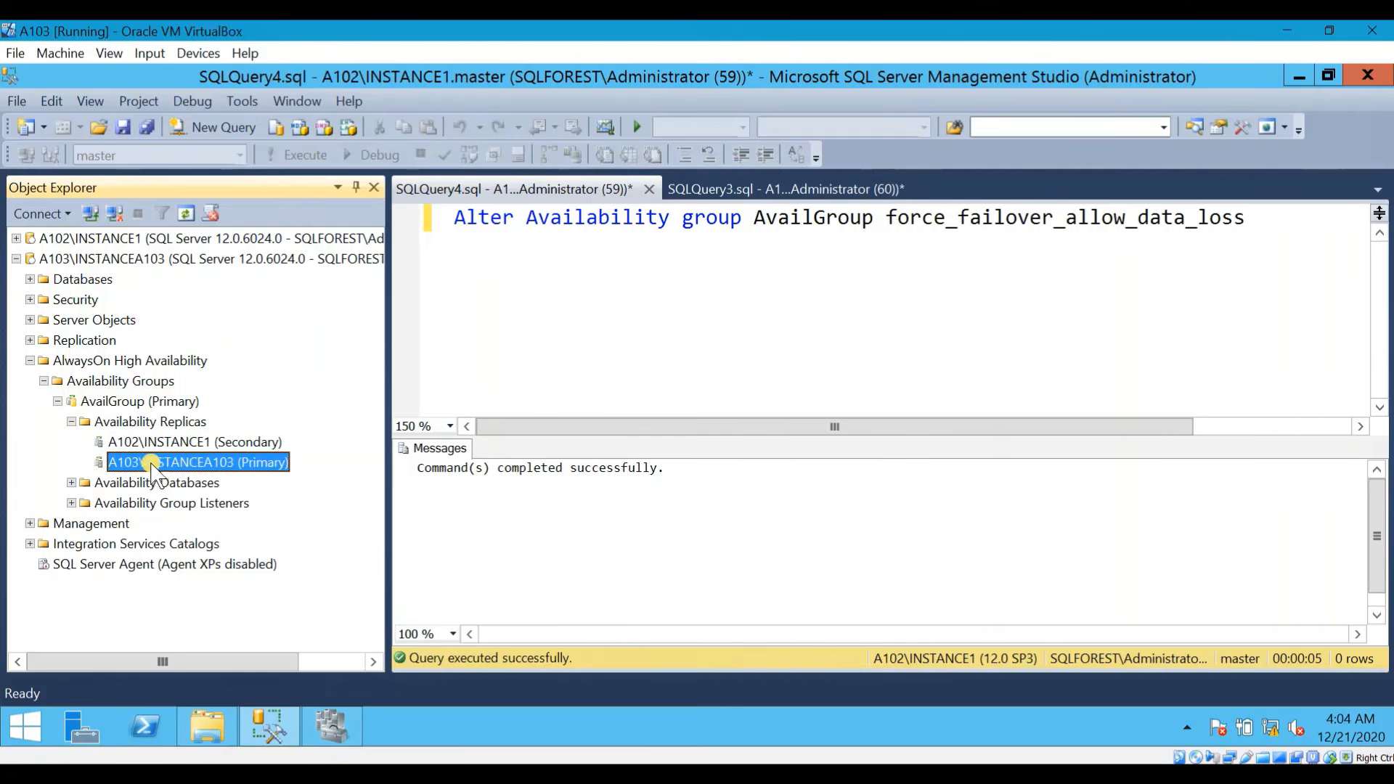
{"action": "left_click", "coordinate": [185, 443]}
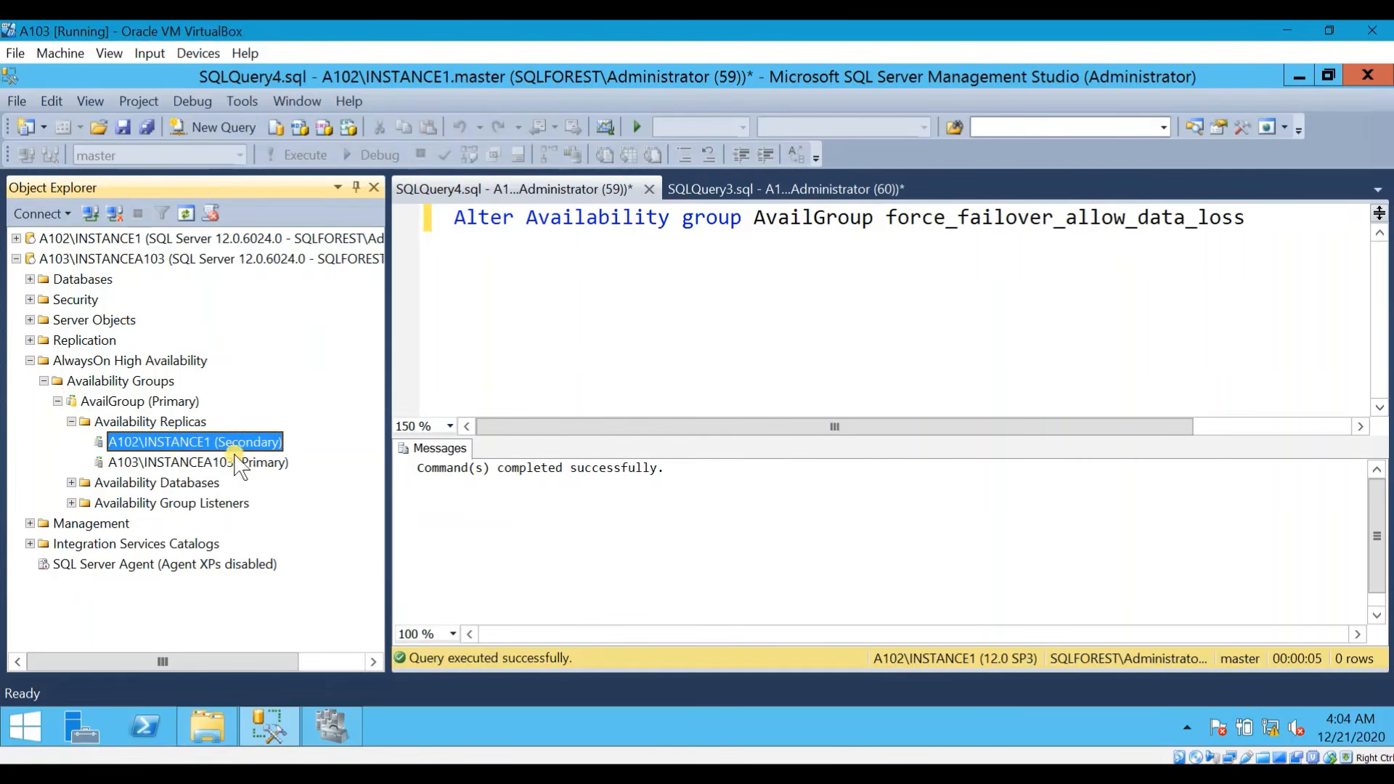
Step: Copy the forced failover statement for AvailGroup into a new query connected to A102\INSTANCE1
{"action": "left_click", "coordinate": [445, 290]}
{"action": "left_click", "coordinate": [515, 224]}
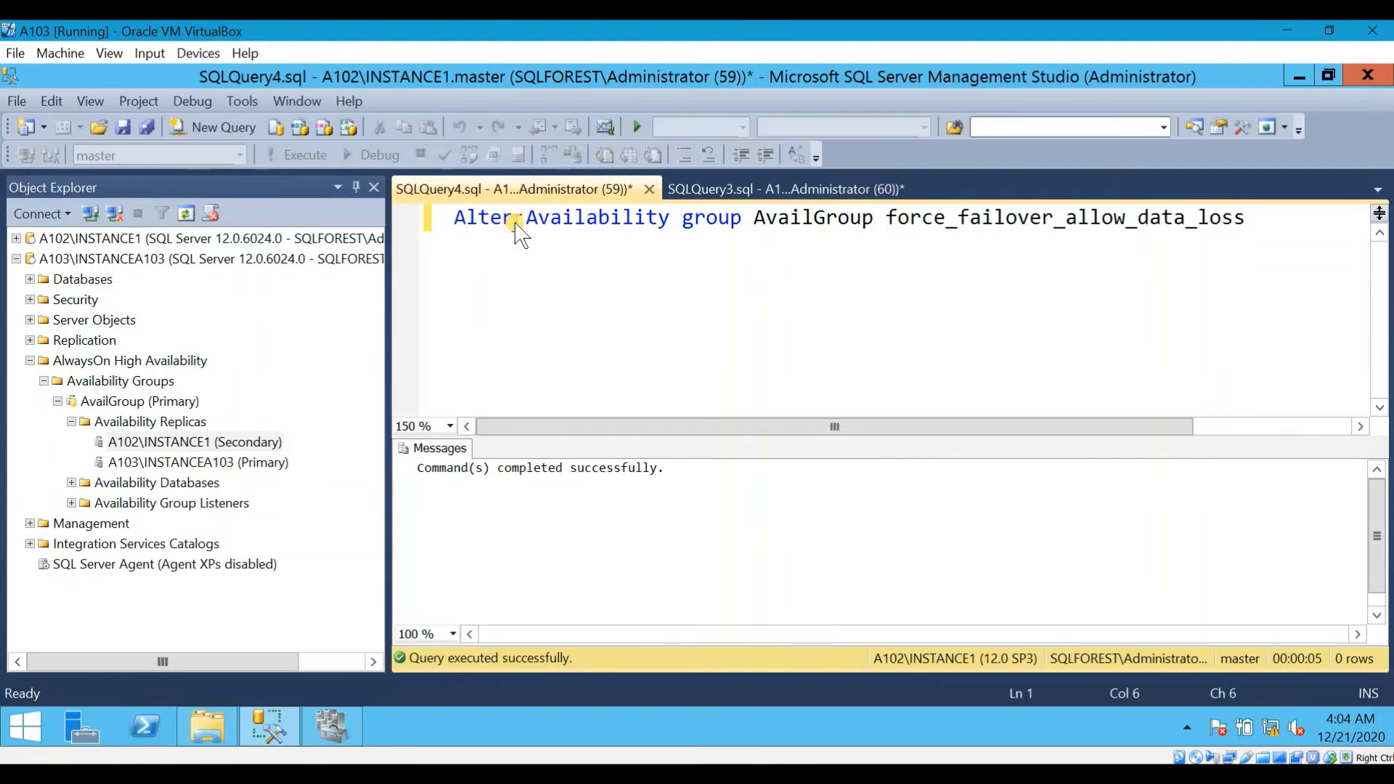
{"action": "key", "text": "ctrl+a"}
{"action": "key", "text": "ctrl+c"}
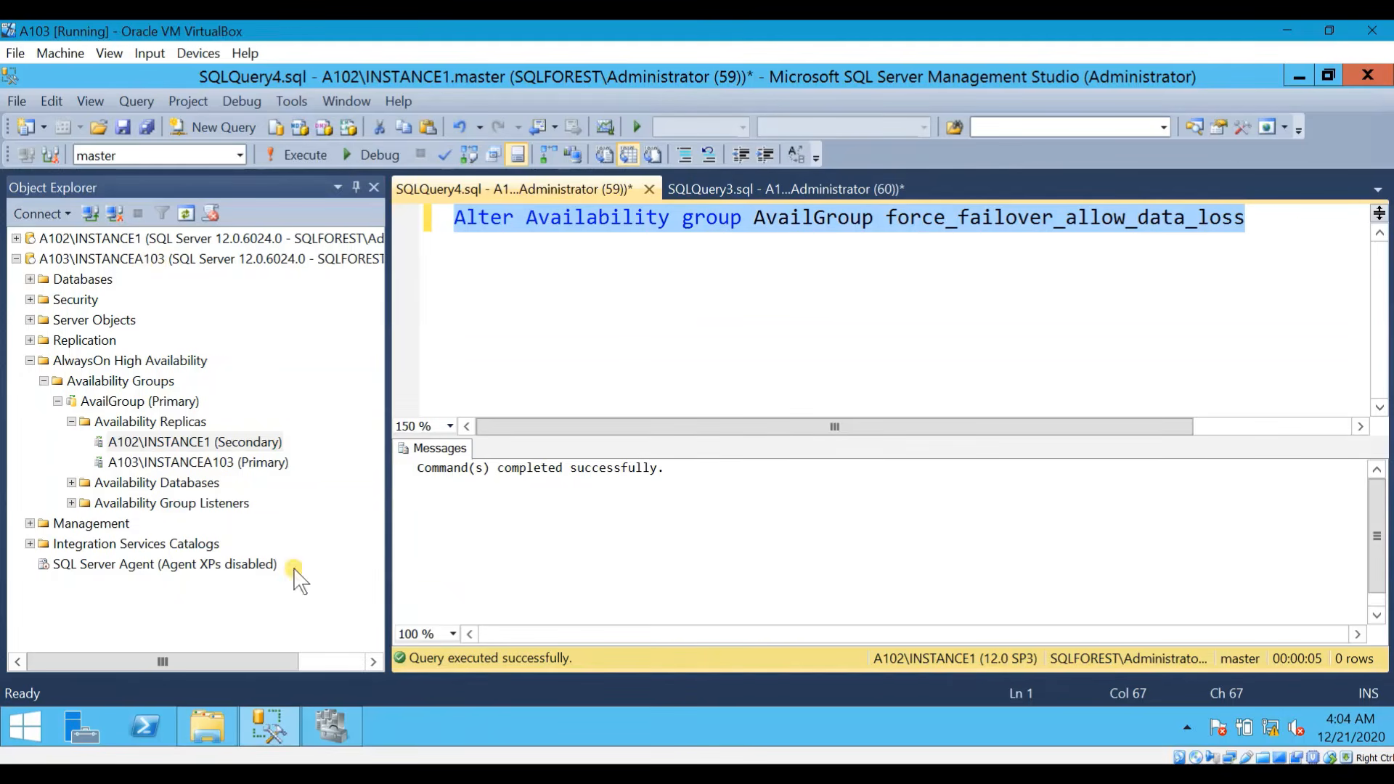
{"action": "key", "text": "alt+Tab"}
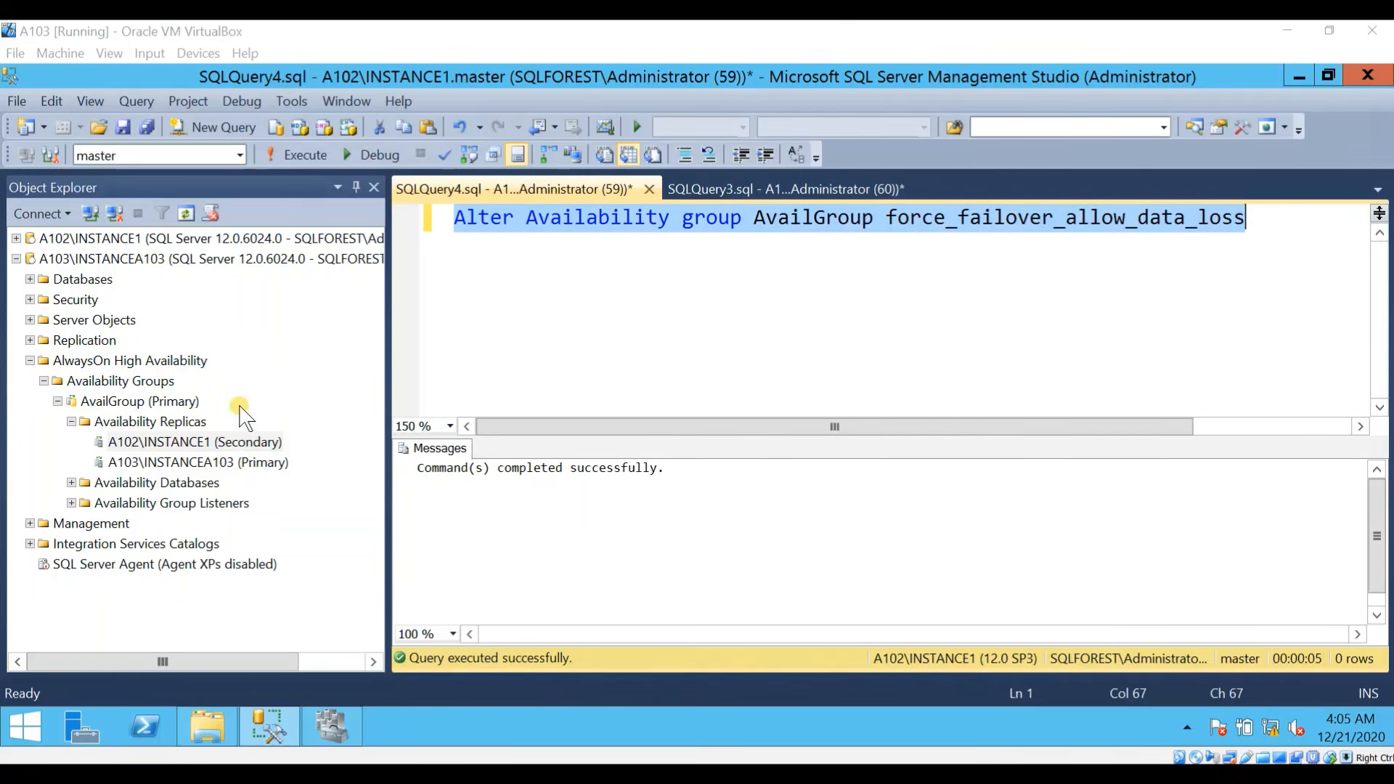
{"action": "left_click", "coordinate": [181, 241]}
{"action": "left_click", "coordinate": [215, 124]}
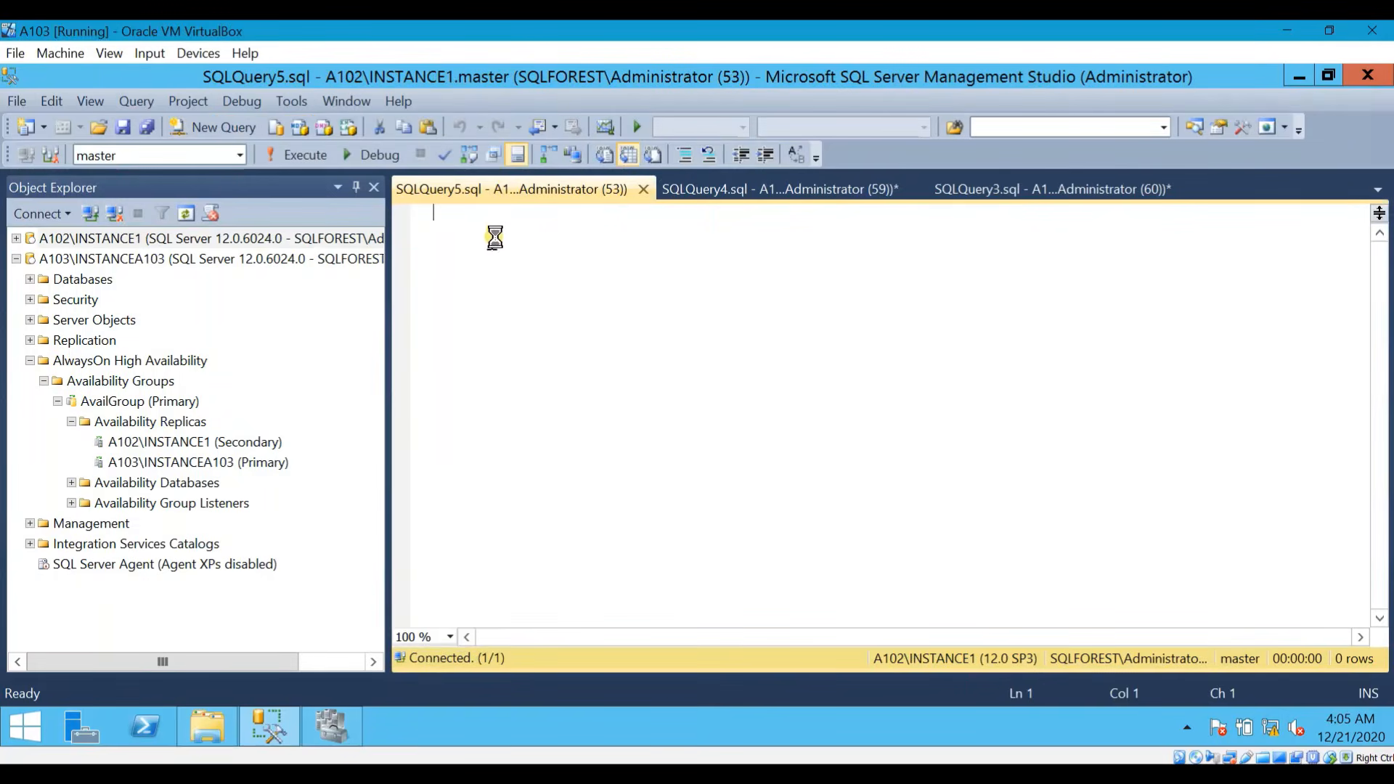
{"action": "key", "text": "ctrl+v"}
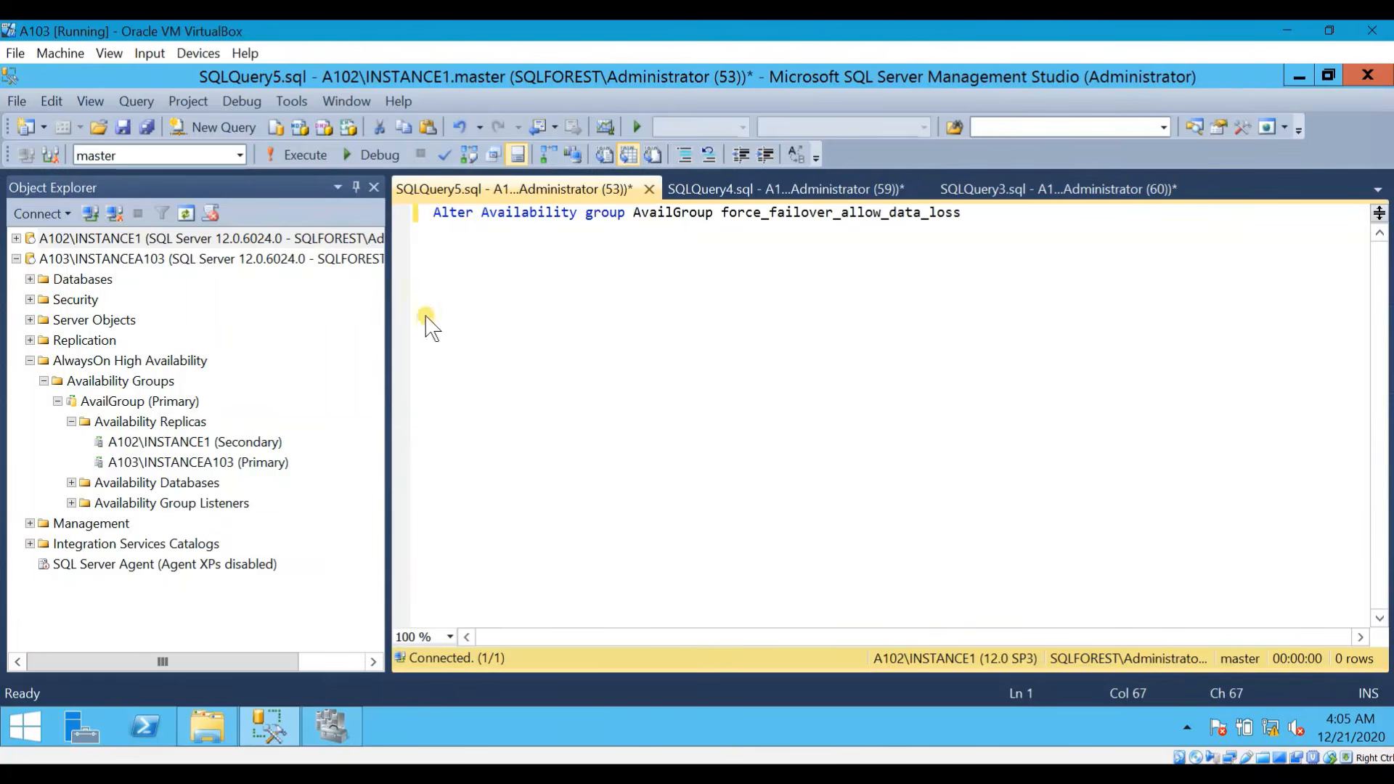
Step: Enlarge the new query's text to 150 % and execute the forced failover statement
{"action": "left_click", "coordinate": [449, 636]}
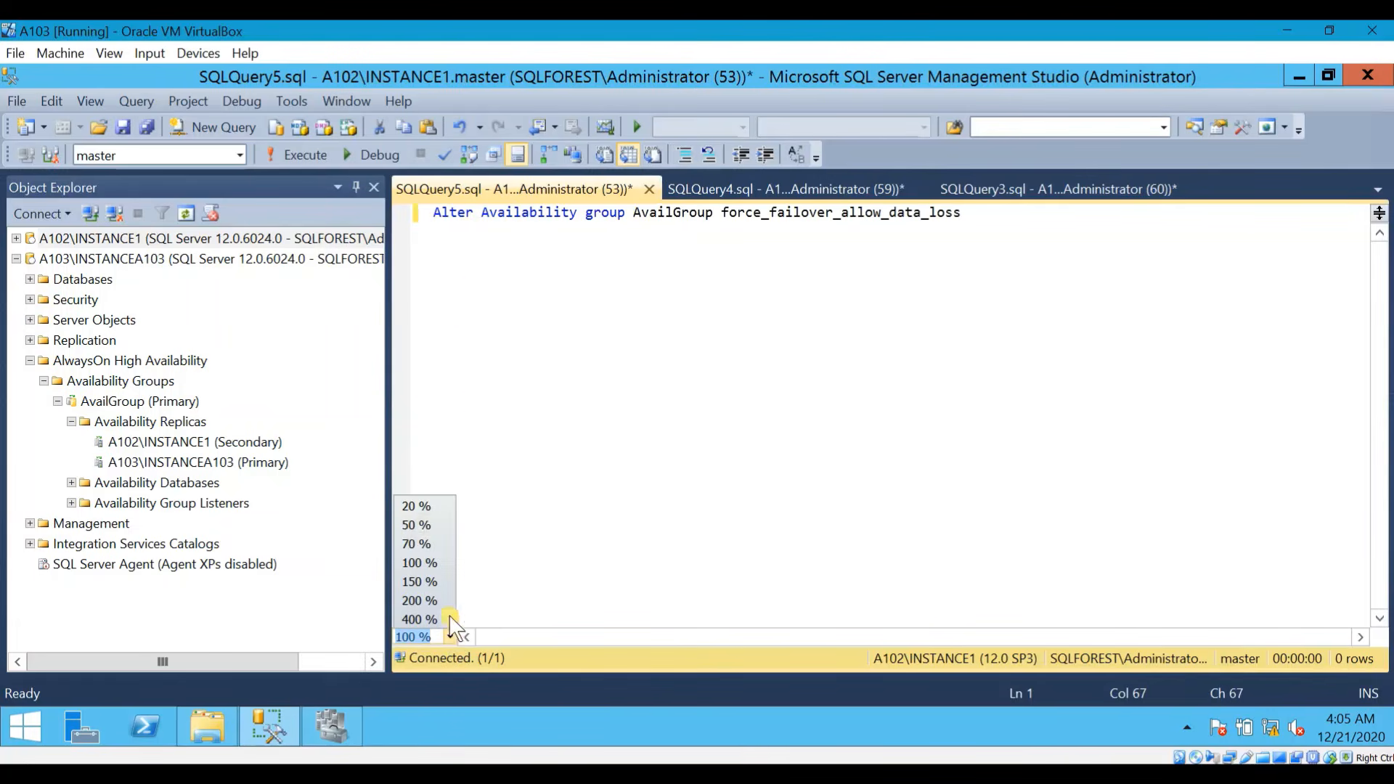
{"action": "left_click", "coordinate": [431, 580]}
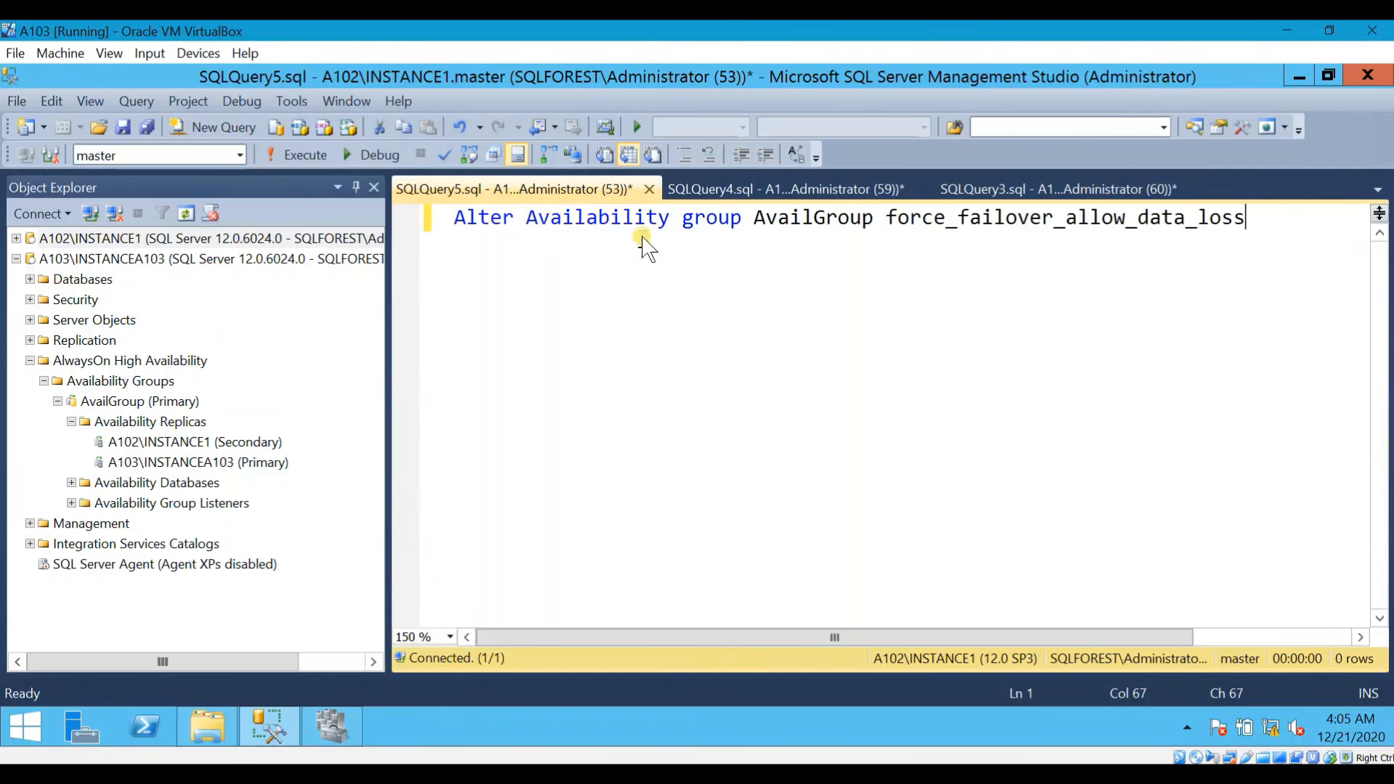
{"action": "left_click", "coordinate": [303, 160]}
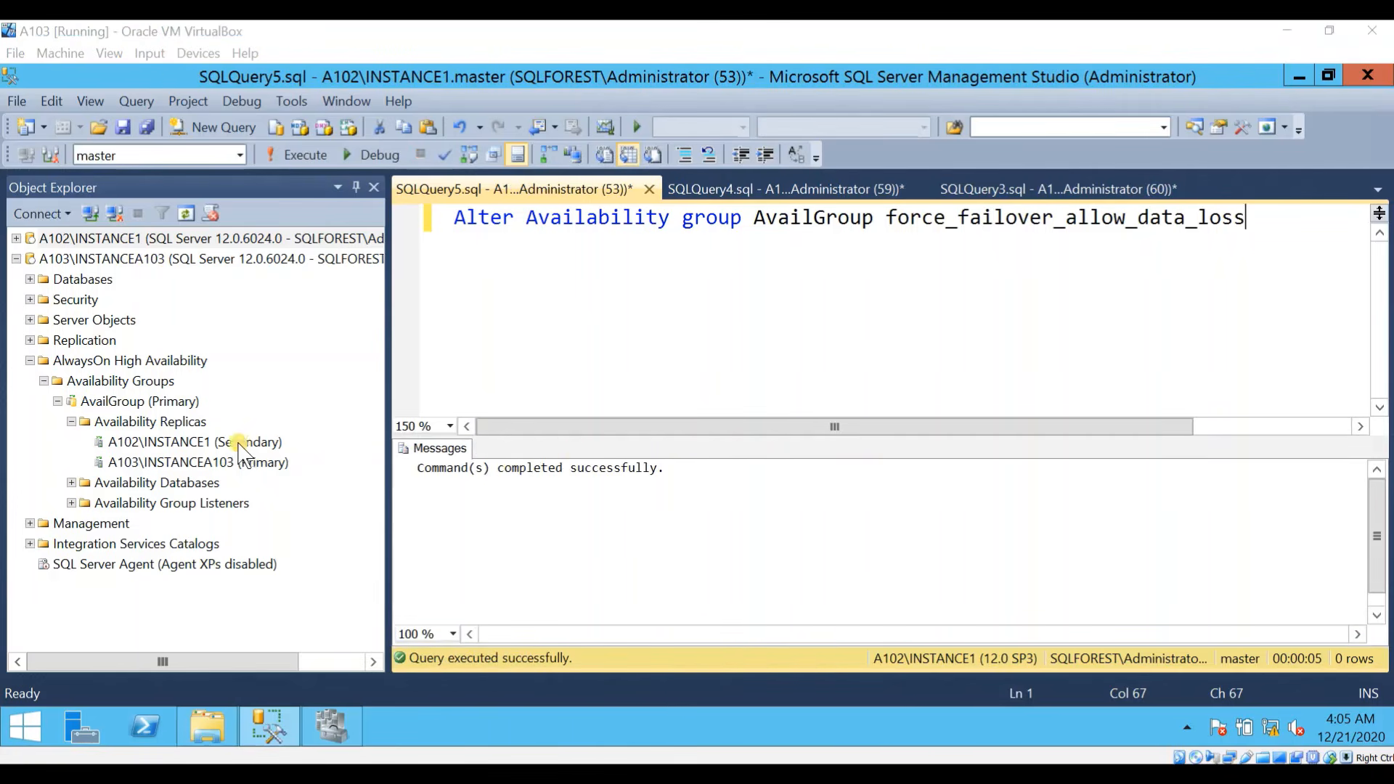
Step: Refresh the A103\INSTANCEA103 and A102\INSTANCE1 server nodes
{"action": "left_click", "coordinate": [204, 262]}
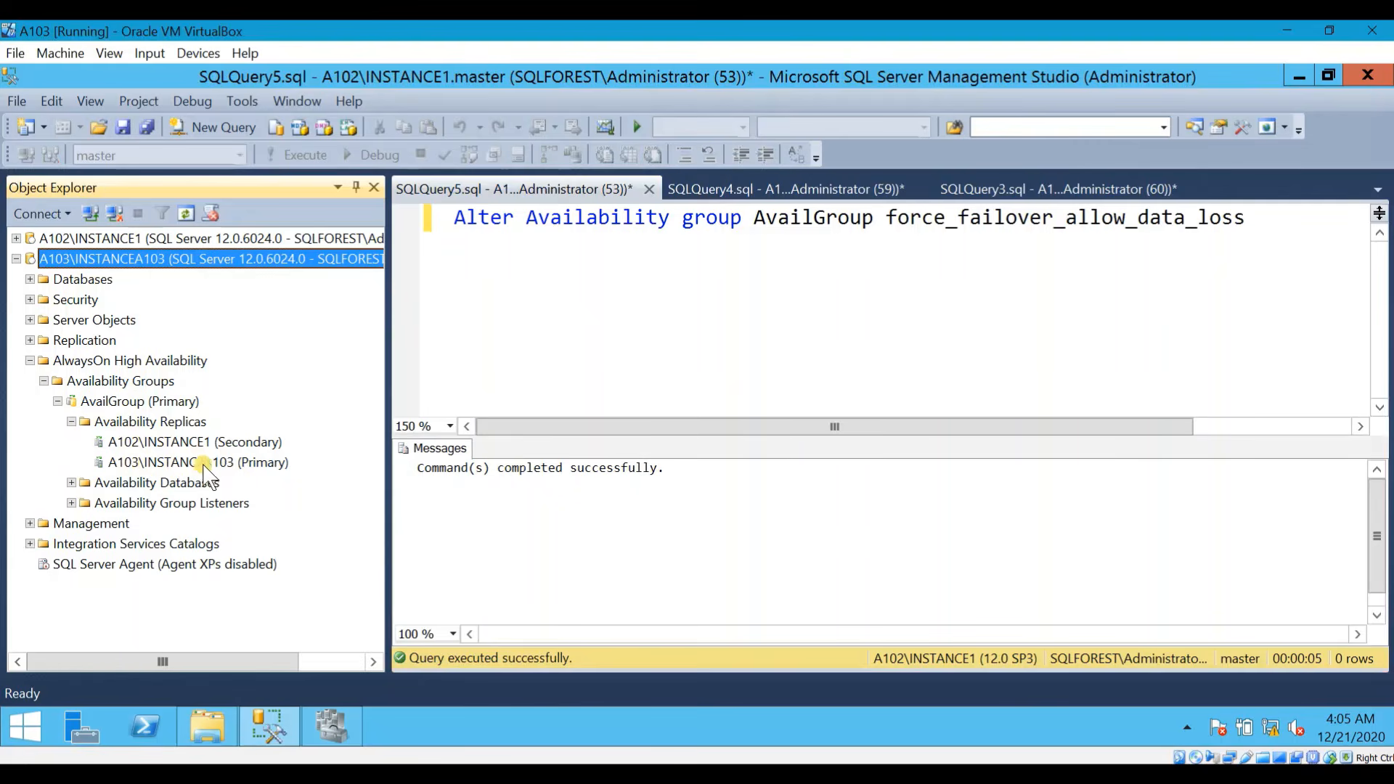
{"action": "left_click", "coordinate": [187, 213]}
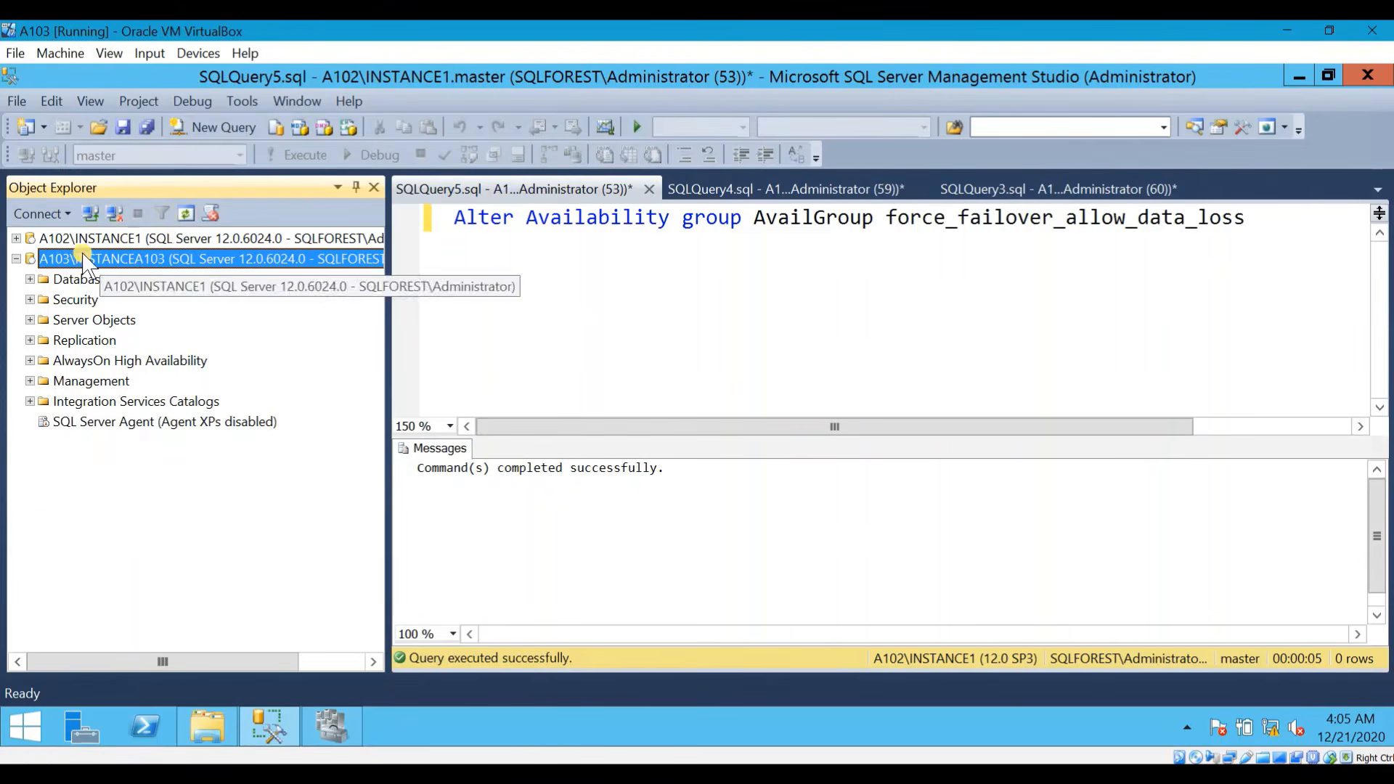
{"action": "left_click", "coordinate": [33, 239]}
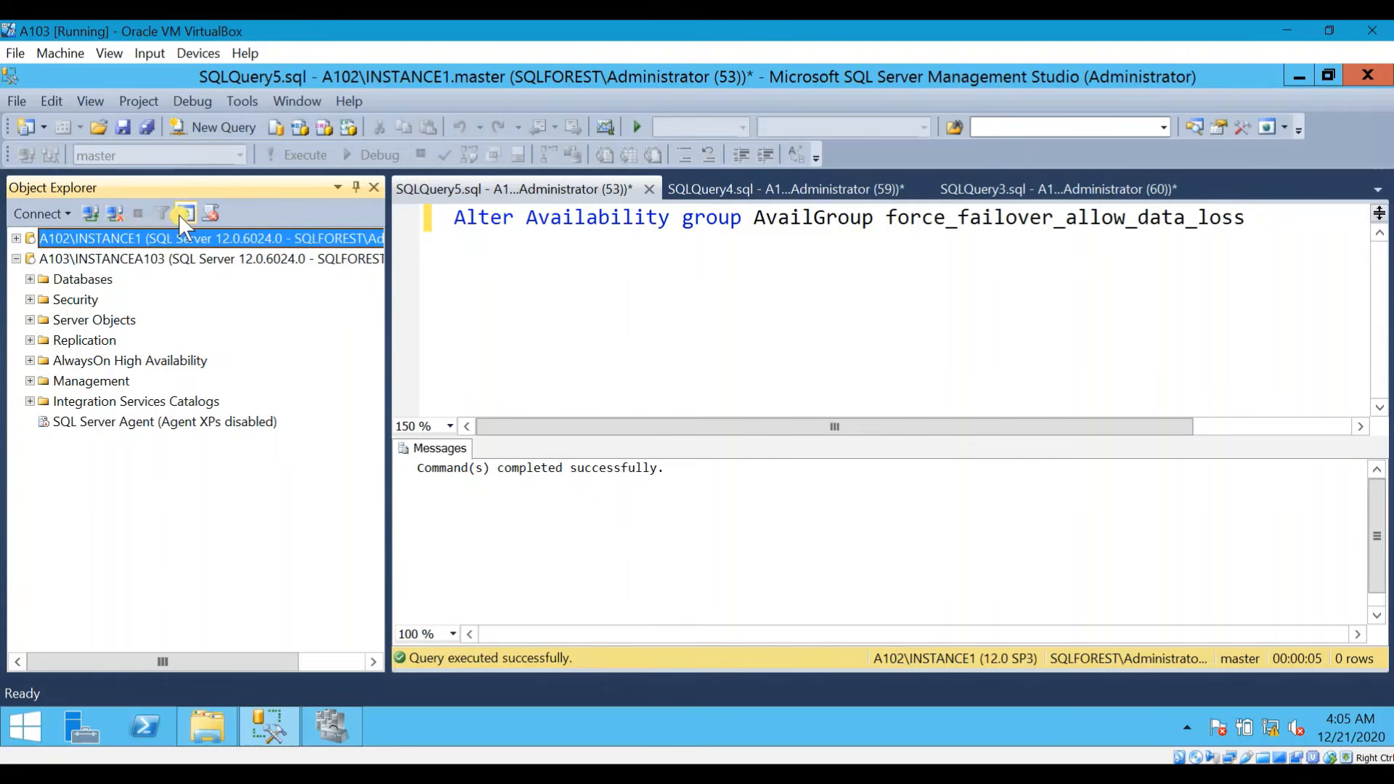
Step: Examine AvailGroup's role, its availability replicas and its listeners folder under A102\INSTANCE1
{"action": "left_click", "coordinate": [16, 238]}
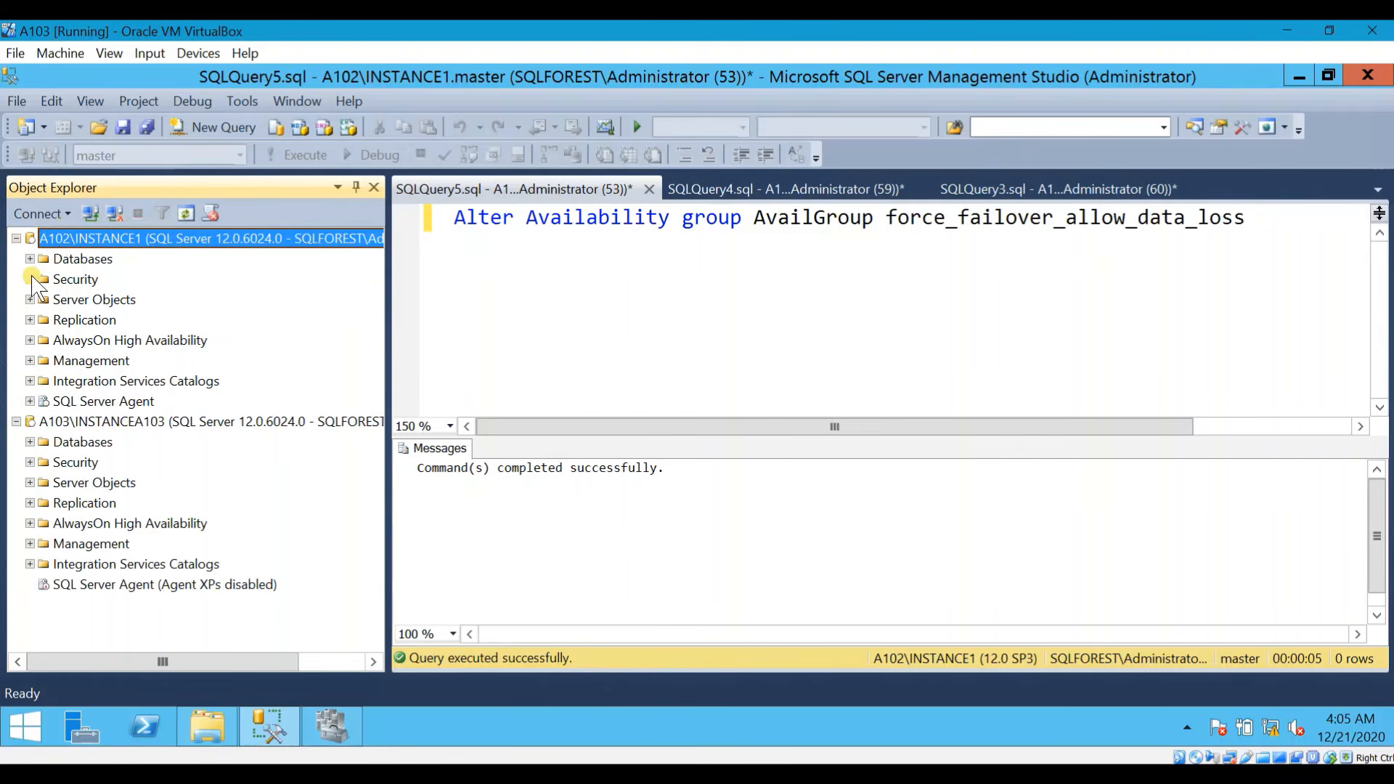
{"action": "left_click", "coordinate": [29, 339]}
{"action": "left_click", "coordinate": [44, 360]}
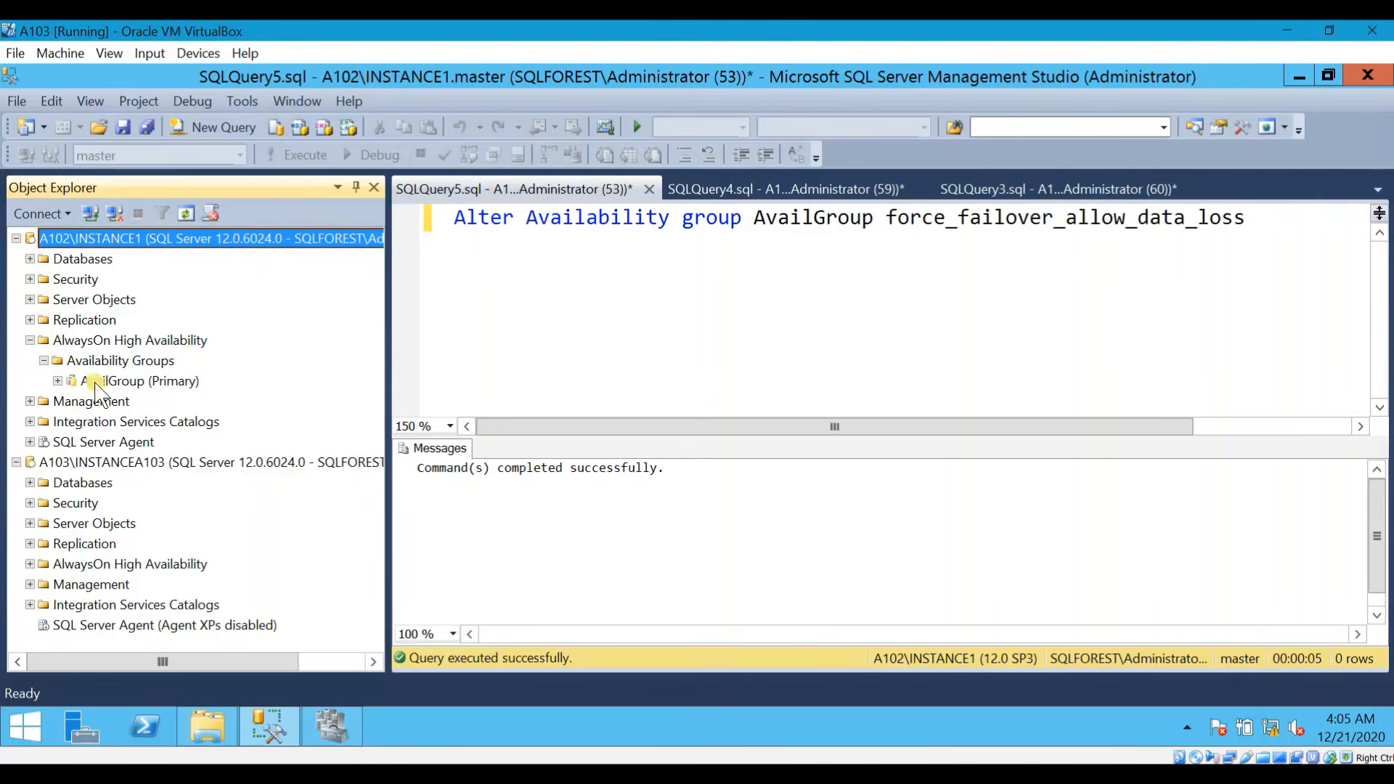
{"action": "left_click", "coordinate": [57, 380]}
{"action": "left_click", "coordinate": [71, 401]}
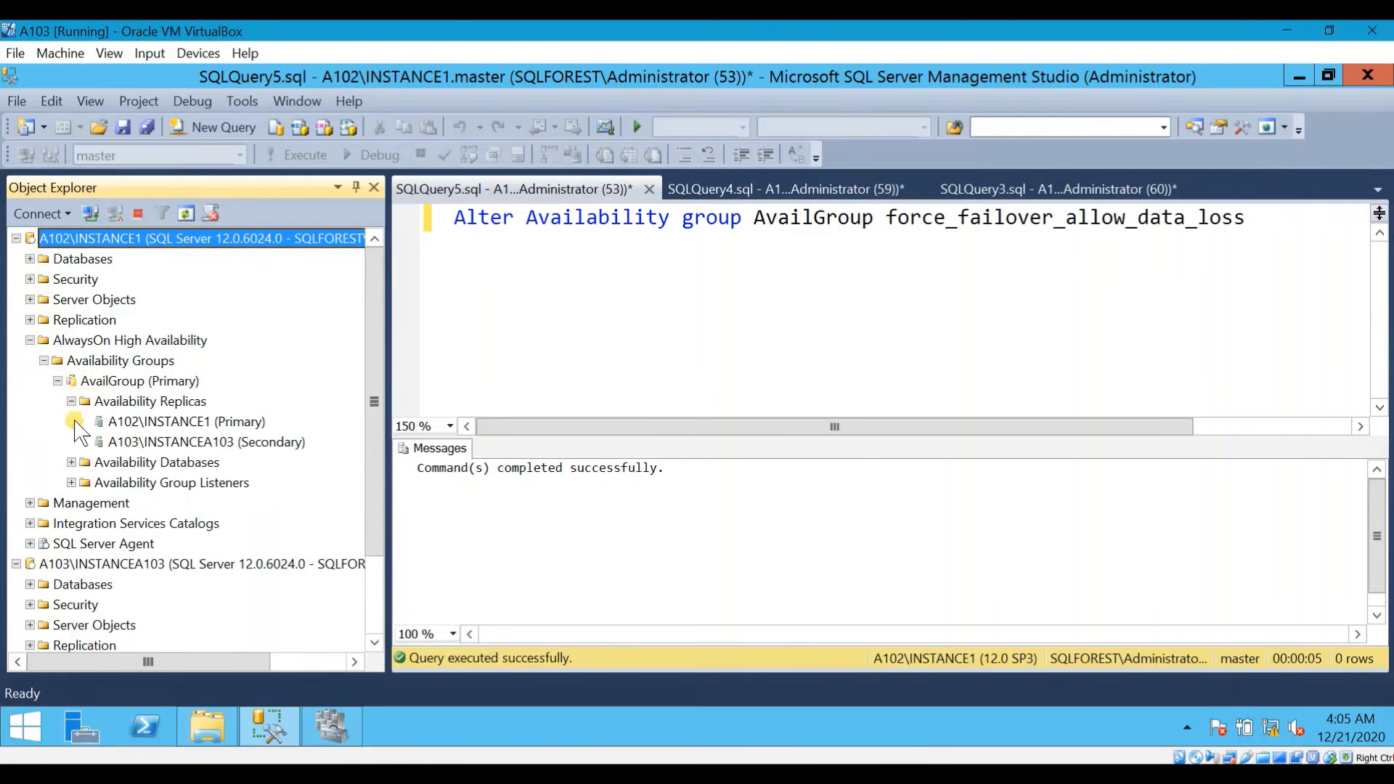
{"action": "left_click", "coordinate": [182, 422]}
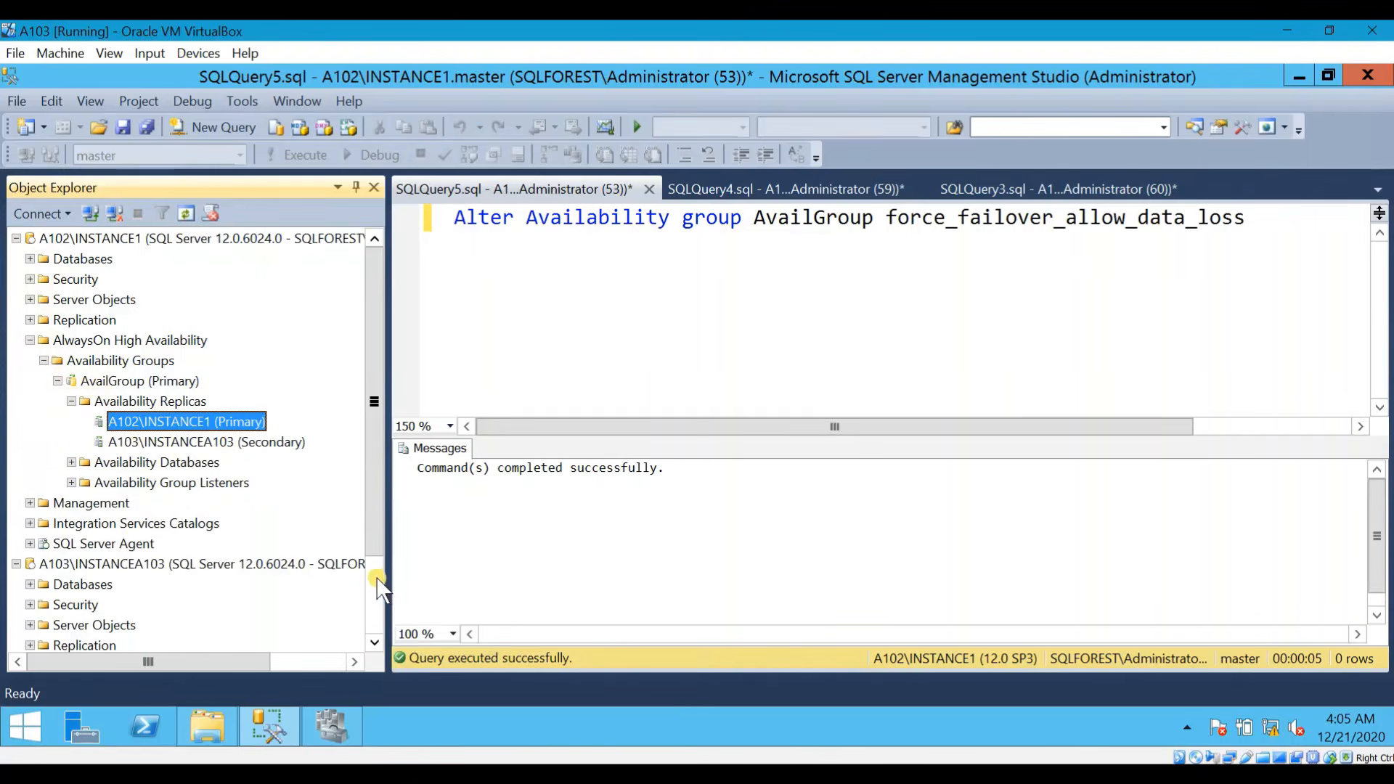
{"action": "left_click", "coordinate": [171, 483]}
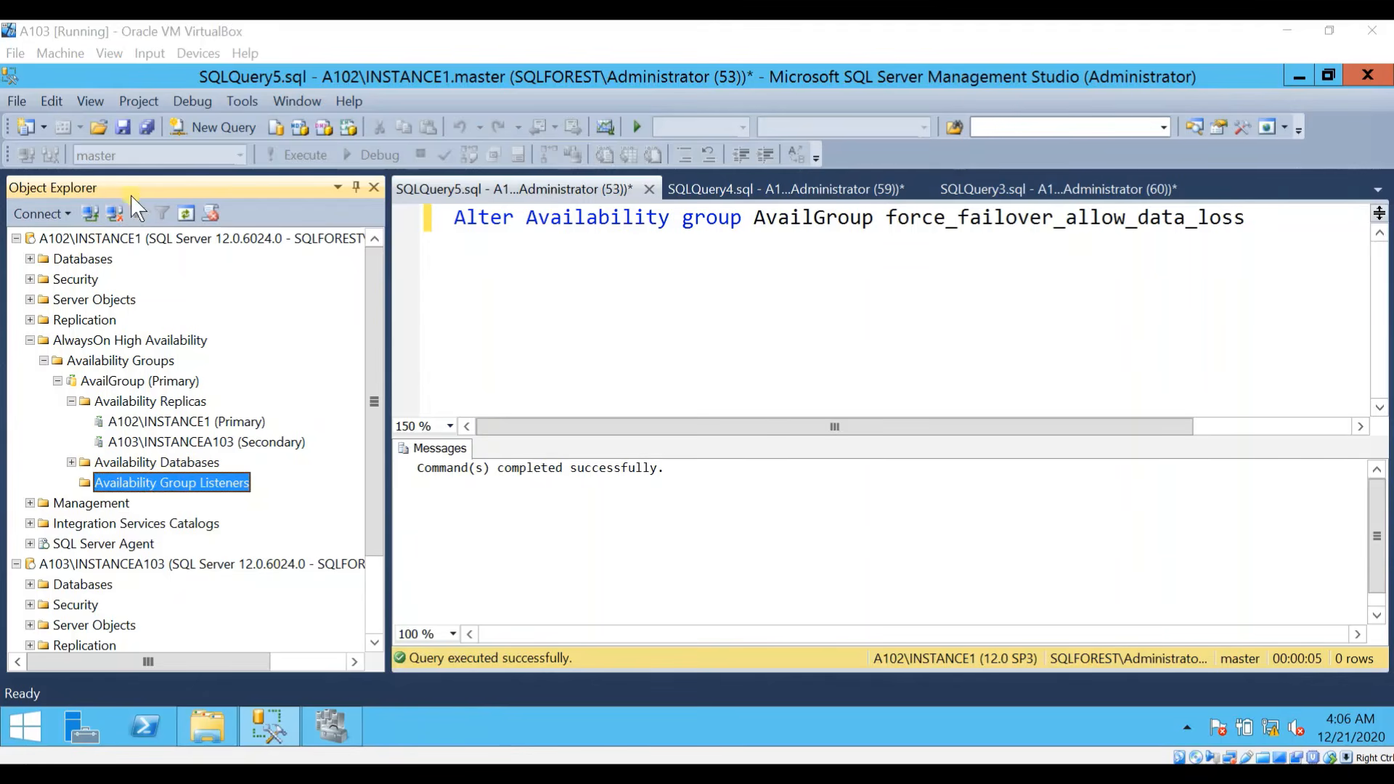
Step: Connect Object Explorer to the database engine A101\INSTANCEA101 using Windows Authentication
{"action": "left_click", "coordinate": [90, 212]}
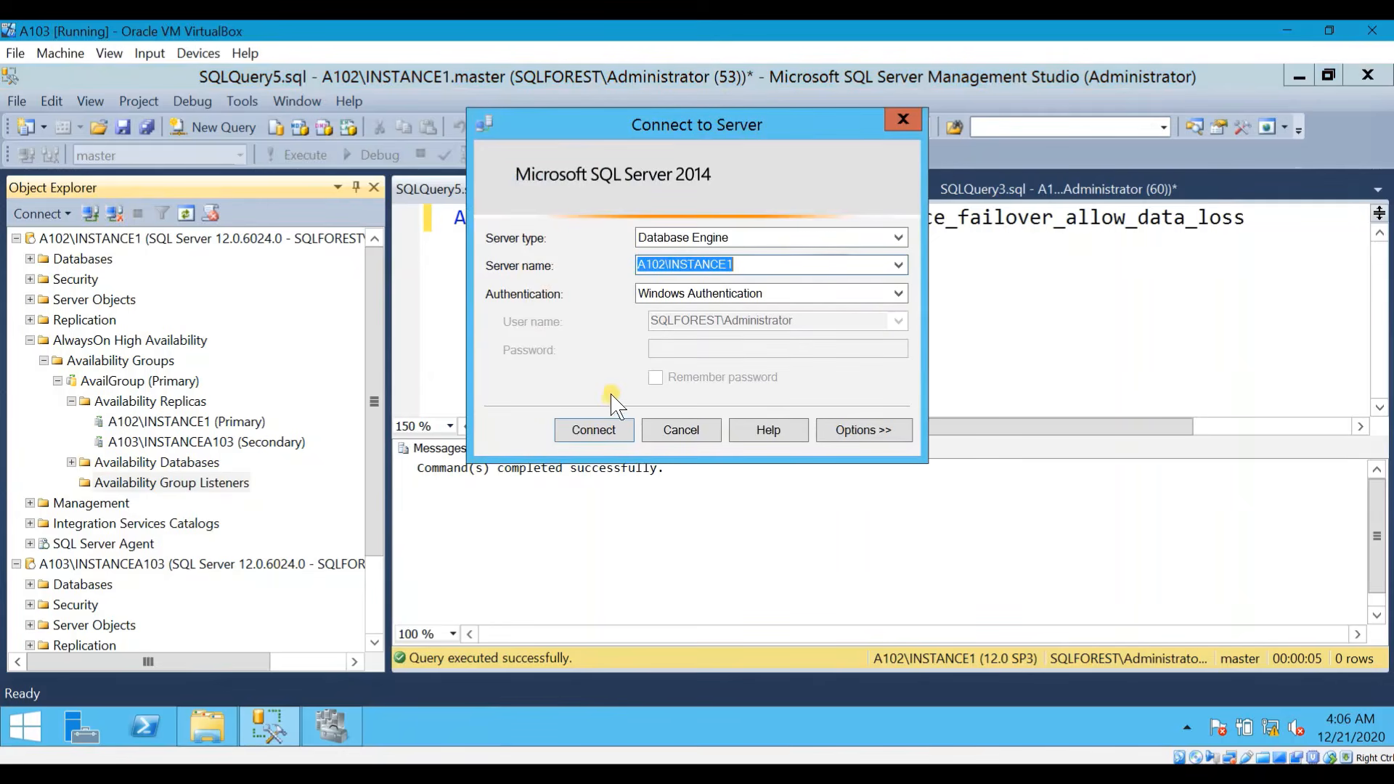
{"action": "left_click", "coordinate": [899, 265]}
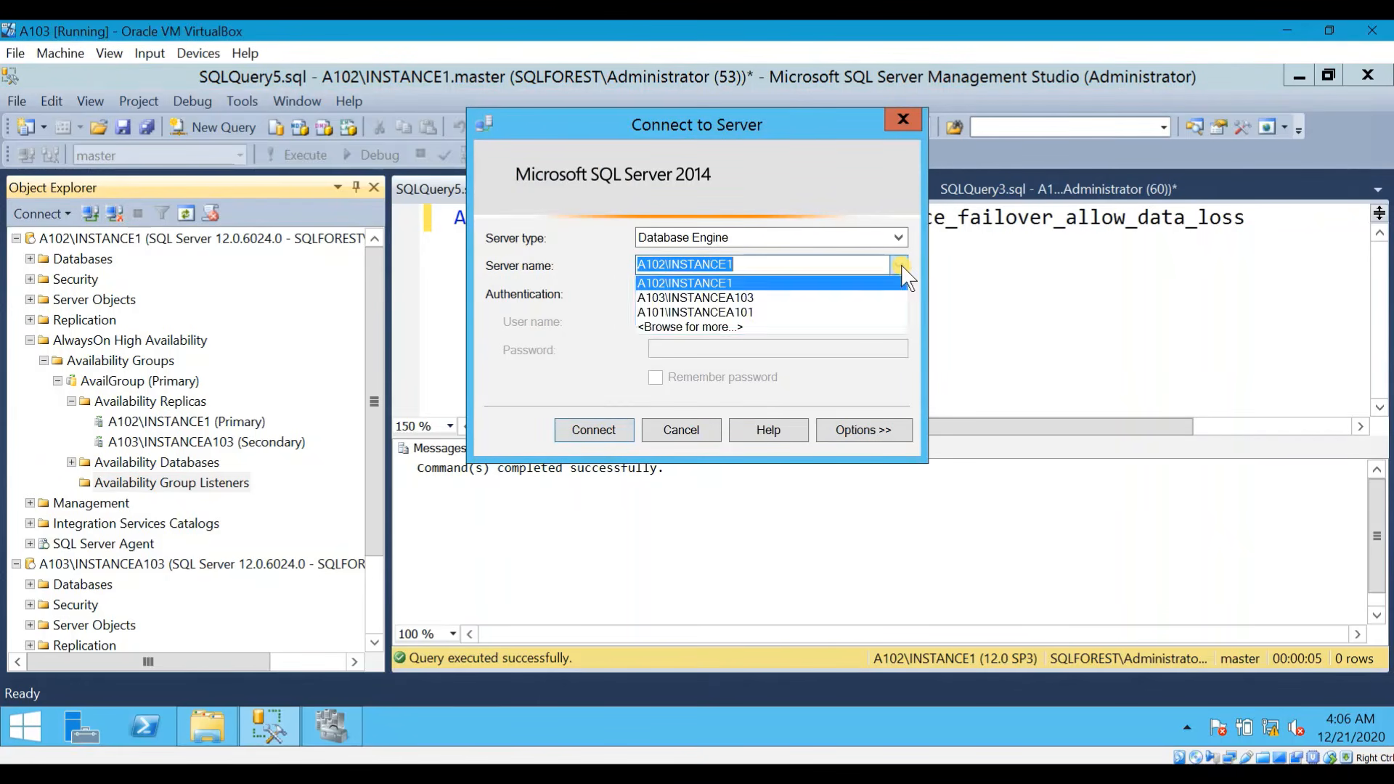
{"action": "left_click", "coordinate": [695, 312]}
{"action": "left_click", "coordinate": [594, 429]}
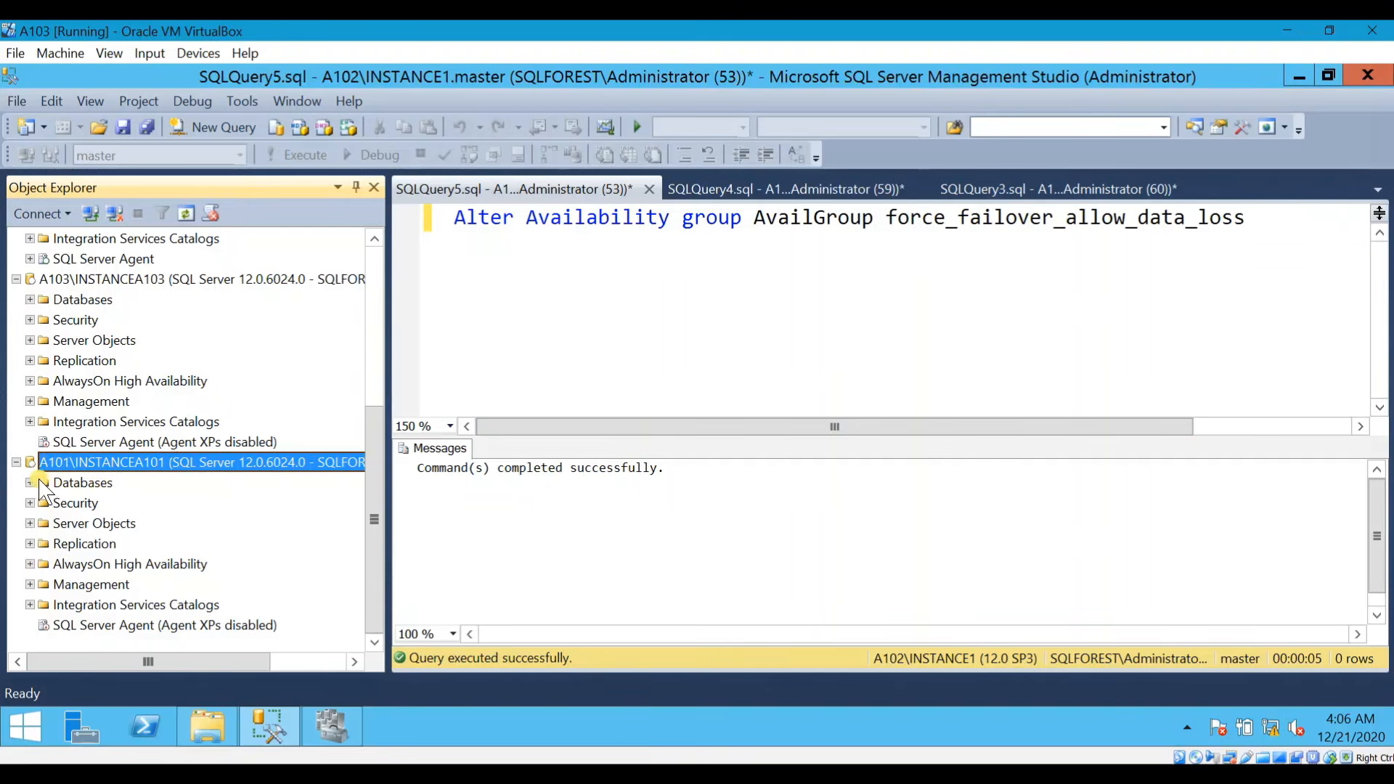
Step: Expand the databases of A101\INSTANCEA101 and inspect db1 and db2
{"action": "left_click", "coordinate": [30, 483]}
{"action": "left_click", "coordinate": [77, 563]}
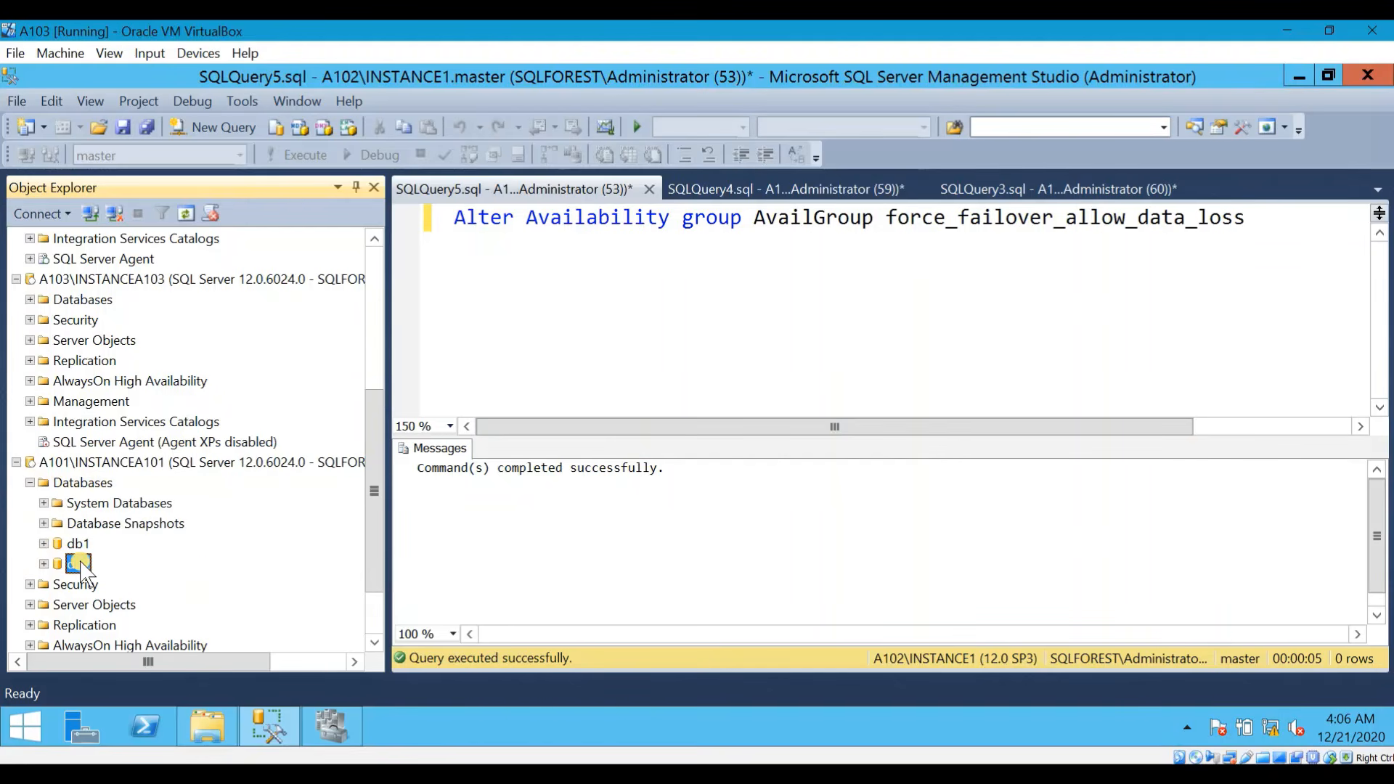
{"action": "left_click", "coordinate": [120, 462]}
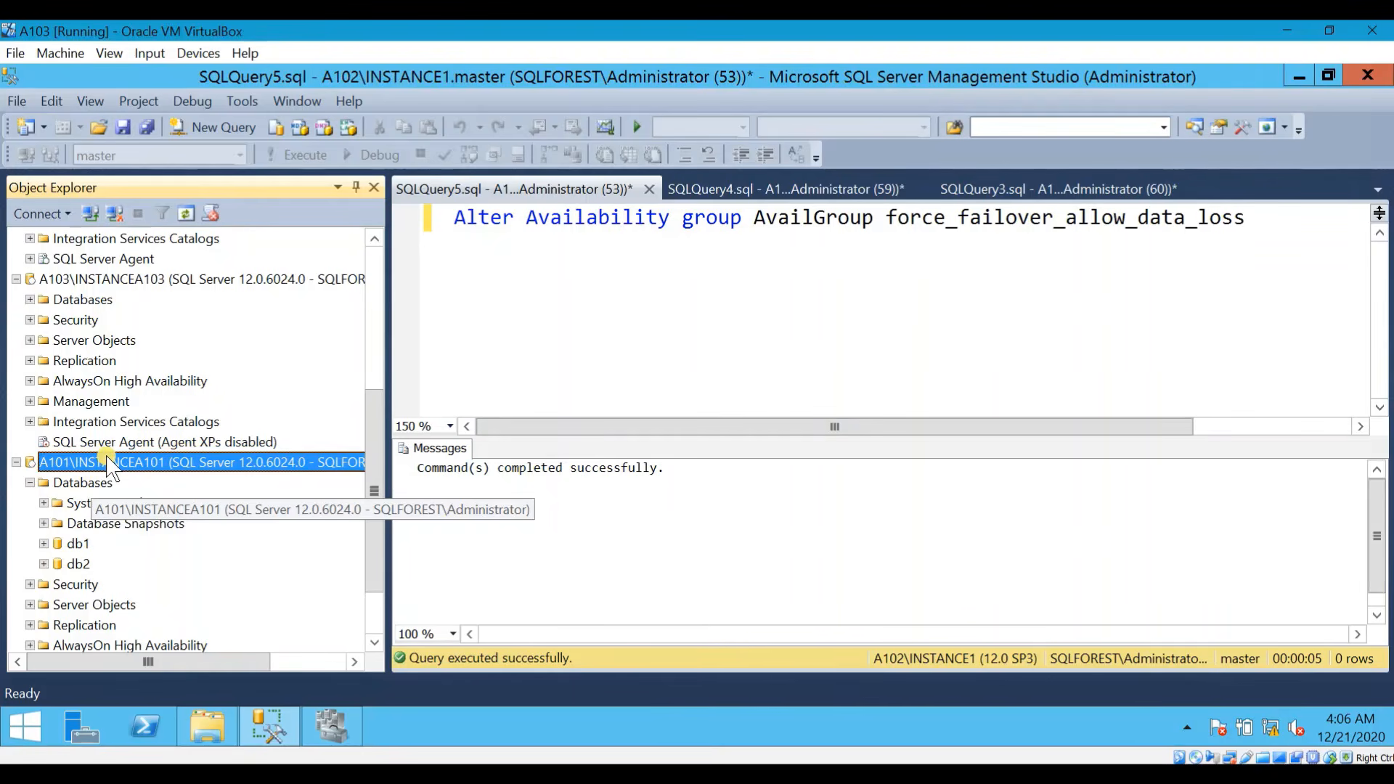
Step: Review the A103, A102 and A101 server nodes, including db2 on A101\INSTANCEA101, and narrow the Object Explorer pane
{"action": "scroll", "coordinate": [106, 464], "scroll_direction": "up", "scroll_amount": 3}
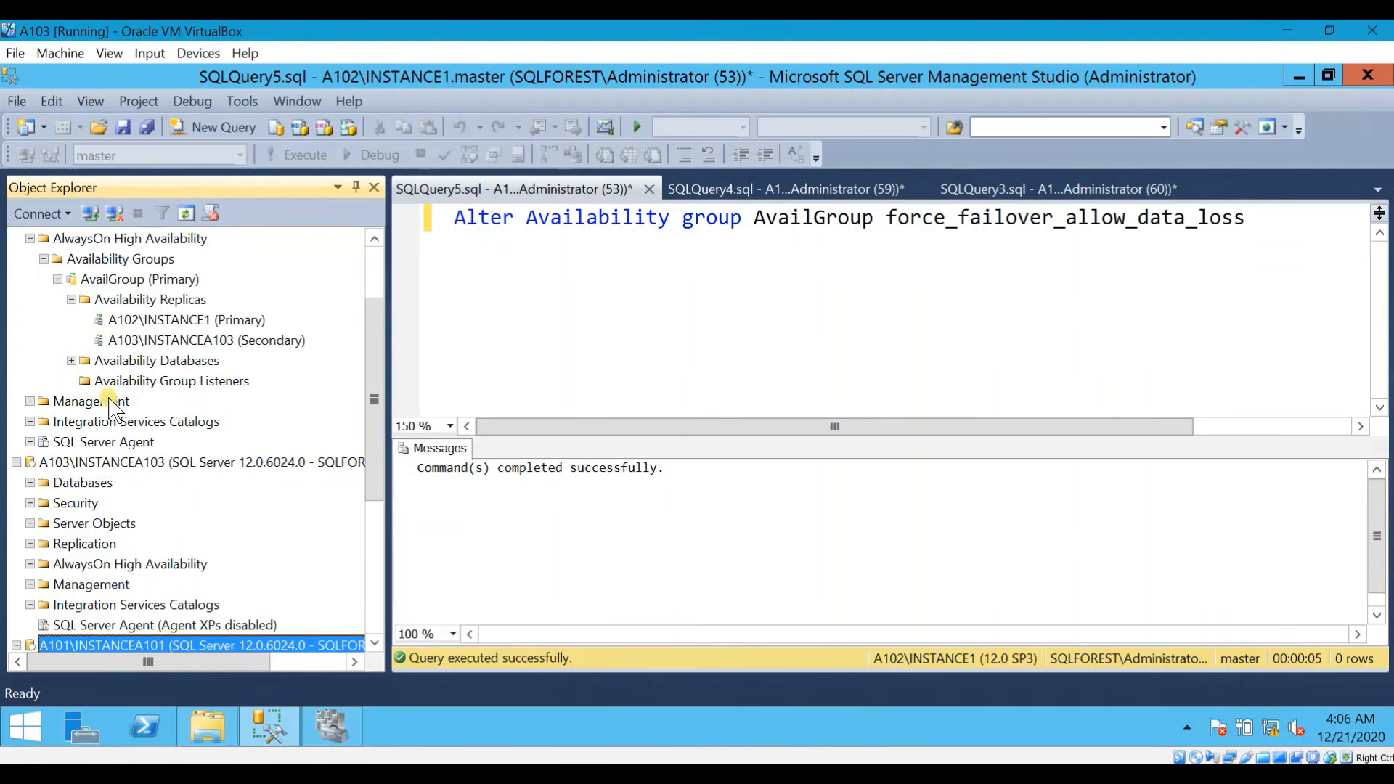
{"action": "left_click", "coordinate": [105, 463]}
{"action": "scroll", "coordinate": [120, 290], "scroll_direction": "up", "scroll_amount": 2}
{"action": "left_click", "coordinate": [124, 238]}
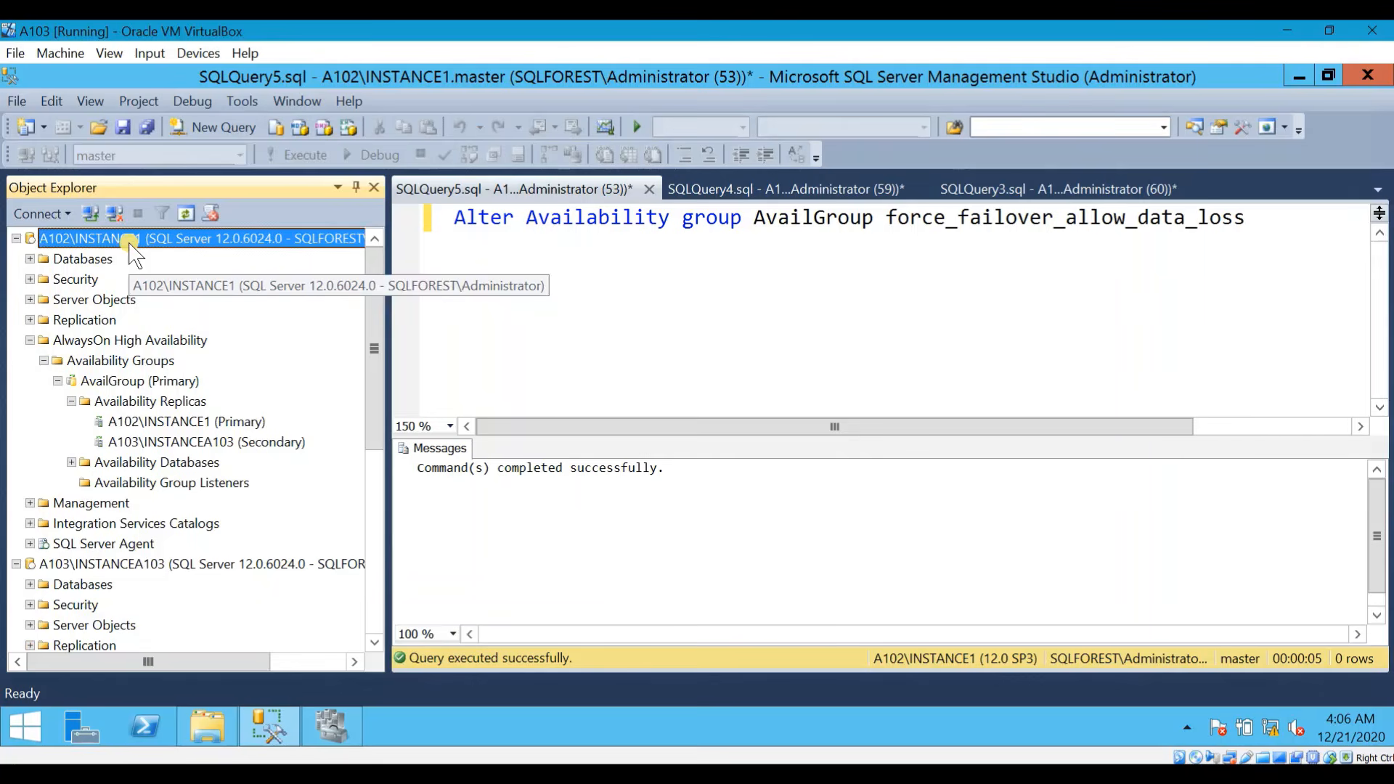
{"action": "scroll", "coordinate": [127, 370], "scroll_direction": "down", "scroll_amount": 4}
{"action": "scroll", "coordinate": [127, 389], "scroll_direction": "down", "scroll_amount": 2}
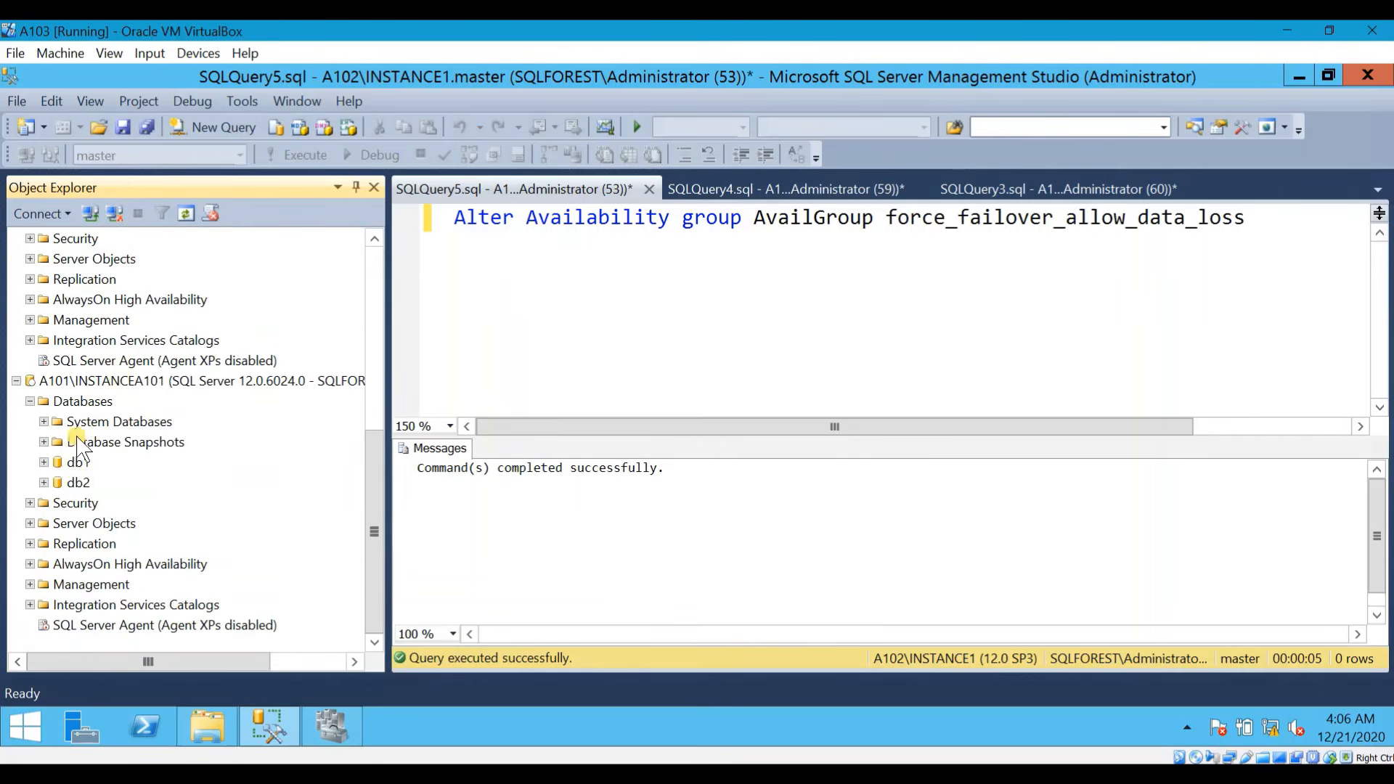
{"action": "left_click", "coordinate": [77, 483]}
{"action": "left_click_drag", "start_coordinate": [389, 428], "coordinate": [345, 428]}
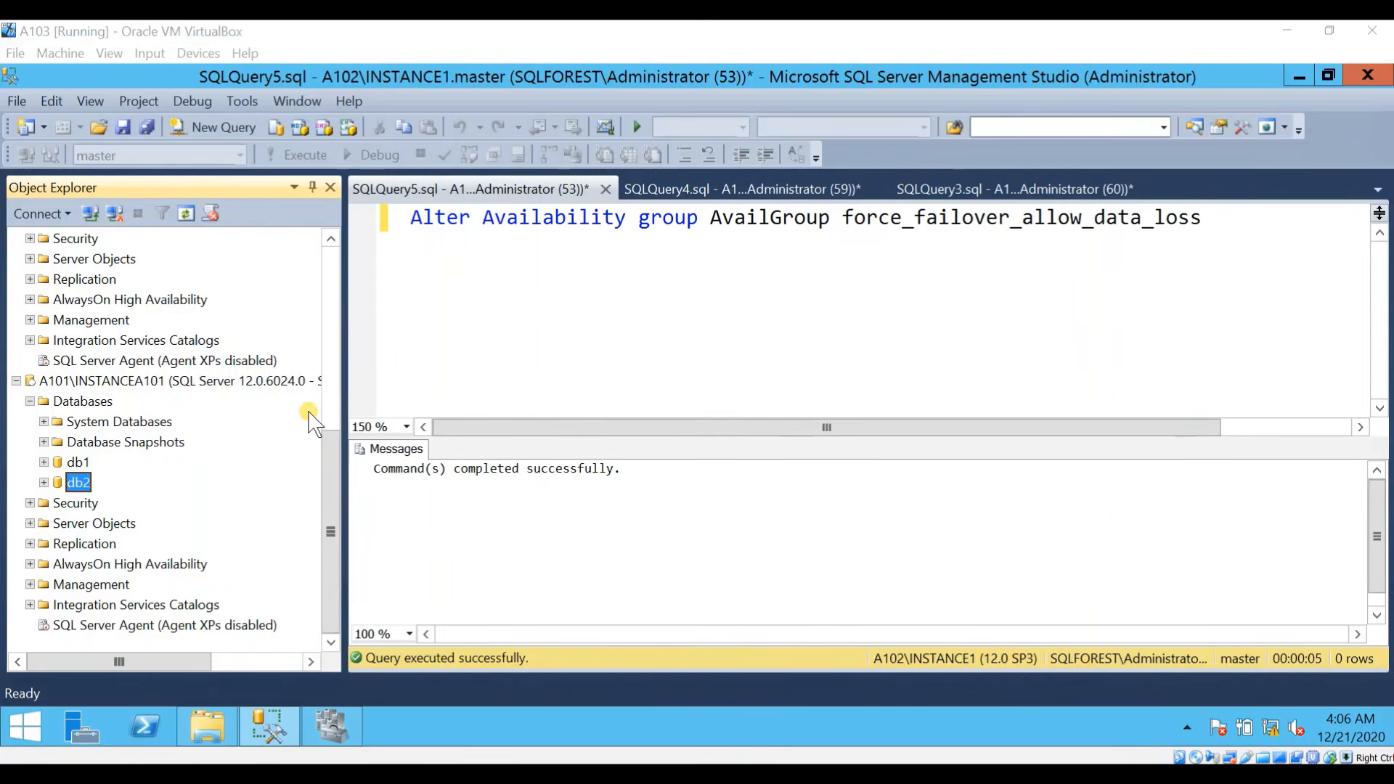
{"action": "left_click_drag", "start_coordinate": [336, 498], "coordinate": [312, 286]}
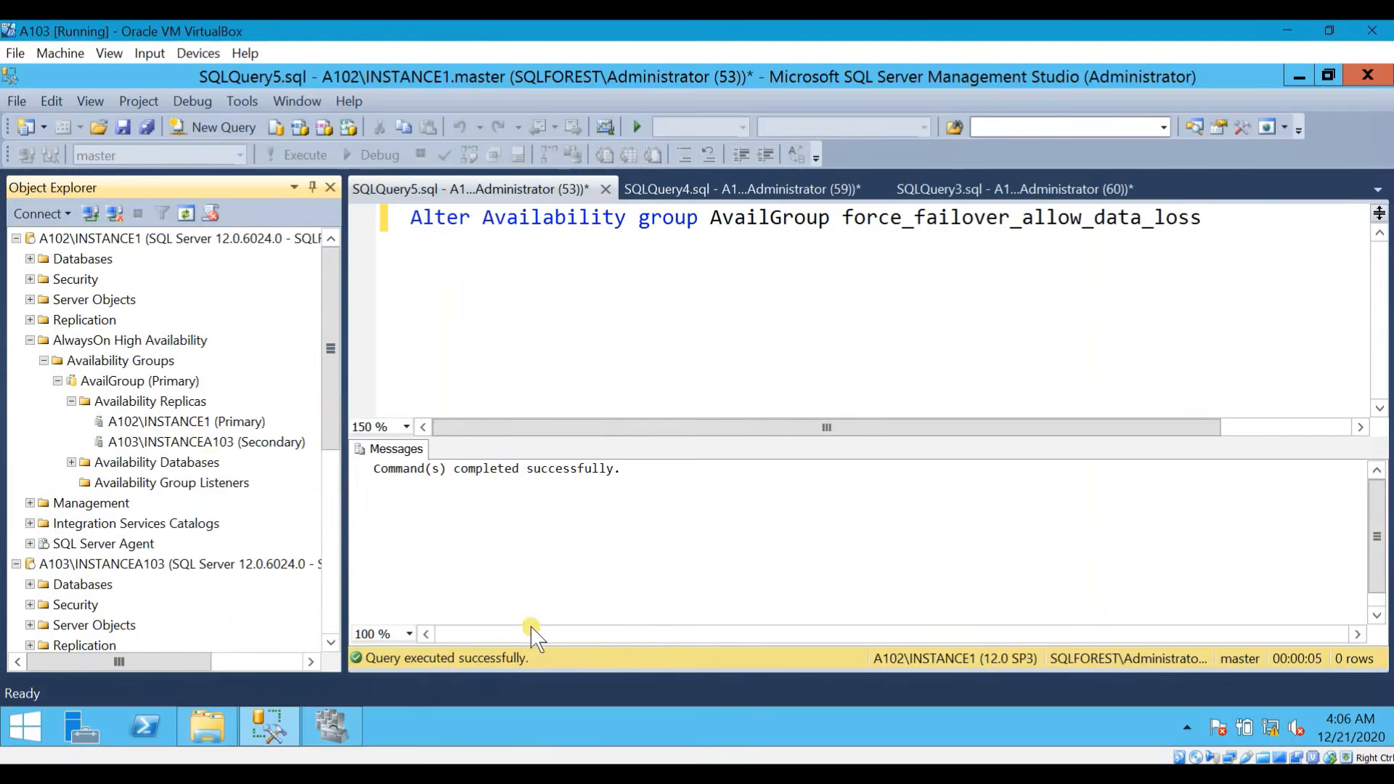